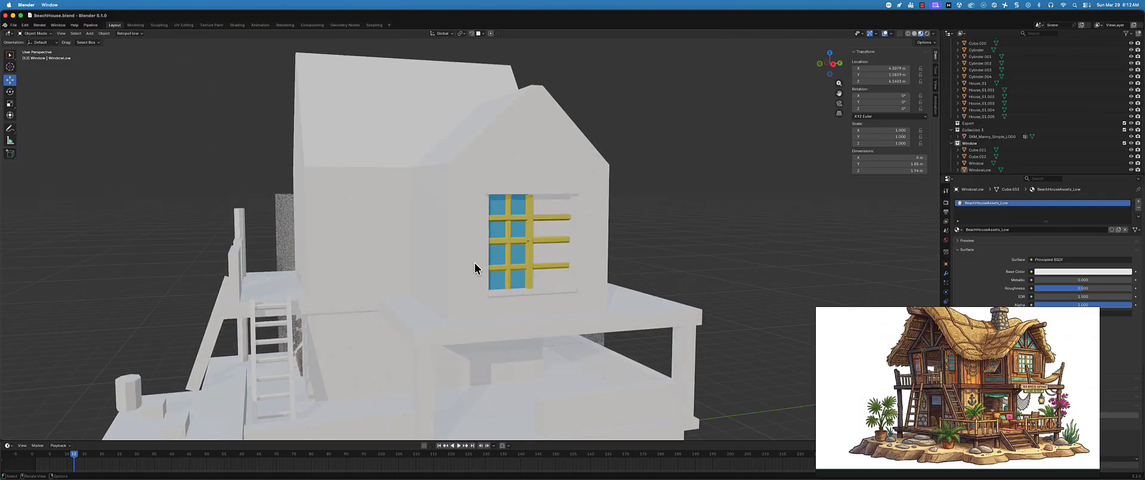
Select the blue-and-yellow window on the house's upper gable wall and examine it up close
{"action": "middle_click_drag", "start_coordinate": [742, 223], "coordinate": [642, 232]}
{"action": "scroll", "coordinate": [643, 232], "scroll_direction": "up", "scroll_amount": 8}
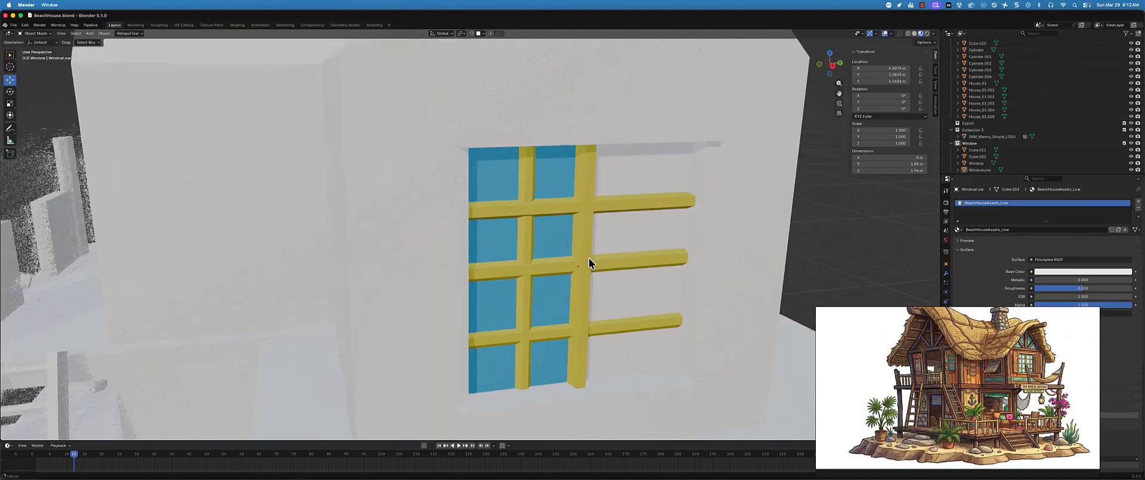
{"action": "scroll", "coordinate": [584, 277], "scroll_direction": "down", "scroll_amount": 3}
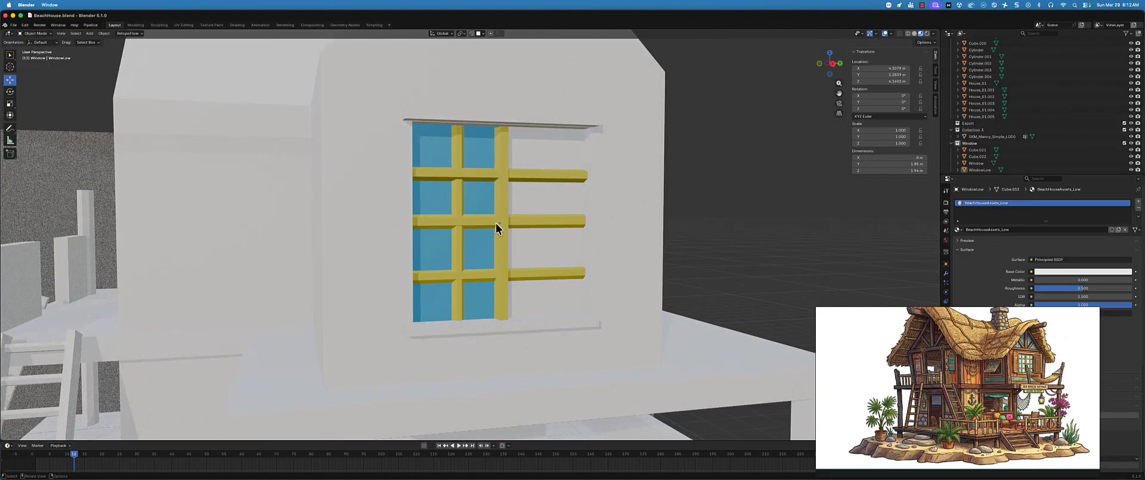
{"action": "left_click", "coordinate": [497, 223]}
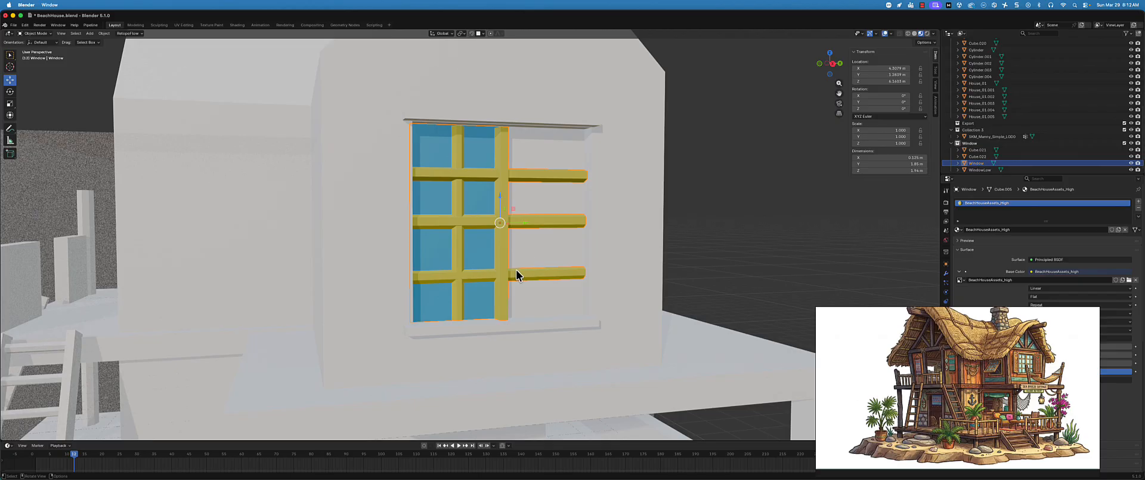
{"action": "middle_click_drag", "start_coordinate": [516, 270], "coordinate": [528, 264]}
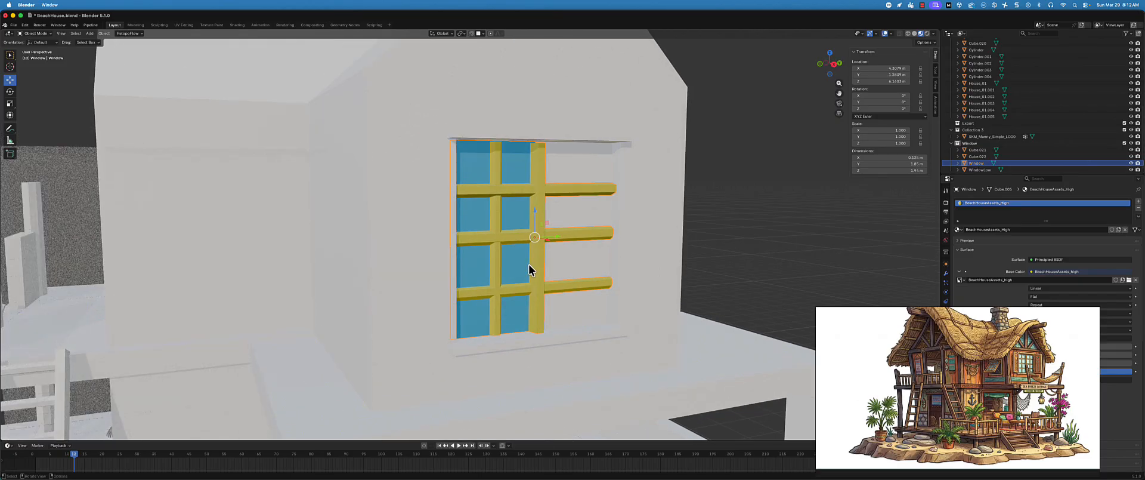
Switch to Unreal Editor and examine the BeachHouse_01 mesh in the level, close up and from a distance
{"action": "key", "text": "super+h"}
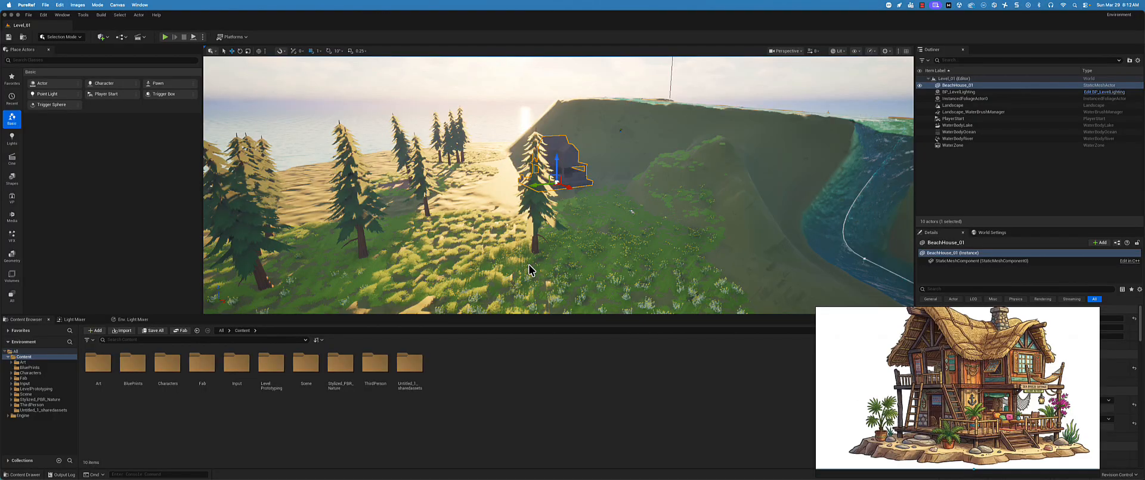
{"action": "key", "text": "super+h"}
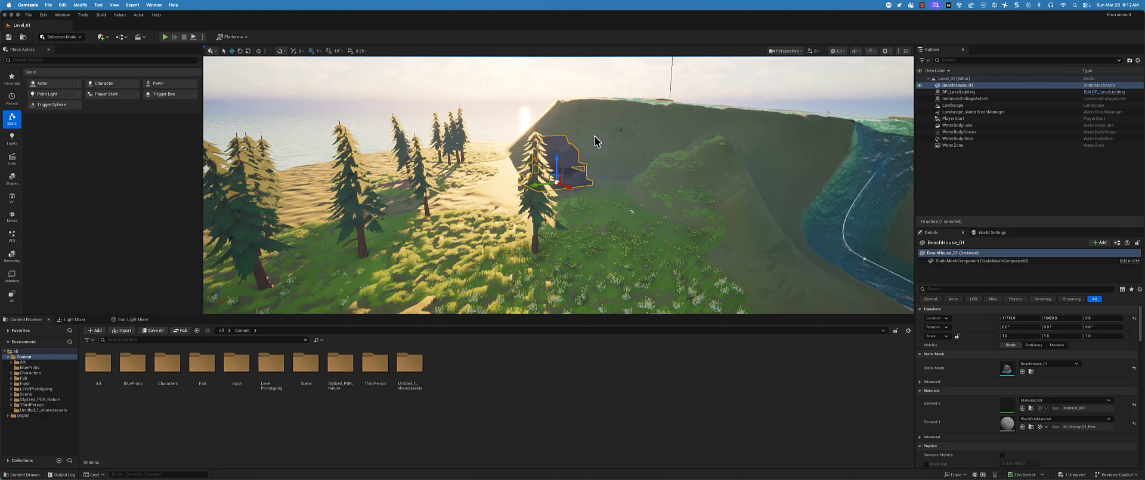
{"action": "left_click", "coordinate": [570, 164]}
{"action": "scroll", "coordinate": [491, 115], "scroll_direction": "up", "scroll_amount": 1}
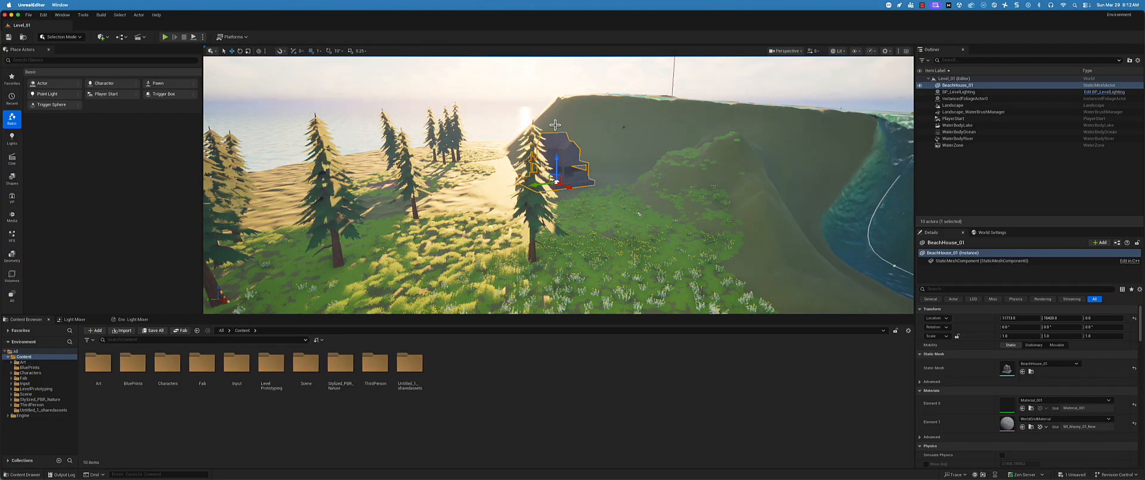
{"action": "scroll", "coordinate": [568, 132], "scroll_direction": "up", "scroll_amount": 1}
{"action": "scroll", "coordinate": [568, 132], "scroll_direction": "up", "scroll_amount": 1}
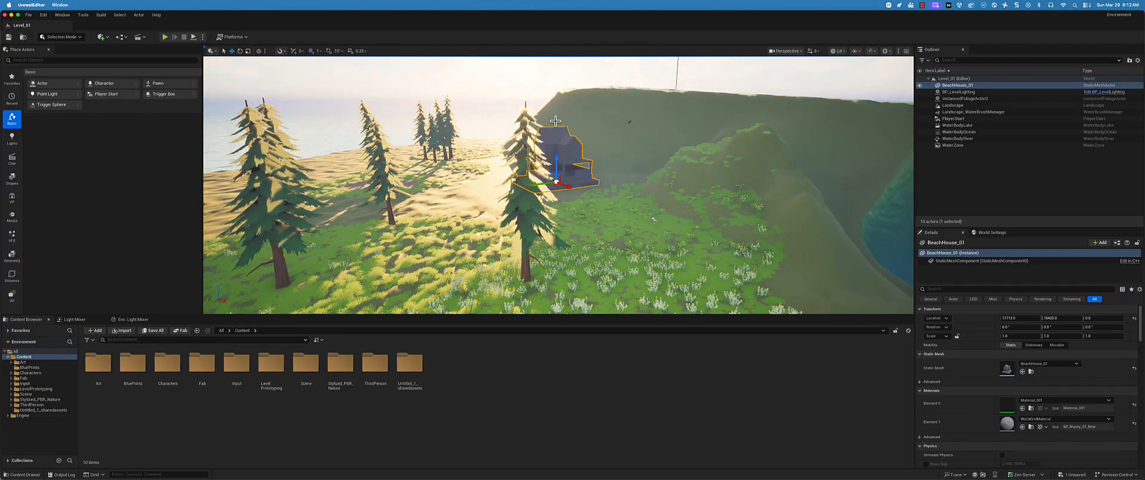
{"action": "scroll", "coordinate": [555, 120], "scroll_direction": "up", "scroll_amount": 4}
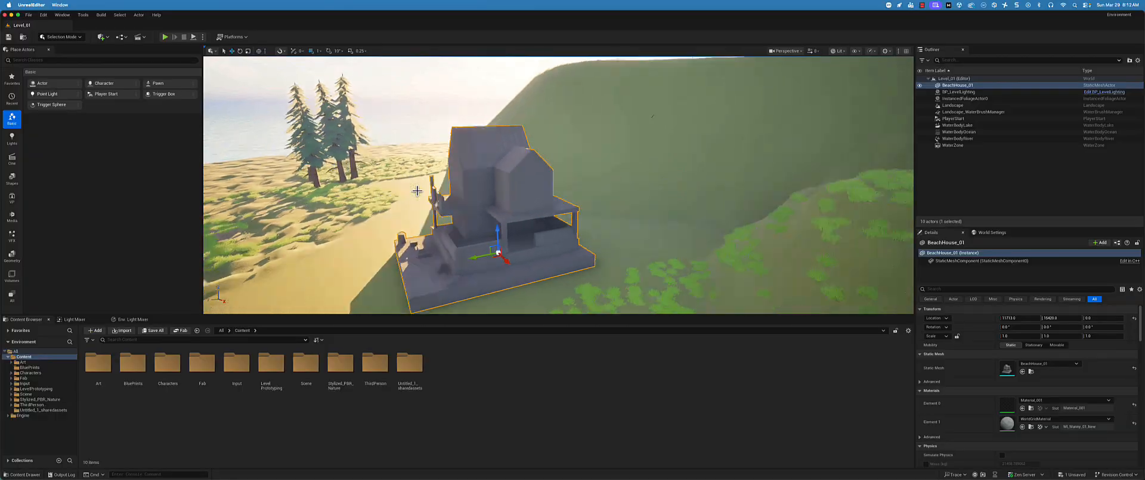
{"action": "middle_click_drag", "start_coordinate": [417, 190], "coordinate": [413, 189]}
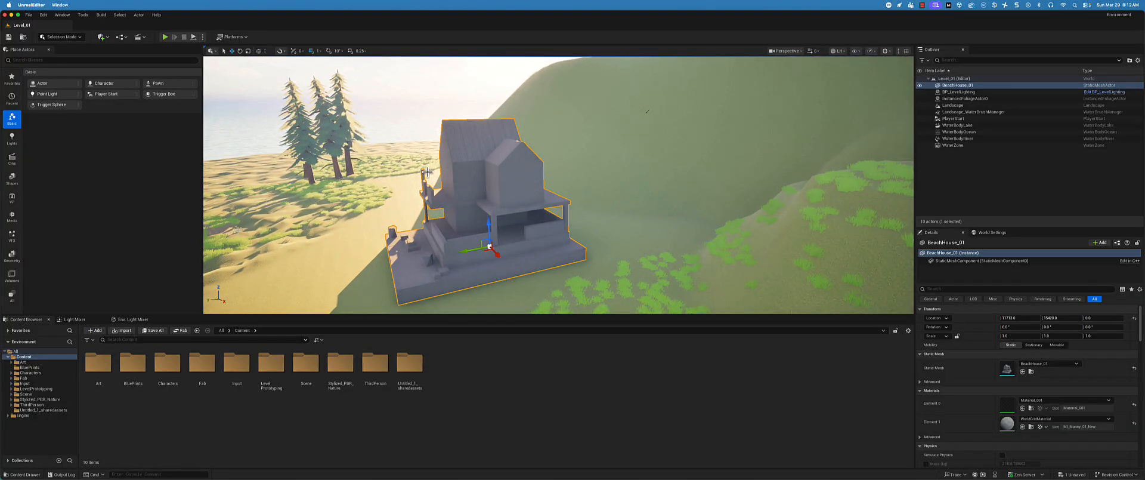
{"action": "left_click_drag", "start_coordinate": [414, 160], "coordinate": [453, 225], "text": "alt"}
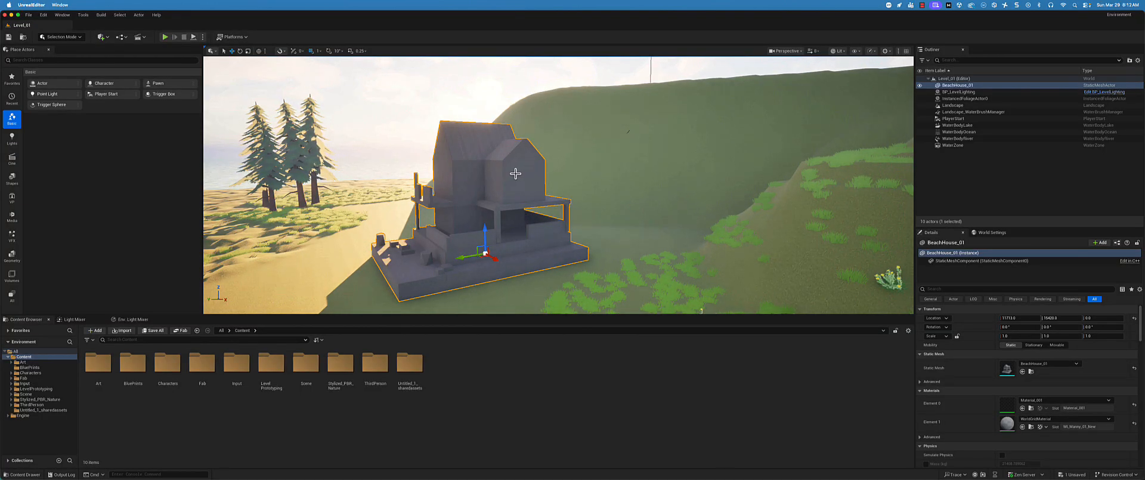
{"action": "scroll", "coordinate": [537, 181], "scroll_direction": "up", "scroll_amount": 10}
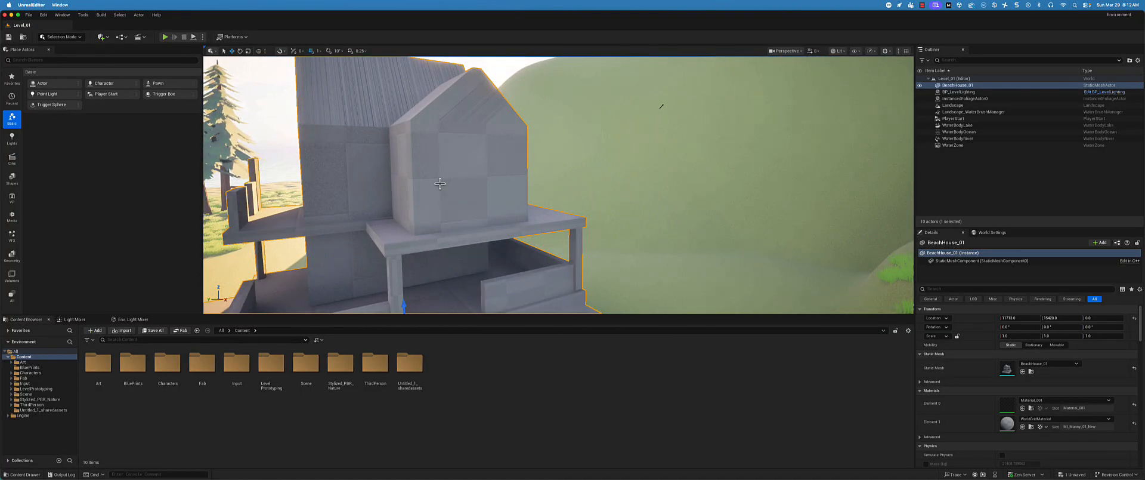
{"action": "scroll", "coordinate": [439, 183], "scroll_direction": "up", "scroll_amount": 3}
{"action": "scroll", "coordinate": [426, 141], "scroll_direction": "up", "scroll_amount": 1}
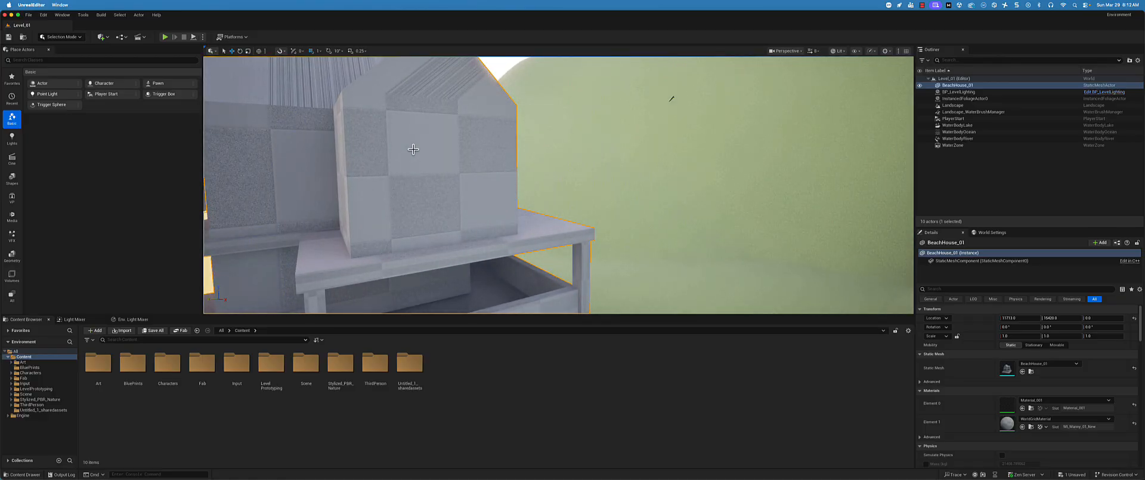
{"action": "scroll", "coordinate": [384, 196], "scroll_direction": "down", "scroll_amount": 8}
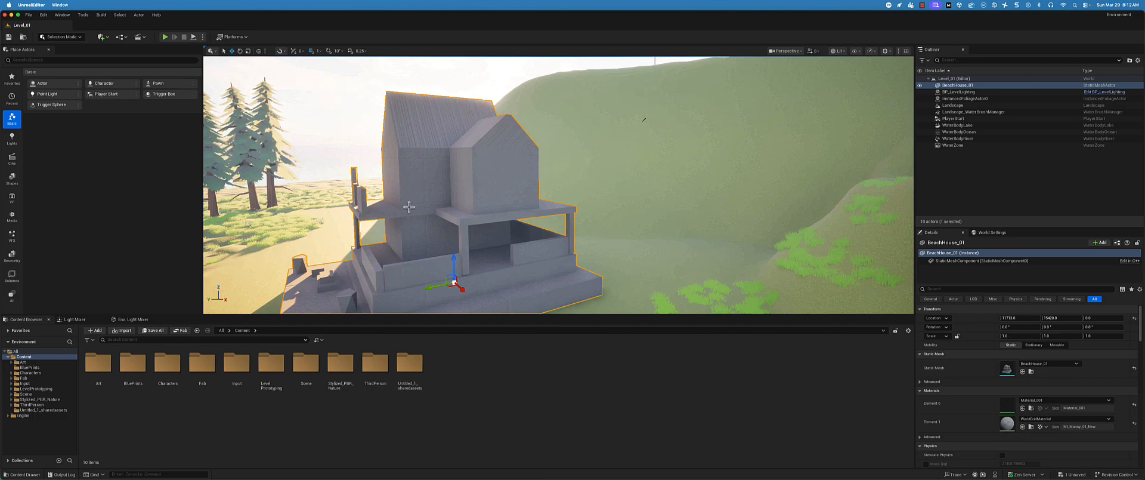
{"action": "scroll", "coordinate": [426, 202], "scroll_direction": "down", "scroll_amount": 3}
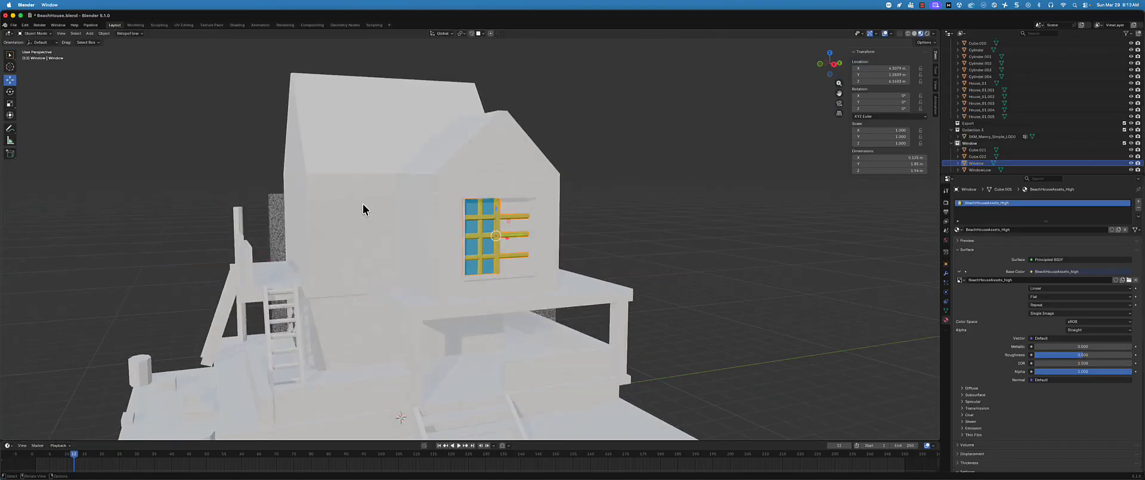
Switch back to Blender and export the house as FBX into the Unreal project's Content/Art/Environment folder, overwriting BeachHouse_01.fbx
{"action": "scroll", "coordinate": [519, 142], "scroll_direction": "down", "scroll_amount": 5}
{"action": "scroll", "coordinate": [434, 184], "scroll_direction": "up", "scroll_amount": 5}
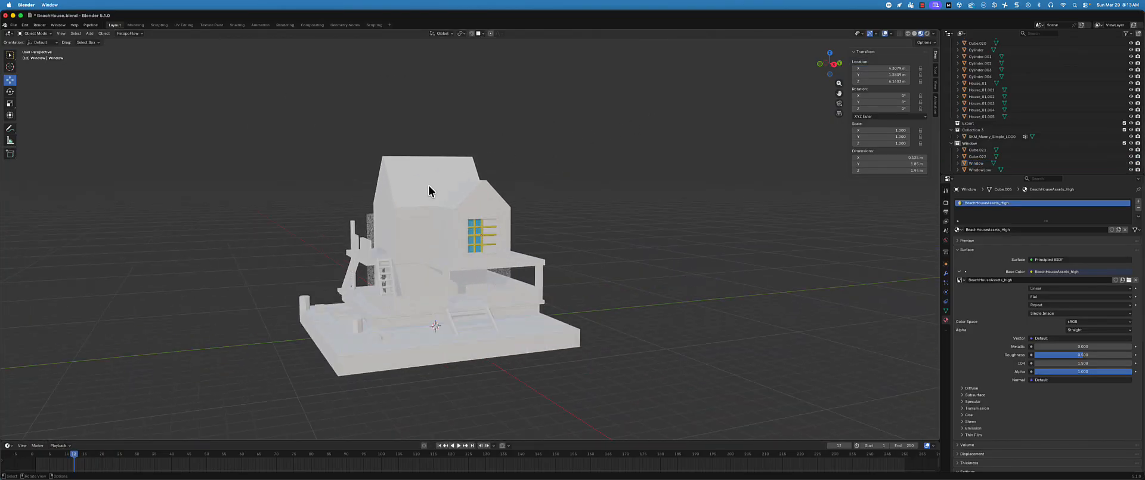
{"action": "left_click", "coordinate": [13, 25]}
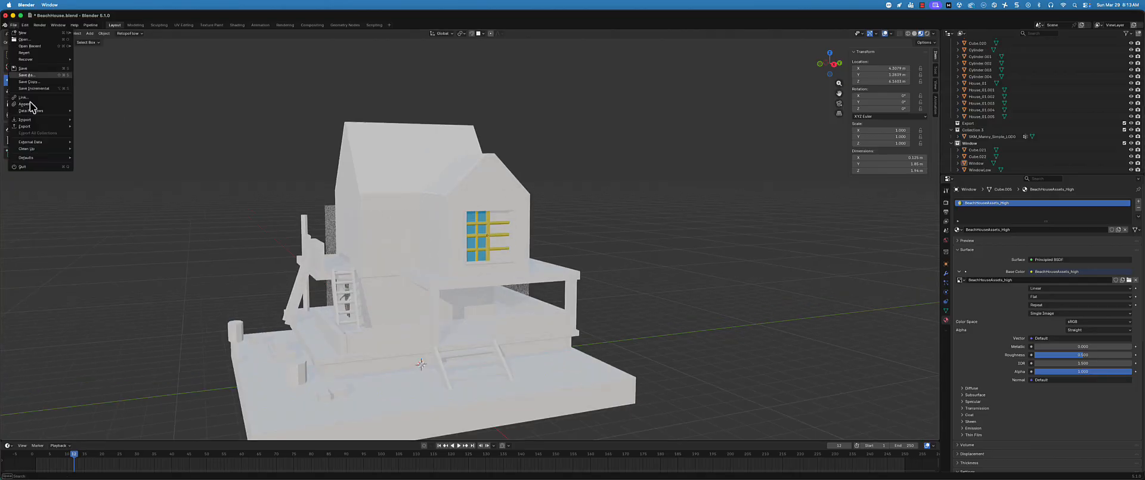
{"action": "mouse_move", "coordinate": [44, 124]}
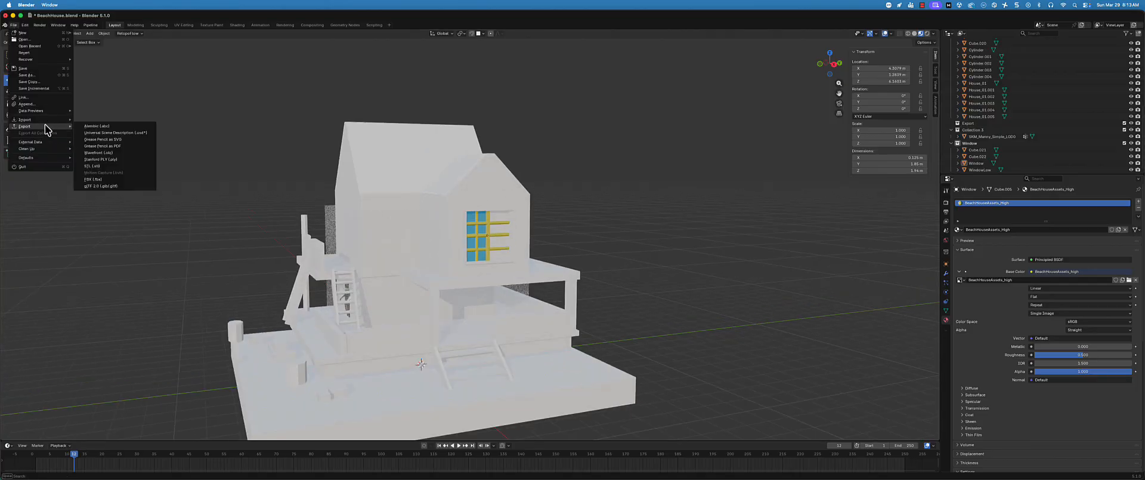
{"action": "left_click", "coordinate": [124, 179]}
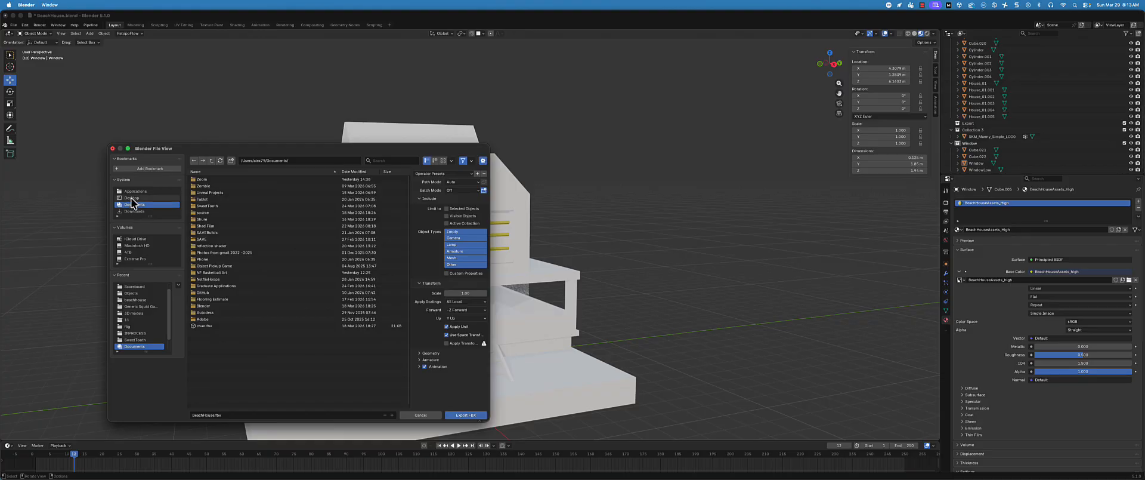
{"action": "left_click", "coordinate": [128, 198]}
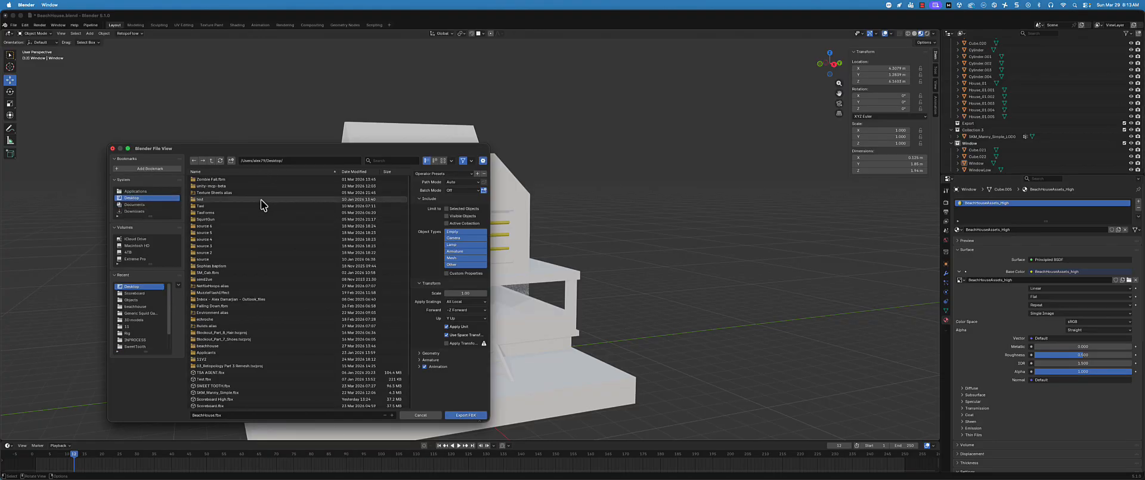
{"action": "double_click", "coordinate": [220, 311]}
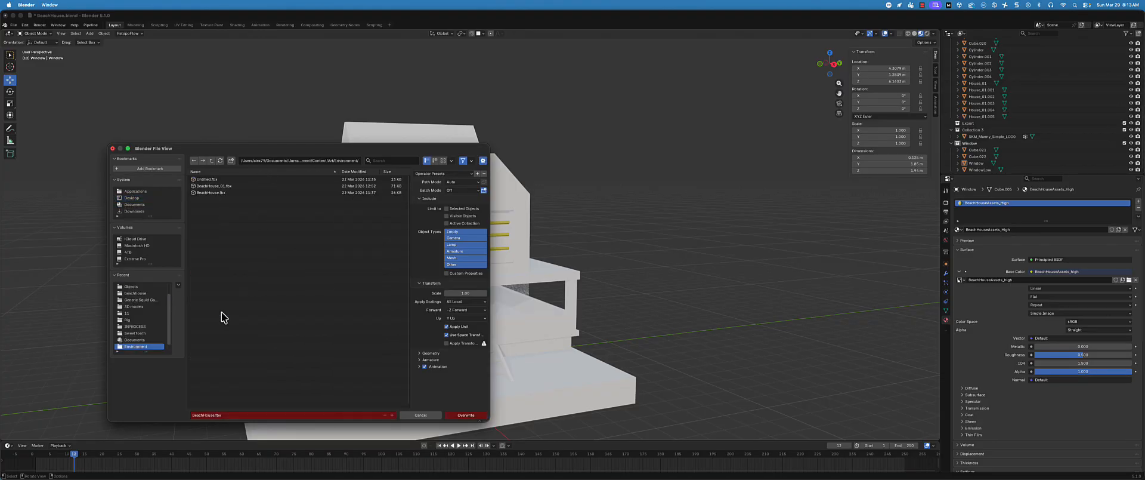
{"action": "left_click", "coordinate": [229, 187]}
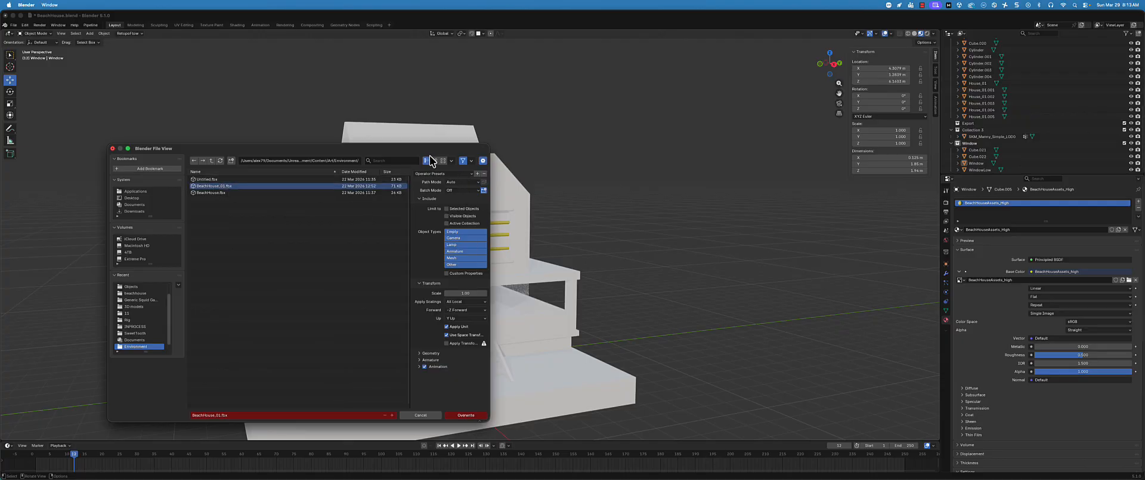
{"action": "left_click_drag", "start_coordinate": [411, 150], "coordinate": [484, 112]}
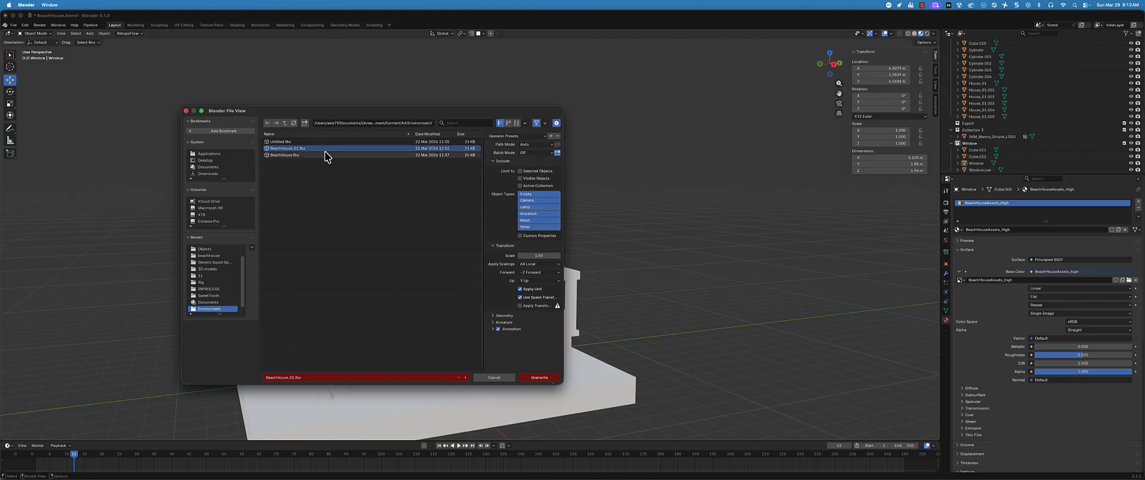
{"action": "left_click", "coordinate": [539, 377]}
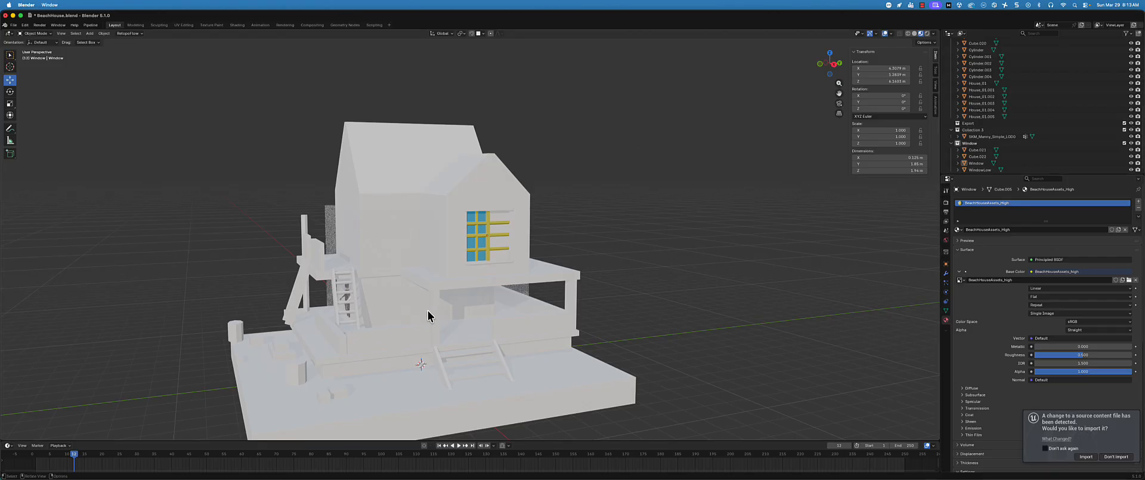
Switch to Unreal Editor, import the changed BeachHouse_01 source file, and inspect the updated house and its window
{"action": "key", "text": "super+Tab"}
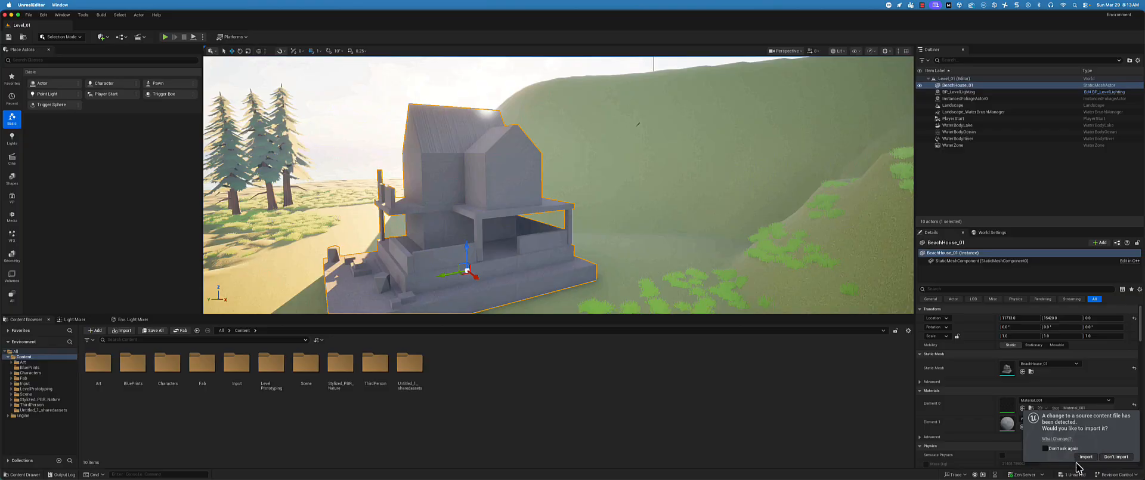
{"action": "left_click", "coordinate": [1086, 457]}
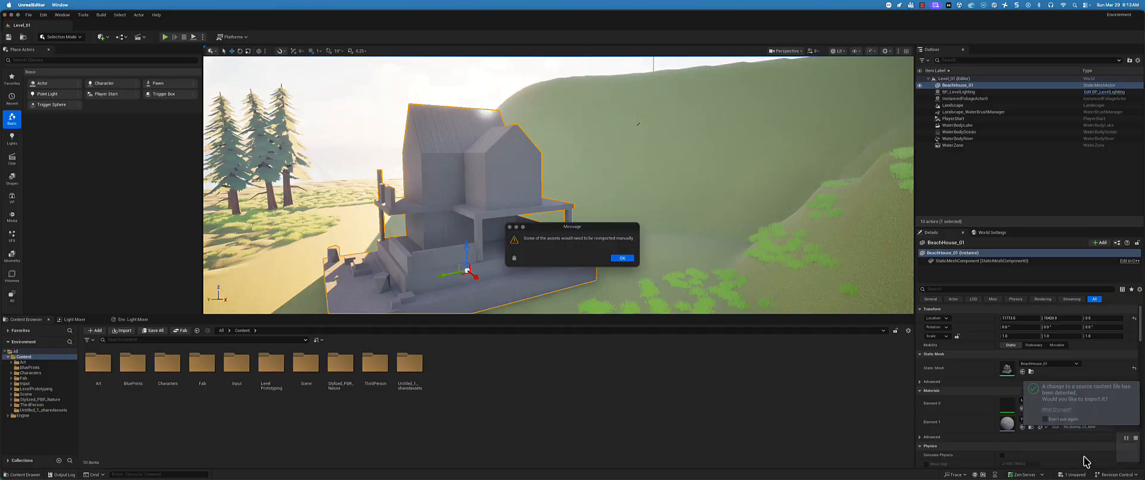
{"action": "left_click", "coordinate": [623, 259]}
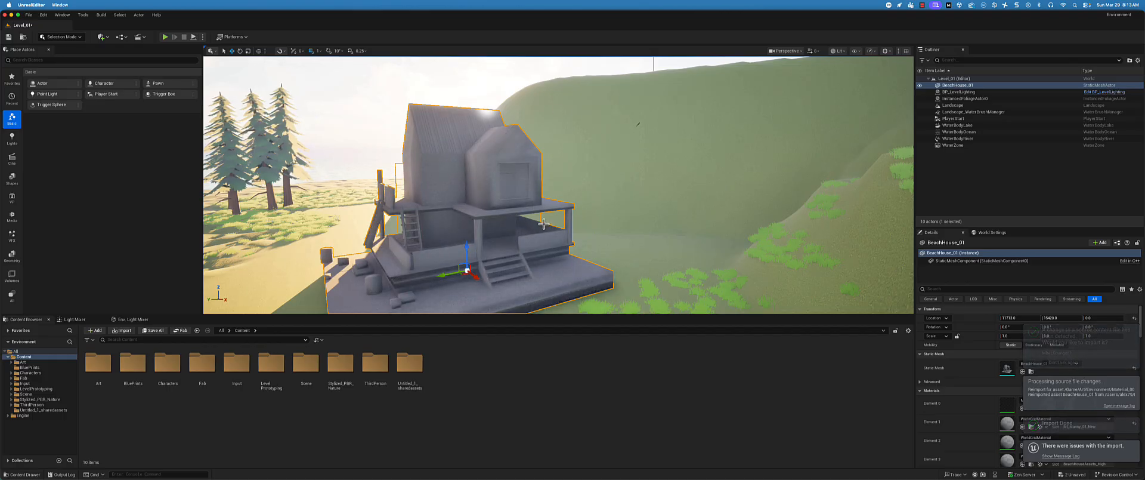
{"action": "left_click_drag", "start_coordinate": [544, 224], "coordinate": [479, 181], "text": "alt"}
{"action": "scroll", "coordinate": [480, 175], "scroll_direction": "up", "scroll_amount": 10}
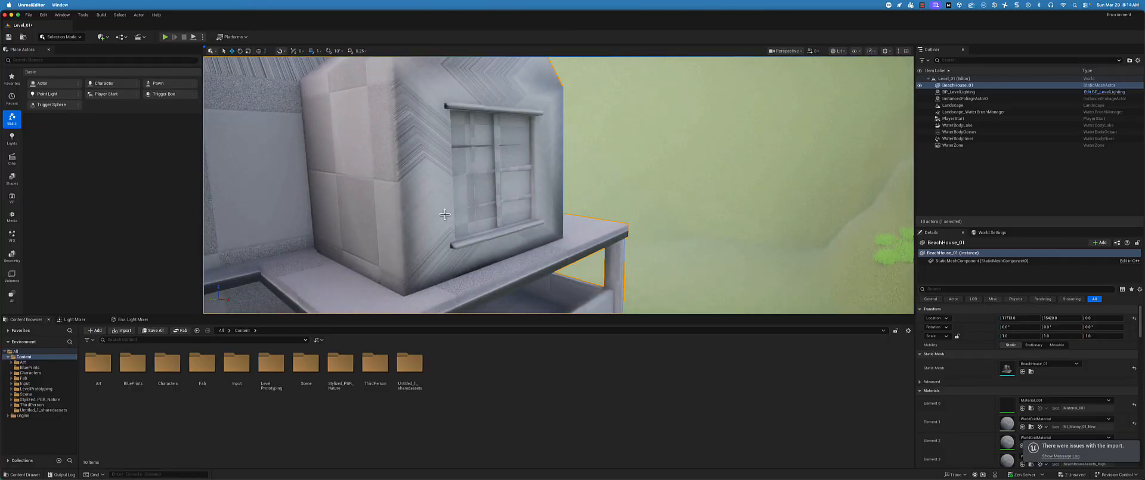
{"action": "left_click_drag", "start_coordinate": [445, 213], "coordinate": [525, 181], "text": "alt"}
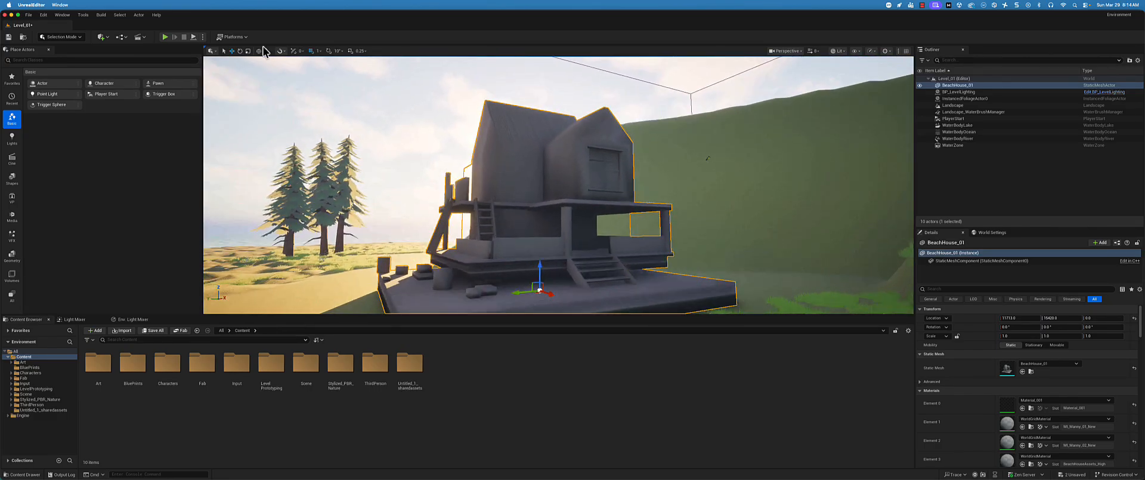
Play the level, run the character up to and around the beach house to inspect it, and stop the play session
{"action": "left_click", "coordinate": [164, 37]}
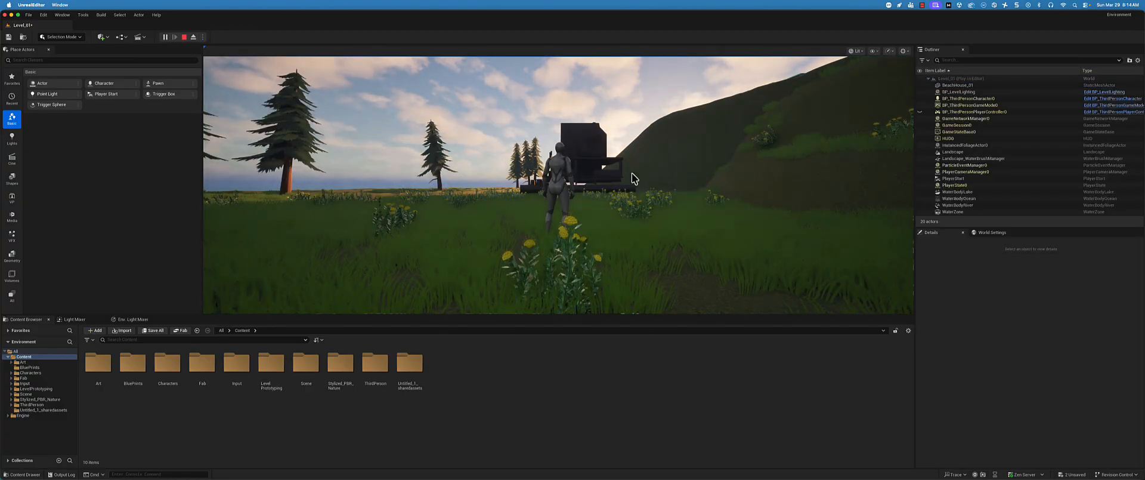
{"action": "left_click", "coordinate": [961, 179]}
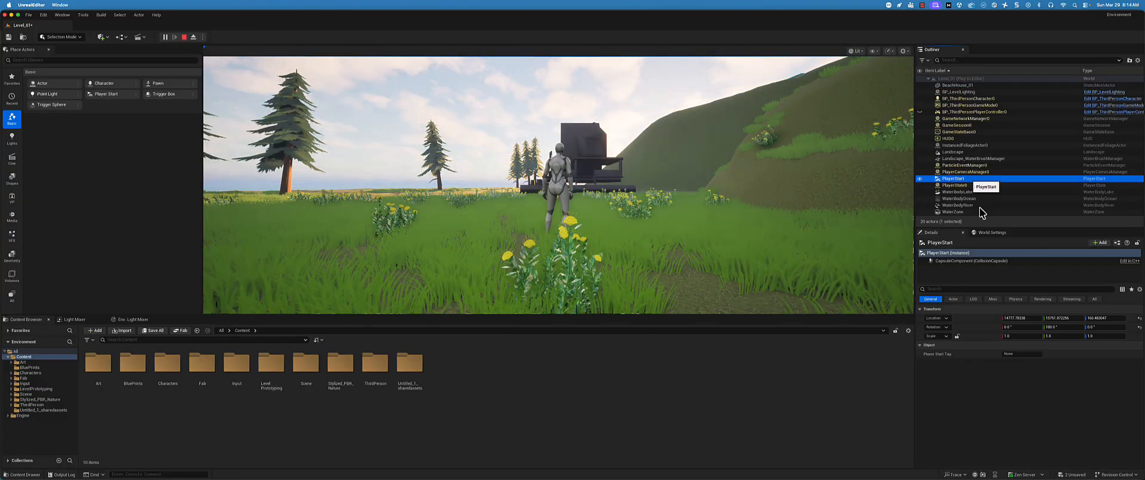
{"action": "left_click", "coordinate": [674, 227]}
{"action": "key", "text": "w"}
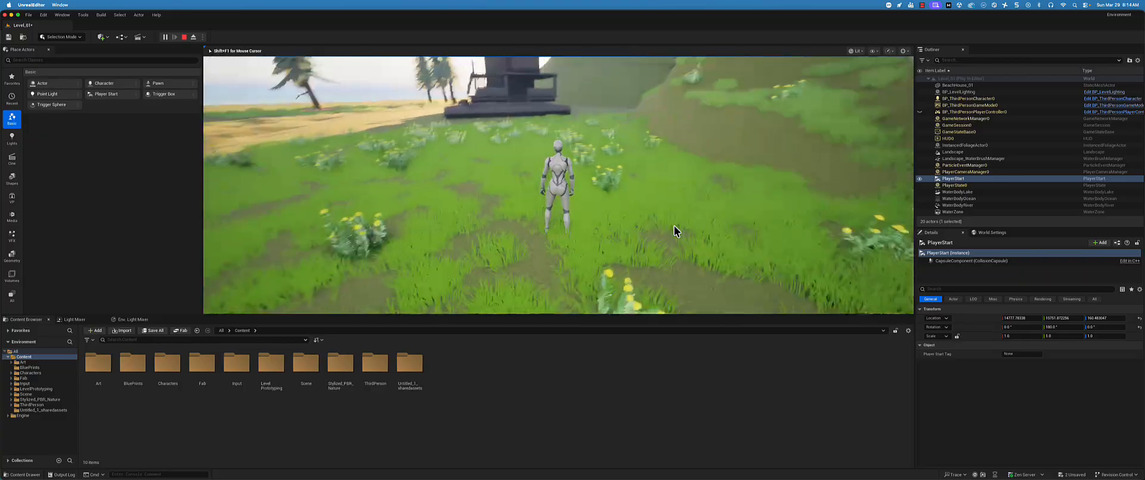
{"action": "key", "text": "w"}
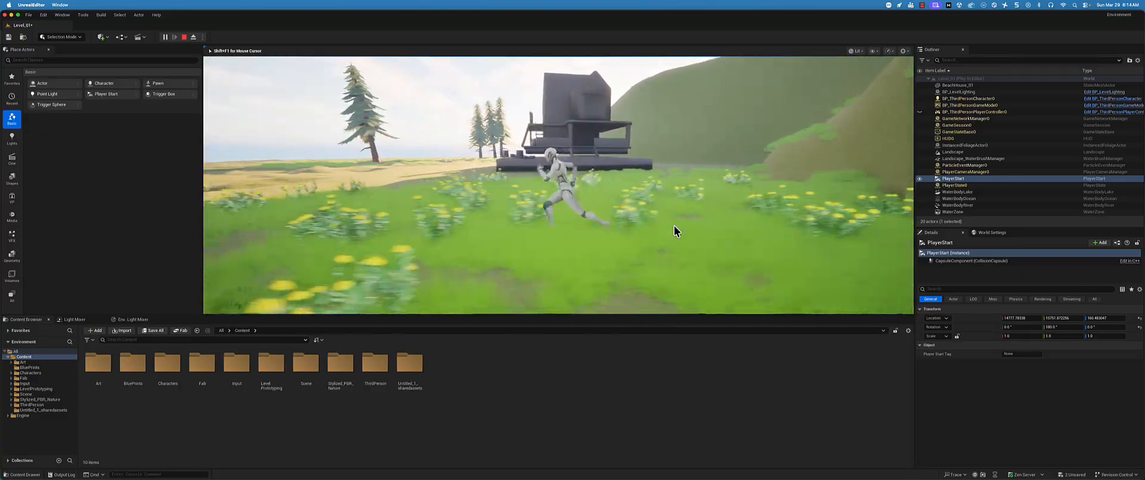
{"action": "key", "text": "w"}
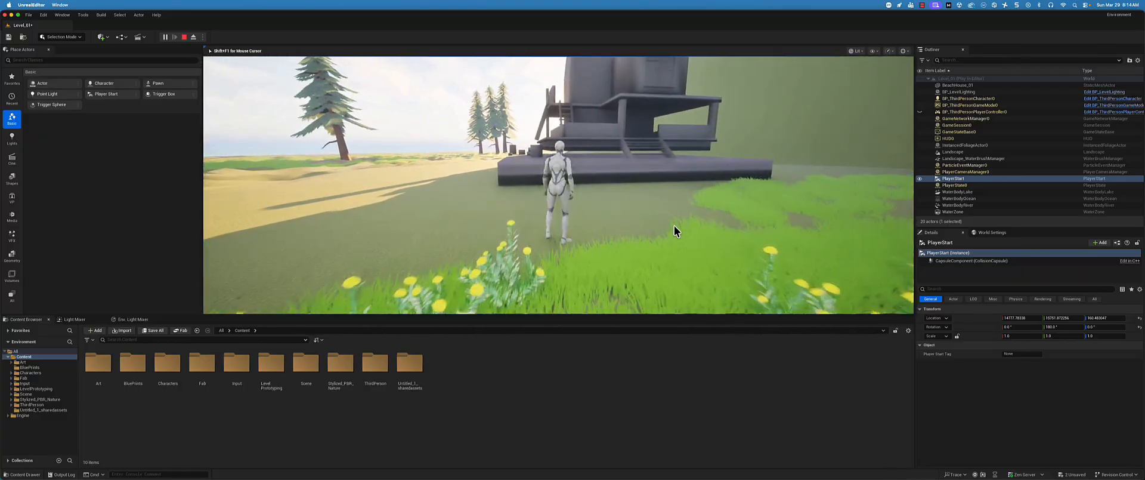
{"action": "key", "text": "a"}
{"action": "key", "text": "w"}
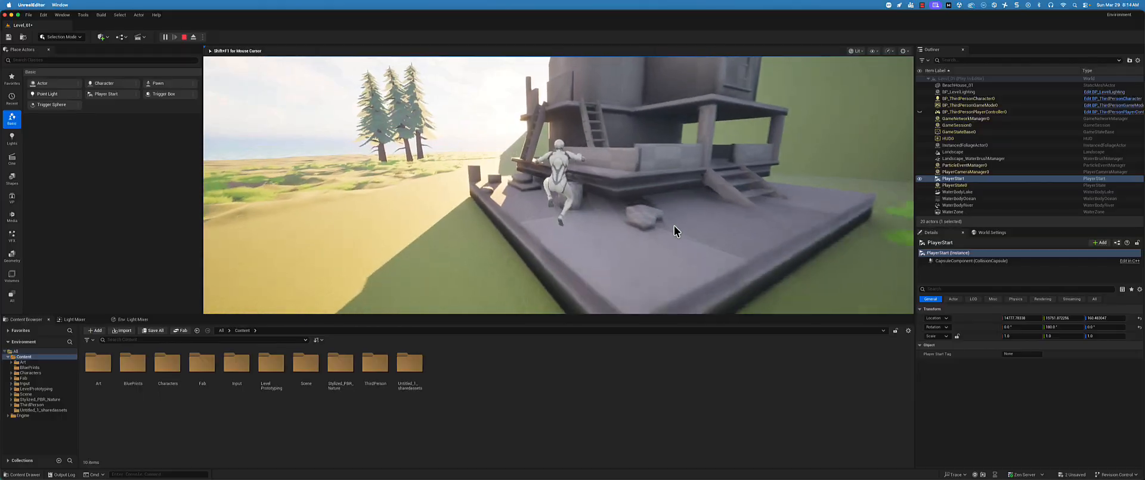
{"action": "key", "text": "s"}
{"action": "key", "text": "d"}
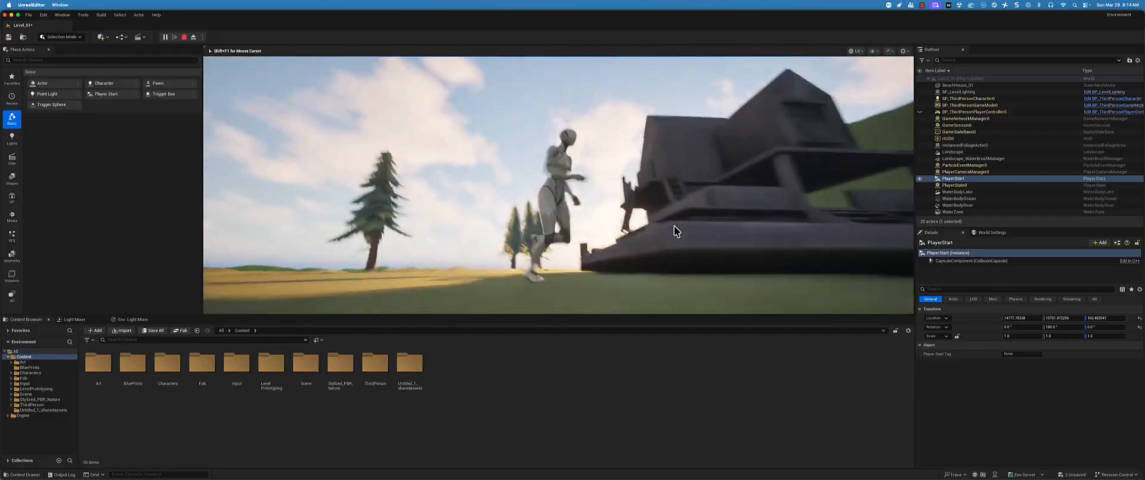
{"action": "key", "text": "s"}
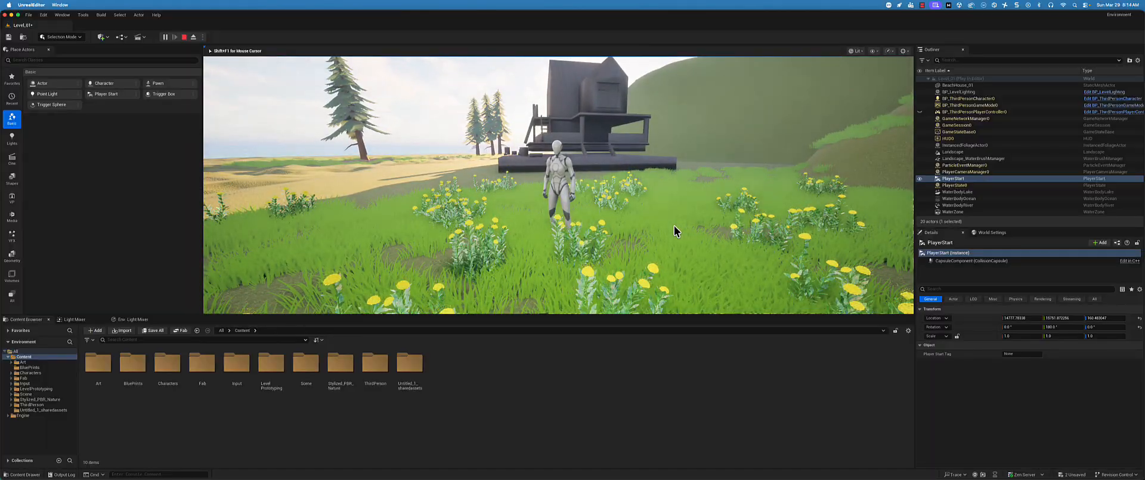
{"action": "key", "text": "a"}
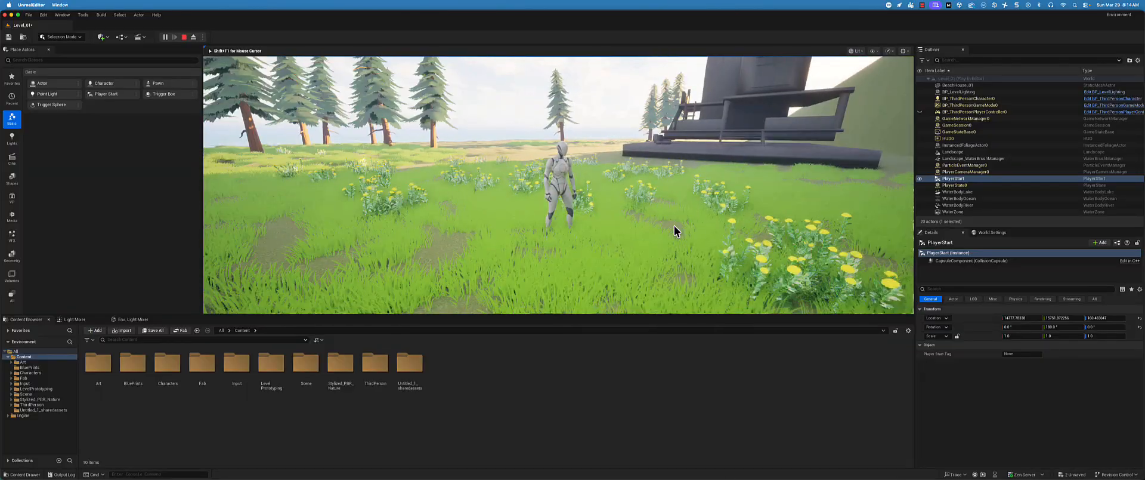
{"action": "key", "text": "Escape"}
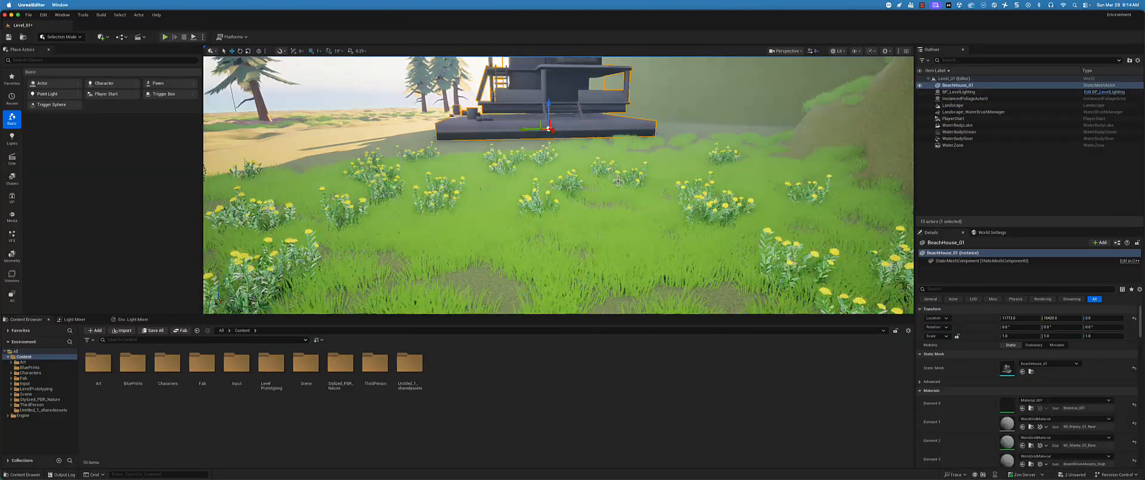
Examine the BeachHouse_01 mesh and its gable window from closer up in the level viewport
{"action": "right_click_drag", "start_coordinate": [618, 180], "coordinate": [537, 191]}
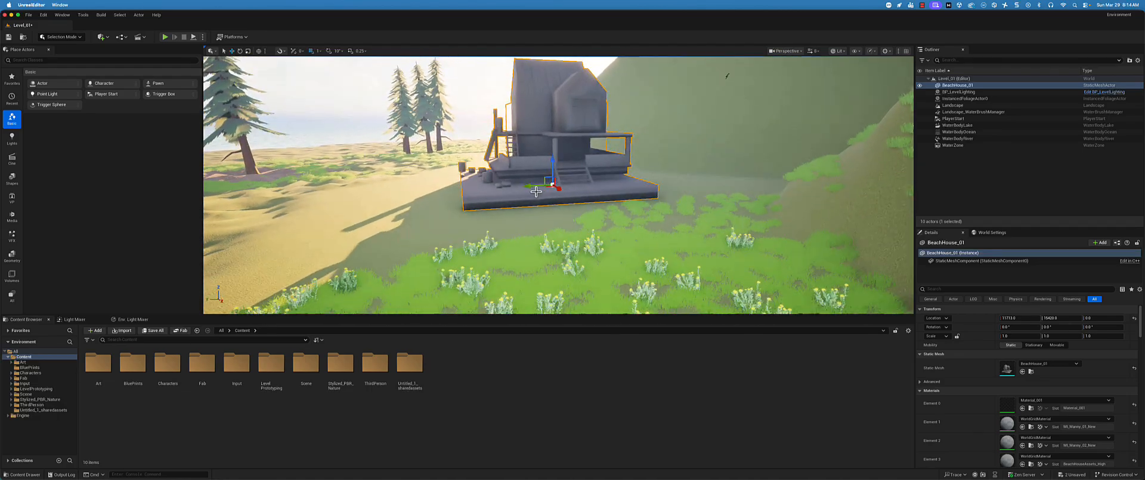
{"action": "scroll", "coordinate": [579, 153], "scroll_direction": "up", "scroll_amount": 2}
{"action": "scroll", "coordinate": [588, 137], "scroll_direction": "up", "scroll_amount": 2}
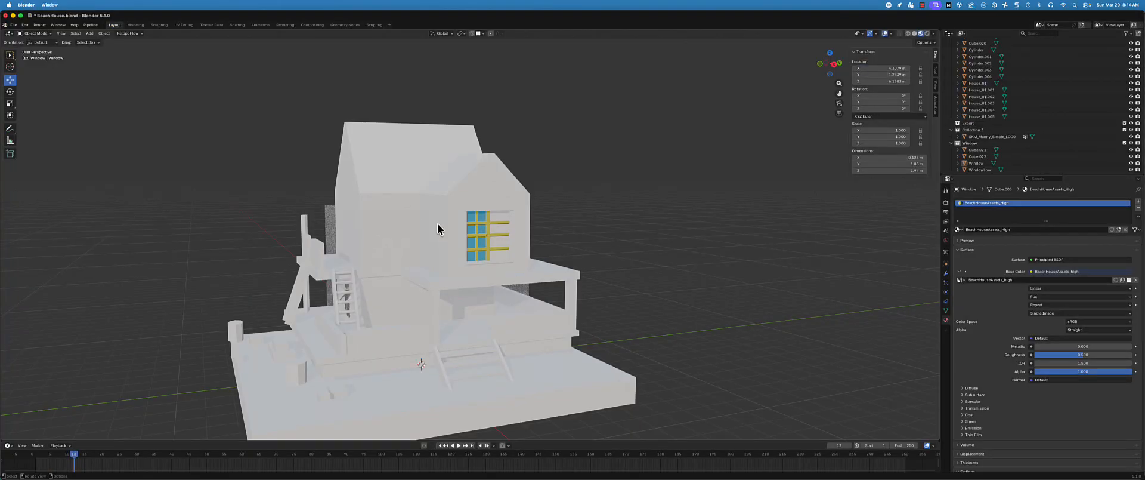
Switch to Blender, select the Window and WindowLow objects, and hide all unselected objects
{"action": "middle_click_drag", "start_coordinate": [438, 227], "coordinate": [441, 223]}
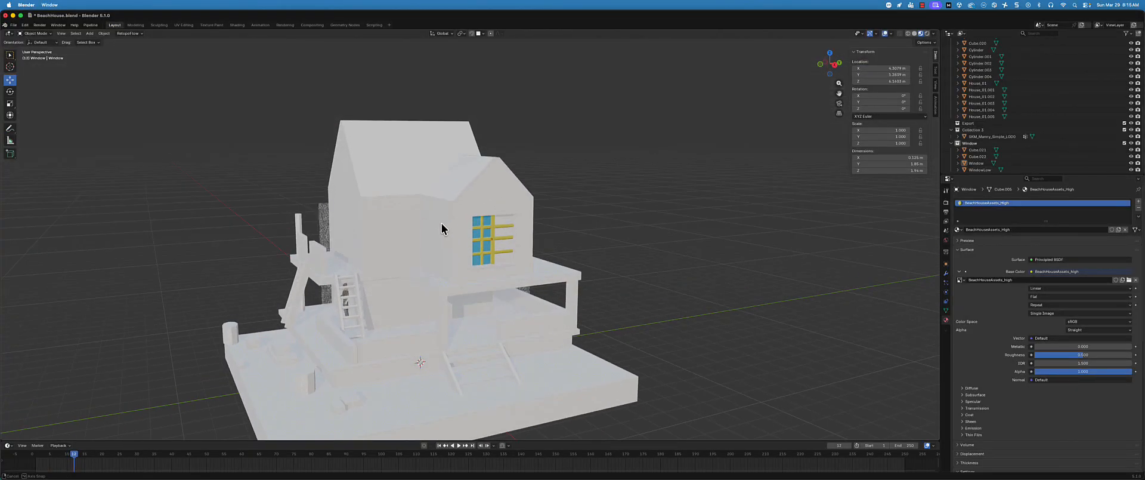
{"action": "scroll", "coordinate": [450, 220], "scroll_direction": "up", "scroll_amount": 2}
{"action": "scroll", "coordinate": [985, 119], "scroll_direction": "down", "scroll_amount": 1}
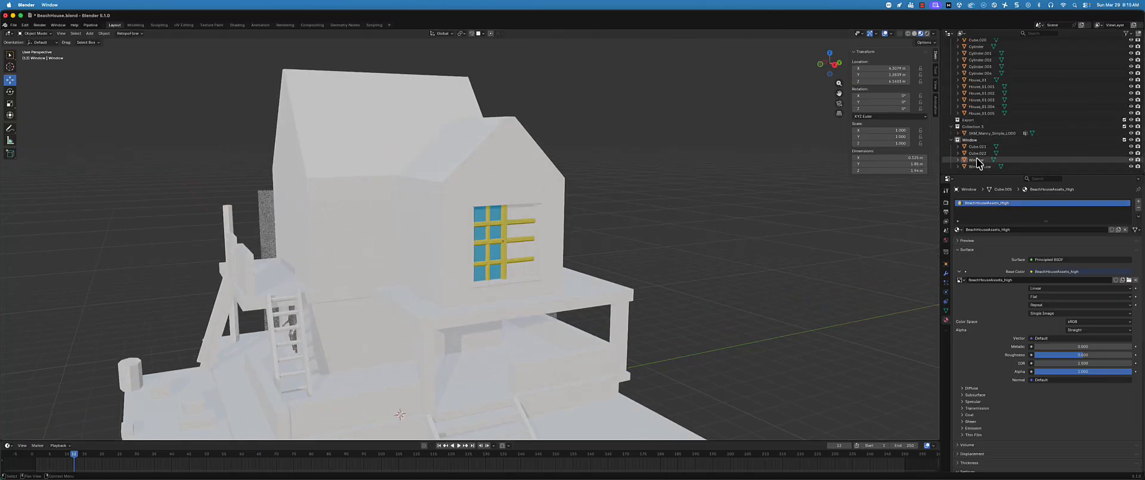
{"action": "left_click", "coordinate": [977, 160]}
{"action": "left_click", "coordinate": [979, 166], "text": "shift"}
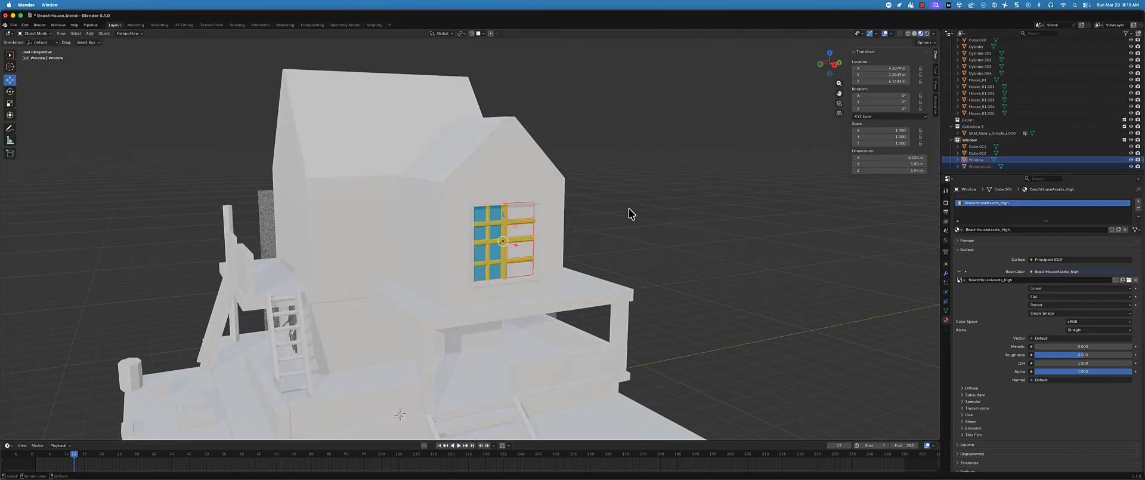
{"action": "scroll", "coordinate": [567, 285], "scroll_direction": "up", "scroll_amount": 1}
{"action": "middle_click_drag", "start_coordinate": [567, 285], "coordinate": [567, 286]}
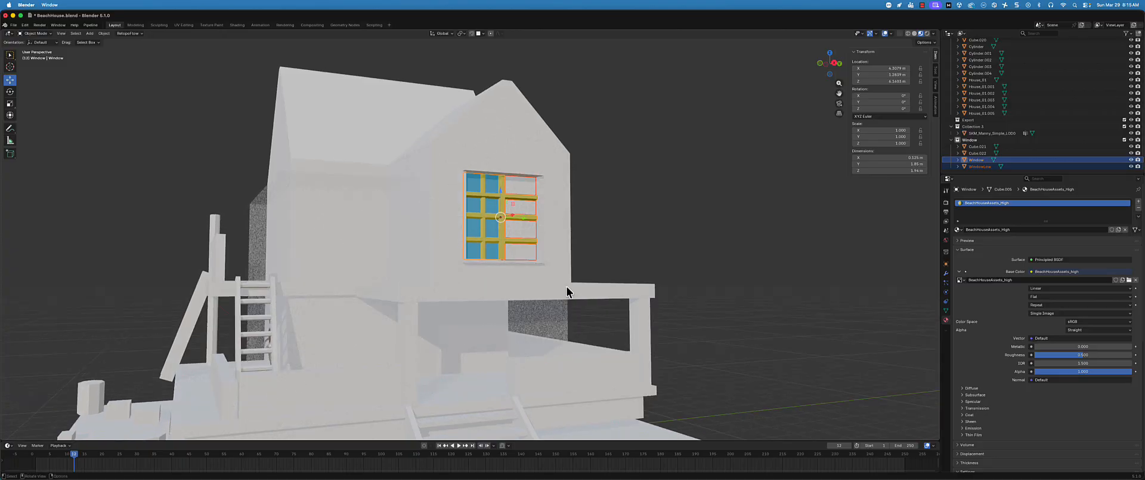
{"action": "key", "text": "ctrl+h"}
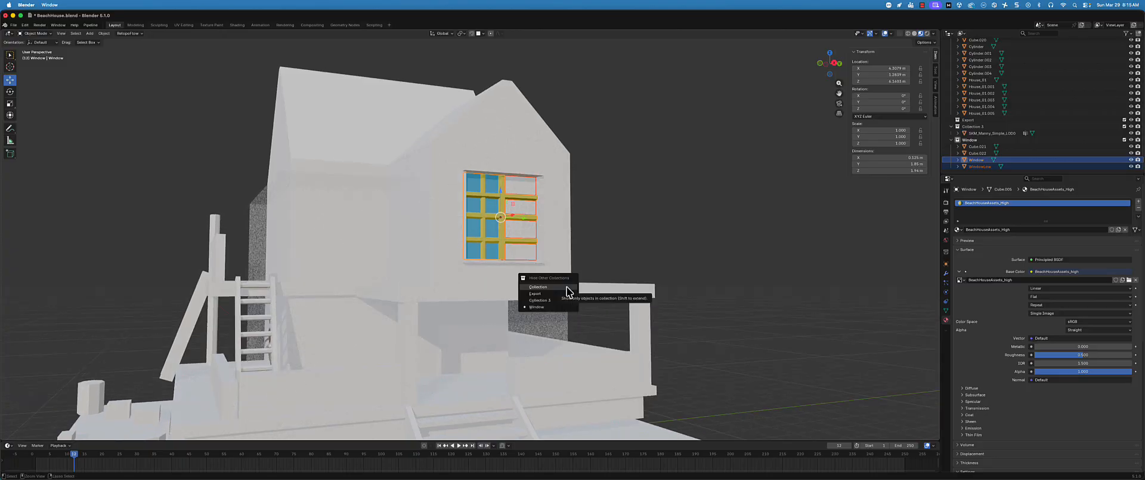
{"action": "middle_click_drag", "start_coordinate": [642, 249], "coordinate": [651, 248]}
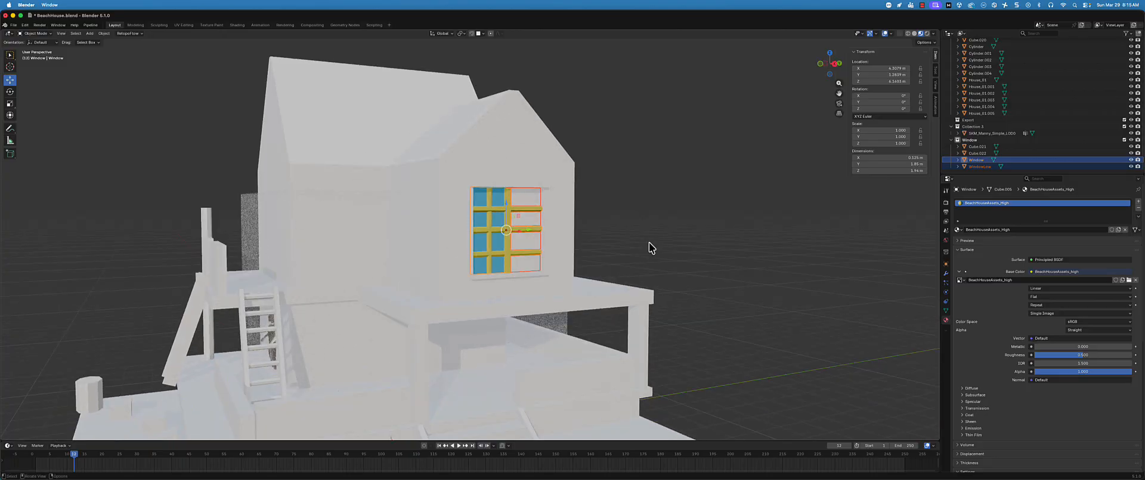
{"action": "key", "text": "shift+h"}
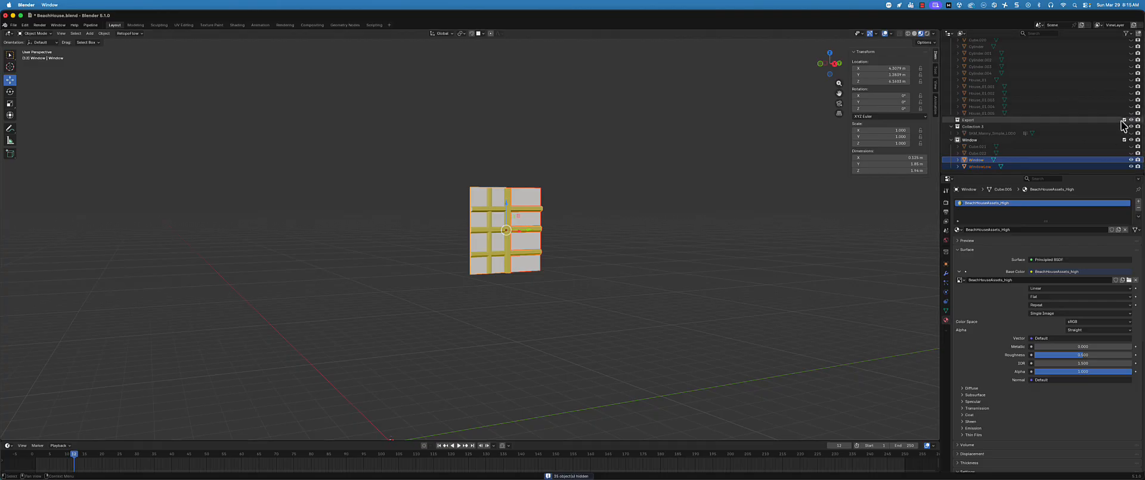
Hide WindowLow and examine the detailed Window mesh up close, at an angle and in the right orthographic view
{"action": "left_click", "coordinate": [1040, 160]}
{"action": "left_click", "coordinate": [1043, 166]}
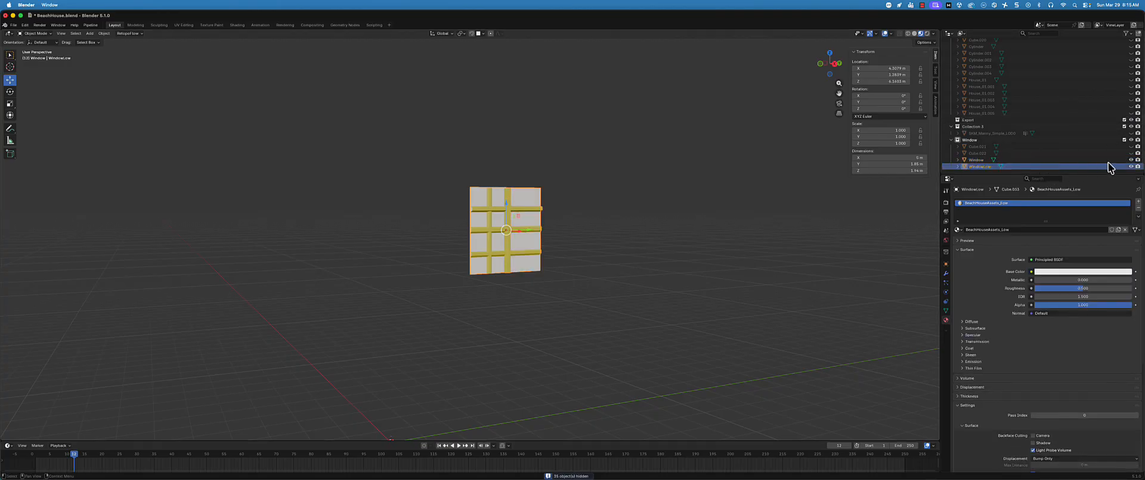
{"action": "middle_click_drag", "start_coordinate": [531, 190], "coordinate": [491, 205]}
{"action": "scroll", "coordinate": [491, 204], "scroll_direction": "up", "scroll_amount": 2}
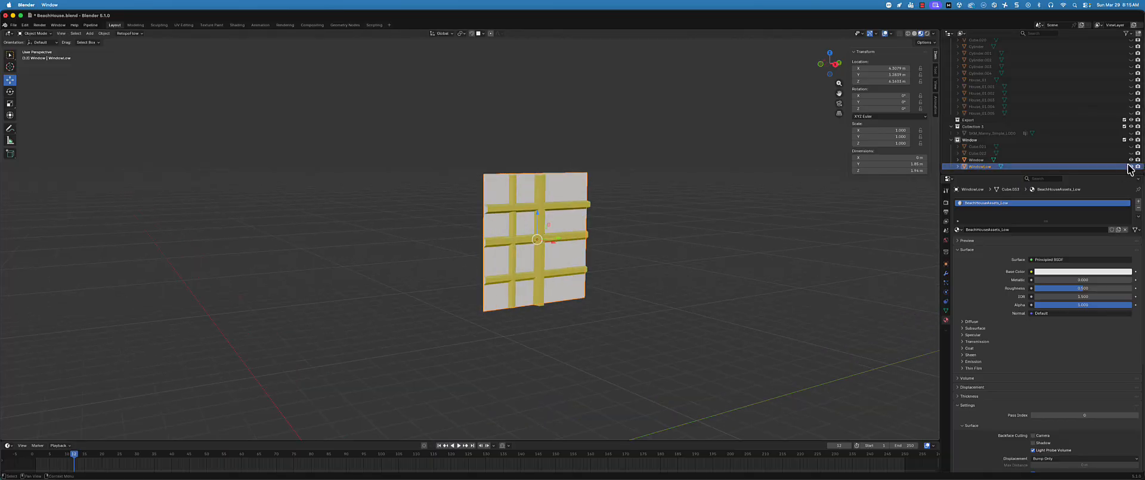
{"action": "left_click", "coordinate": [1131, 166]}
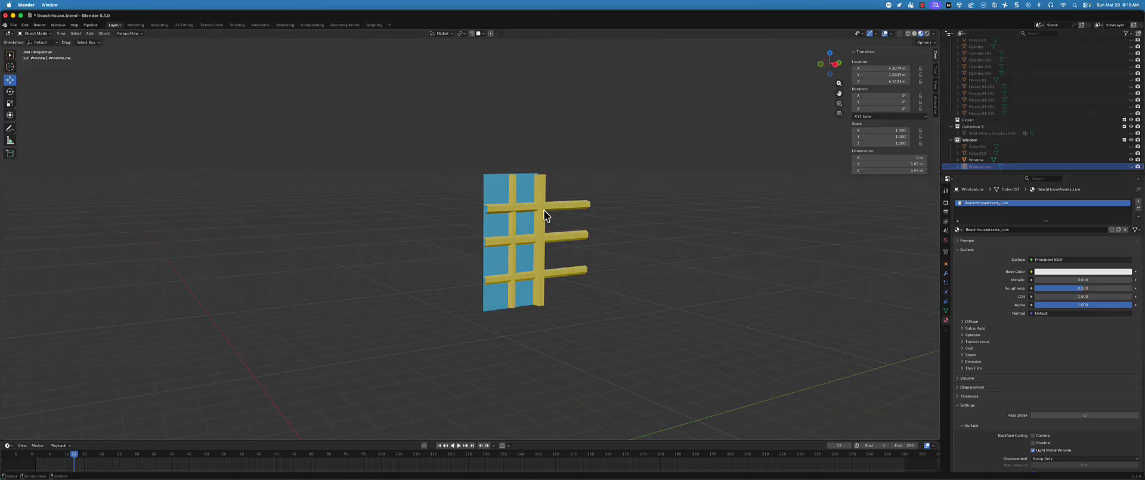
{"action": "middle_click_drag", "start_coordinate": [529, 233], "coordinate": [512, 232]}
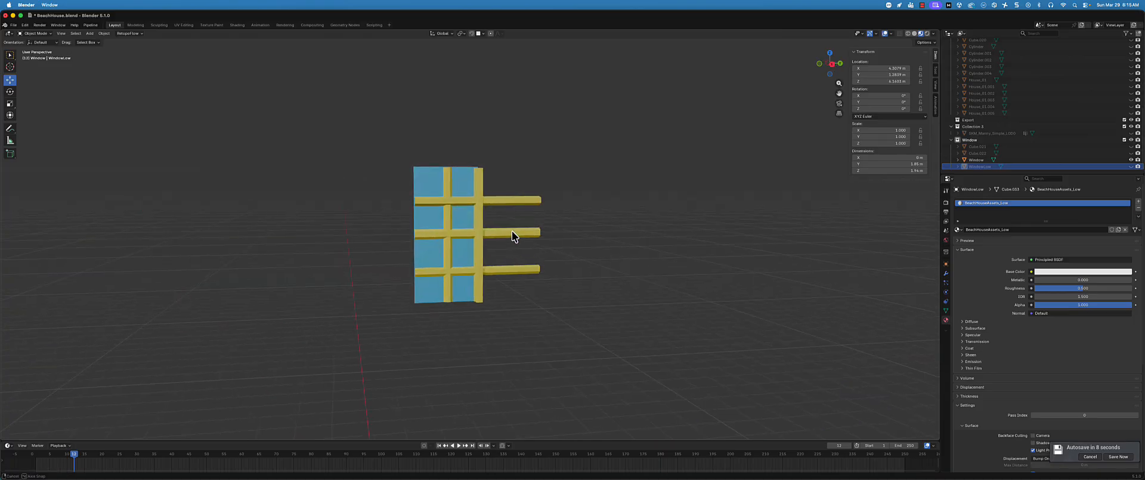
{"action": "key", "text": "KP_3"}
{"action": "scroll", "coordinate": [504, 230], "scroll_direction": "up", "scroll_amount": 4}
{"action": "scroll", "coordinate": [435, 197], "scroll_direction": "up", "scroll_amount": 3}
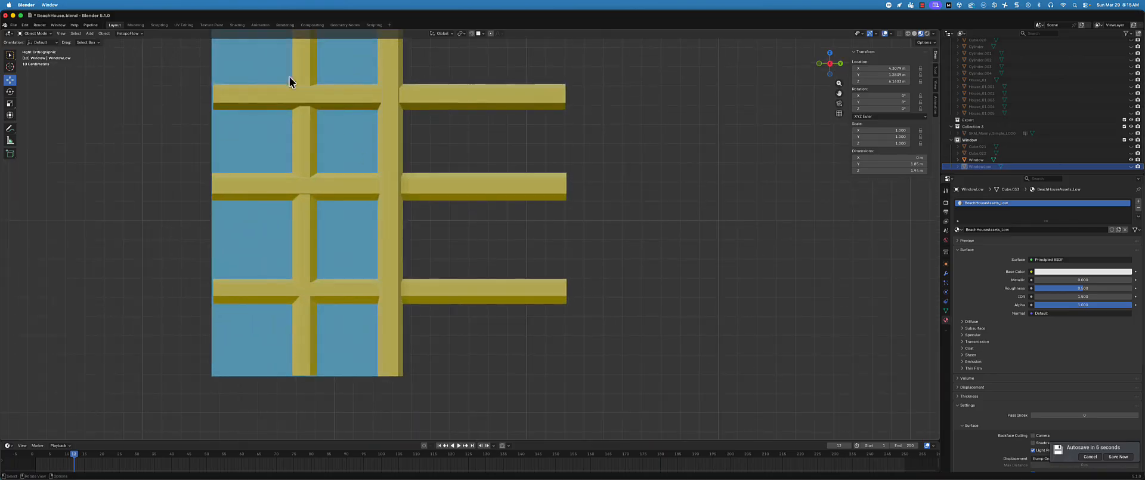
{"action": "scroll", "coordinate": [368, 157], "scroll_direction": "down", "scroll_amount": 2}
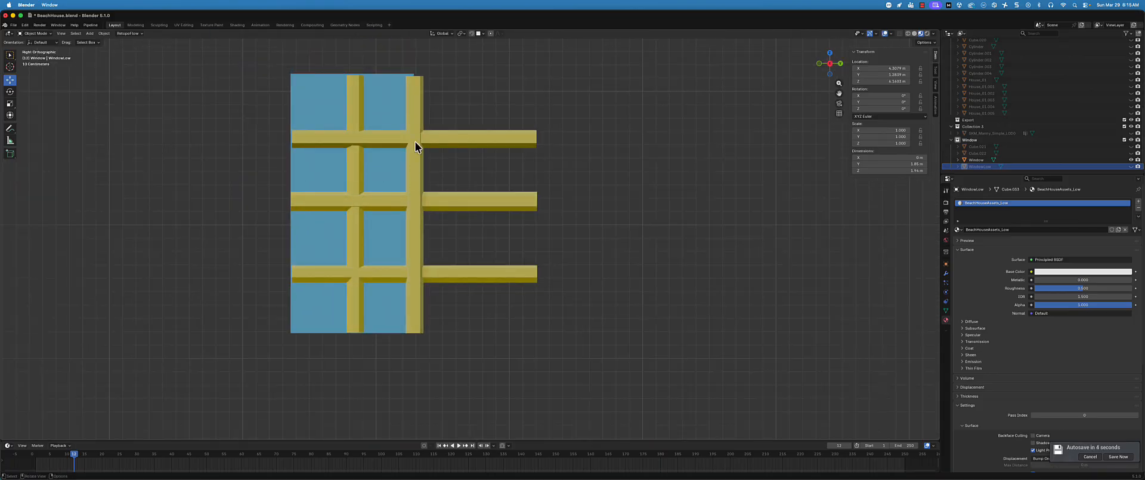
{"action": "middle_click_drag", "start_coordinate": [436, 165], "coordinate": [525, 174]}
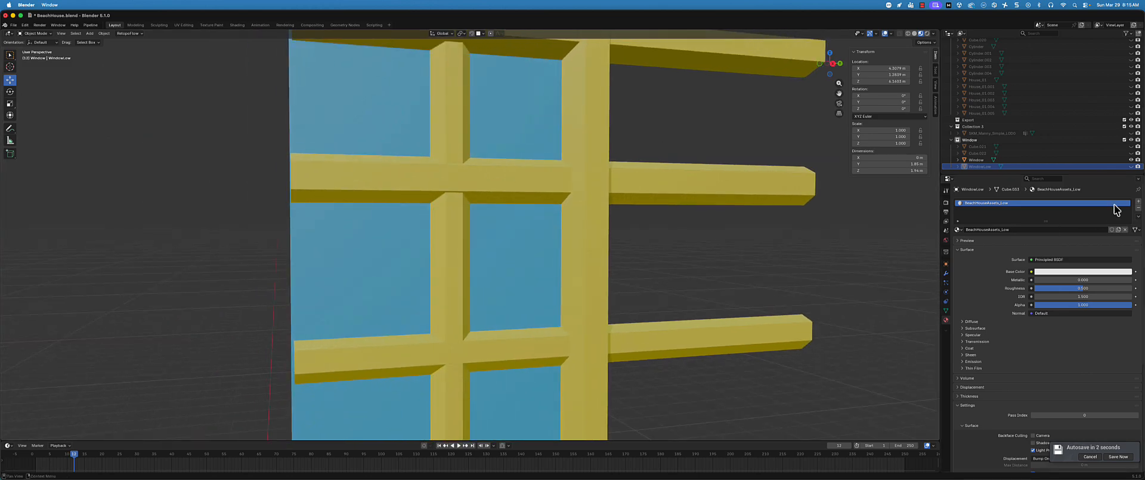
Show WindowLow, hide the detailed Window mesh, and examine the low-poly plane on its own
{"action": "left_click", "coordinate": [1131, 166]}
{"action": "left_click", "coordinate": [1132, 166]}
{"action": "scroll", "coordinate": [464, 242], "scroll_direction": "down", "scroll_amount": 3}
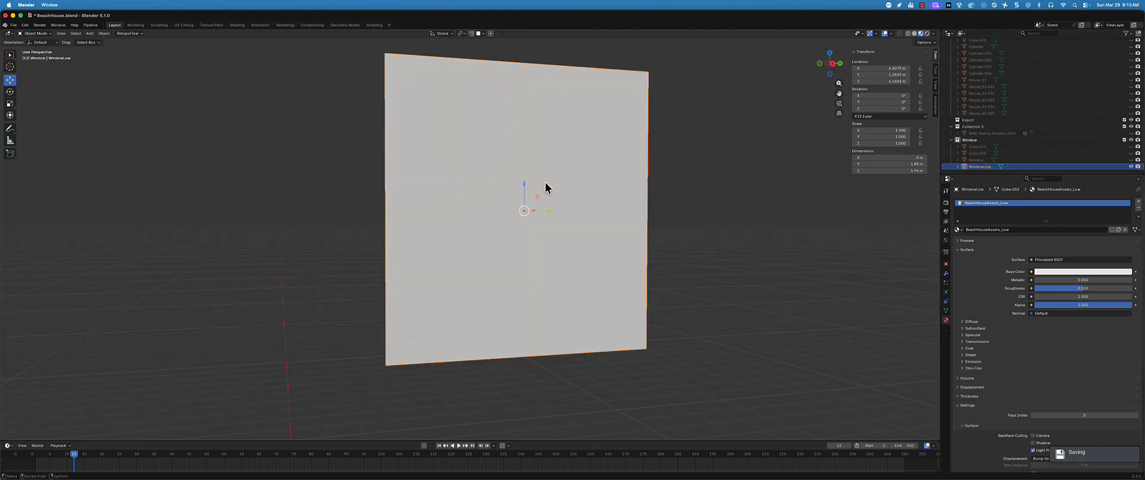
{"action": "scroll", "coordinate": [507, 218], "scroll_direction": "down", "scroll_amount": 3}
{"action": "middle_click_drag", "start_coordinate": [507, 217], "coordinate": [512, 217]}
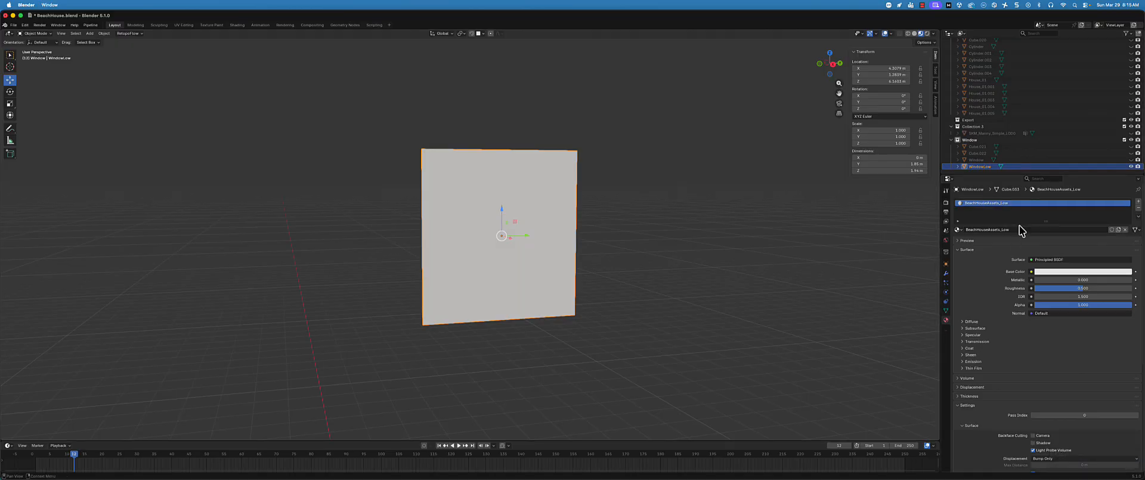
Show the detailed Window object again and rename it WindowHigh
{"action": "left_click", "coordinate": [1125, 160]}
{"action": "left_click", "coordinate": [1047, 159]}
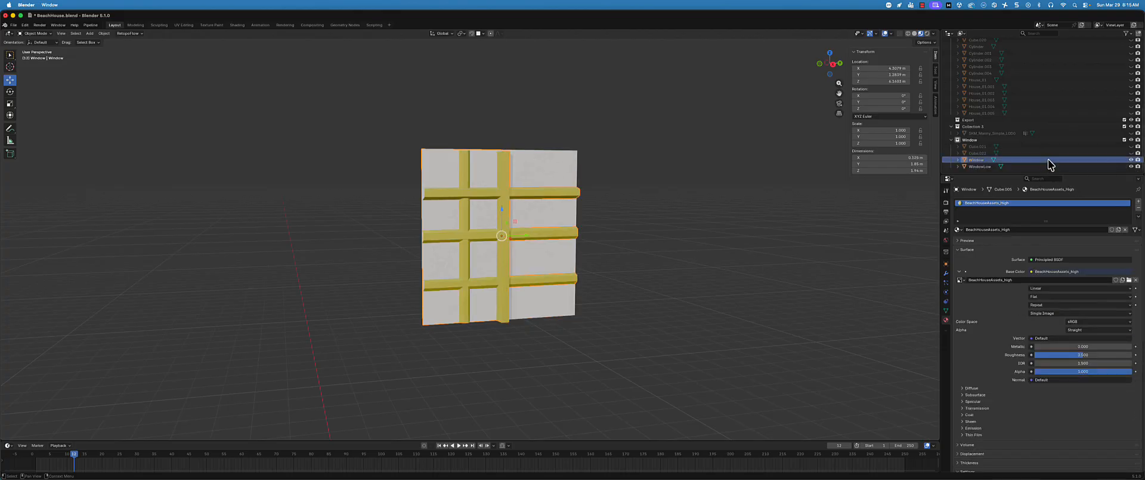
{"action": "double_click", "coordinate": [986, 159]}
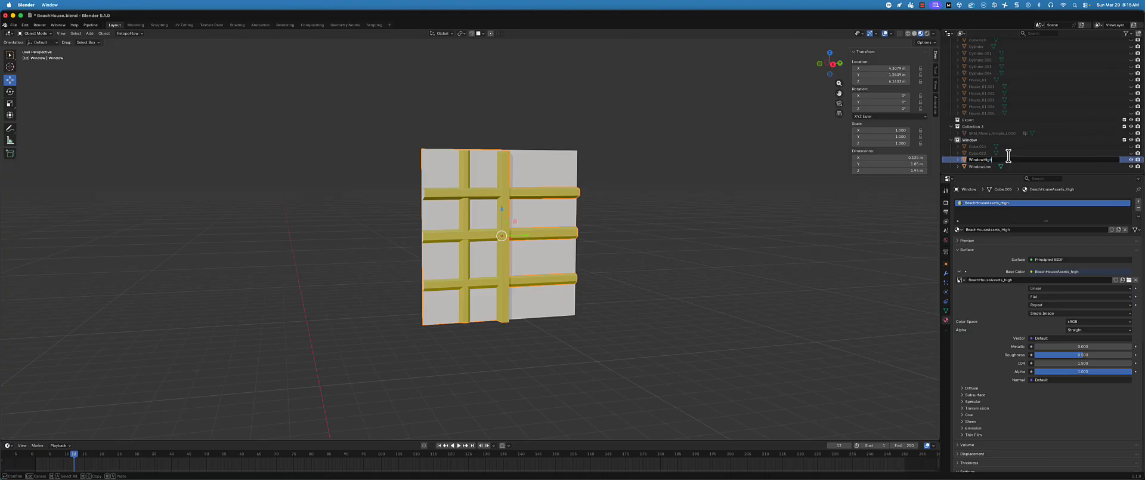
{"action": "key", "text": "Return"}
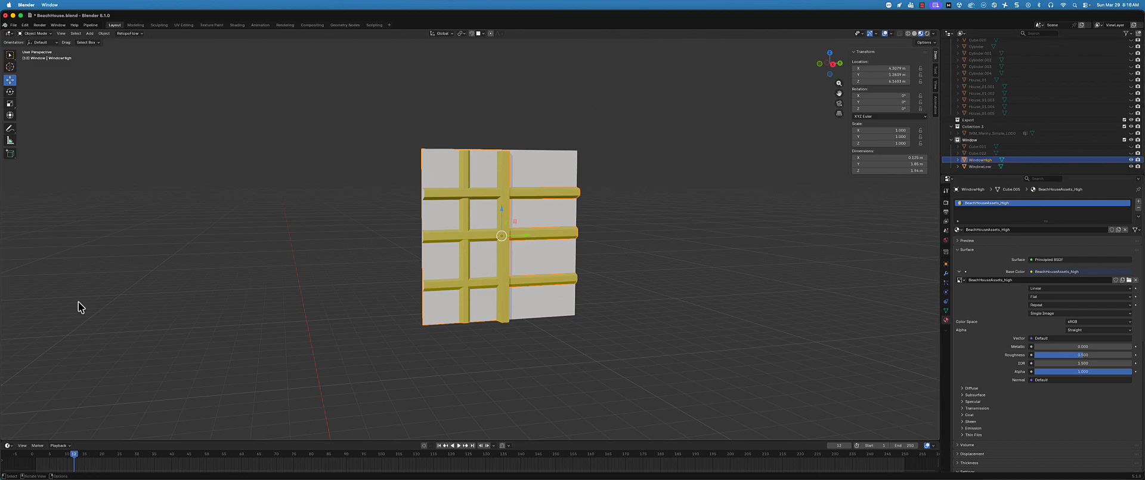
Hide WindowHigh, select WindowLow, and enlarge the area showing its BeachHouseAssets_Low material settings
{"action": "left_click", "coordinate": [1132, 160]}
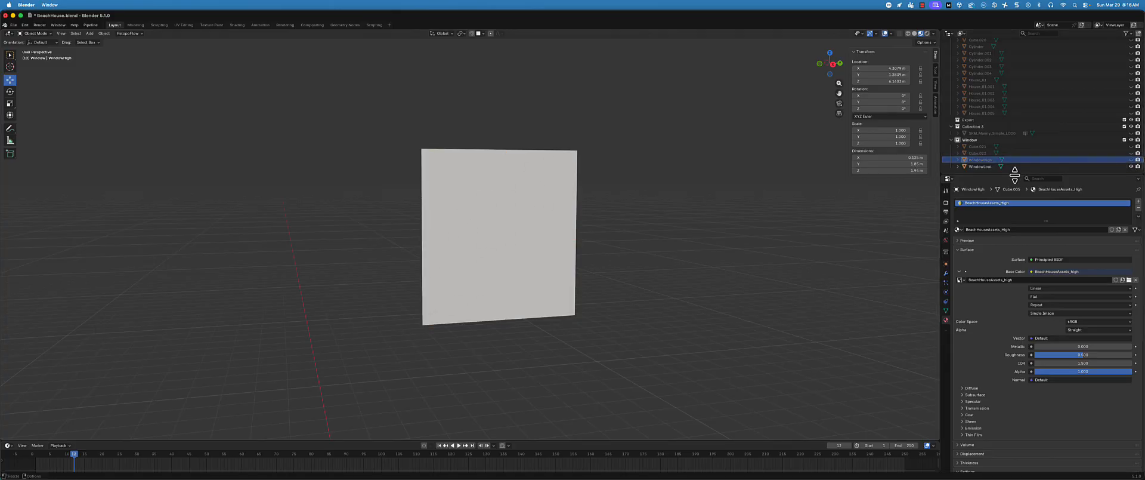
{"action": "left_click", "coordinate": [978, 166]}
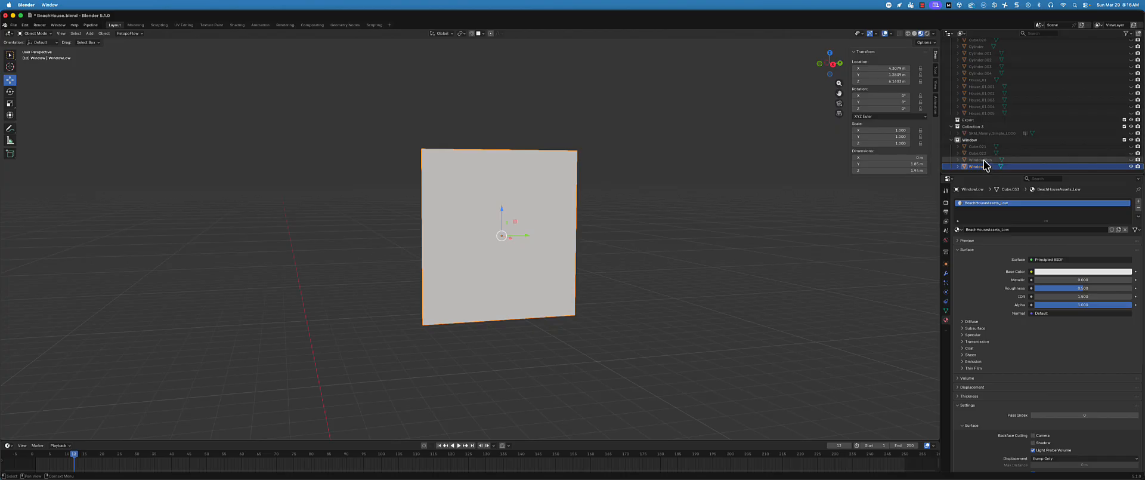
{"action": "left_click", "coordinate": [983, 160]}
{"action": "left_click", "coordinate": [979, 166]}
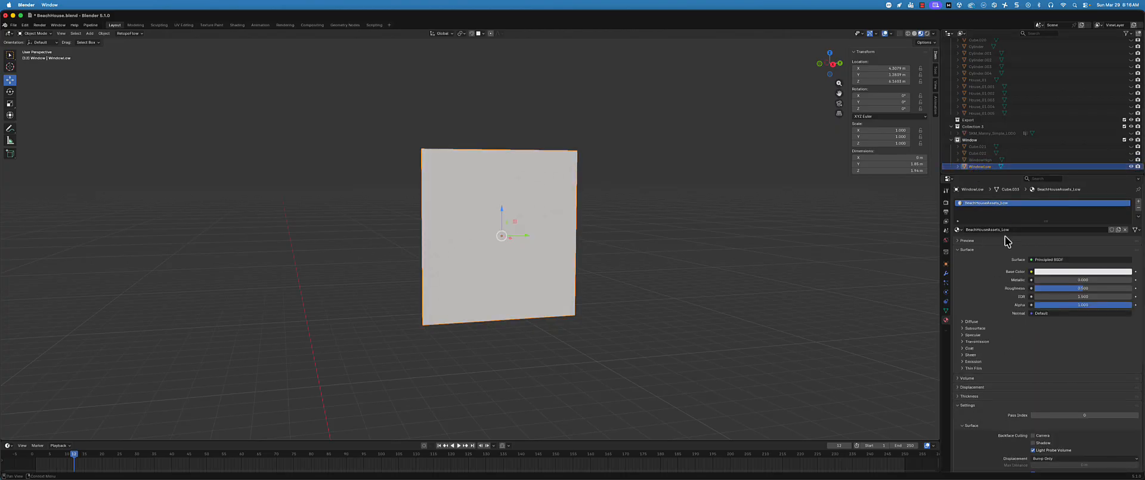
{"action": "left_click_drag", "start_coordinate": [1052, 174], "coordinate": [1052, 111]}
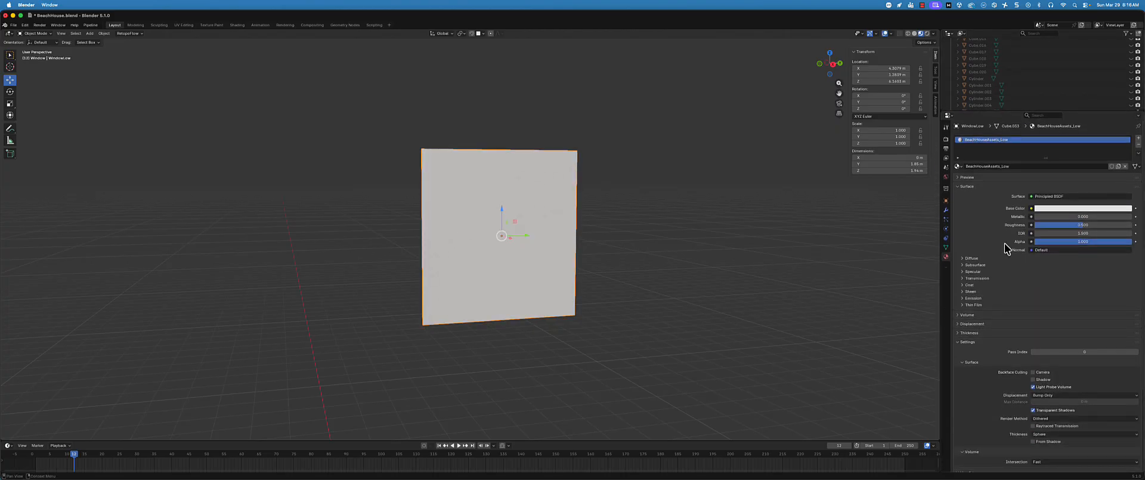
Connect an Image Texture to the Base Color of WindowLow's BeachHouseAssets_Low material
{"action": "mouse_move", "coordinate": [1032, 212]}
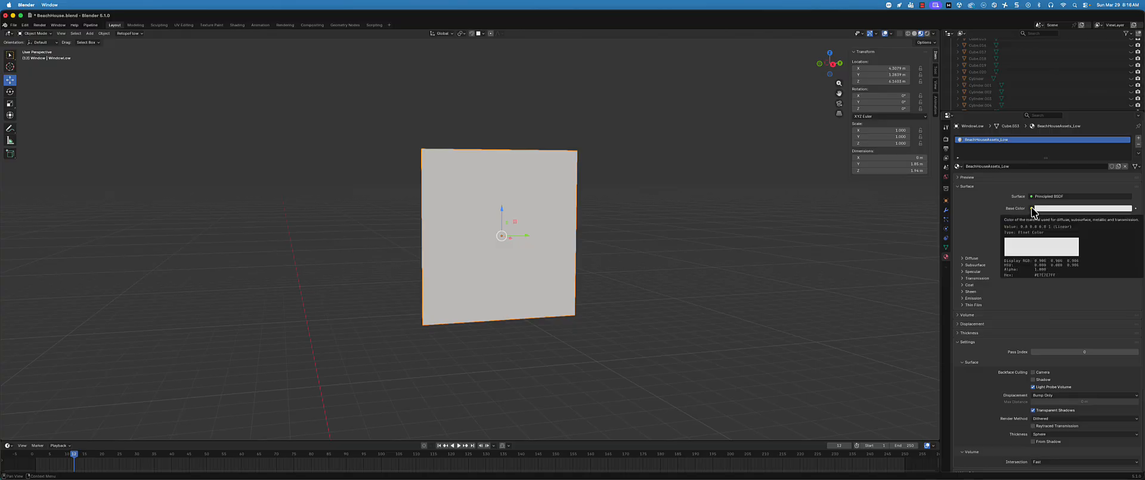
{"action": "left_click", "coordinate": [1032, 207]}
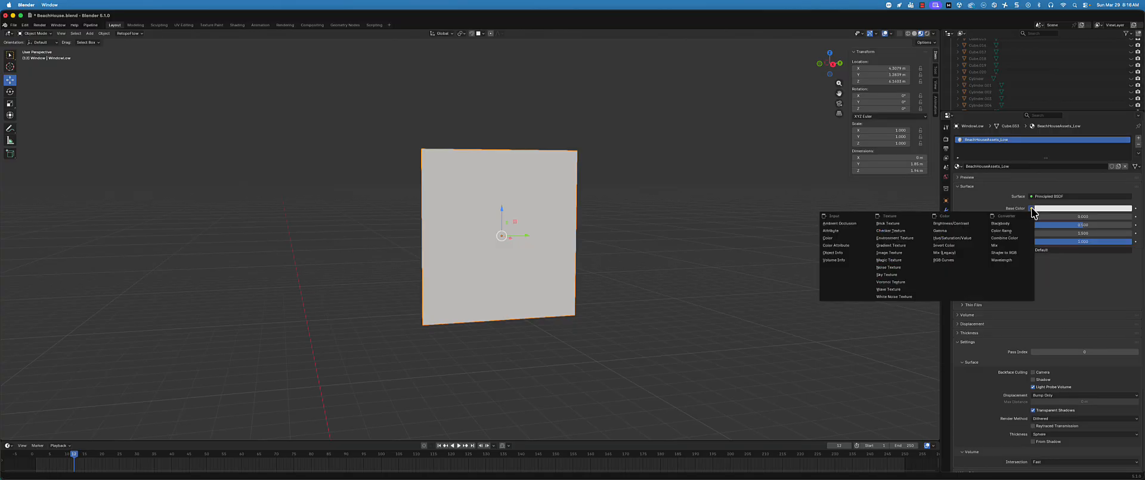
{"action": "left_click", "coordinate": [888, 252]}
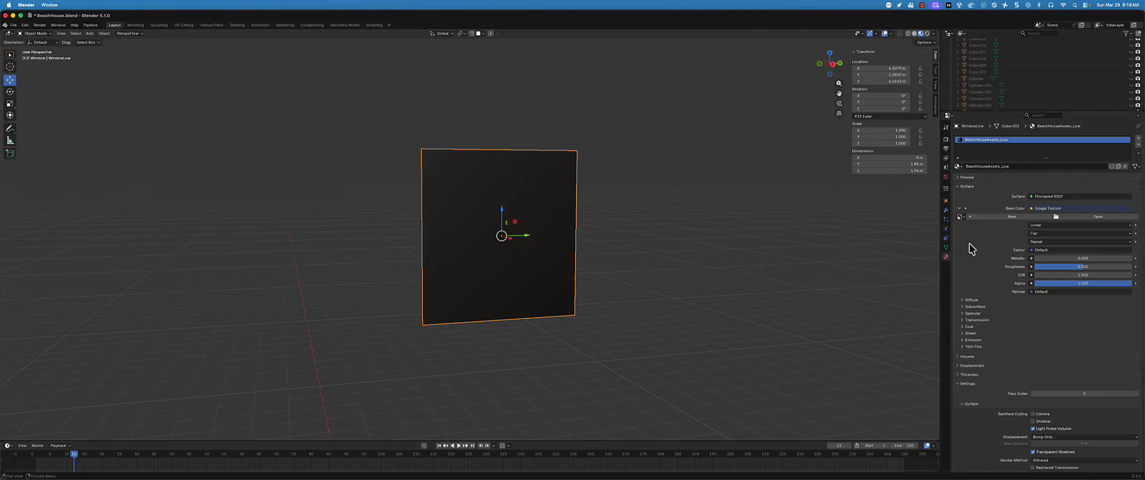
Create a new image named BH_Assets_Color for the Base Color texture, without alpha and with a light blue fill
{"action": "left_click", "coordinate": [1008, 217]}
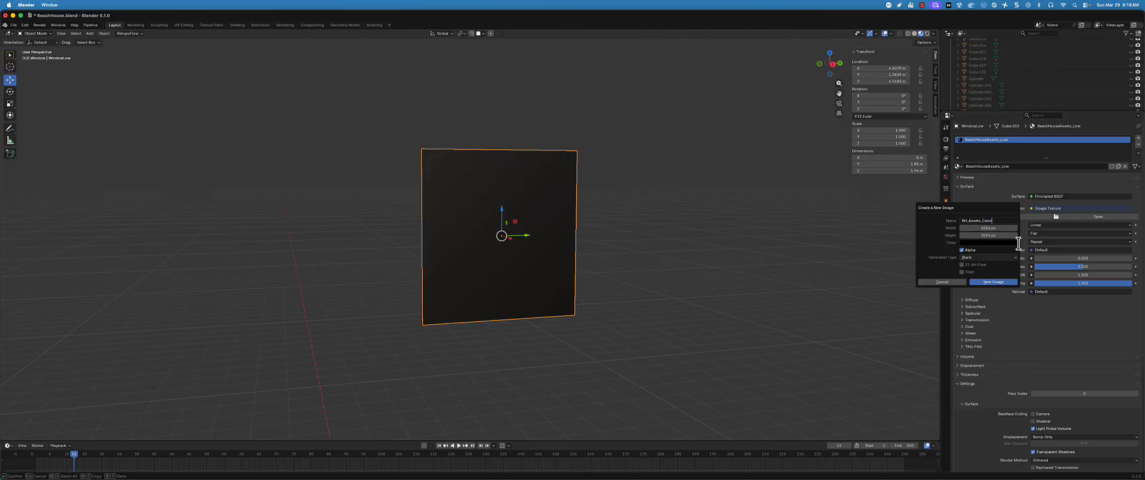
{"action": "key", "text": "Return"}
{"action": "left_click", "coordinate": [1011, 249]}
{"action": "left_click", "coordinate": [1000, 242]}
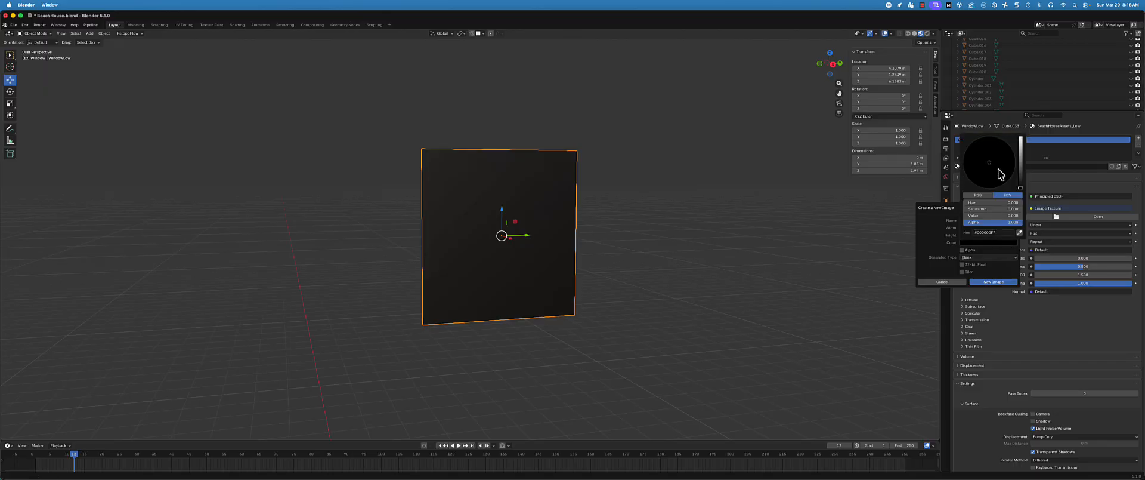
{"action": "left_click_drag", "start_coordinate": [1026, 157], "coordinate": [1020, 138]}
{"action": "left_click", "coordinate": [1000, 160]}
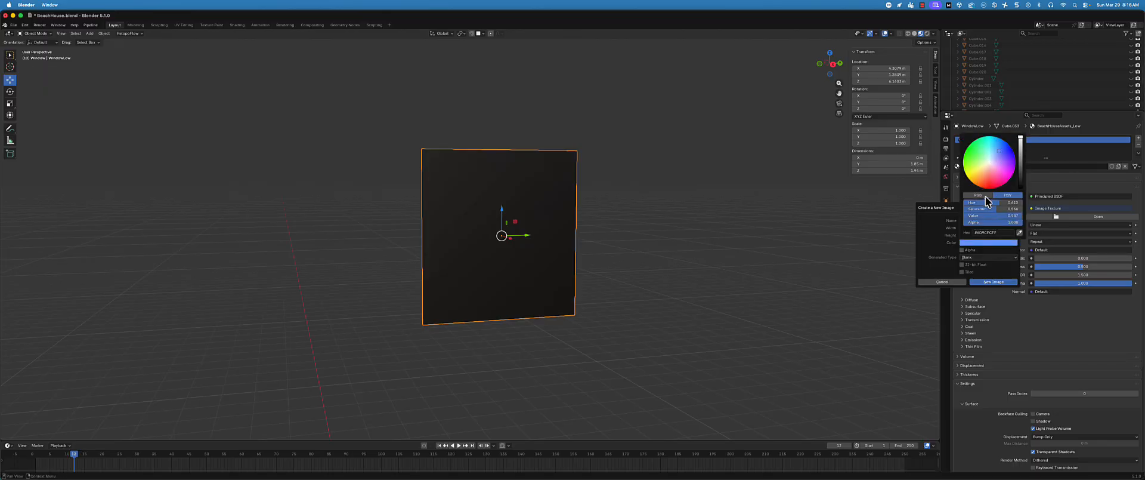
{"action": "left_click", "coordinate": [993, 282]}
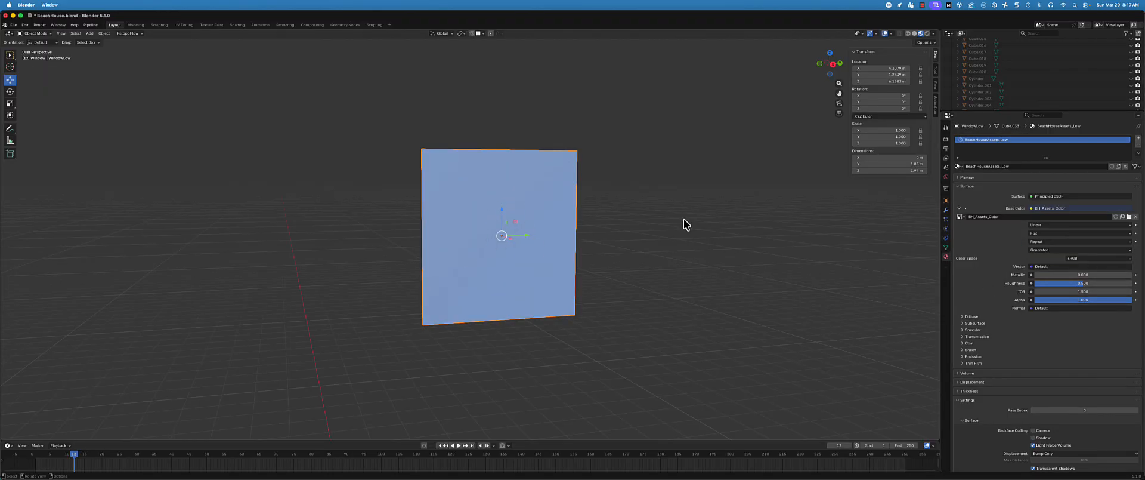
Enlarge the outliner area and bring up the BH_Assets_Color image in the Texture Paint workspace
{"action": "left_click_drag", "start_coordinate": [1008, 111], "coordinate": [1004, 214]}
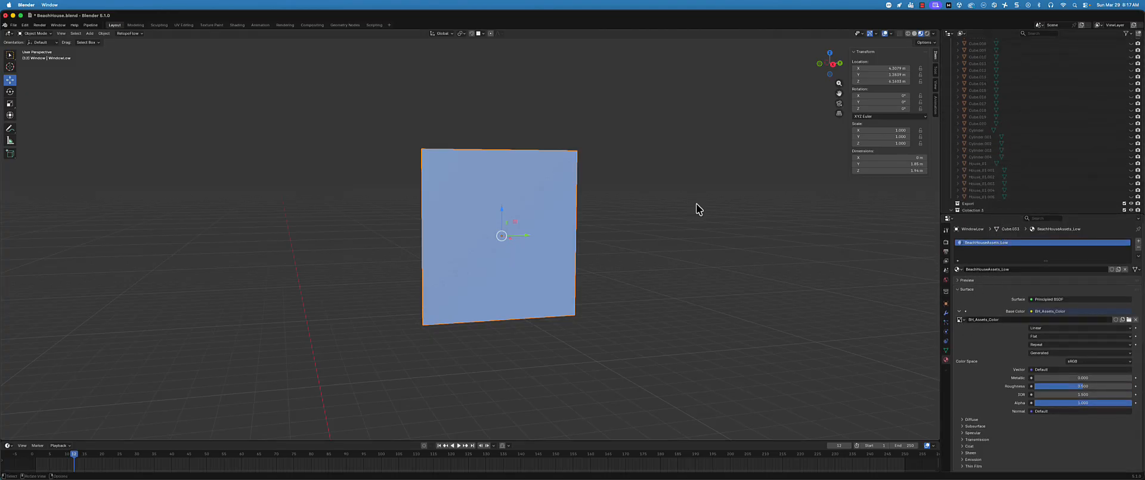
{"action": "left_click", "coordinate": [212, 25]}
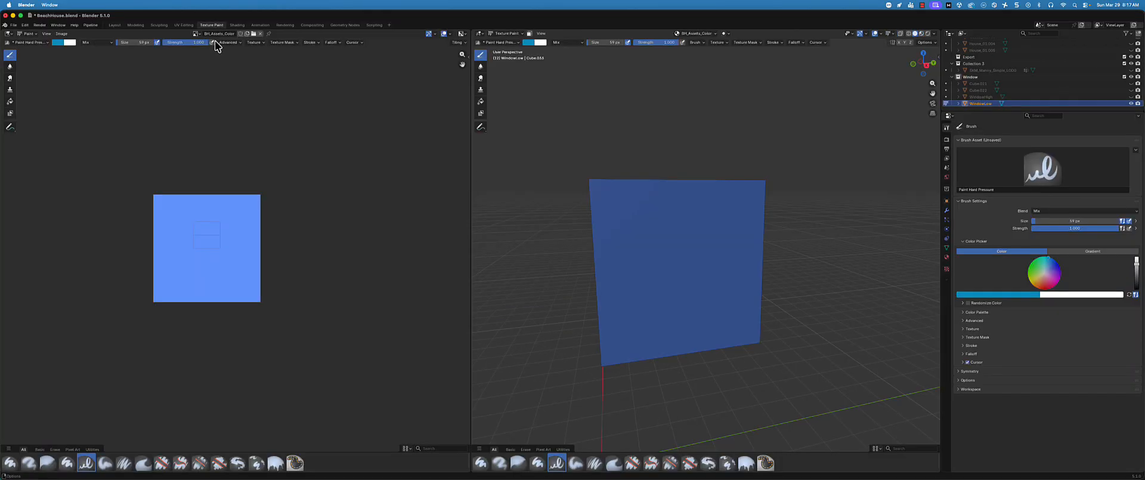
{"action": "scroll", "coordinate": [209, 192], "scroll_direction": "up", "scroll_amount": 3}
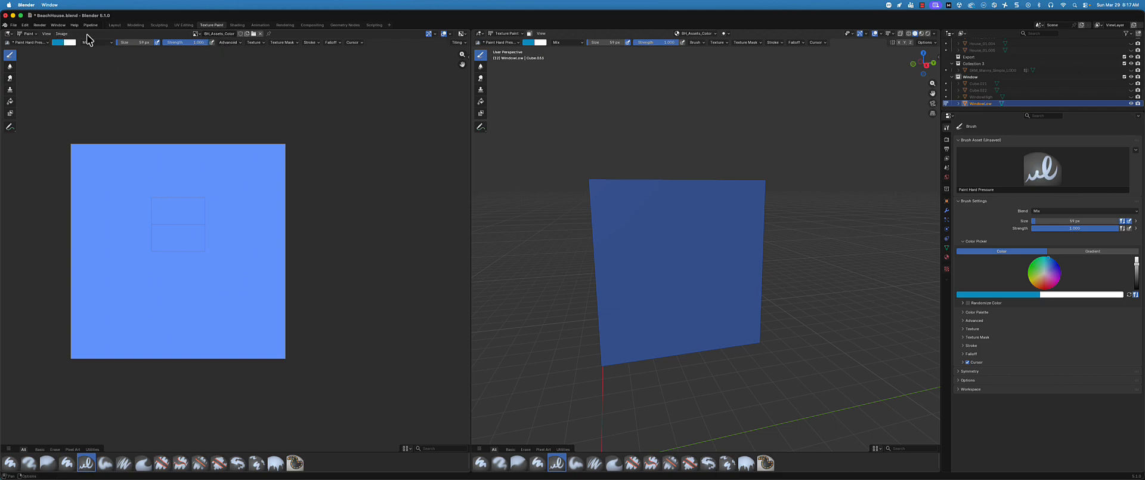
Save the image as BH_Assets_Color.png in the Unreal project's Content/Art/Environment folder
{"action": "left_click", "coordinate": [62, 33]}
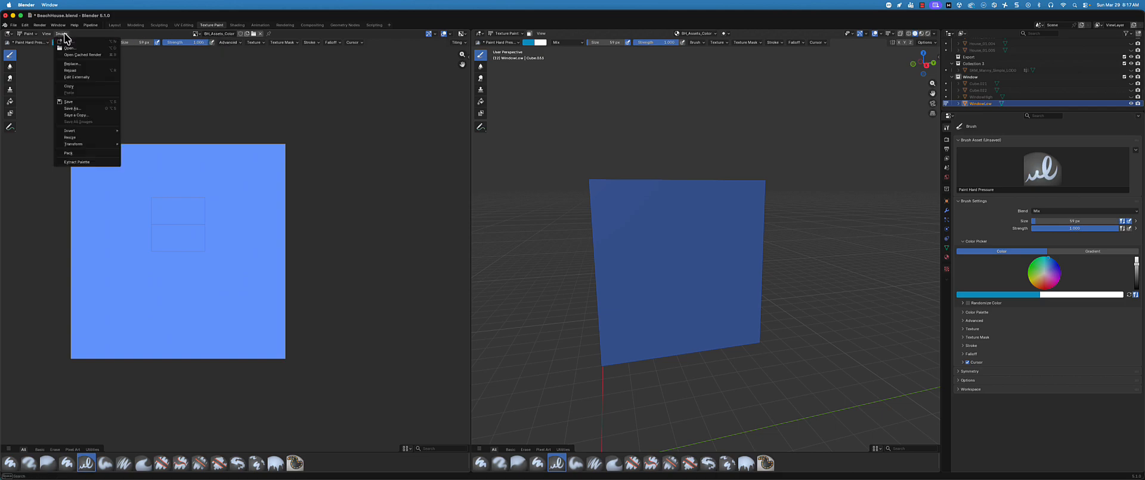
{"action": "left_click", "coordinate": [79, 101]}
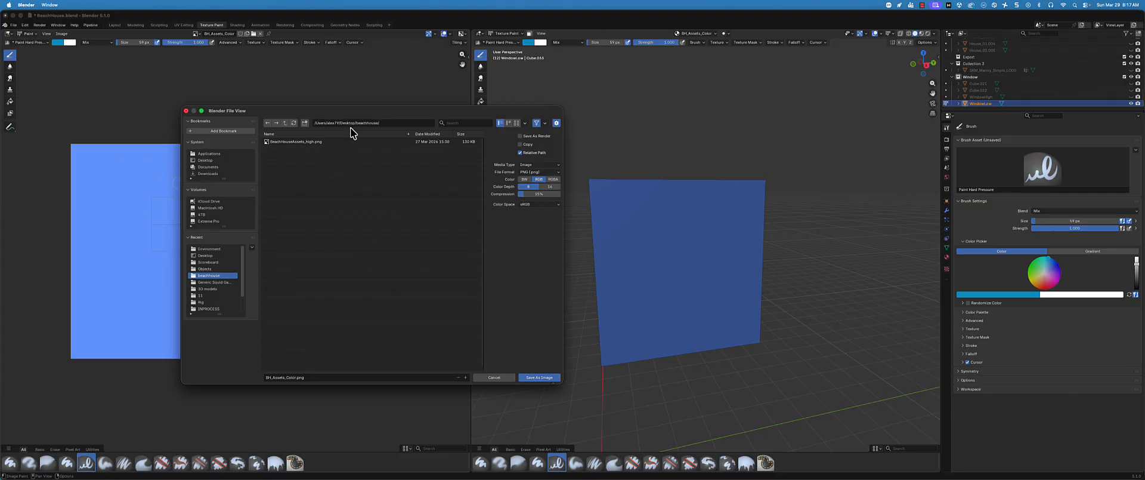
{"action": "left_click", "coordinate": [206, 160]}
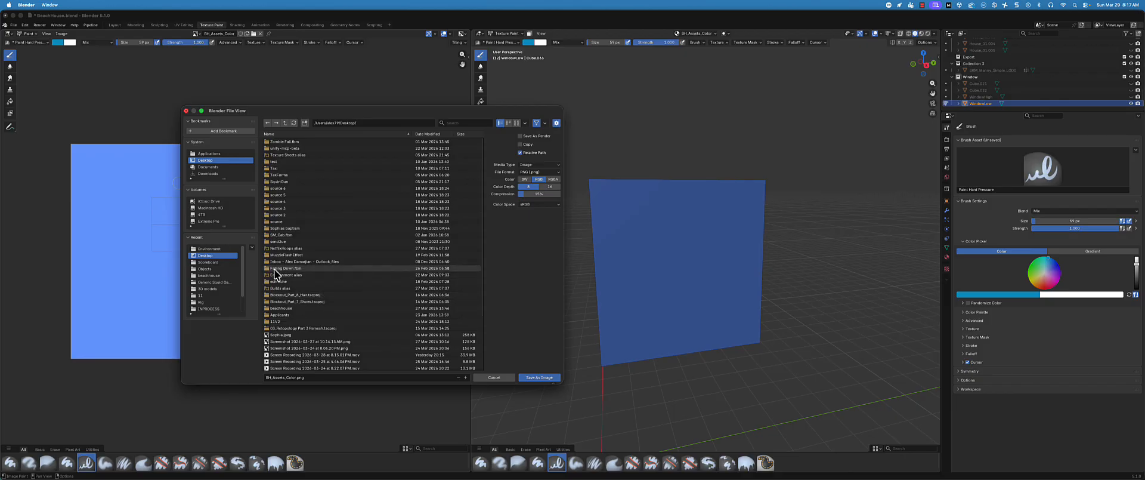
{"action": "double_click", "coordinate": [280, 275]}
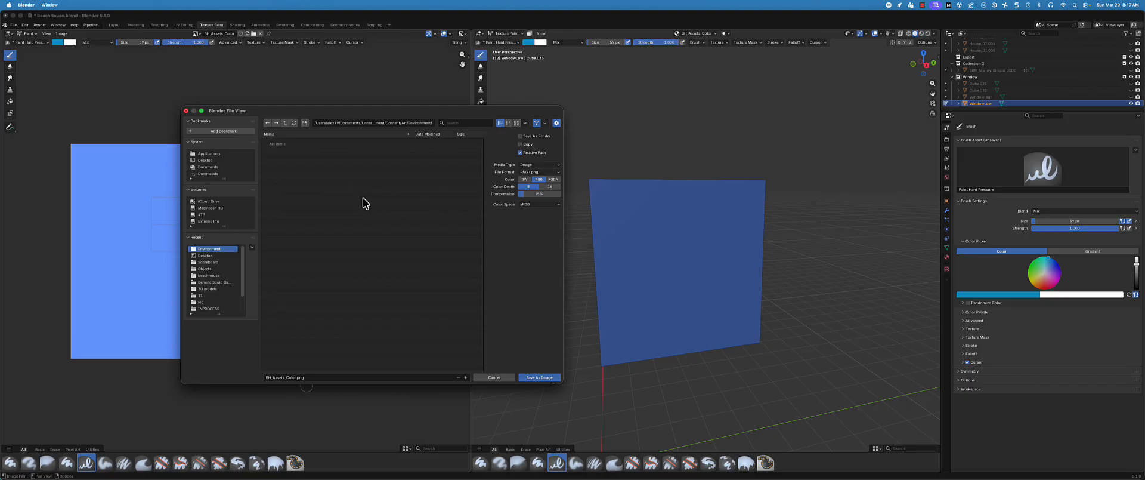
{"action": "left_click", "coordinate": [361, 377]}
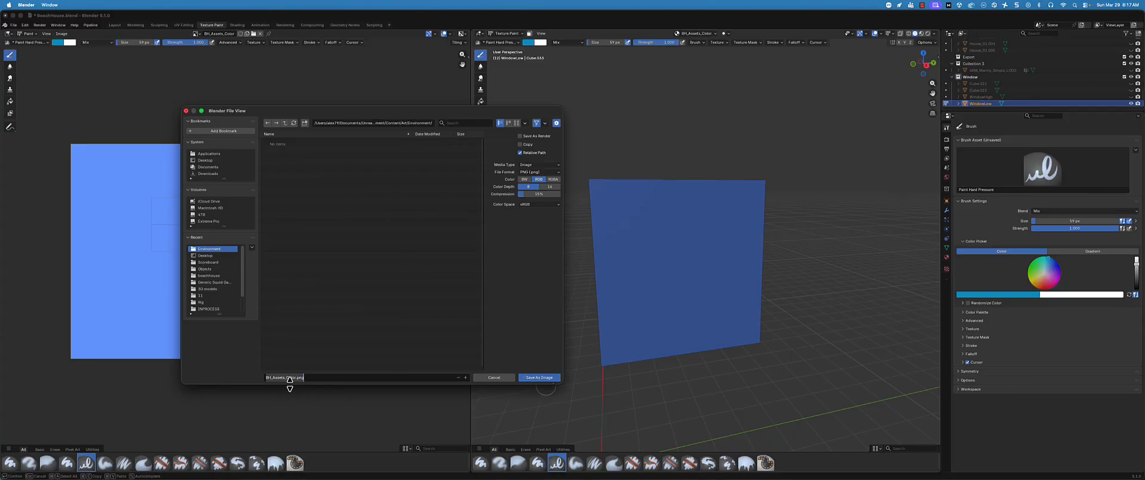
{"action": "left_click", "coordinate": [543, 377]}
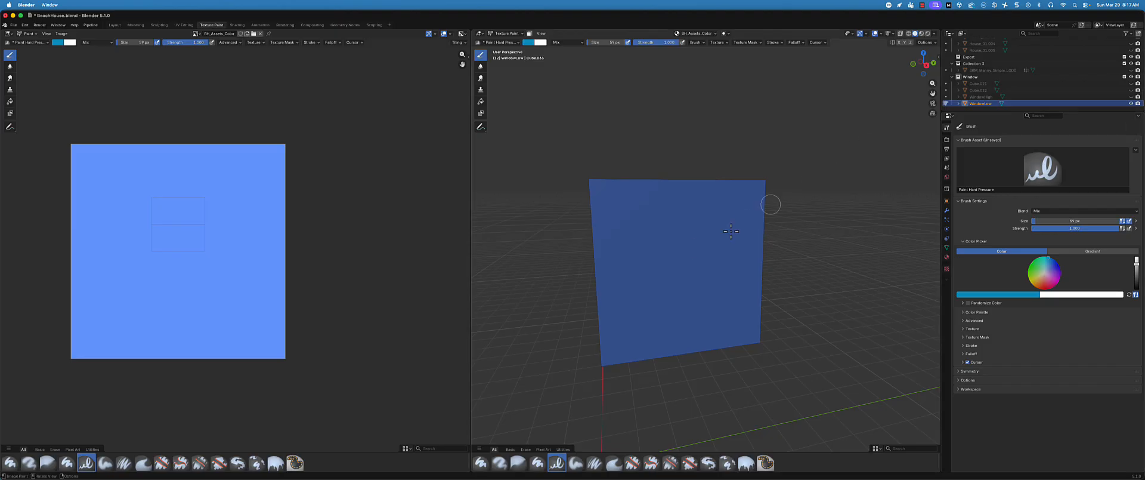
Return to the Layout workspace and unhide WindowHigh so it shows together with WindowLow
{"action": "middle_click_drag", "start_coordinate": [677, 253], "coordinate": [678, 239]}
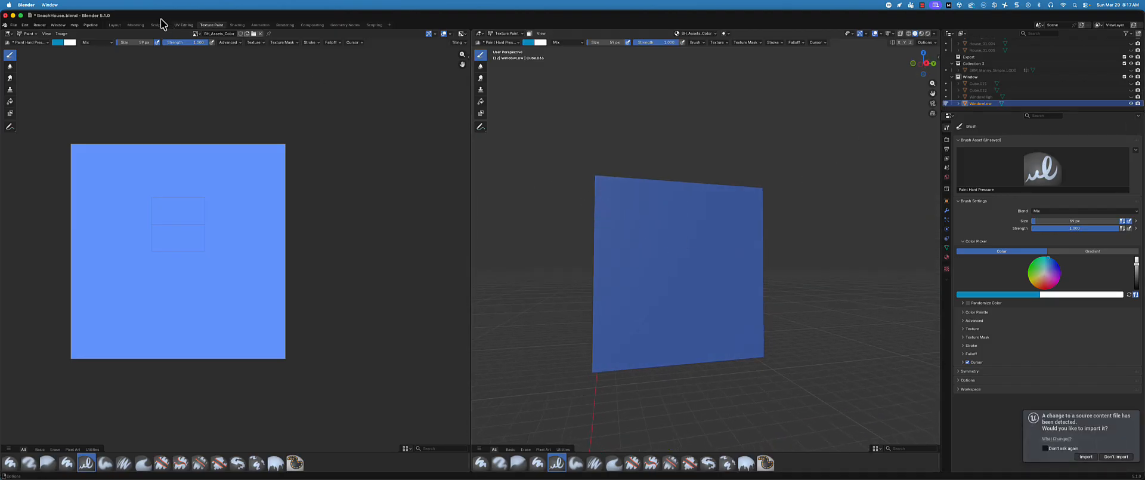
{"action": "left_click", "coordinate": [114, 25]}
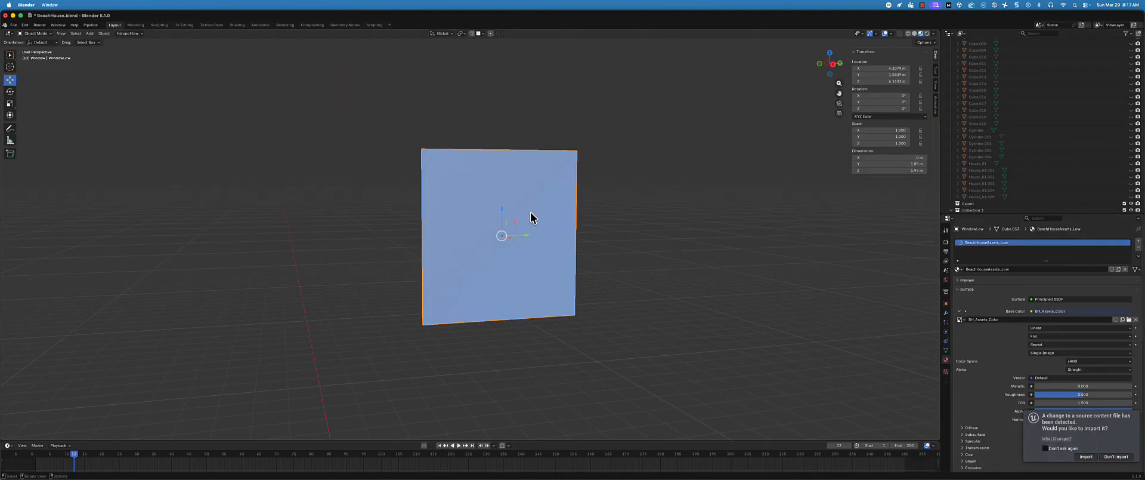
{"action": "key", "text": "z"}
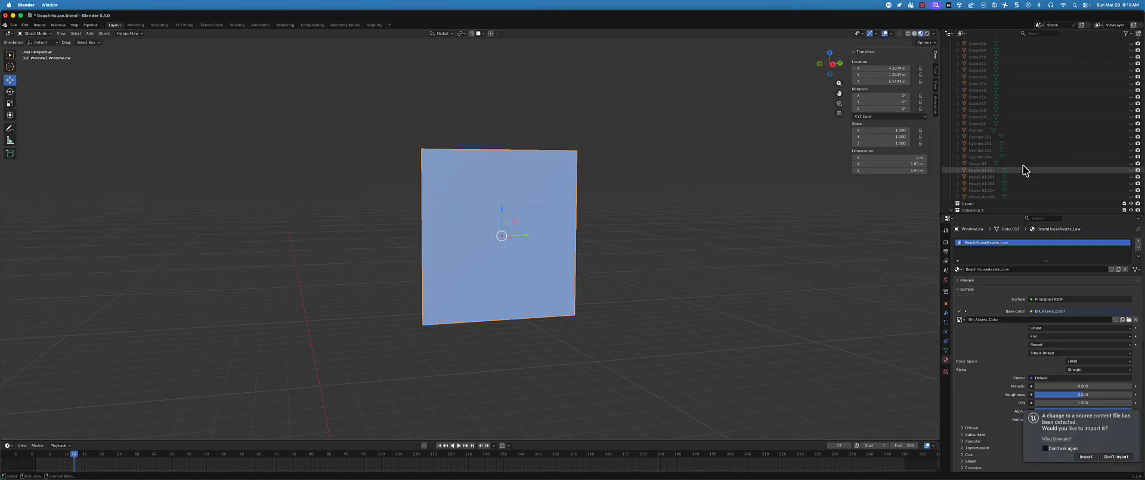
{"action": "scroll", "coordinate": [1024, 166], "scroll_direction": "down", "scroll_amount": 3}
{"action": "left_click", "coordinate": [1131, 199]}
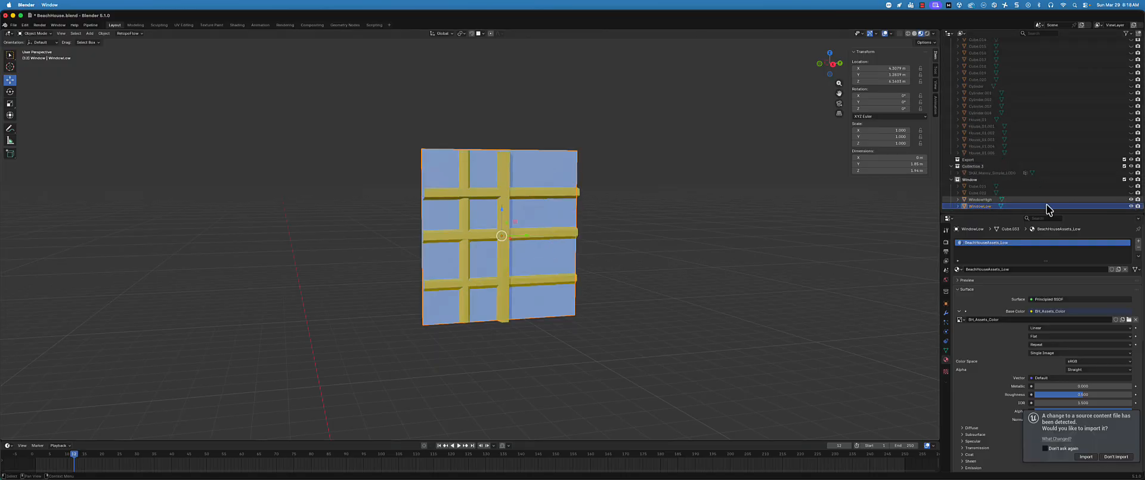
Select WindowHigh first and add WindowLow to the selection as the active object
{"action": "left_click", "coordinate": [1048, 200]}
{"action": "middle_click_drag", "start_coordinate": [525, 186], "coordinate": [468, 185]}
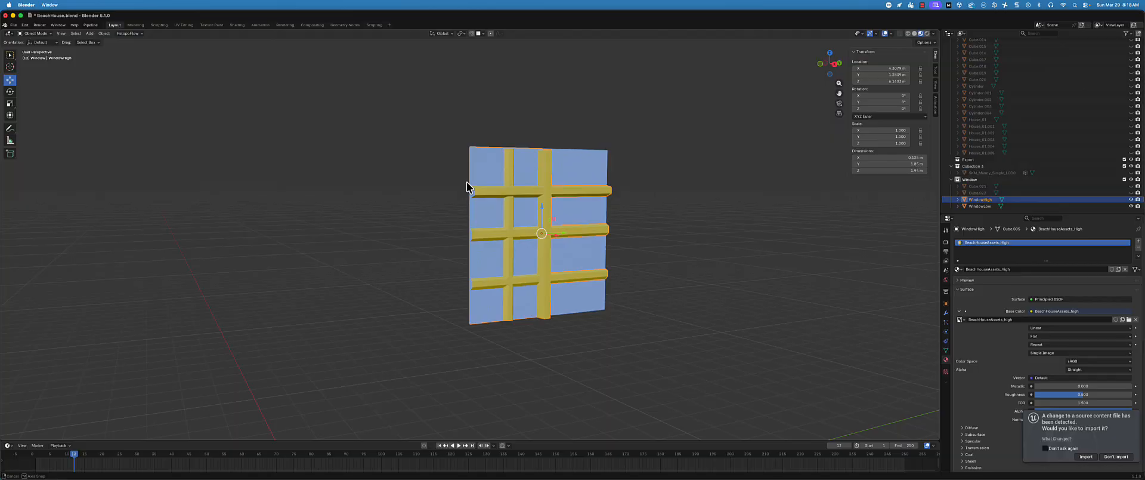
{"action": "left_click", "coordinate": [986, 206], "text": "ctrl"}
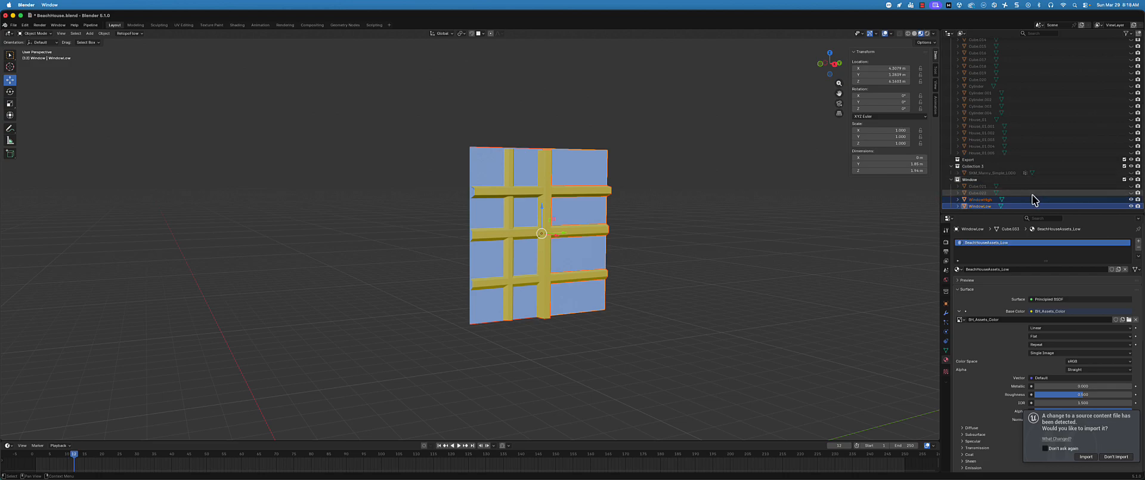
{"action": "middle_click_drag", "start_coordinate": [720, 228], "coordinate": [723, 230]}
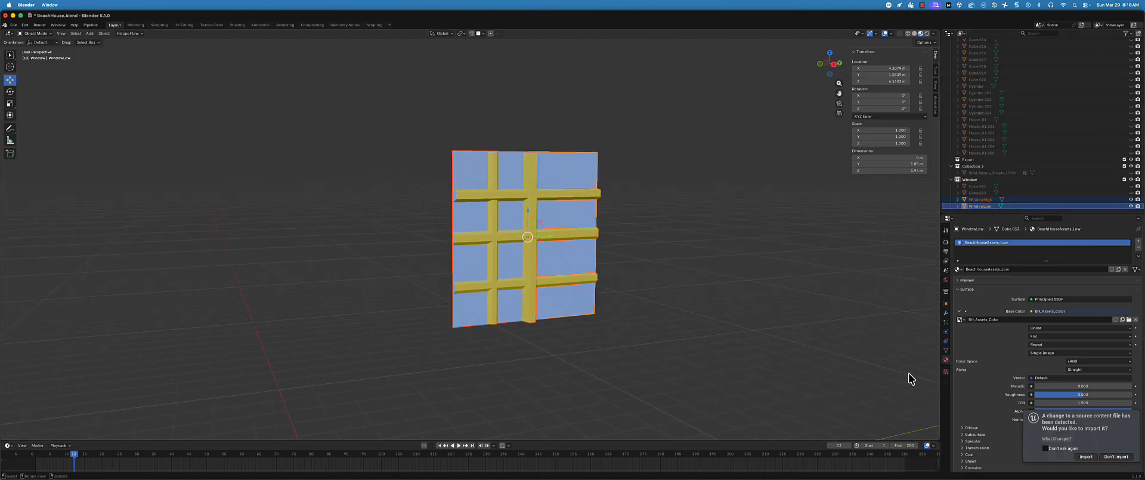
Switch to Unreal Editor, import the detected BH_Assets_Color texture while accepting its normal map notice, and open the Art/Environment folder
{"action": "left_click", "coordinate": [1087, 457]}
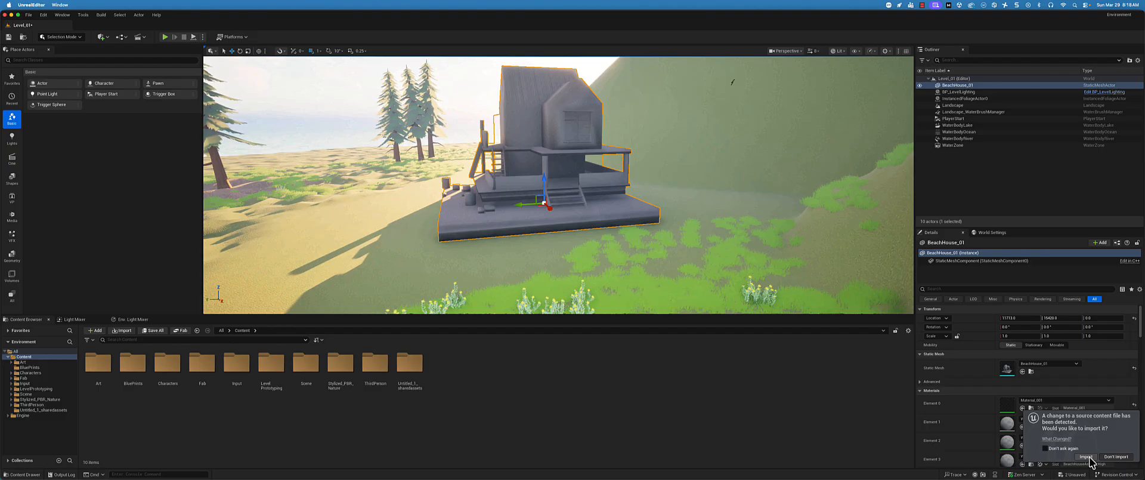
{"action": "left_click", "coordinate": [1087, 457]}
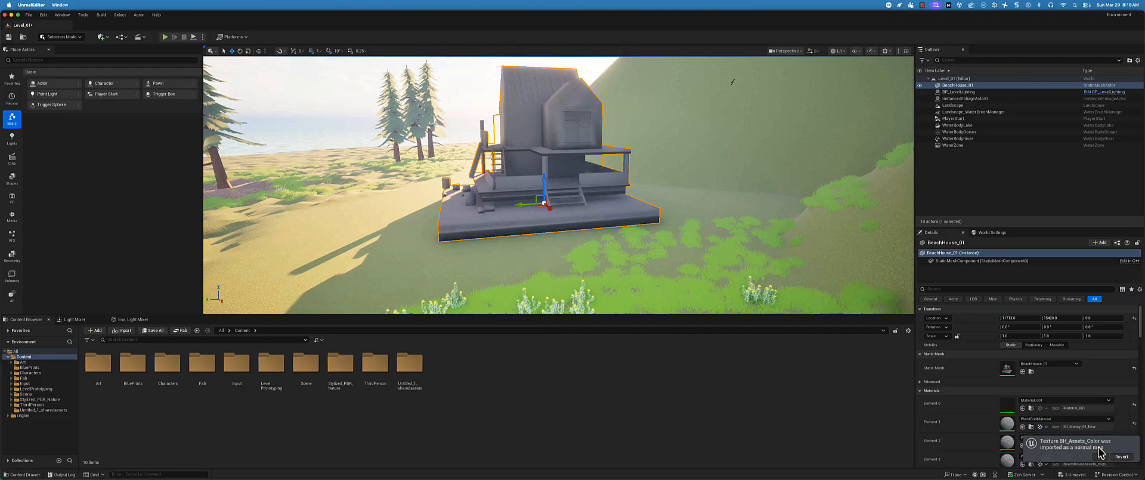
{"action": "left_click", "coordinate": [1101, 455]}
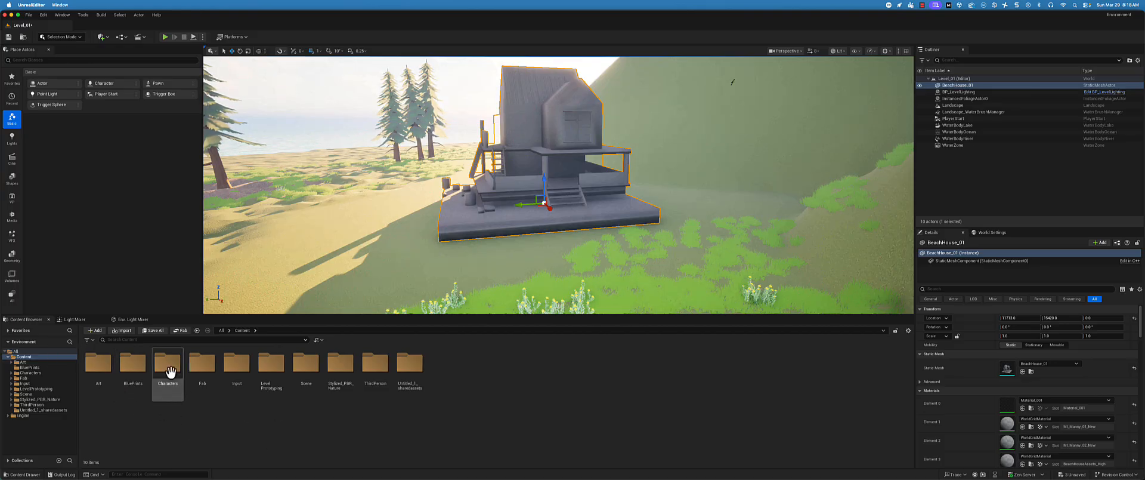
{"action": "left_click", "coordinate": [24, 362]}
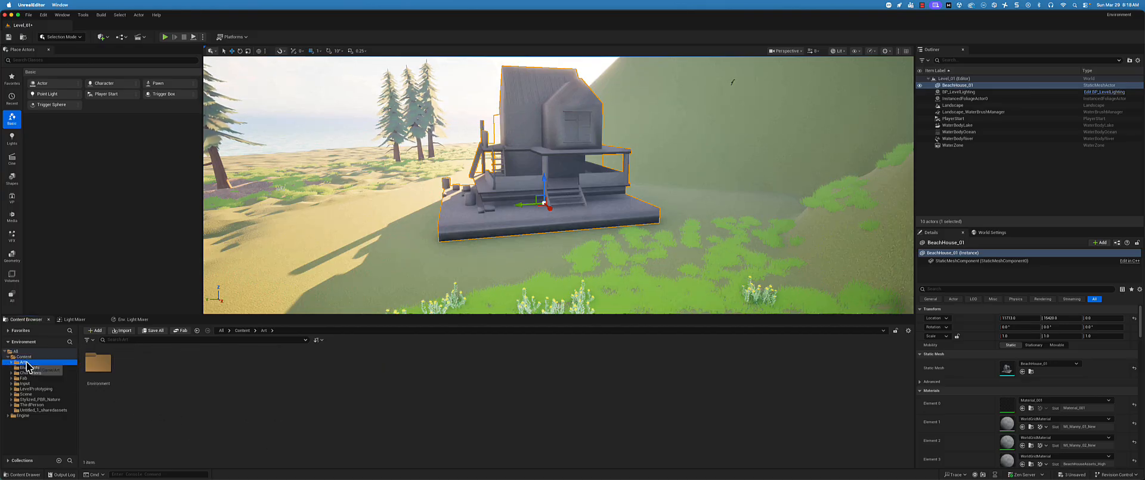
{"action": "double_click", "coordinate": [103, 370]}
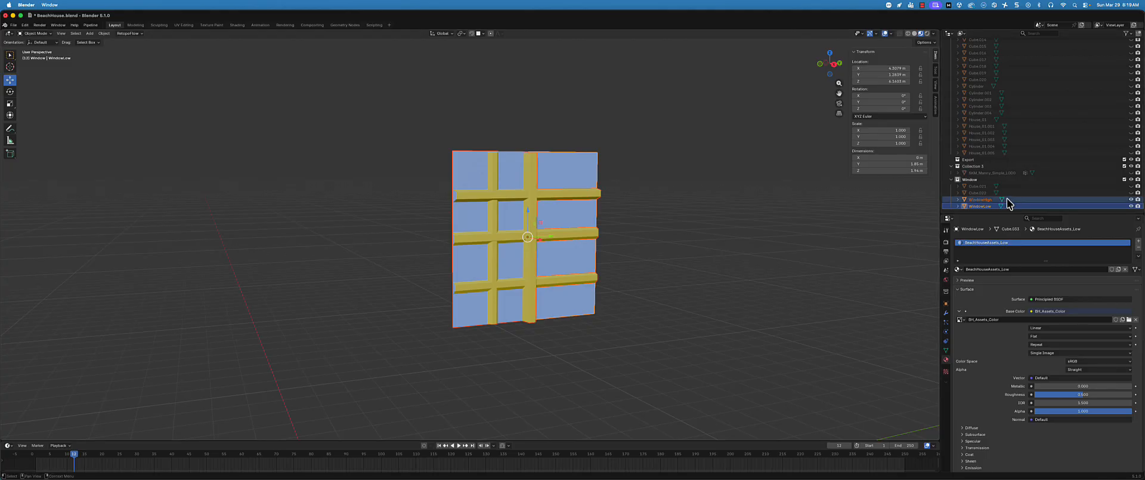
Switch back to Blender and set the scene's render engine to Cycles
{"action": "left_click", "coordinate": [945, 244]}
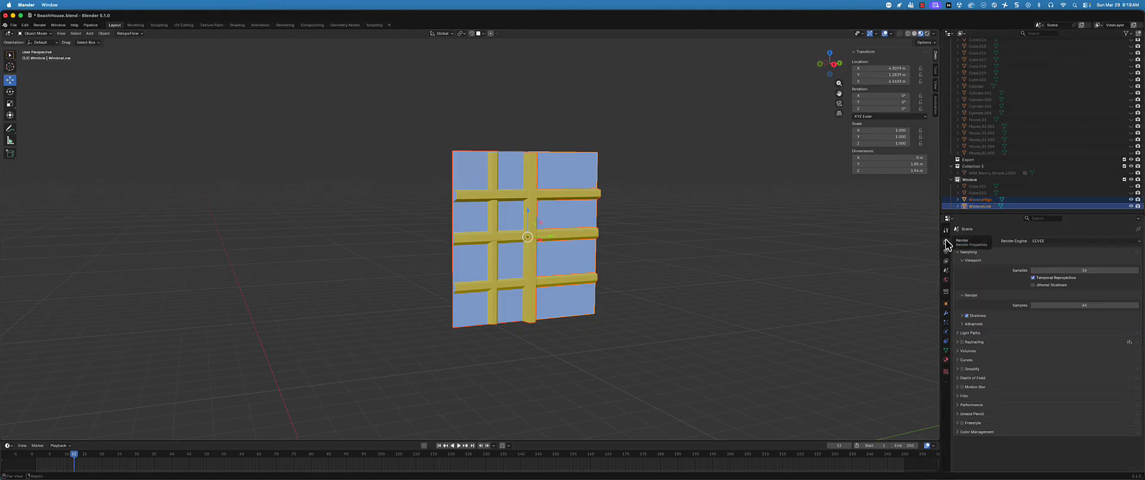
{"action": "left_click", "coordinate": [1068, 240]}
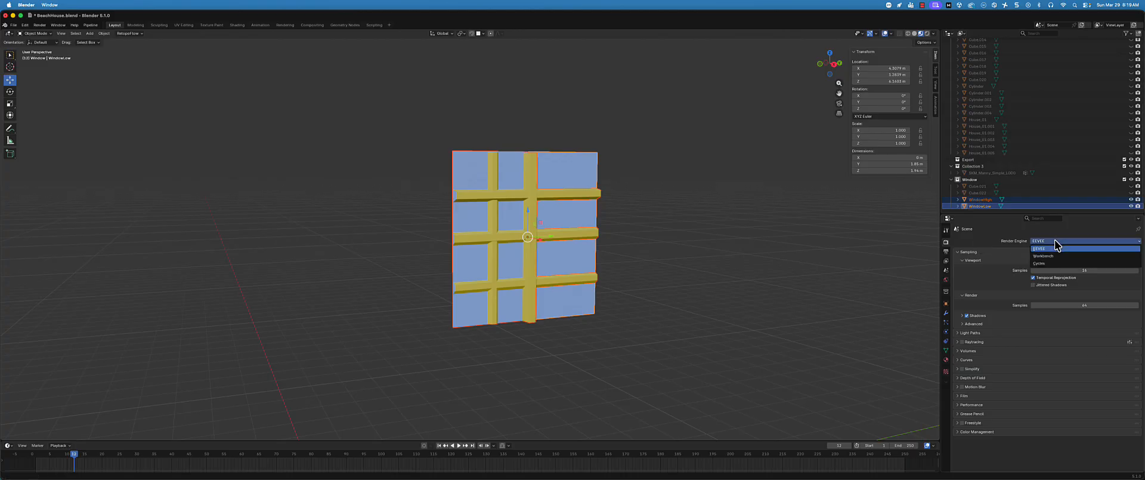
{"action": "left_click", "coordinate": [1054, 263]}
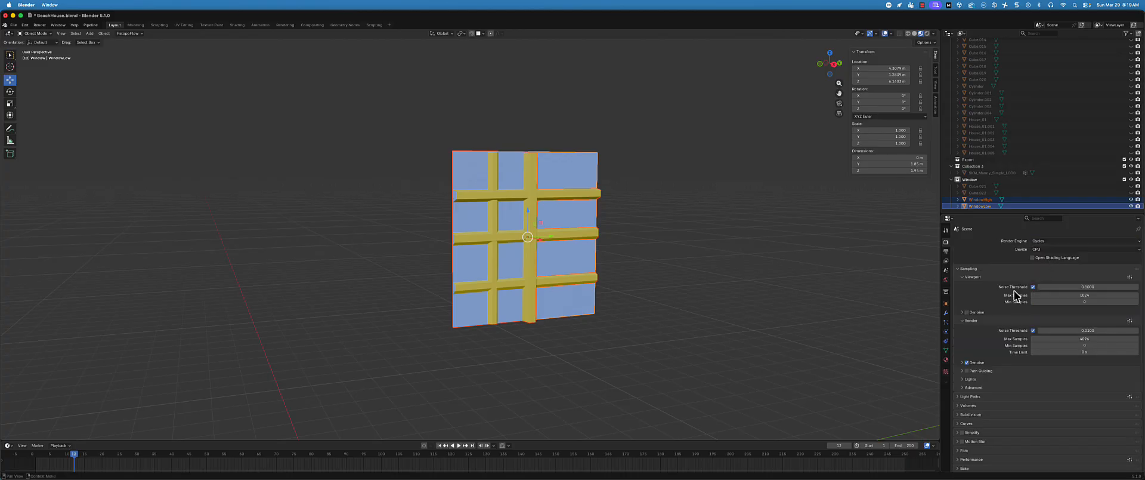
Expand the Cycles Bake settings and enable baking from Selected to Active
{"action": "scroll", "coordinate": [1016, 290], "scroll_direction": "down", "scroll_amount": 2}
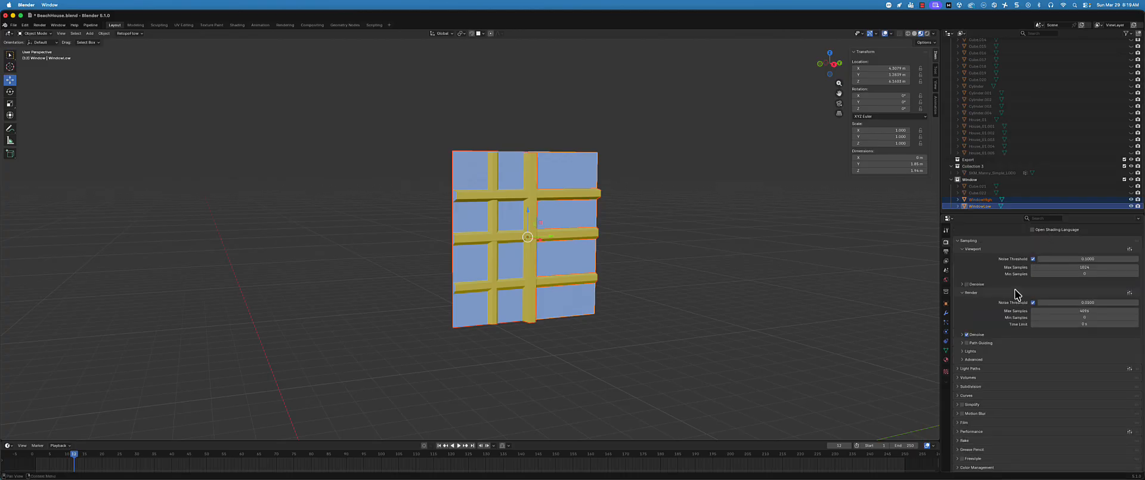
{"action": "left_click", "coordinate": [964, 441]}
{"action": "scroll", "coordinate": [1036, 344], "scroll_direction": "down", "scroll_amount": 9}
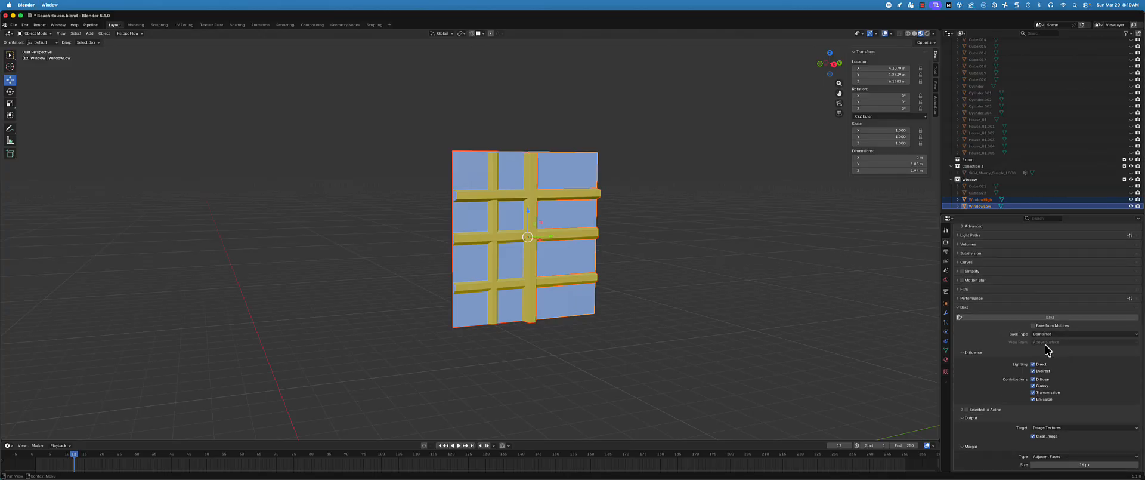
{"action": "scroll", "coordinate": [1046, 350], "scroll_direction": "down", "scroll_amount": 1}
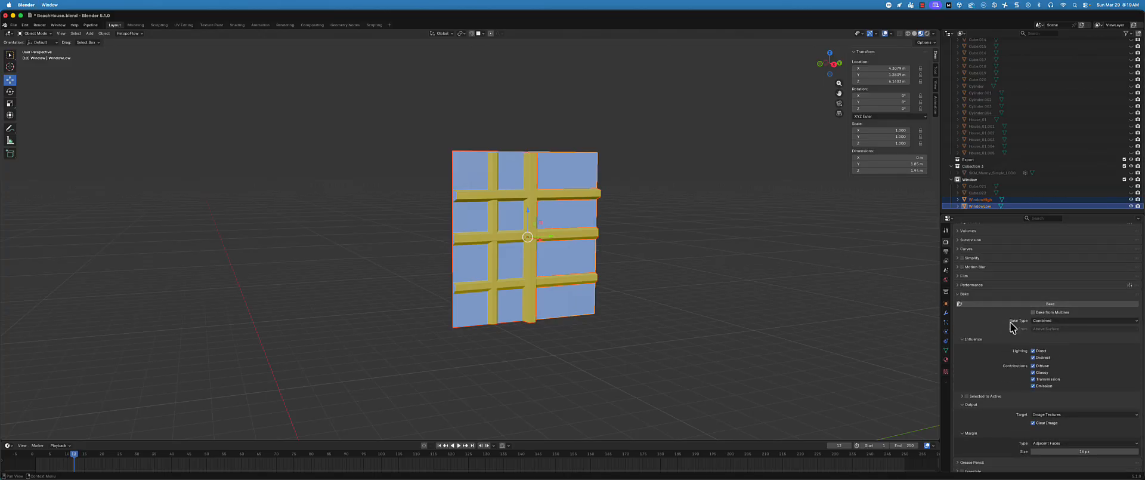
{"action": "scroll", "coordinate": [1011, 327], "scroll_direction": "down", "scroll_amount": 1}
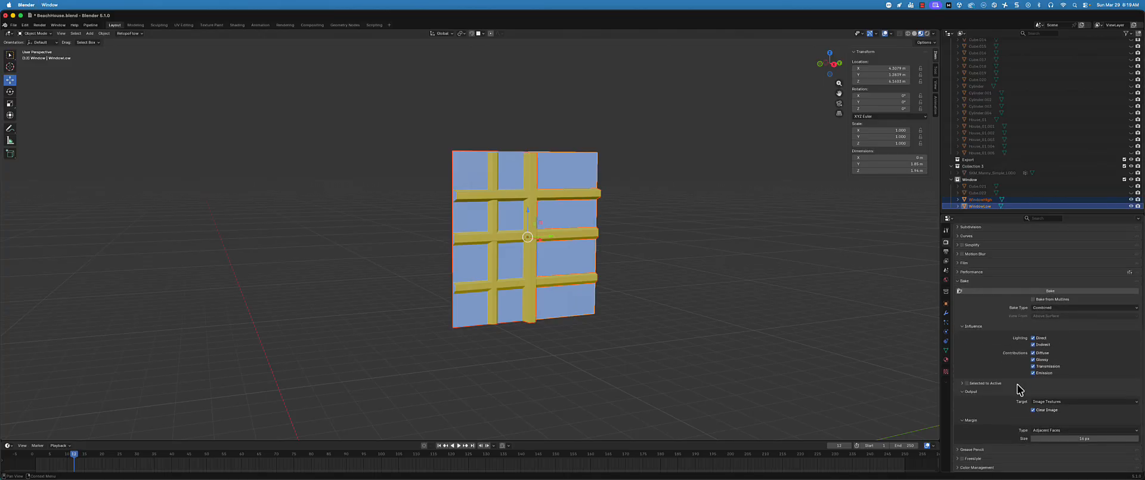
{"action": "left_click", "coordinate": [967, 383]}
{"action": "scroll", "coordinate": [1007, 352], "scroll_direction": "down", "scroll_amount": 2}
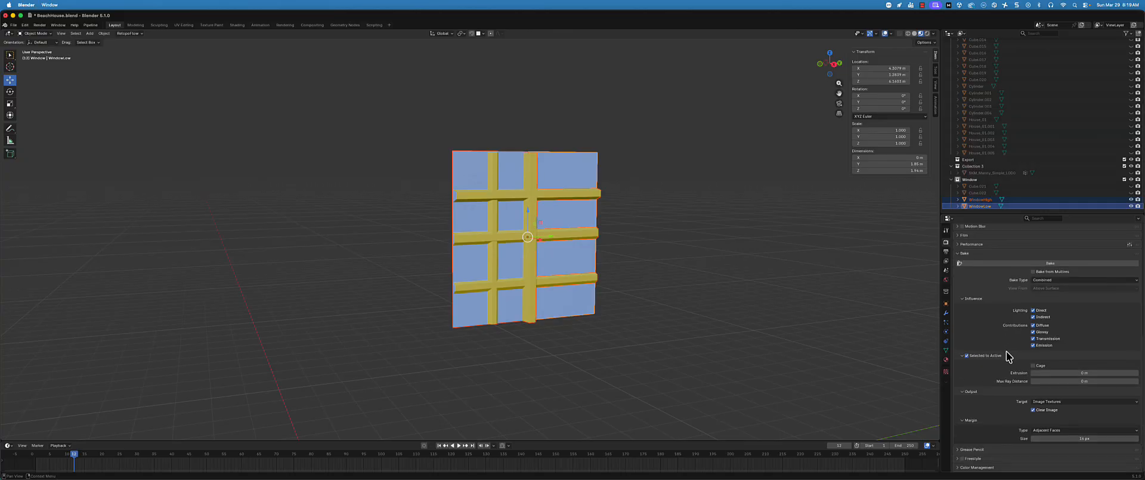
Set the Selected to Active bake extrusion to 0.01 m
{"action": "left_click", "coordinate": [1078, 373]}
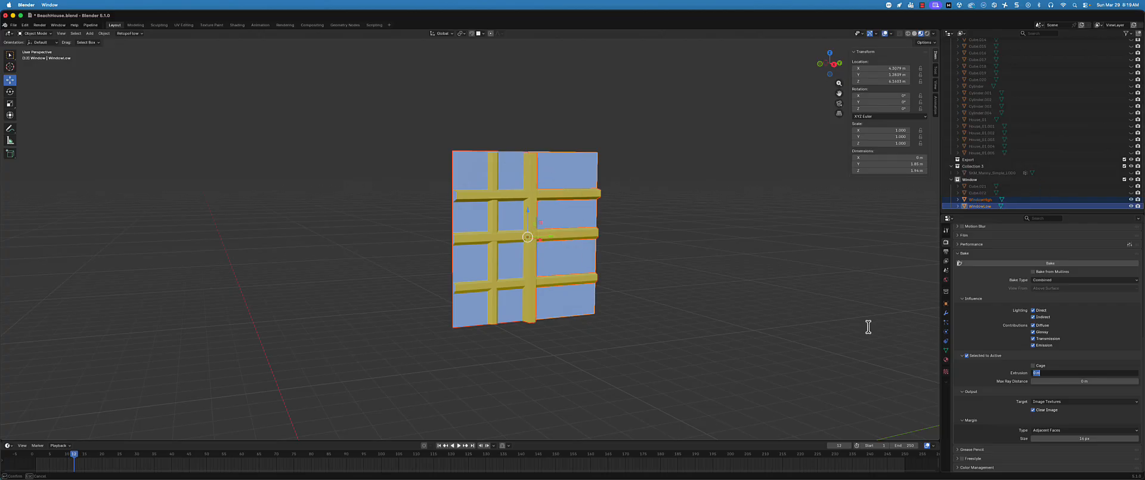
{"action": "left_click", "coordinate": [623, 291]}
{"action": "middle_click_drag", "start_coordinate": [622, 291], "coordinate": [642, 268]}
{"action": "left_click", "coordinate": [1084, 373]}
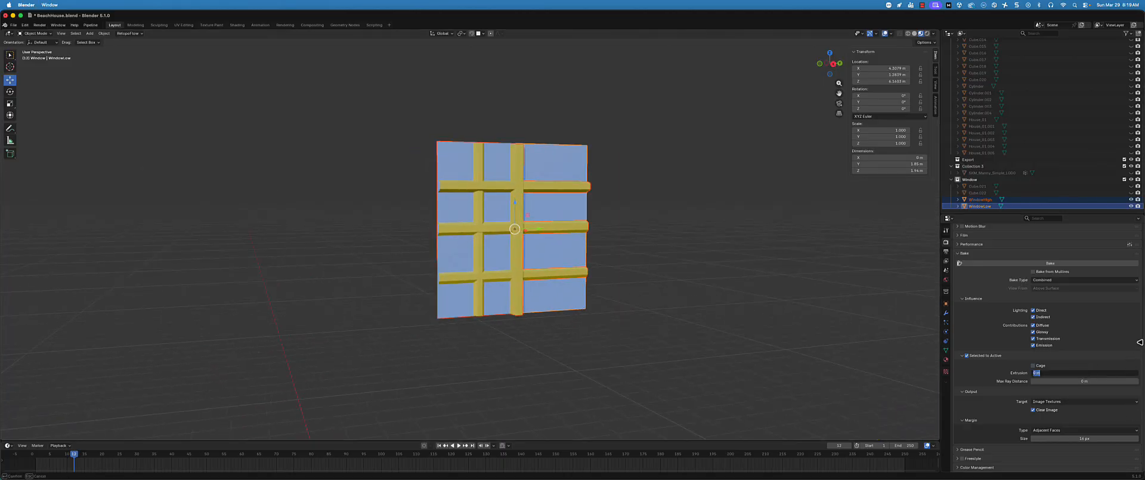
{"action": "key", "text": "Return"}
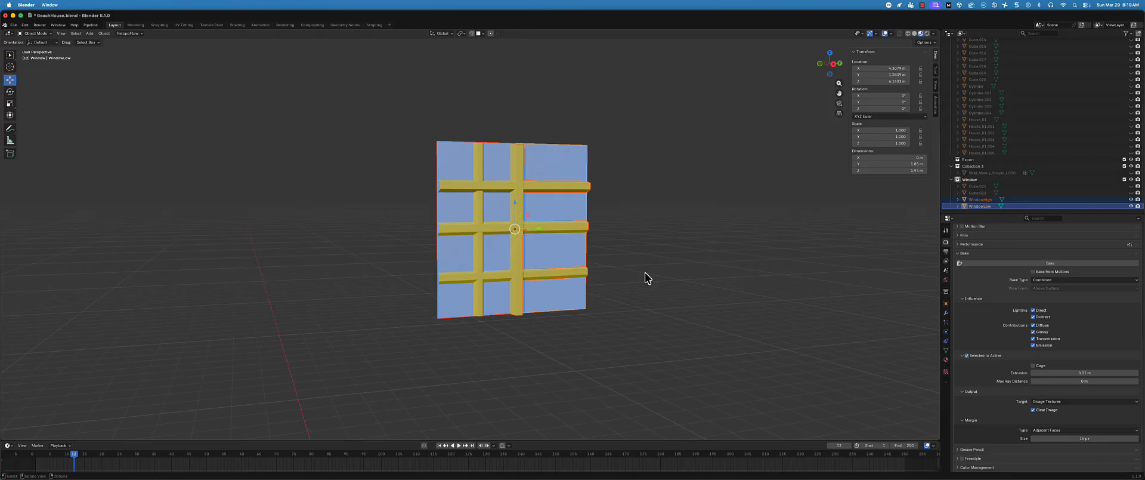
Reselect WindowHigh and WindowLow with WindowLow active, and run a Combined bake onto its texture
{"action": "middle_click_drag", "start_coordinate": [535, 319], "coordinate": [628, 270]}
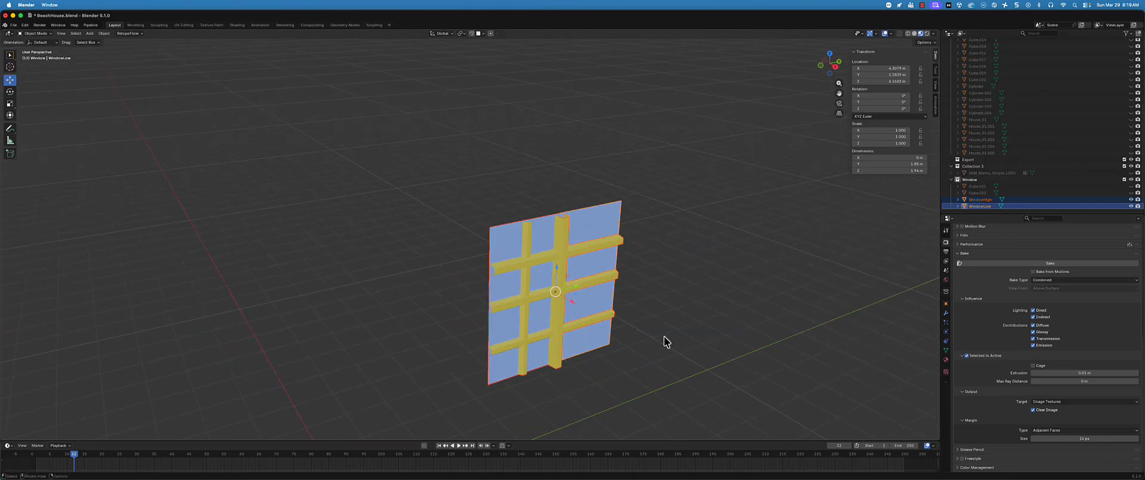
{"action": "middle_click_drag", "start_coordinate": [667, 305], "coordinate": [614, 294]}
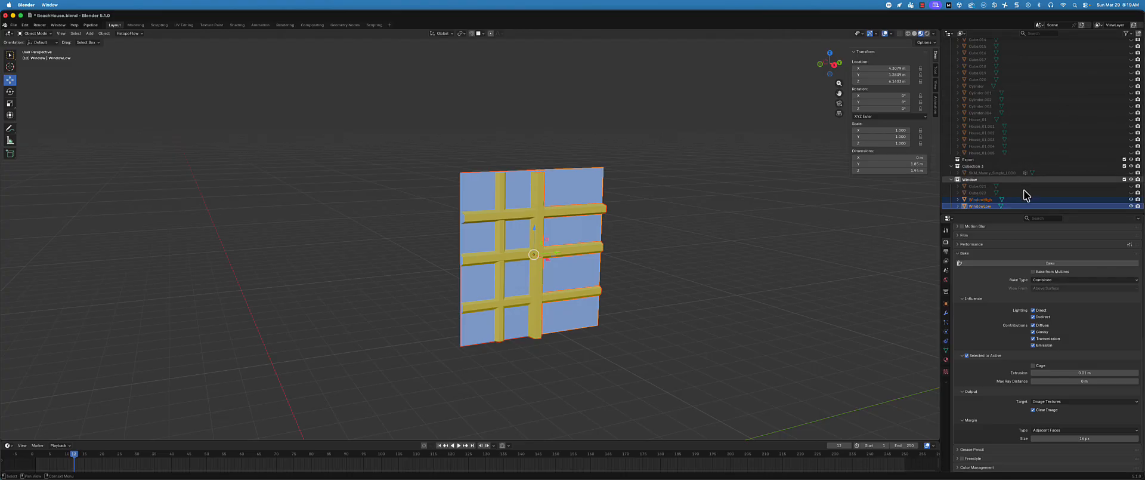
{"action": "left_click", "coordinate": [983, 198]}
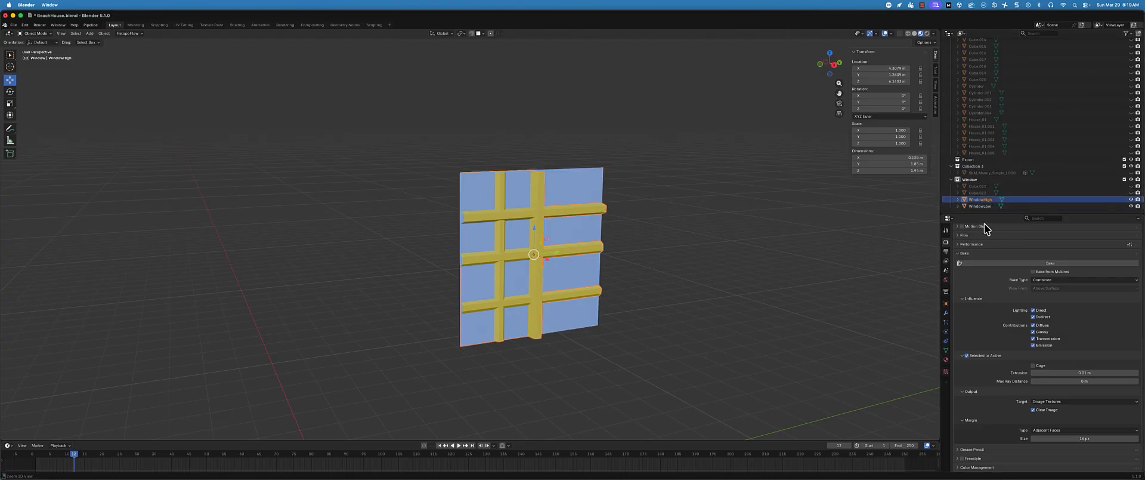
{"action": "left_click", "coordinate": [980, 205], "text": "ctrl"}
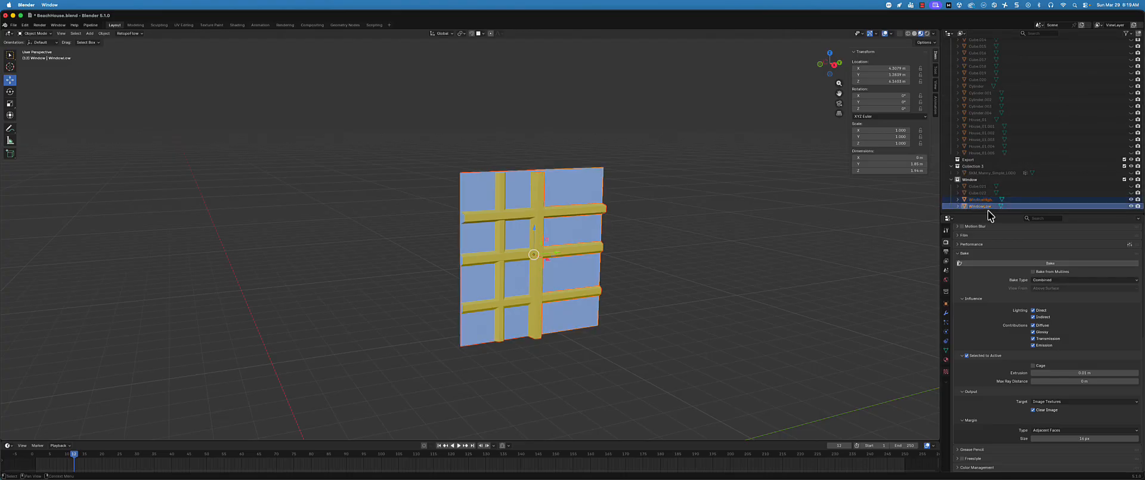
{"action": "left_click", "coordinate": [1027, 264]}
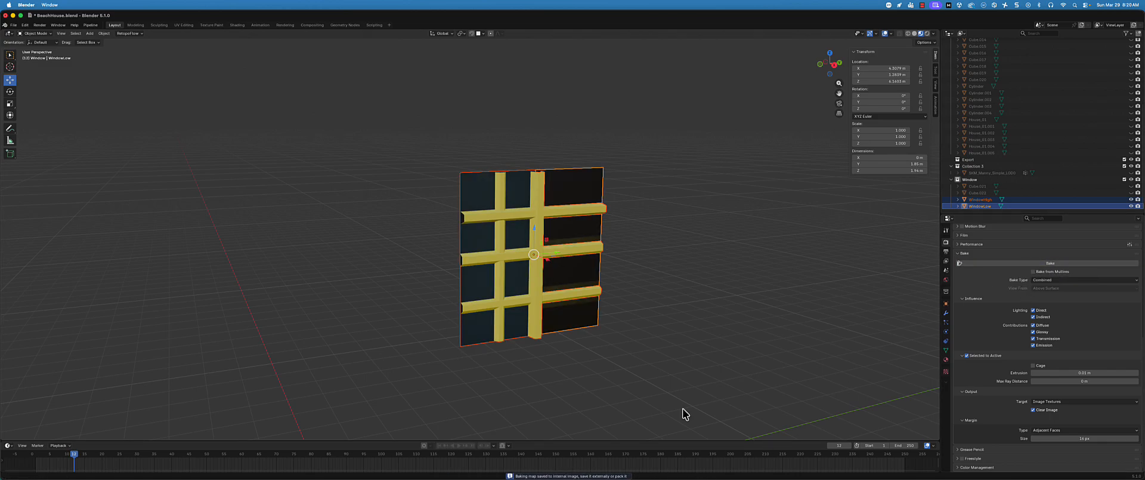
Hide WindowHigh and examine the baked texture on the WindowLow plane up close
{"action": "middle_click_drag", "start_coordinate": [563, 321], "coordinate": [556, 316]}
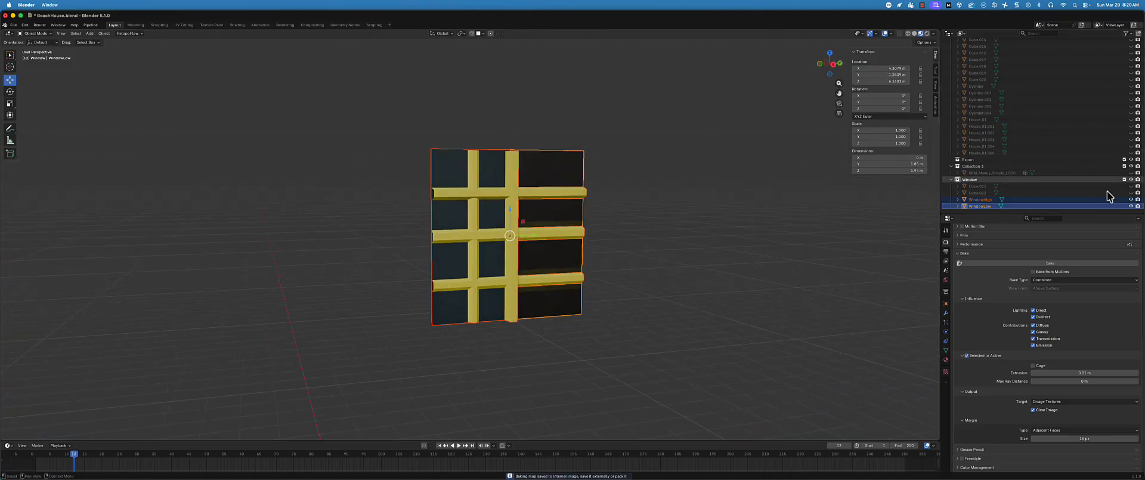
{"action": "left_click", "coordinate": [1132, 199]}
{"action": "left_click", "coordinate": [1132, 199]}
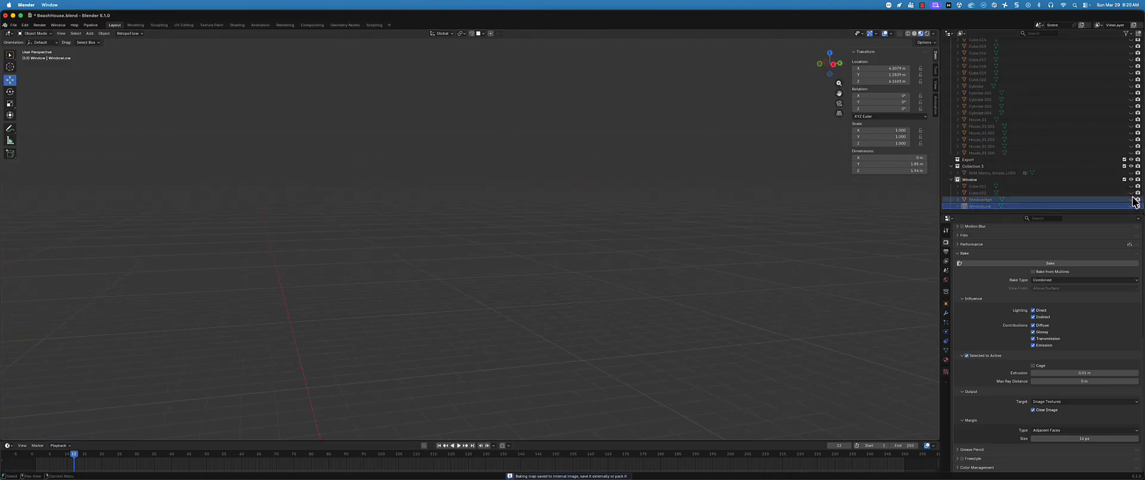
{"action": "left_click", "coordinate": [1132, 199]}
{"action": "left_click", "coordinate": [1133, 199]}
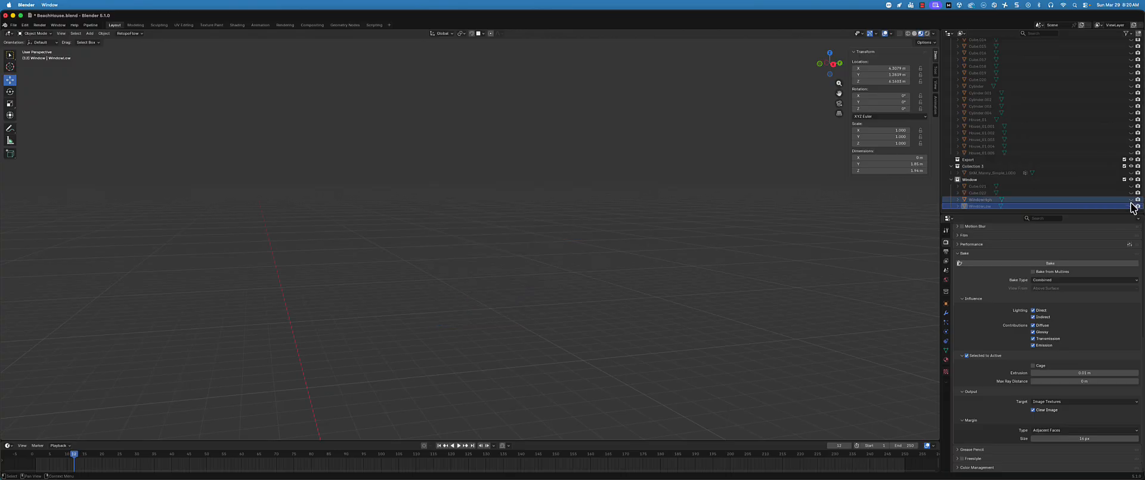
{"action": "scroll", "coordinate": [517, 206], "scroll_direction": "up", "scroll_amount": 3}
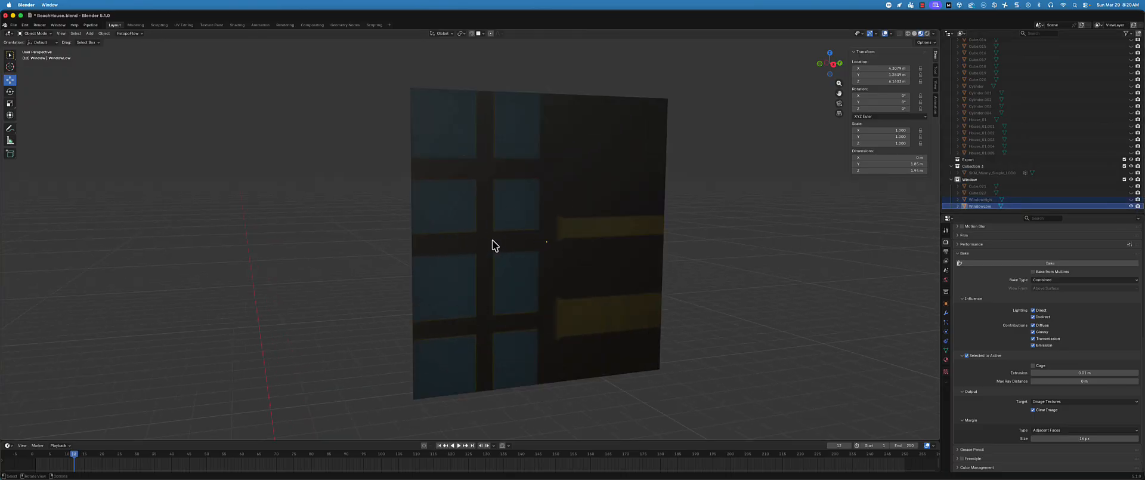
Show WindowHigh again, select it on its own, and hide WindowLow
{"action": "left_click", "coordinate": [1131, 199]}
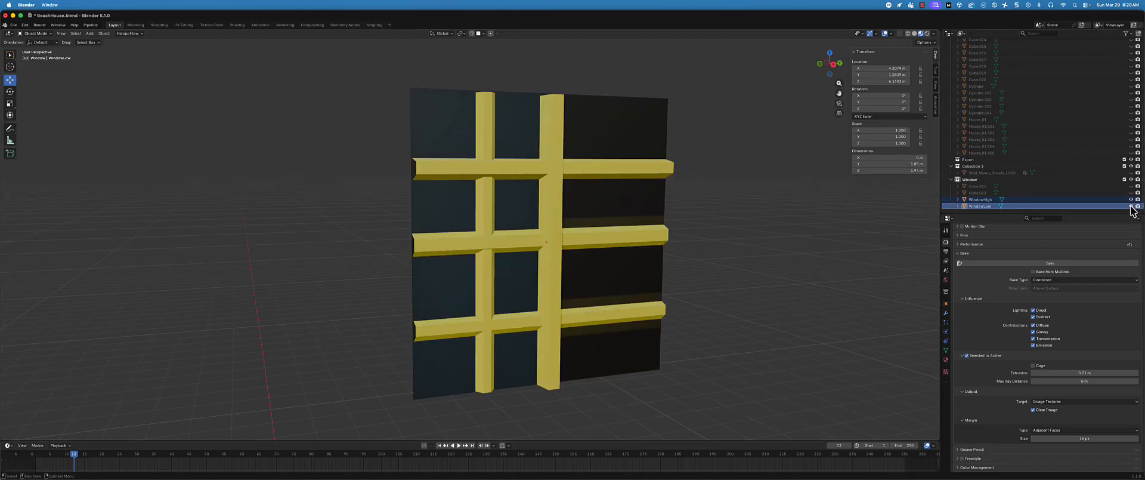
{"action": "left_click", "coordinate": [1055, 200]}
{"action": "left_click", "coordinate": [1131, 205]}
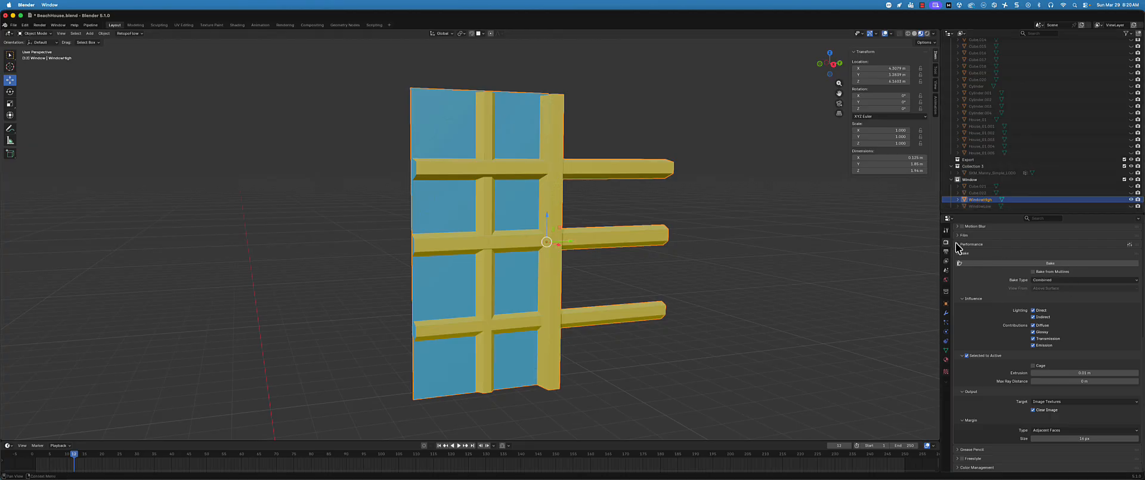
Change the surface shader of WindowHigh's BeachHouseAssets_High material from Principled BSDF to Emission
{"action": "left_click", "coordinate": [948, 360]}
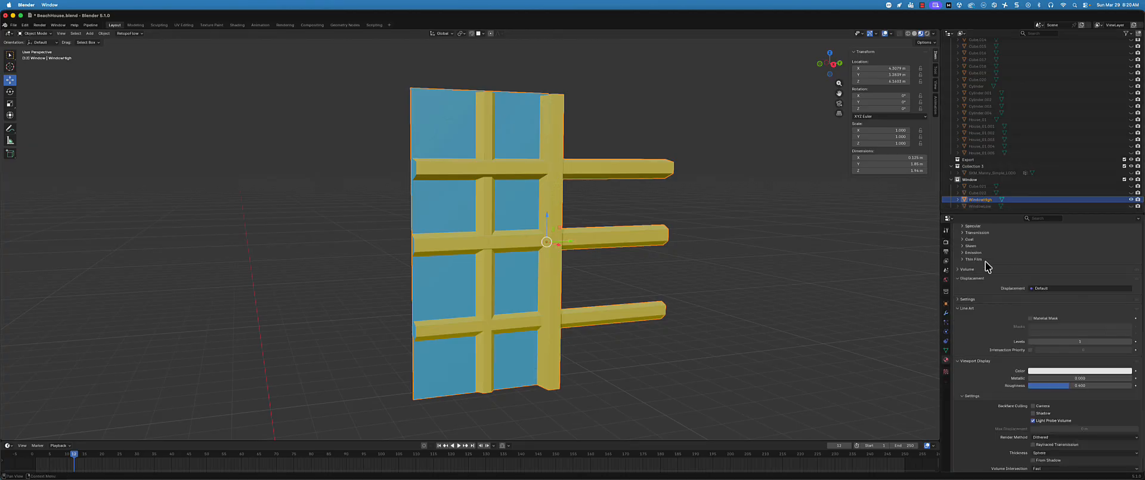
{"action": "scroll", "coordinate": [1054, 270], "scroll_direction": "up", "scroll_amount": 10}
{"action": "scroll", "coordinate": [1054, 271], "scroll_direction": "up", "scroll_amount": 3}
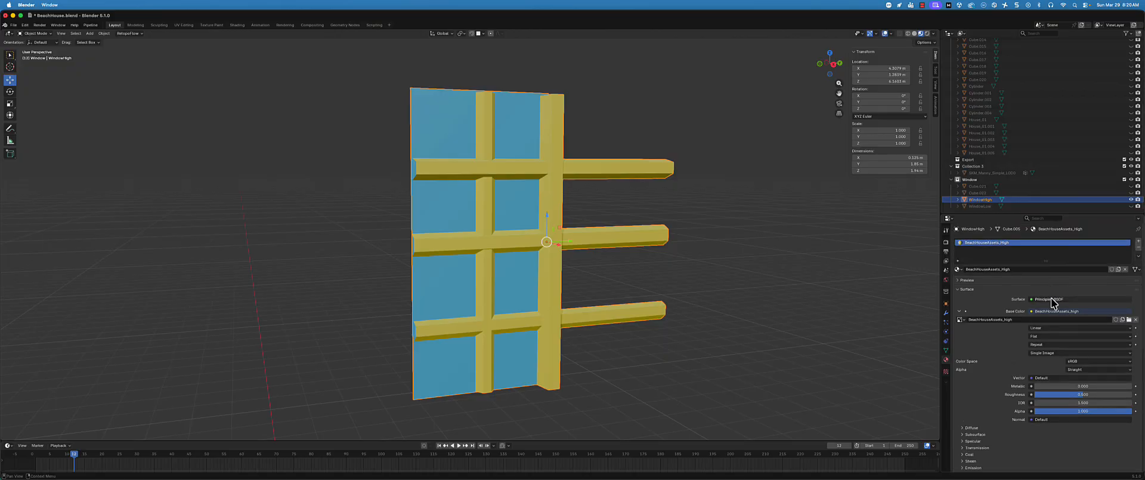
{"action": "left_click", "coordinate": [1032, 299]}
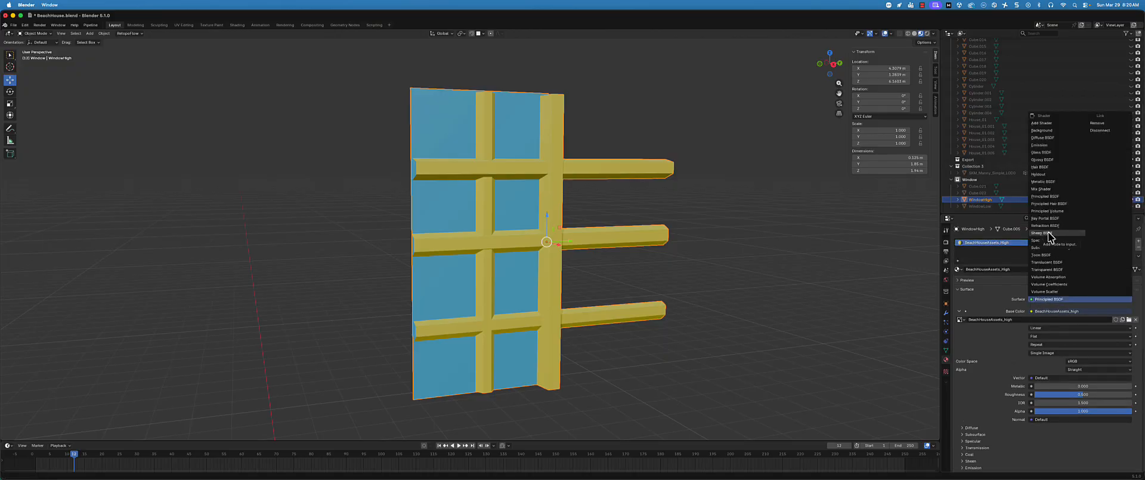
{"action": "left_click", "coordinate": [1054, 145]}
{"action": "scroll", "coordinate": [570, 179], "scroll_direction": "down", "scroll_amount": 2}
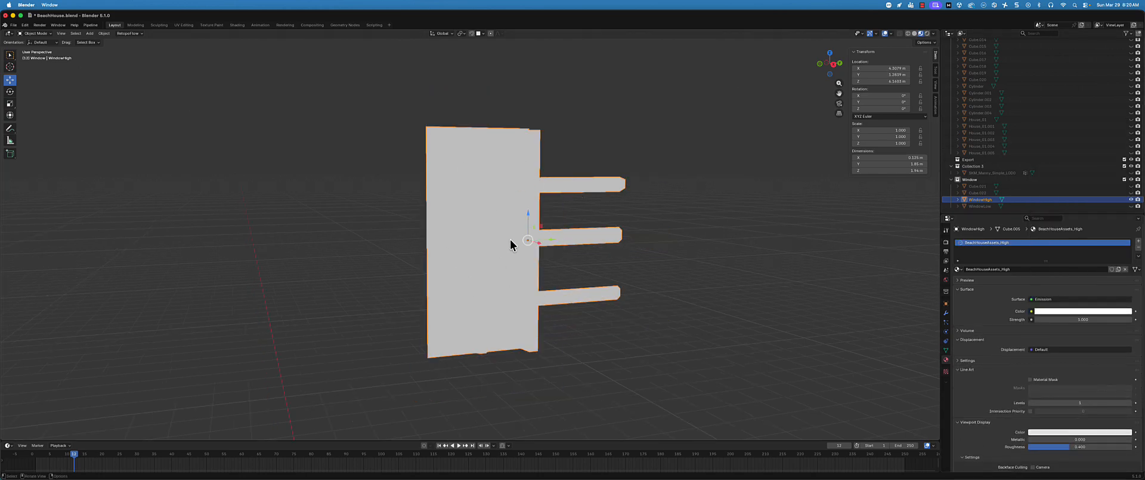
Use an Image Texture with the BeachHouseAssets_High image as the Emission shader's color
{"action": "left_click", "coordinate": [1031, 310]}
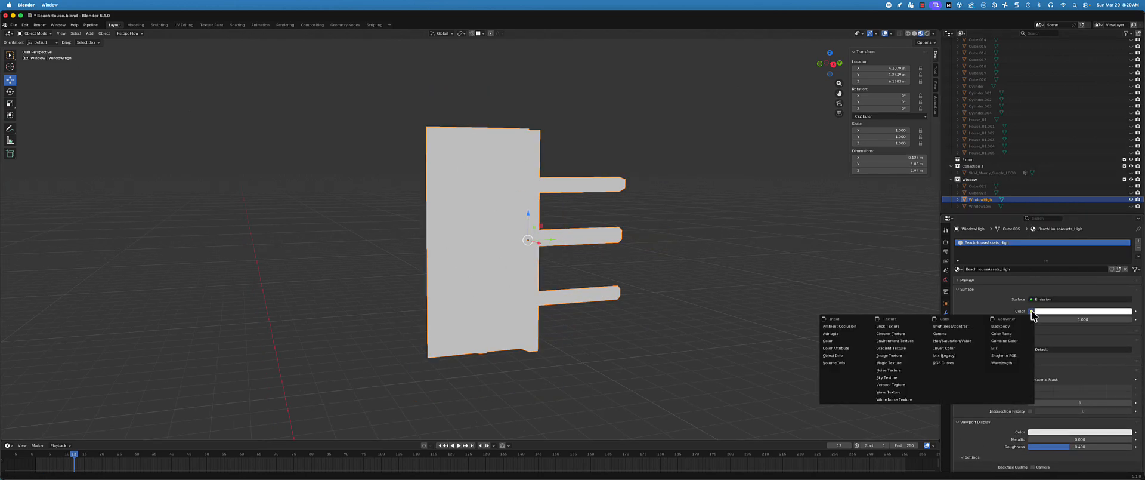
{"action": "left_click", "coordinate": [891, 356]}
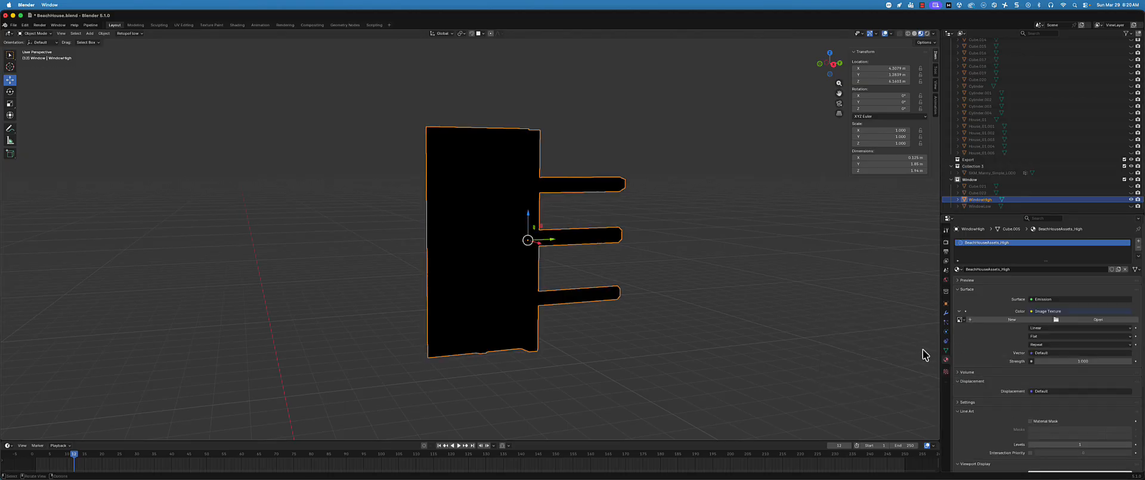
{"action": "left_click", "coordinate": [960, 320]}
{"action": "left_click", "coordinate": [978, 330]}
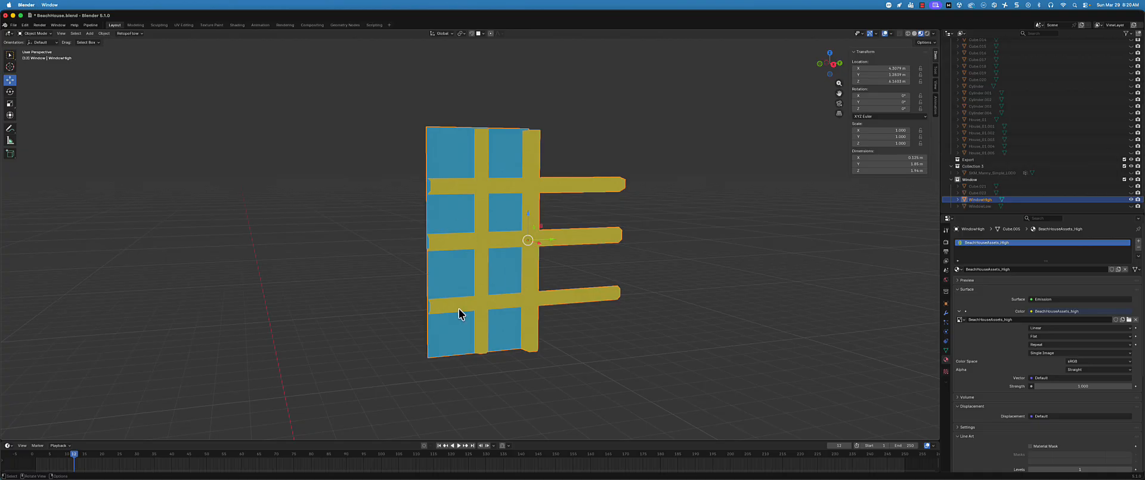
{"action": "middle_click_drag", "start_coordinate": [547, 301], "coordinate": [542, 299]}
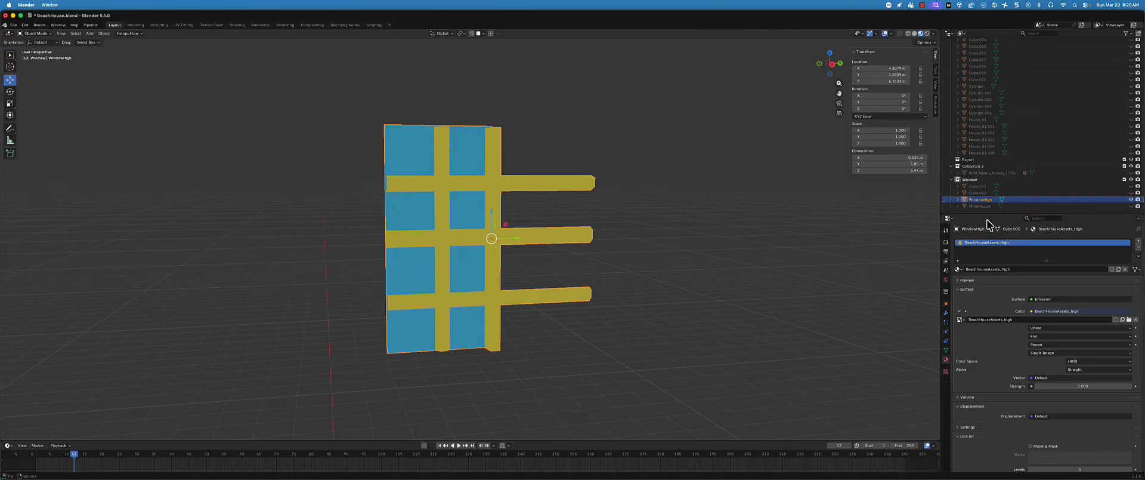
Unhide WindowLow and add it to the WindowHigh selection as the active object
{"action": "left_click", "coordinate": [1132, 206]}
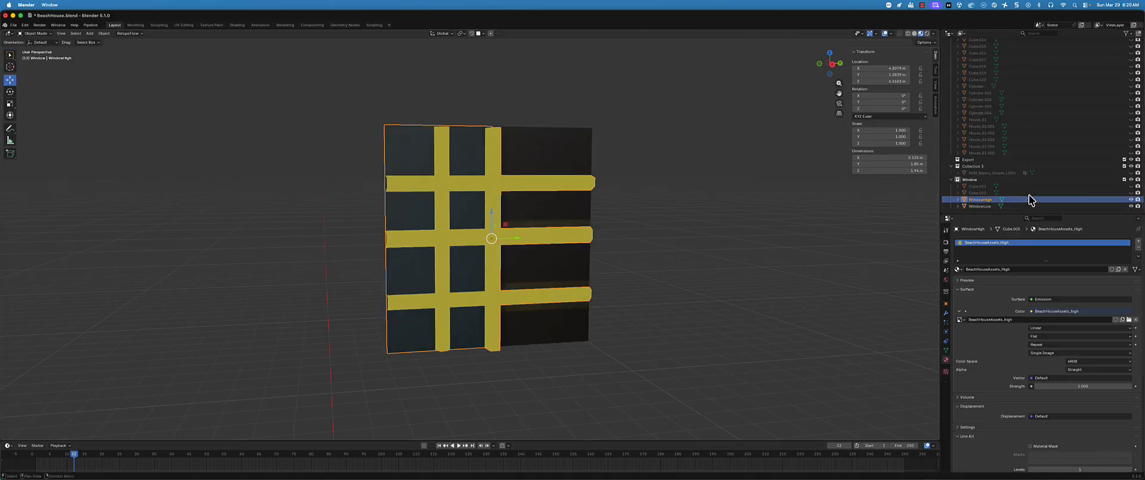
{"action": "left_click", "coordinate": [983, 205], "text": "ctrl"}
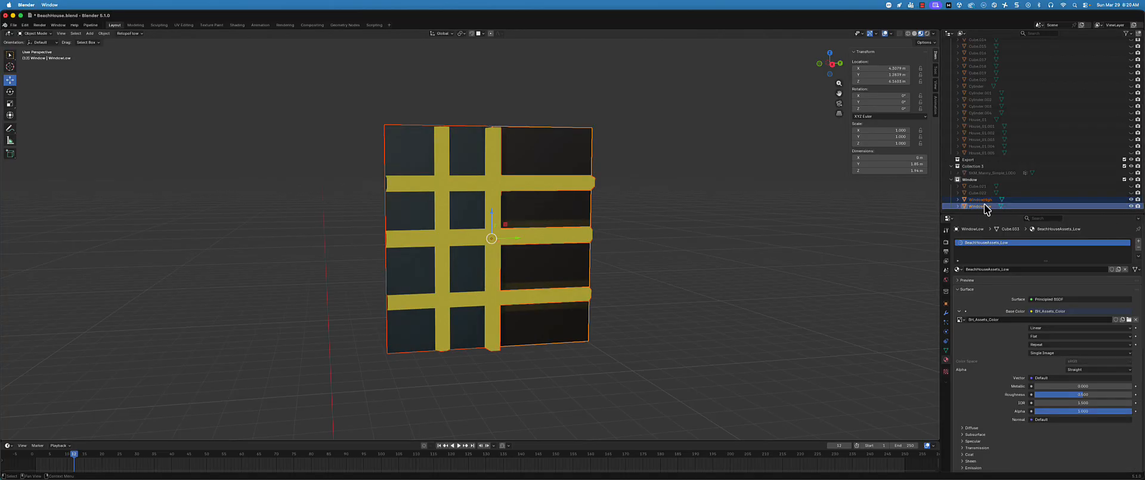
Return to the render bake settings and set the Selected to Active extrusion to 0.05 m
{"action": "left_click", "coordinate": [946, 241]}
{"action": "scroll", "coordinate": [1053, 255], "scroll_direction": "down", "scroll_amount": 10}
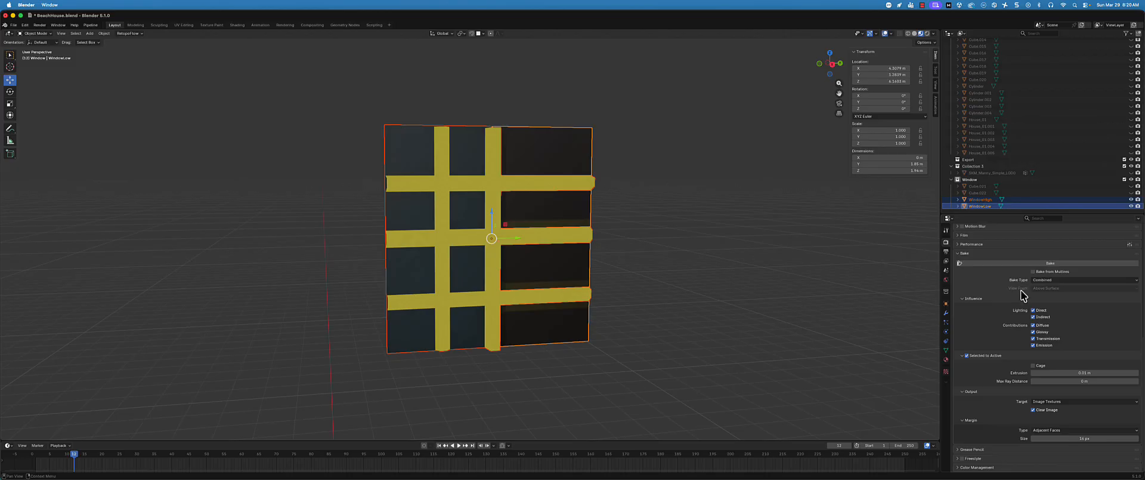
{"action": "scroll", "coordinate": [1022, 287], "scroll_direction": "up", "scroll_amount": 1}
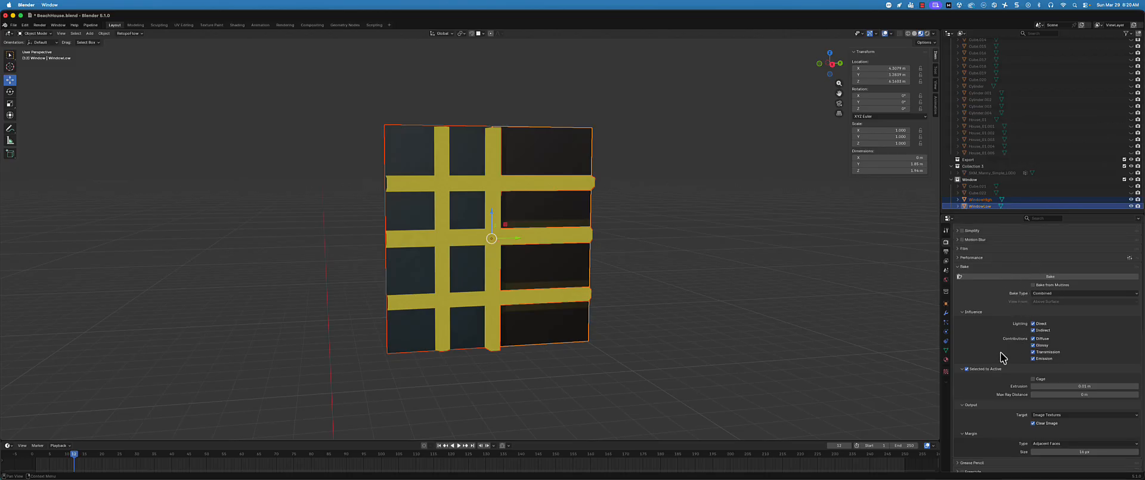
{"action": "left_click", "coordinate": [1031, 386]}
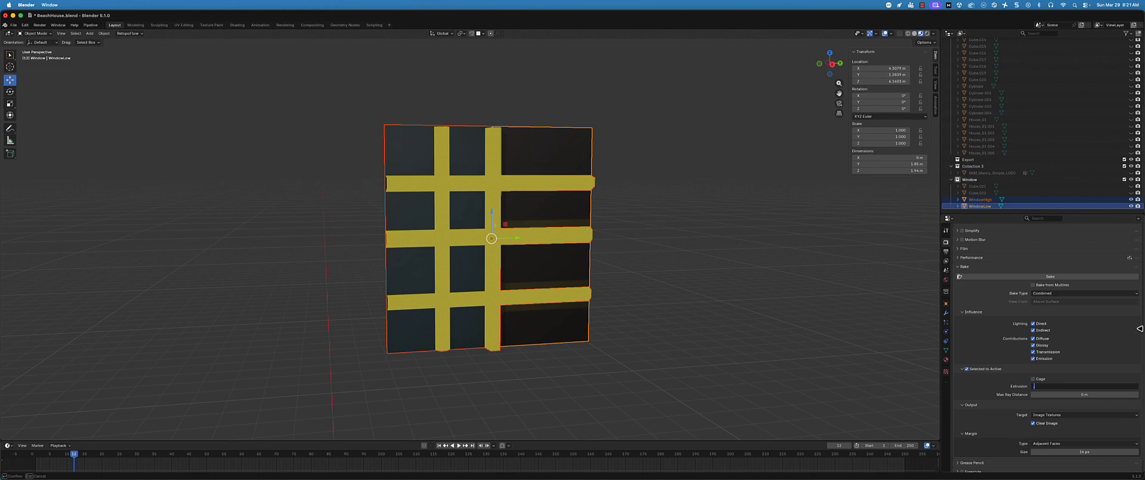
{"action": "type", "text": ".05"}
{"action": "key", "text": "Return"}
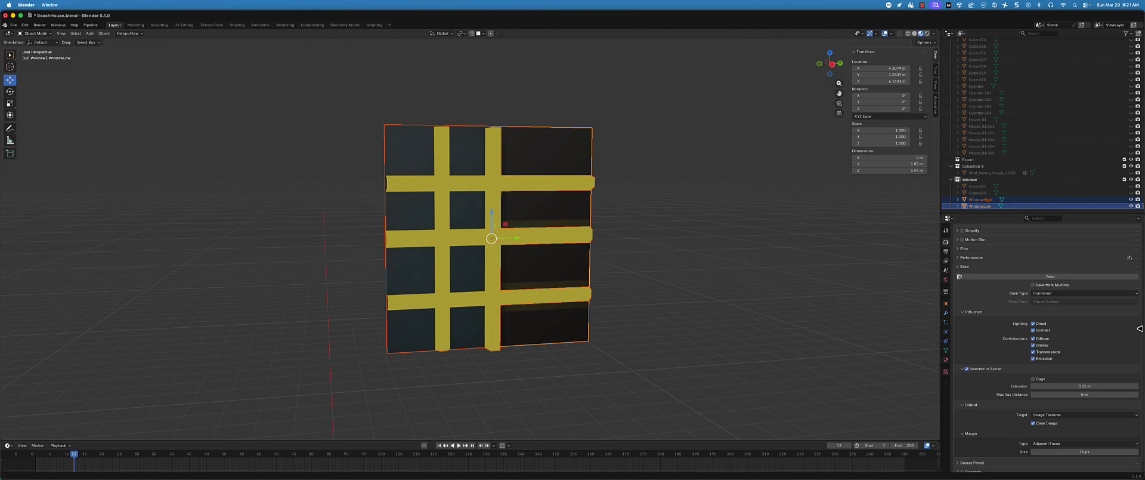
Bake WindowHigh onto WindowLow's texture with the larger extrusion, and hide WindowHigh to inspect the plane
{"action": "left_click", "coordinate": [1058, 279]}
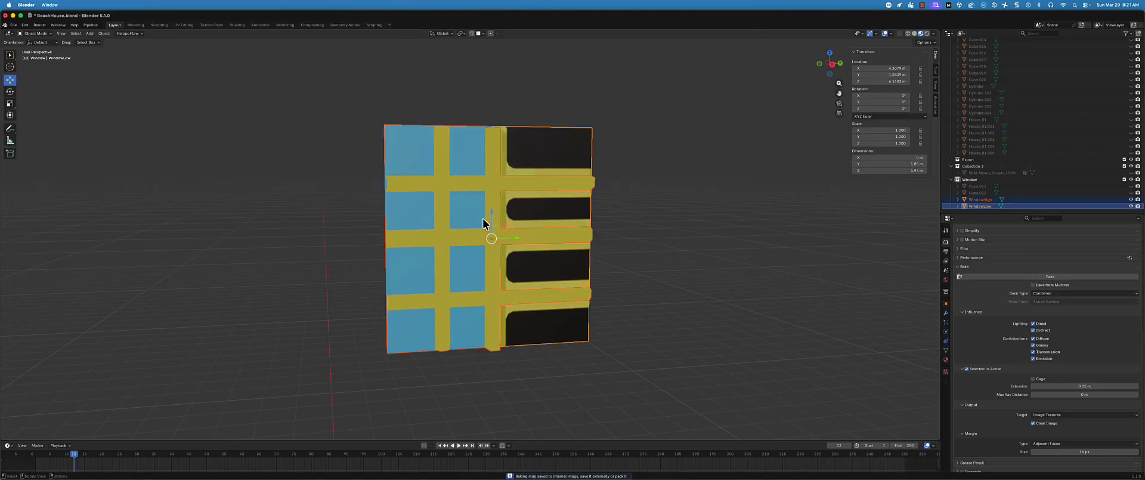
{"action": "left_click", "coordinate": [1132, 200]}
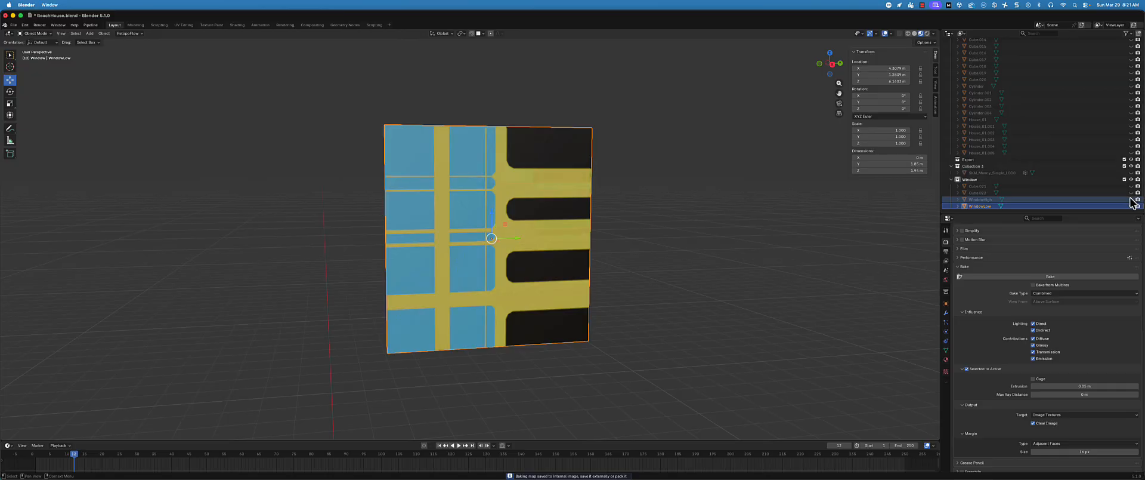
Examine in the UV Editing workspace how each of WindowLow's two faces is mapped onto the baked BH_Assets_Color texture
{"action": "mouse_move", "coordinate": [514, 185]}
{"action": "middle_mouse_down"}
{"action": "mouse_move", "coordinate": [531, 192]}
{"action": "mouse_move", "coordinate": [516, 188]}
{"action": "middle_mouse_up"}
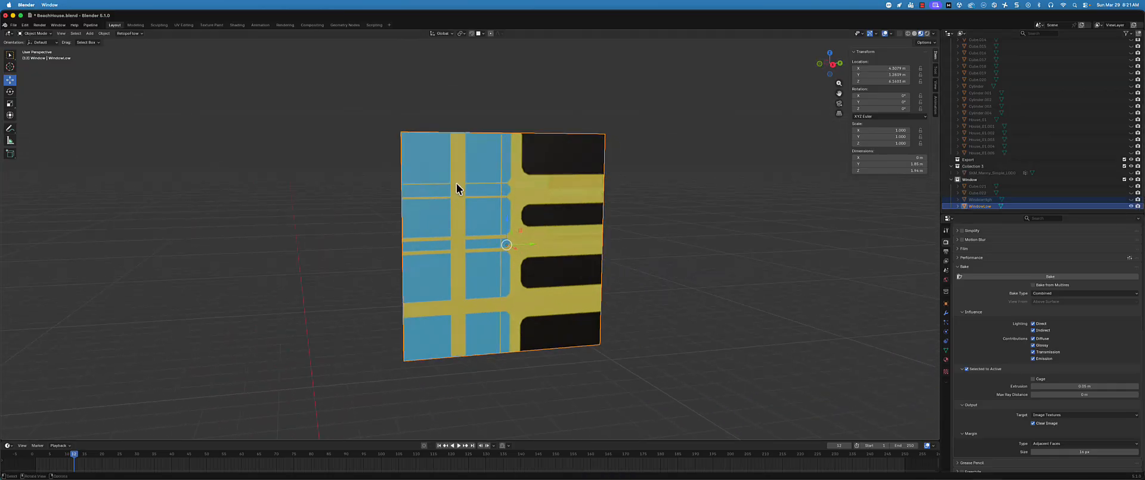
{"action": "left_click", "coordinate": [186, 25]}
{"action": "scroll", "coordinate": [253, 179], "scroll_direction": "down", "scroll_amount": 5}
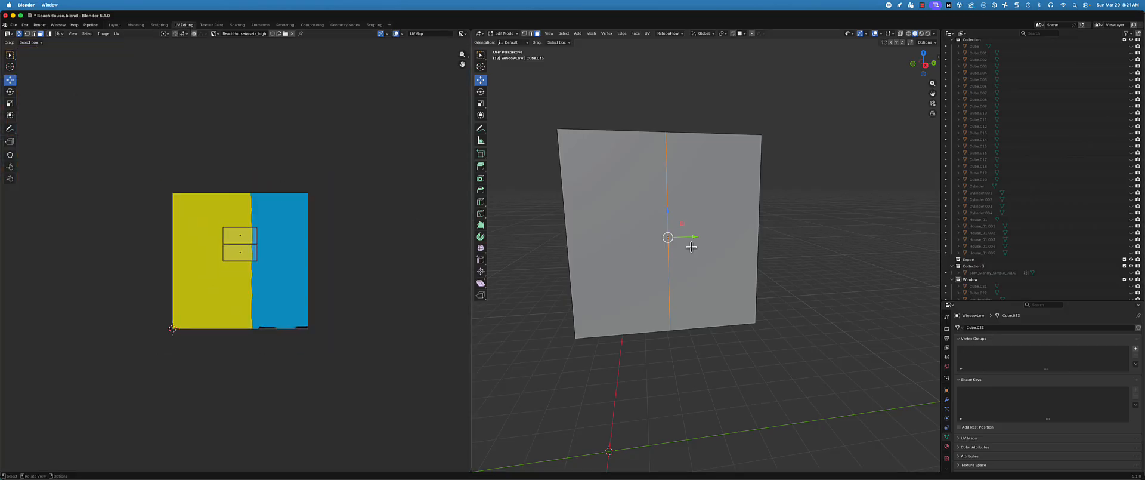
{"action": "left_click", "coordinate": [731, 213]}
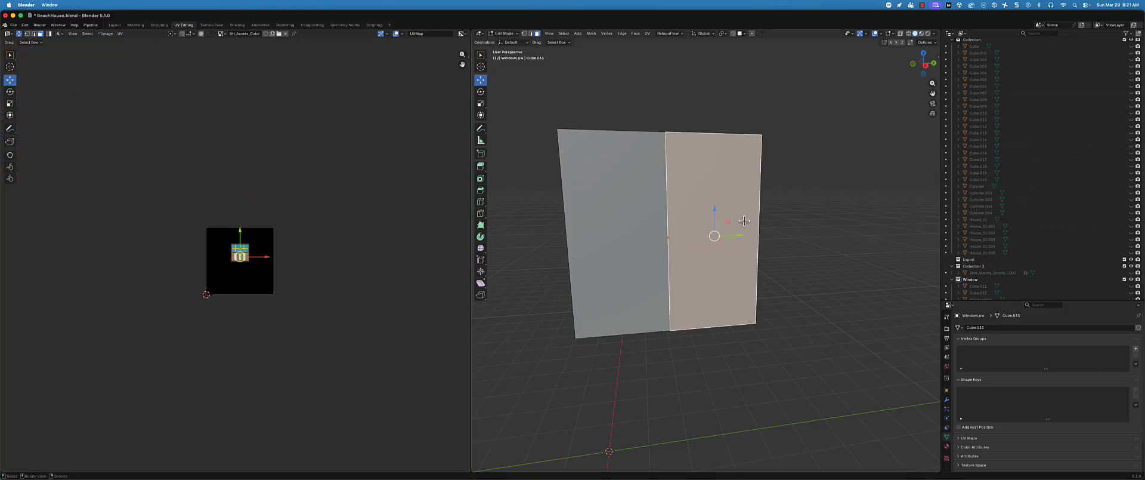
{"action": "scroll", "coordinate": [271, 272], "scroll_direction": "up", "scroll_amount": 4}
{"action": "left_click", "coordinate": [614, 238]}
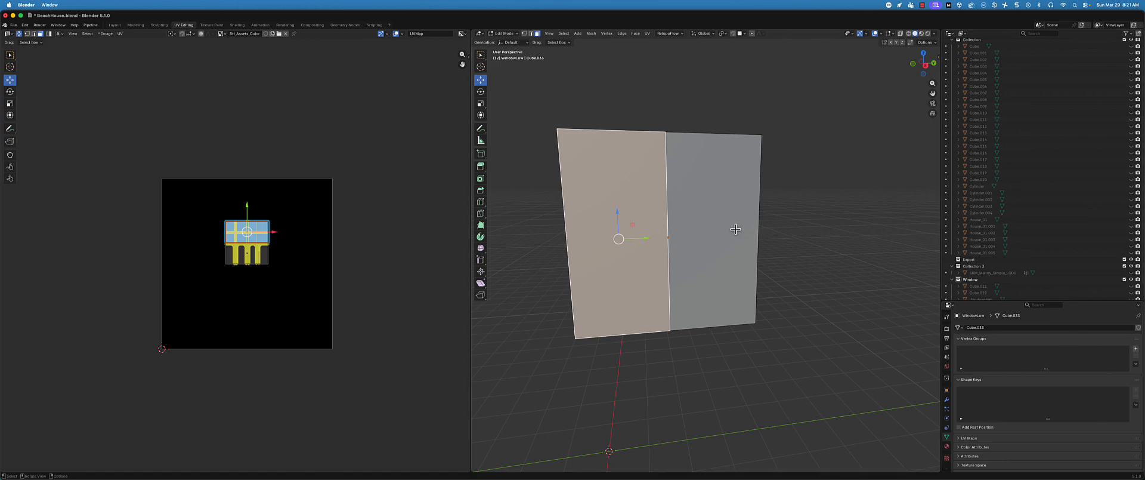
{"action": "scroll", "coordinate": [1008, 188], "scroll_direction": "down", "scroll_amount": 1}
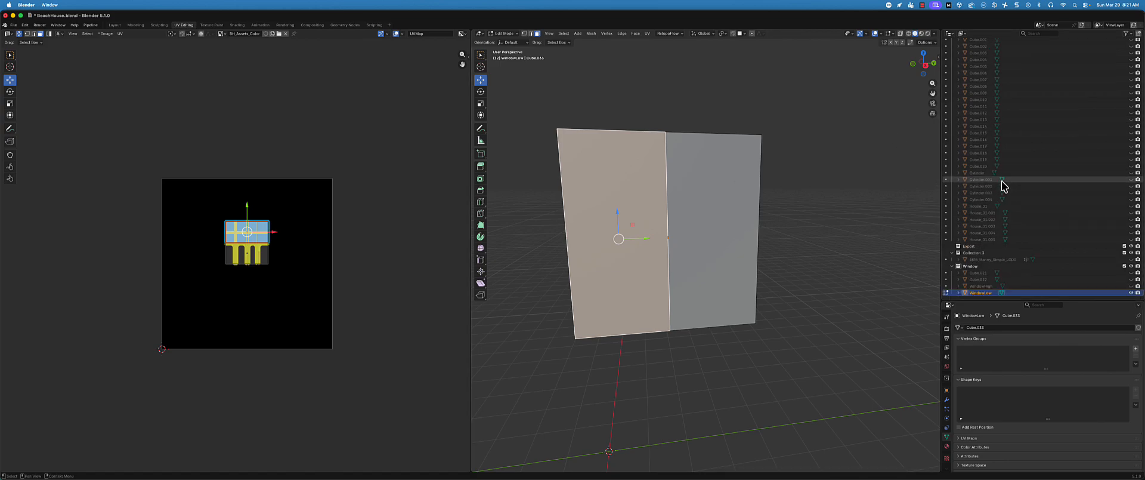
{"action": "left_click", "coordinate": [903, 260]}
{"action": "left_click", "coordinate": [630, 263]}
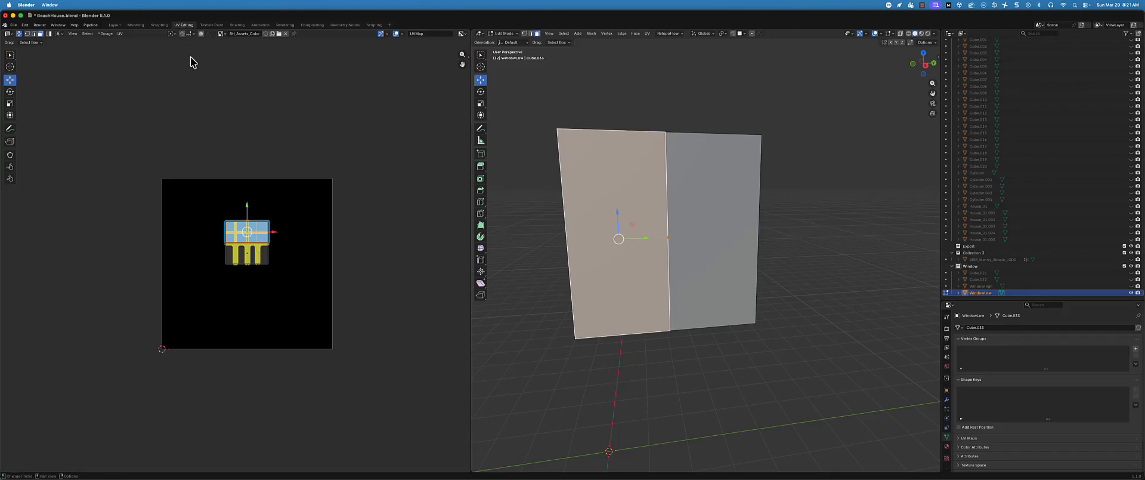
Delete WindowLow's face under the protruding bars, keeping only the half with the window grid
{"action": "left_click", "coordinate": [730, 213]}
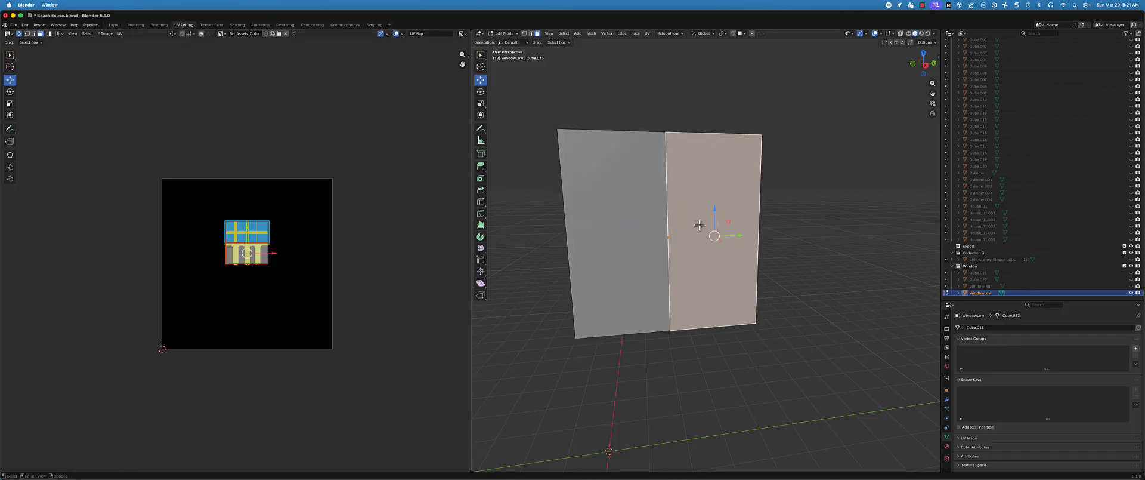
{"action": "key", "text": "x"}
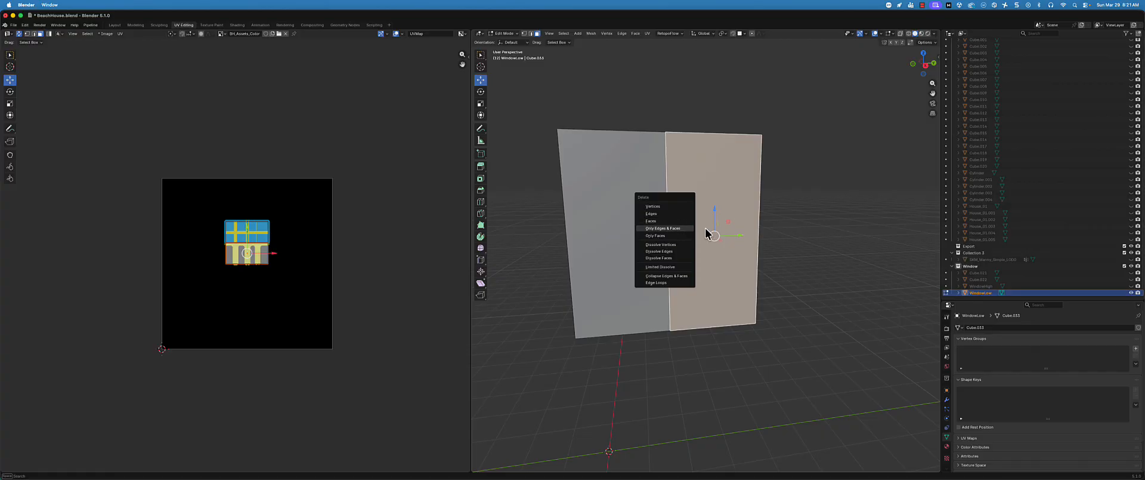
{"action": "left_click", "coordinate": [681, 220]}
Unwrap the remaining WindowLow face with the Angle Based method
{"action": "left_click", "coordinate": [618, 207]}
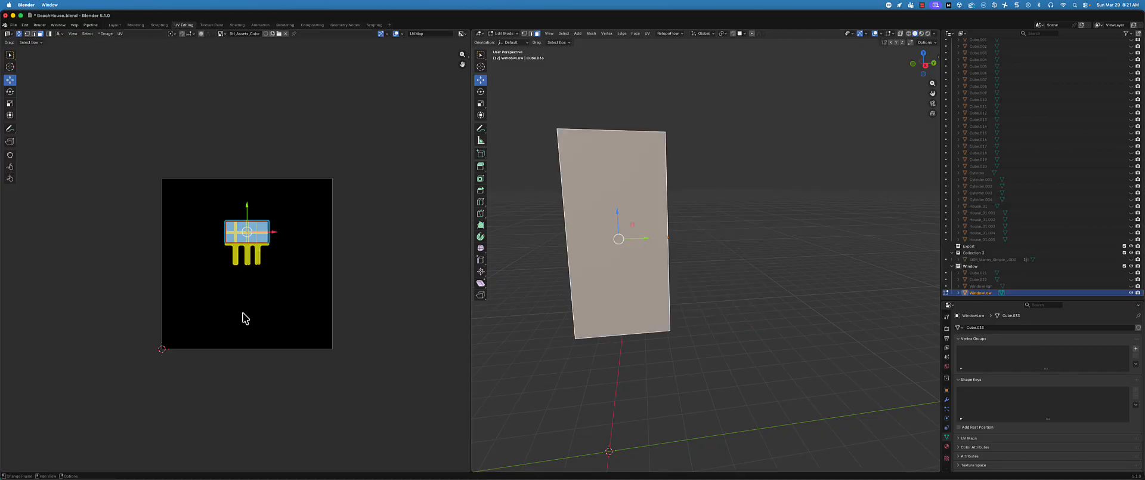
{"action": "key", "text": "u"}
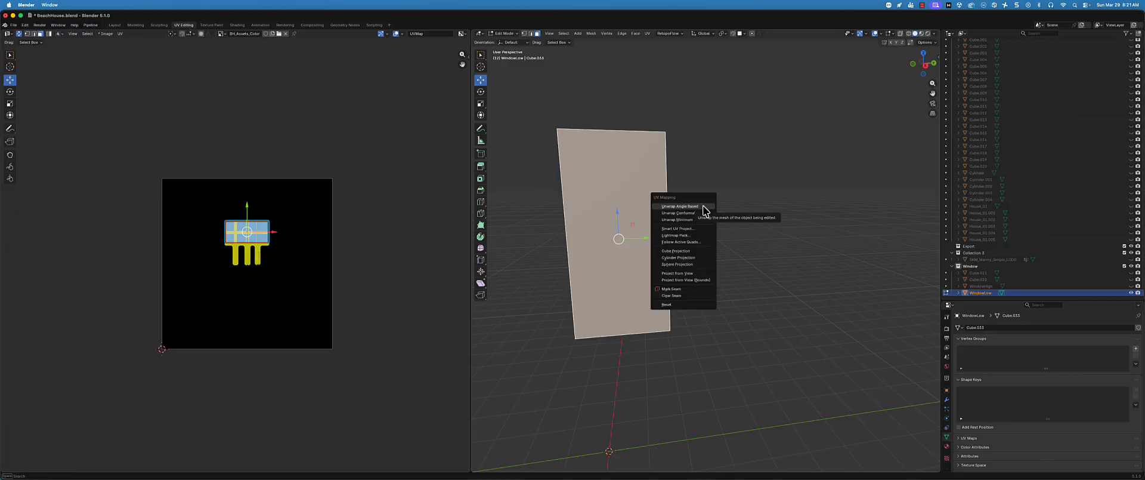
{"action": "left_click", "coordinate": [704, 204]}
Scale the unwrapped UV island to about 40% of its size and move it into the texture's upper-left corner
{"action": "middle_click_drag", "start_coordinate": [183, 299], "coordinate": [203, 311]}
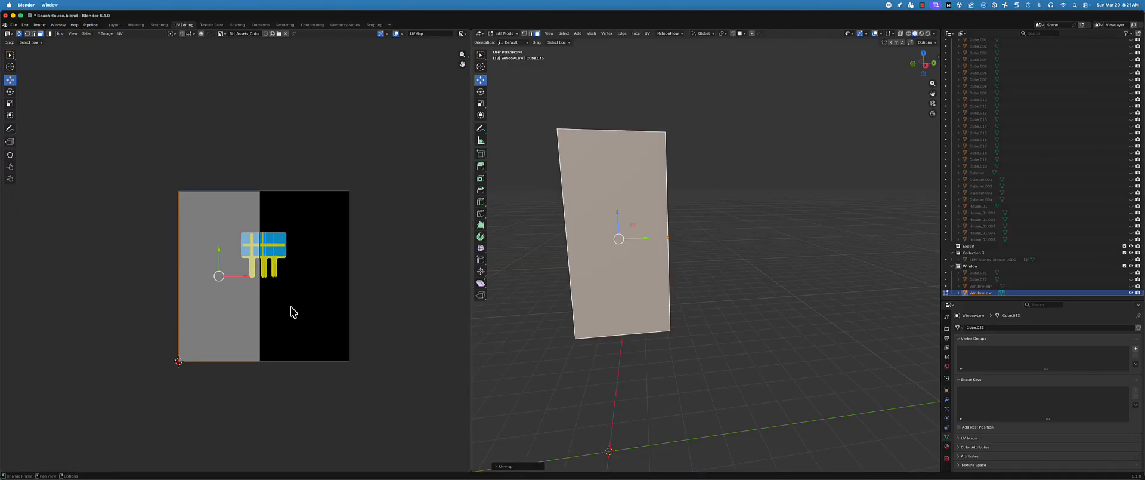
{"action": "key", "text": "s"}
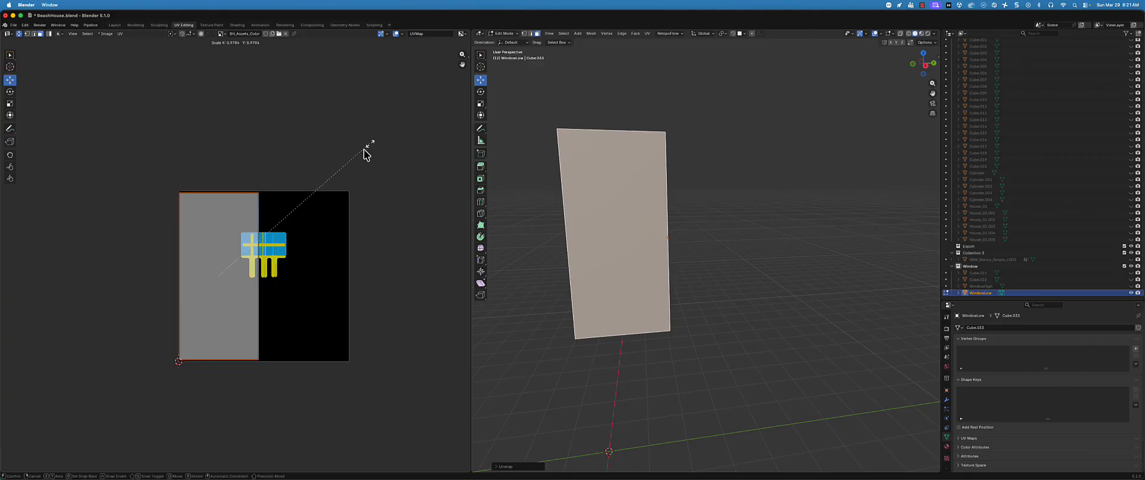
{"action": "left_click", "coordinate": [290, 226]}
{"action": "key", "text": "g"}
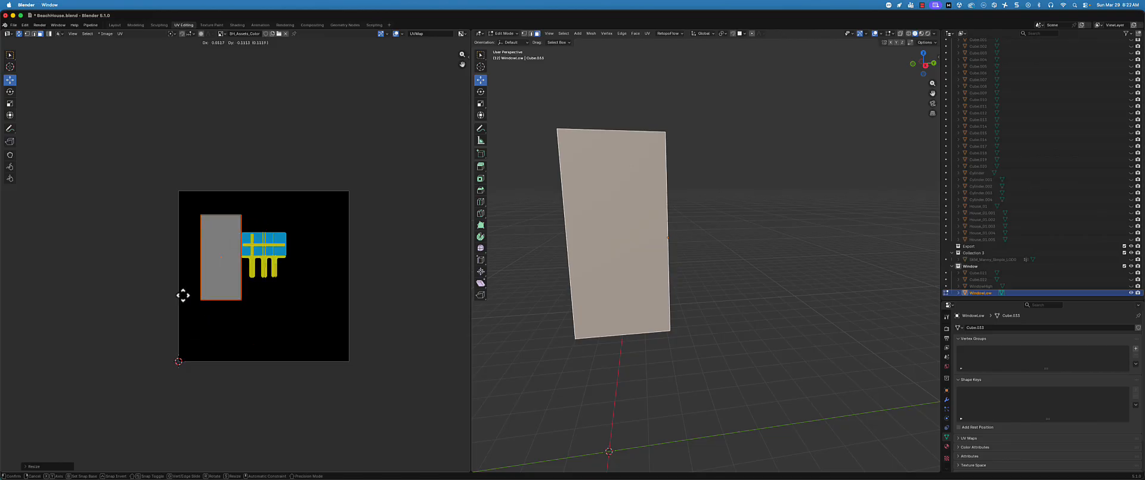
{"action": "left_click", "coordinate": [166, 277]}
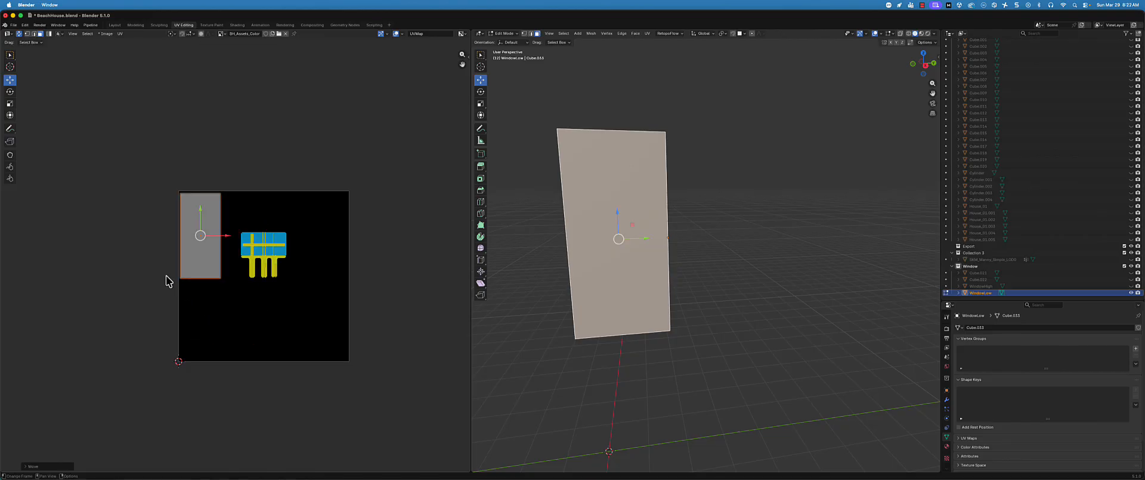
{"action": "key", "text": "s"}
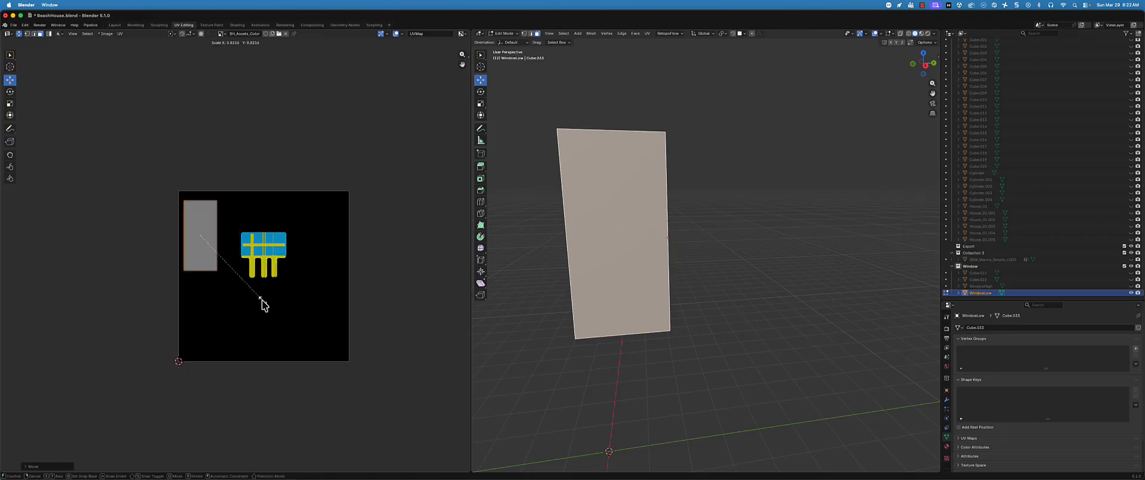
{"action": "left_click", "coordinate": [263, 301]}
{"action": "key", "text": "g"}
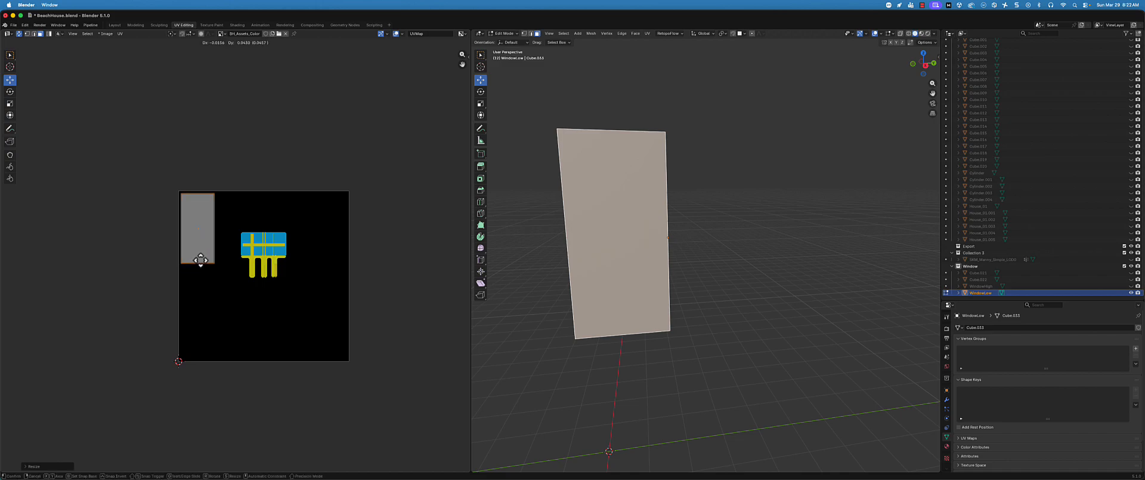
{"action": "left_click", "coordinate": [202, 263]}
Resize the BH_Assets_Color image to 4096 by 4096 pixels
{"action": "left_click", "coordinate": [106, 34]}
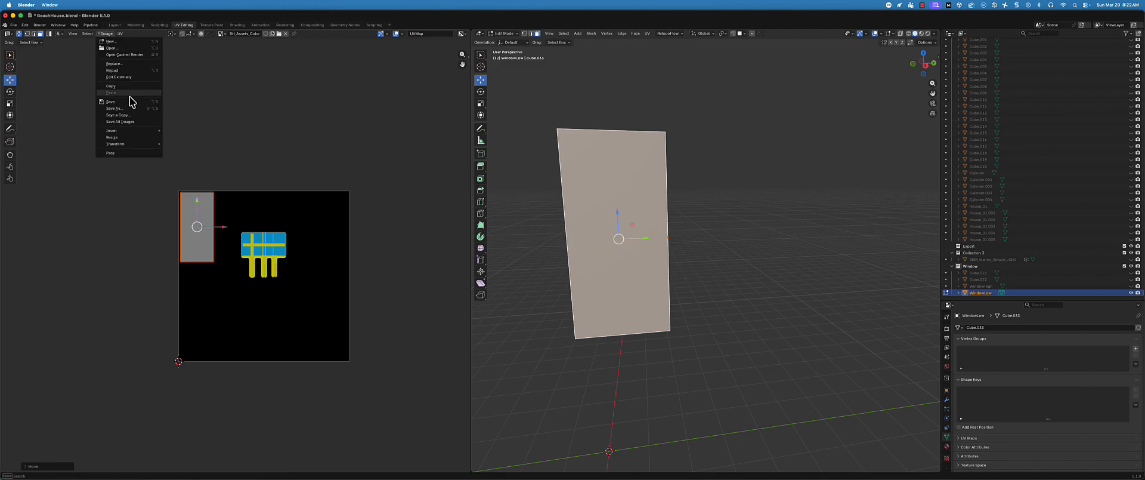
{"action": "left_click", "coordinate": [128, 138]}
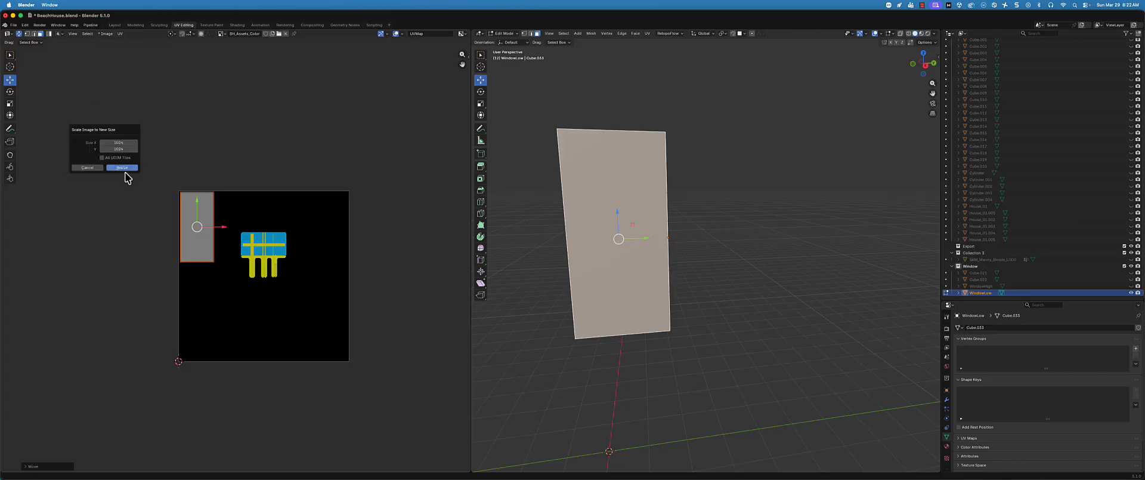
{"action": "left_click", "coordinate": [118, 142]}
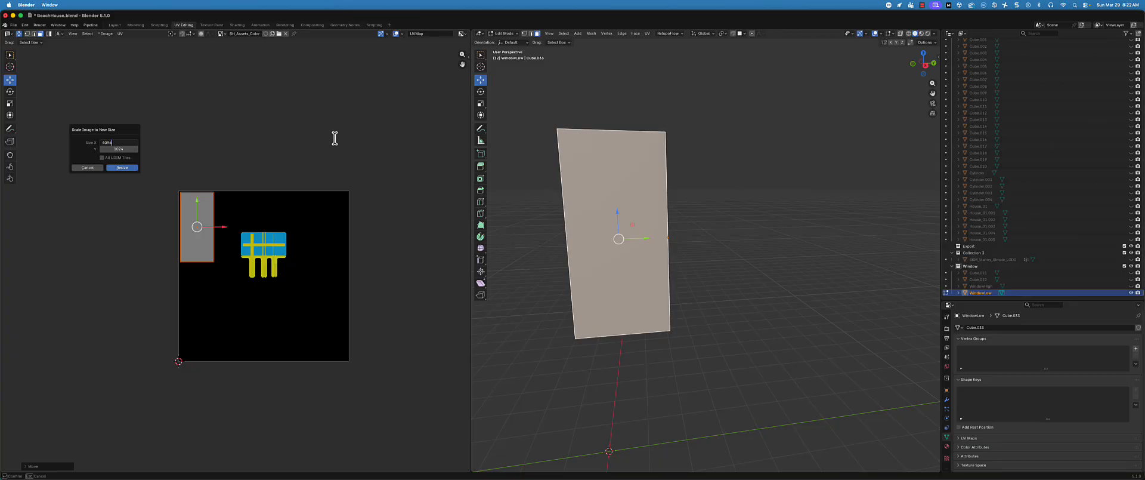
{"action": "left_click", "coordinate": [107, 149]}
{"action": "type", "text": "4096"}
{"action": "left_click", "coordinate": [121, 167]}
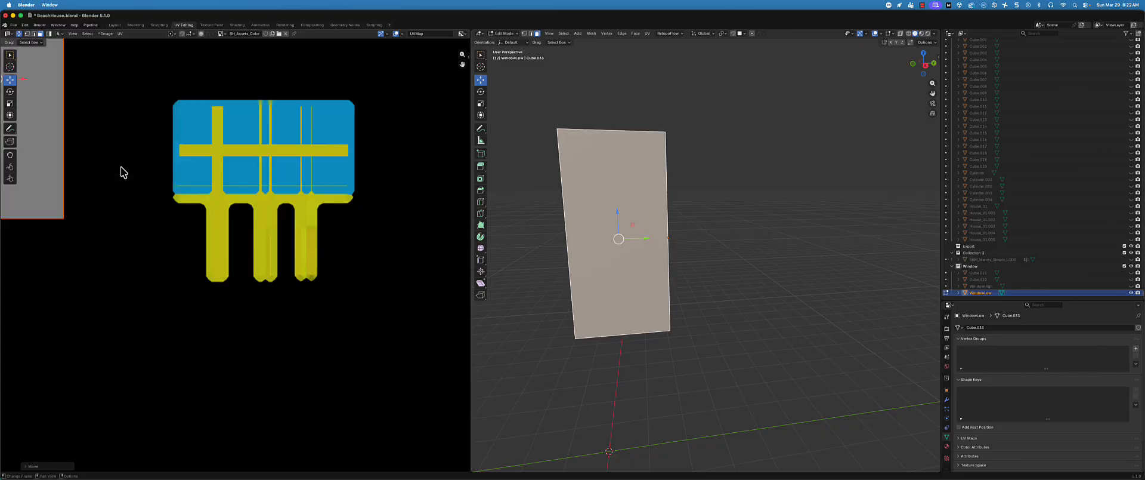
{"action": "scroll", "coordinate": [207, 194], "scroll_direction": "down", "scroll_amount": 4}
{"action": "middle_click_drag", "start_coordinate": [240, 204], "coordinate": [268, 224]}
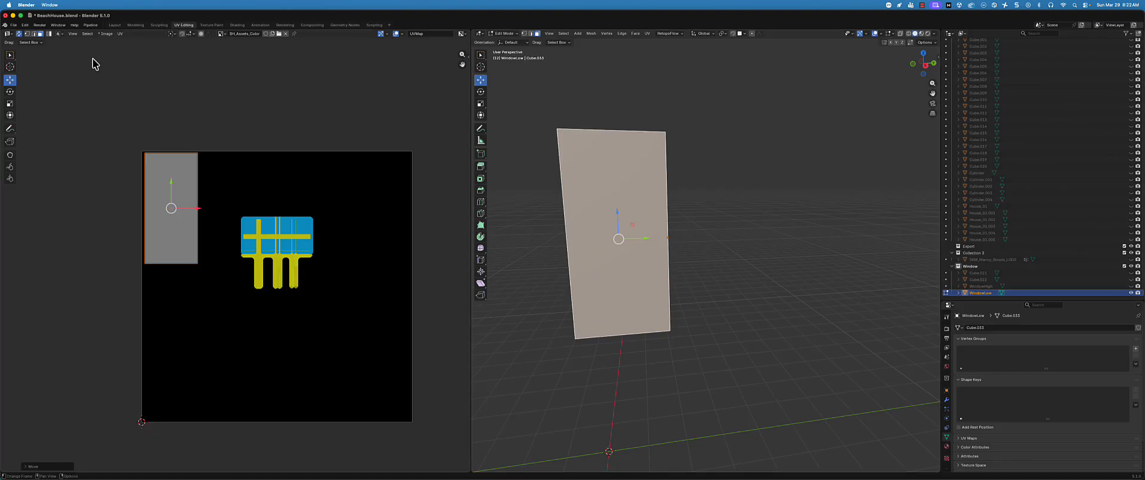
Save the BeachHouse.blend file
{"action": "left_click", "coordinate": [17, 34]}
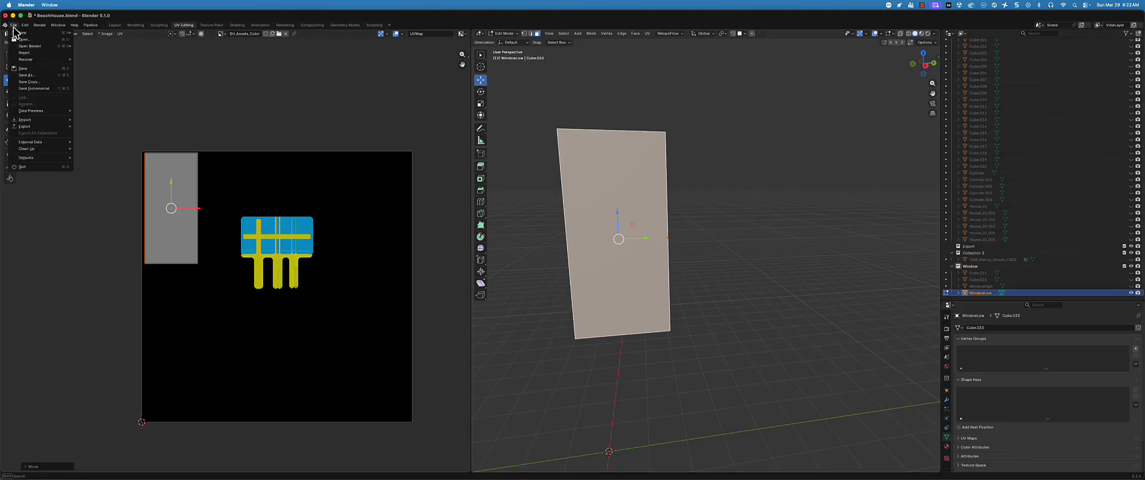
{"action": "left_click", "coordinate": [34, 73]}
{"action": "key", "text": "super+s"}
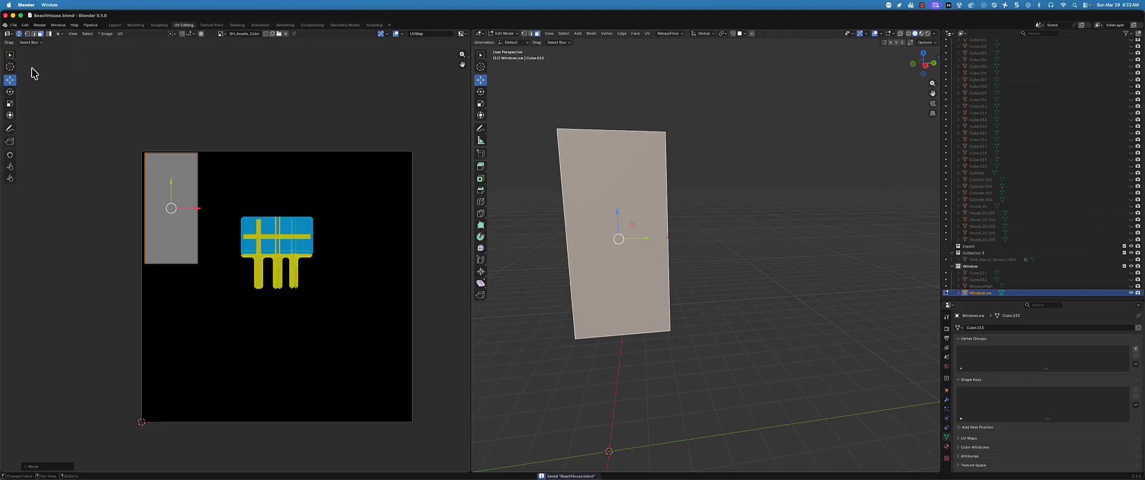
In the Layout workspace, unhide WindowHigh and rebake it onto the active WindowLow, and hide WindowHigh to inspect the plane
{"action": "left_click", "coordinate": [115, 25]}
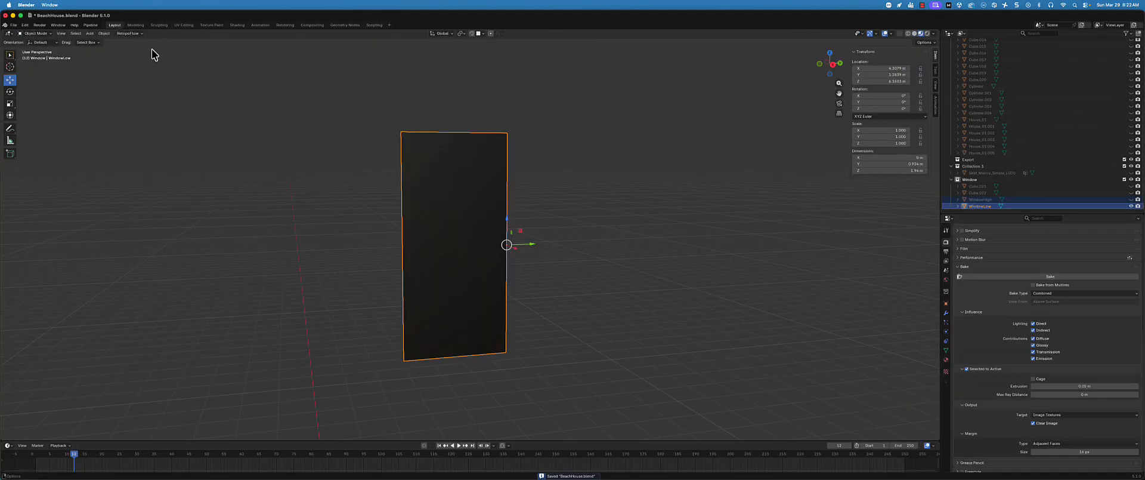
{"action": "left_click", "coordinate": [1131, 200]}
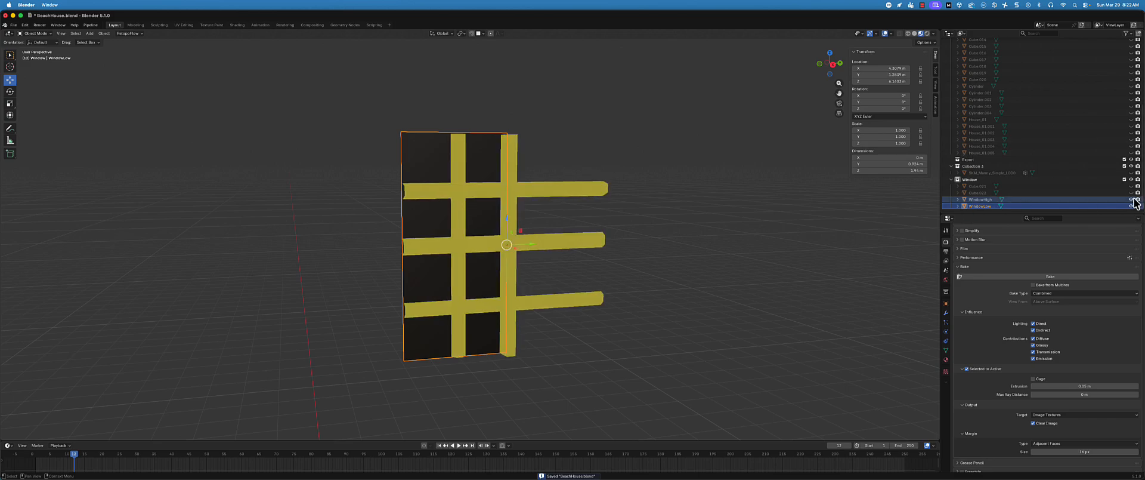
{"action": "left_click", "coordinate": [981, 206], "text": "ctrl"}
{"action": "left_click", "coordinate": [1034, 278]}
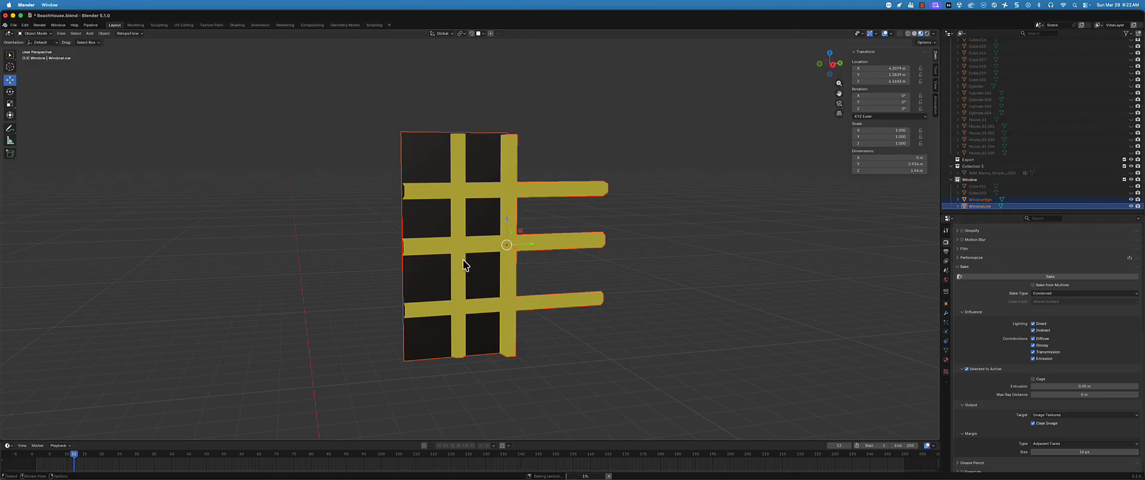
{"action": "middle_click_drag", "start_coordinate": [370, 246], "coordinate": [391, 234]}
{"action": "scroll", "coordinate": [521, 180], "scroll_direction": "up", "scroll_amount": 3}
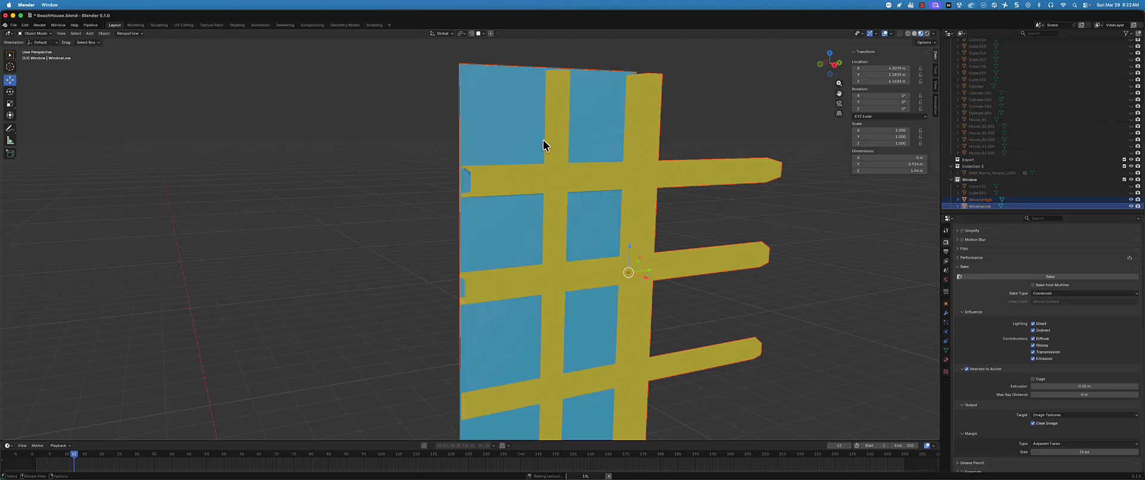
{"action": "scroll", "coordinate": [647, 312], "scroll_direction": "down", "scroll_amount": 3}
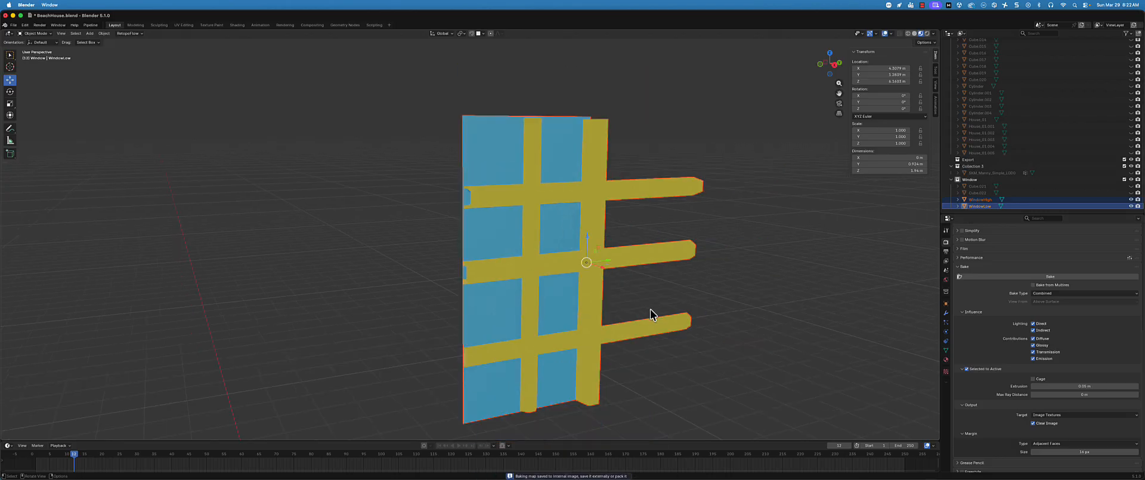
{"action": "left_click", "coordinate": [1132, 199]}
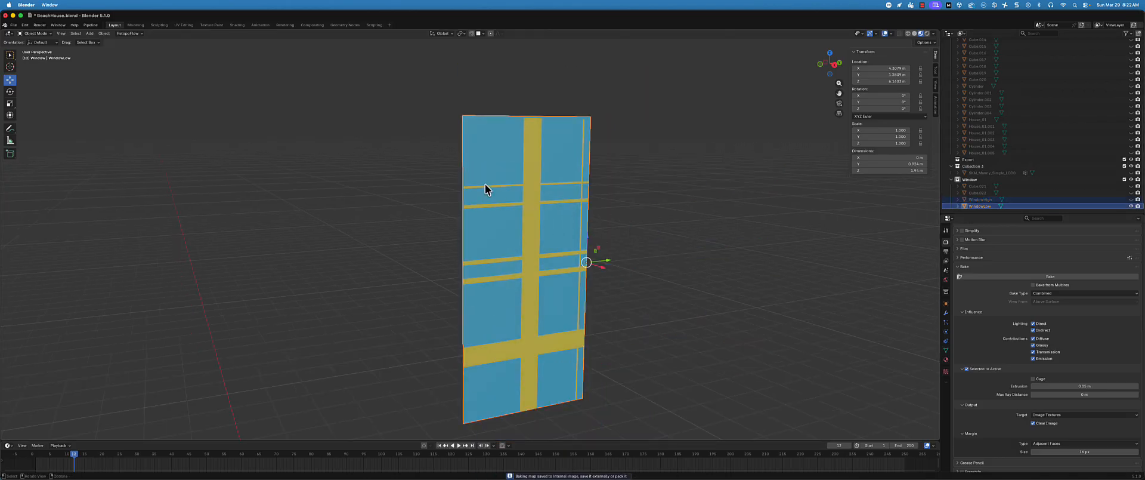
Set the Selected to Active bake extrusion to 0.1 m
{"action": "left_click", "coordinate": [1074, 386]}
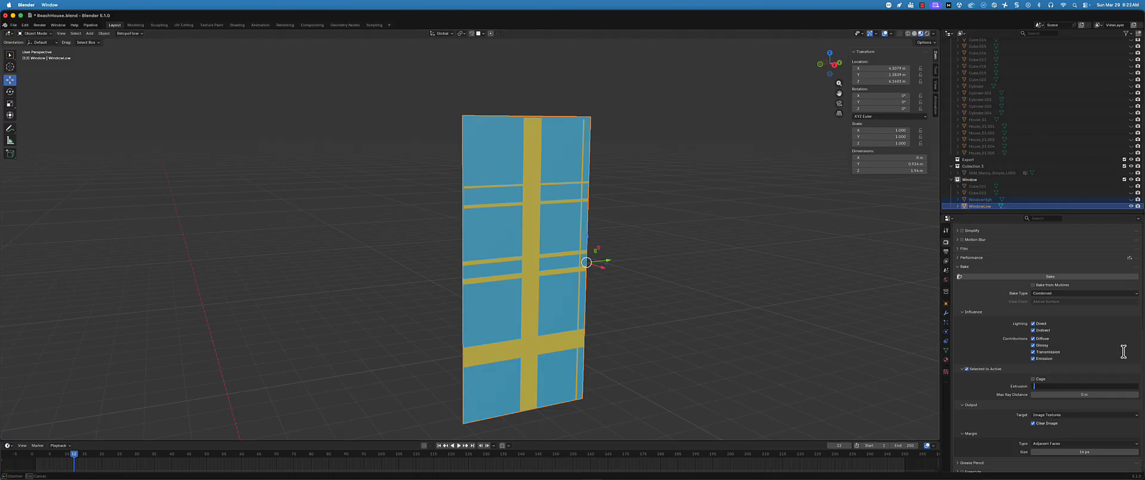
{"action": "type", "text": "0.1"}
{"action": "key", "text": "Return"}
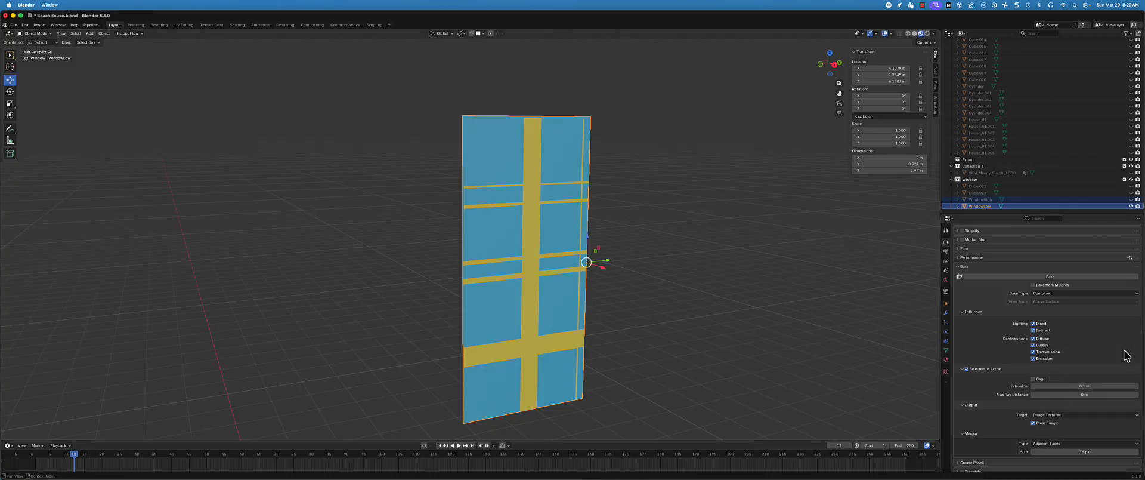
Unhide WindowHigh, select it with WindowLow as the active object, and start the bake with the 0.1 m extrusion
{"action": "left_click", "coordinate": [1131, 199]}
{"action": "left_click", "coordinate": [969, 201]}
{"action": "left_click", "coordinate": [972, 207], "text": "ctrl"}
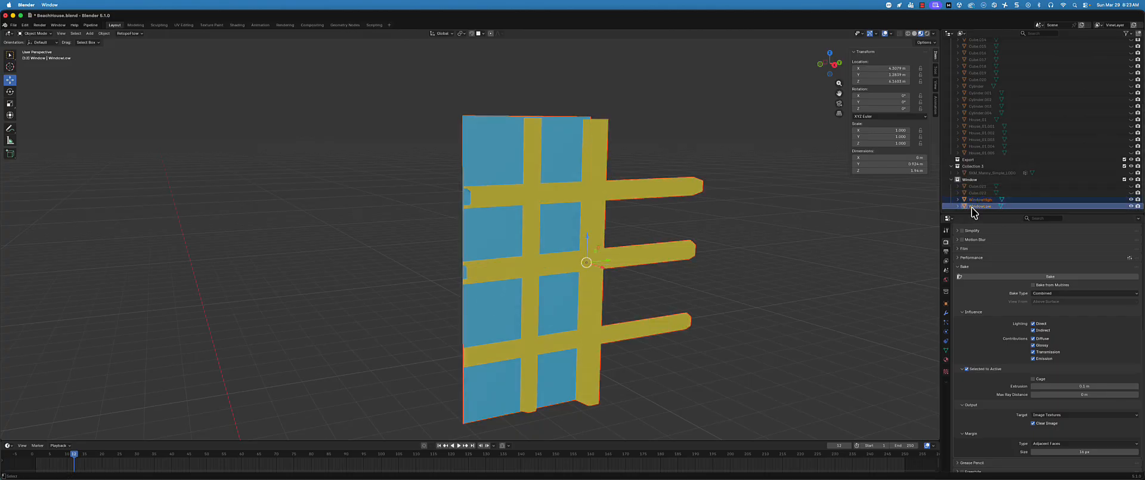
{"action": "middle_click_drag", "start_coordinate": [665, 255], "coordinate": [675, 265]}
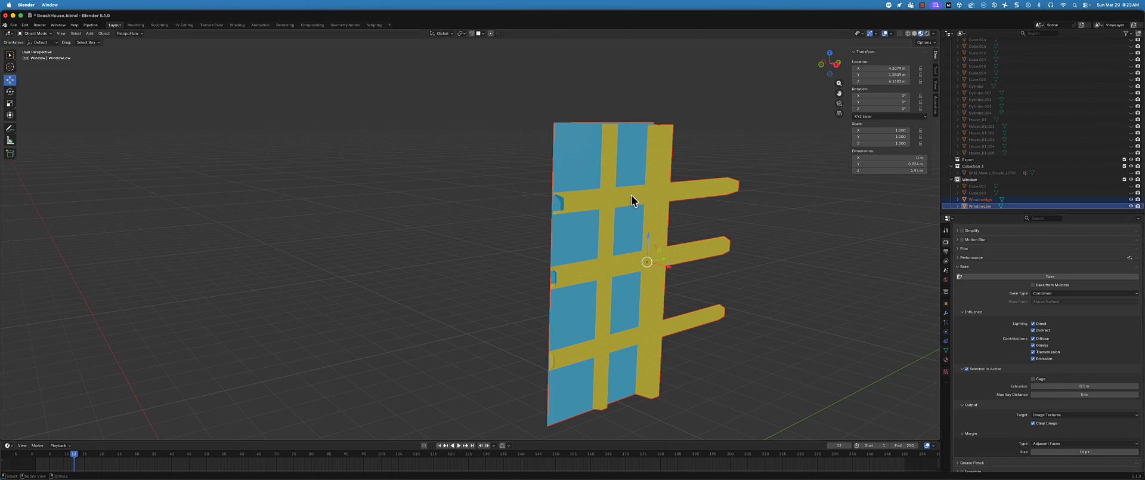
{"action": "middle_click_drag", "start_coordinate": [630, 280], "coordinate": [592, 281]}
{"action": "scroll", "coordinate": [1050, 250], "scroll_direction": "up", "scroll_amount": 1}
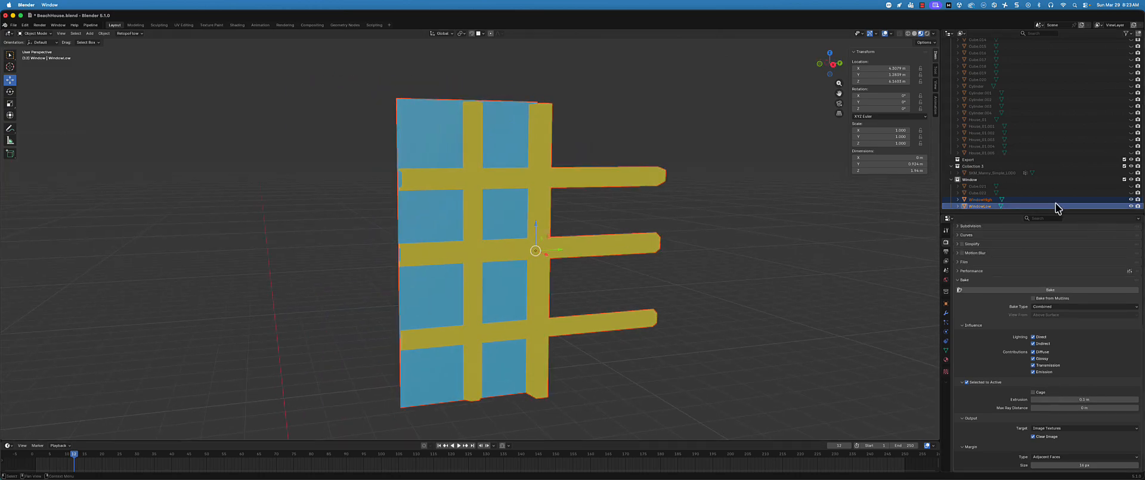
{"action": "left_click", "coordinate": [1040, 290]}
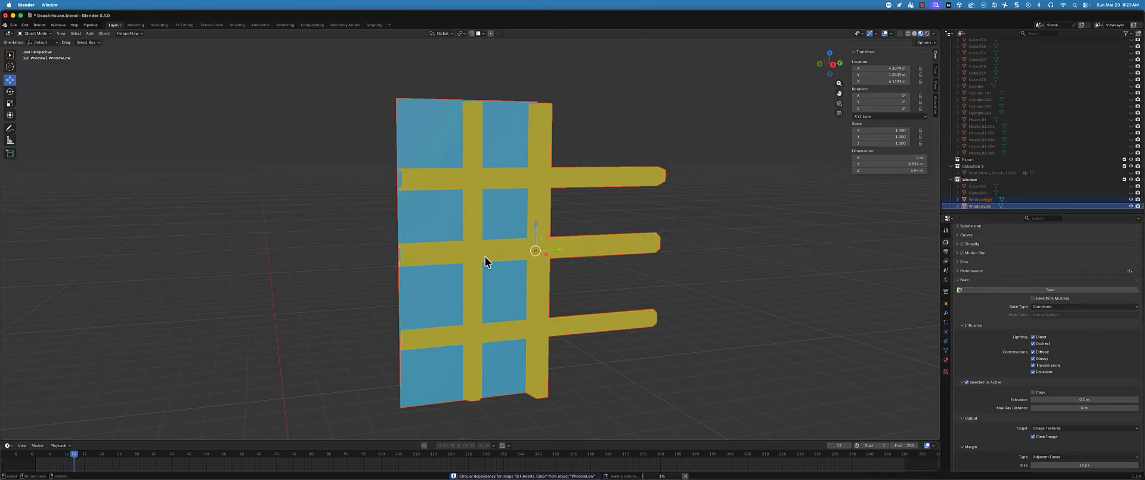
Hide WindowHigh to inspect the finished bake on the WindowLow plane, and unhide WindowHigh again
{"action": "middle_click_drag", "start_coordinate": [487, 262], "coordinate": [862, 284]}
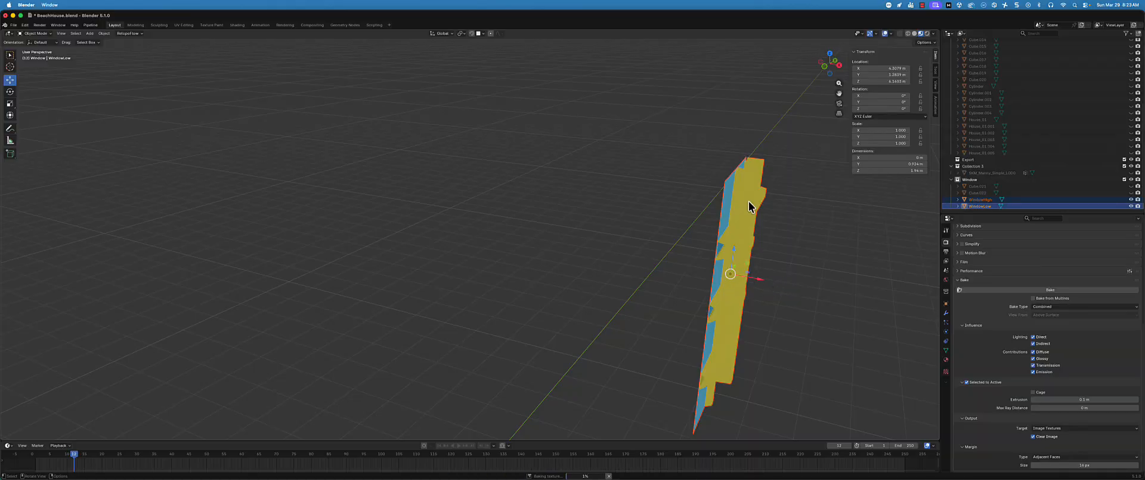
{"action": "middle_click_drag", "start_coordinate": [800, 317], "coordinate": [680, 341]}
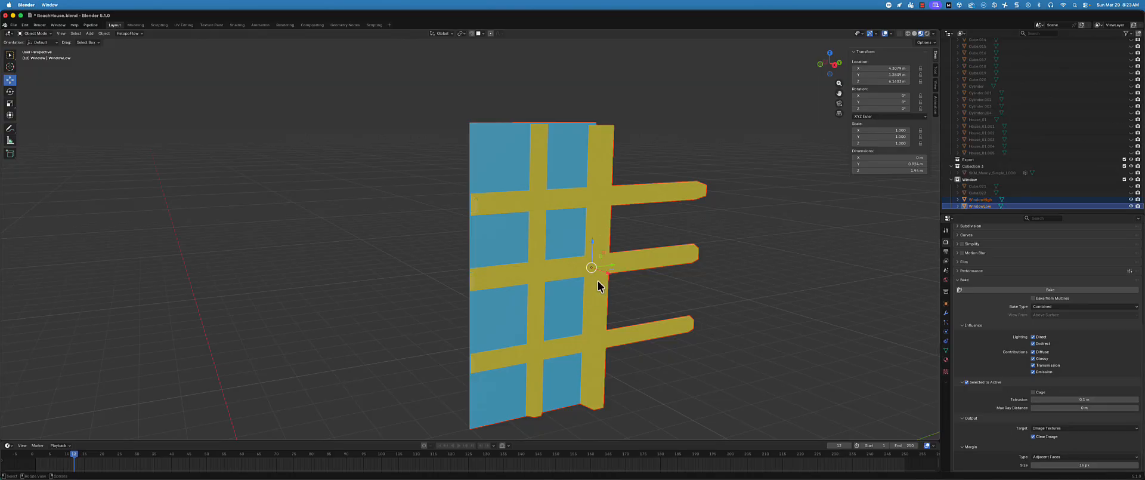
{"action": "left_click", "coordinate": [1131, 199]}
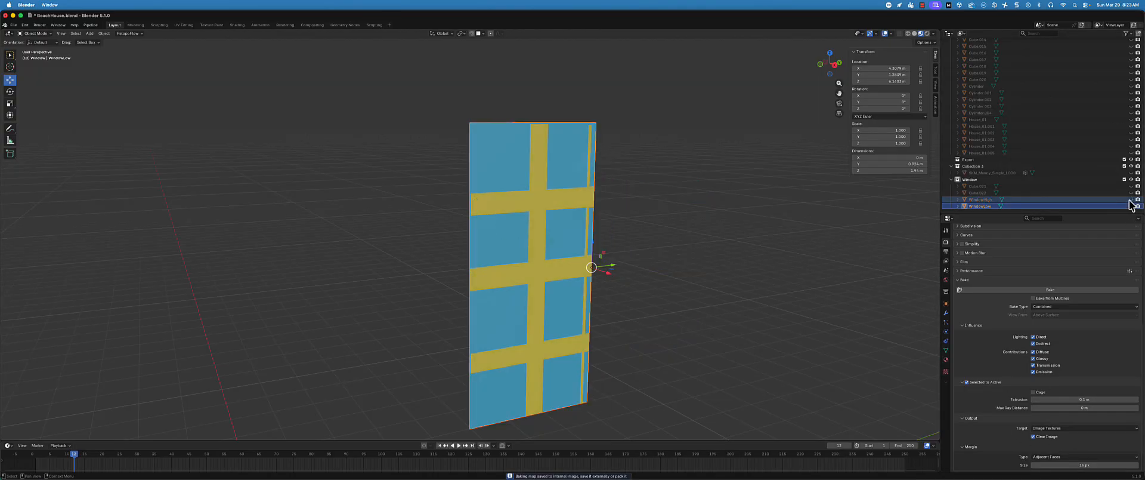
{"action": "middle_click_drag", "start_coordinate": [635, 273], "coordinate": [627, 267]}
{"action": "middle_click_drag", "start_coordinate": [550, 217], "coordinate": [596, 214]}
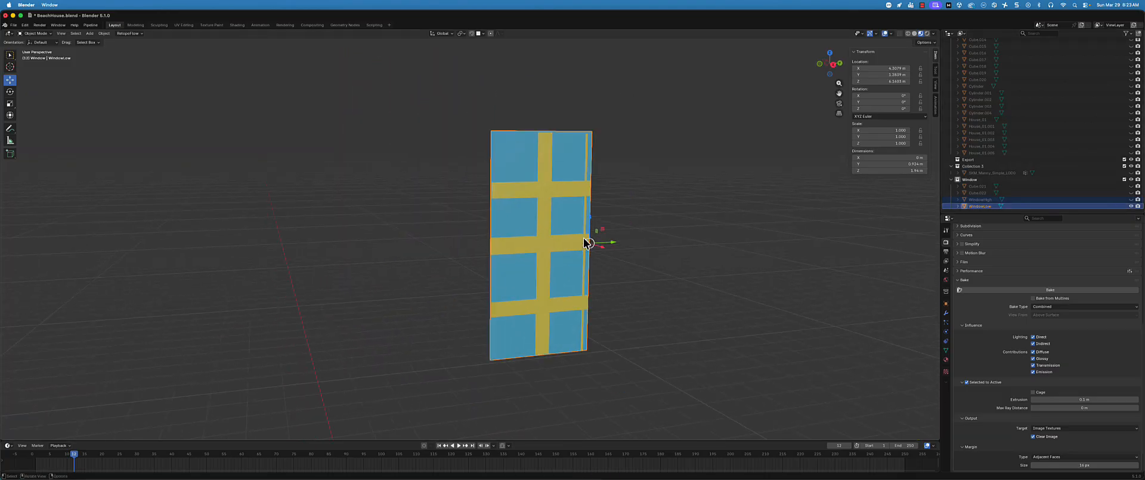
{"action": "left_click", "coordinate": [1131, 199]}
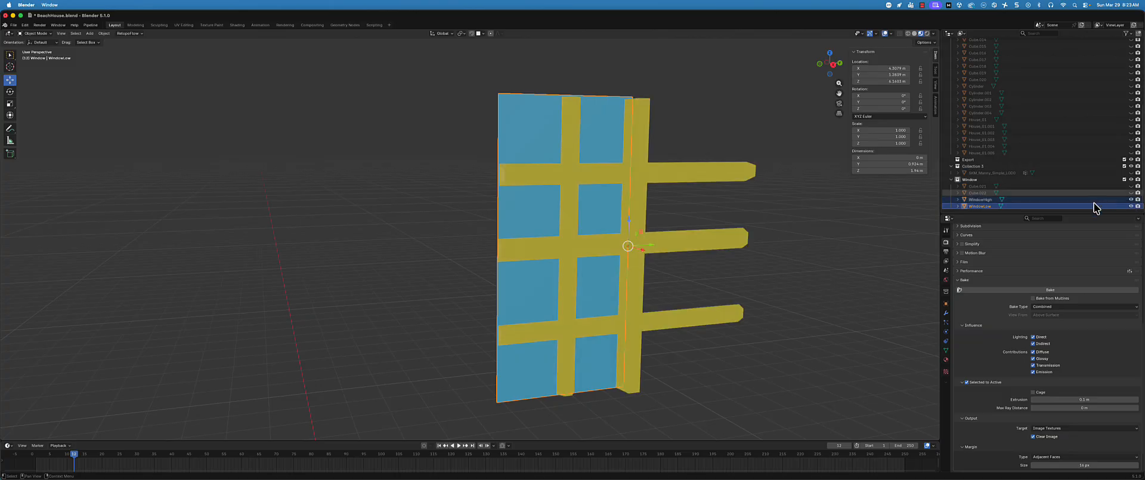
Select WindowLow on its own and display its material properties
{"action": "left_click", "coordinate": [994, 199]}
{"action": "scroll", "coordinate": [1001, 313], "scroll_direction": "down", "scroll_amount": 2}
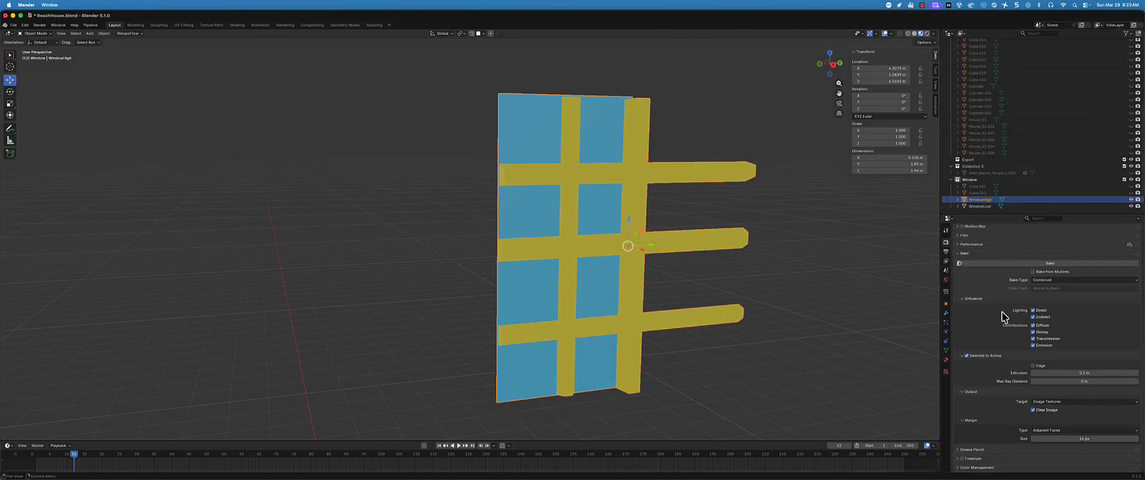
{"action": "scroll", "coordinate": [1002, 311], "scroll_direction": "up", "scroll_amount": 5}
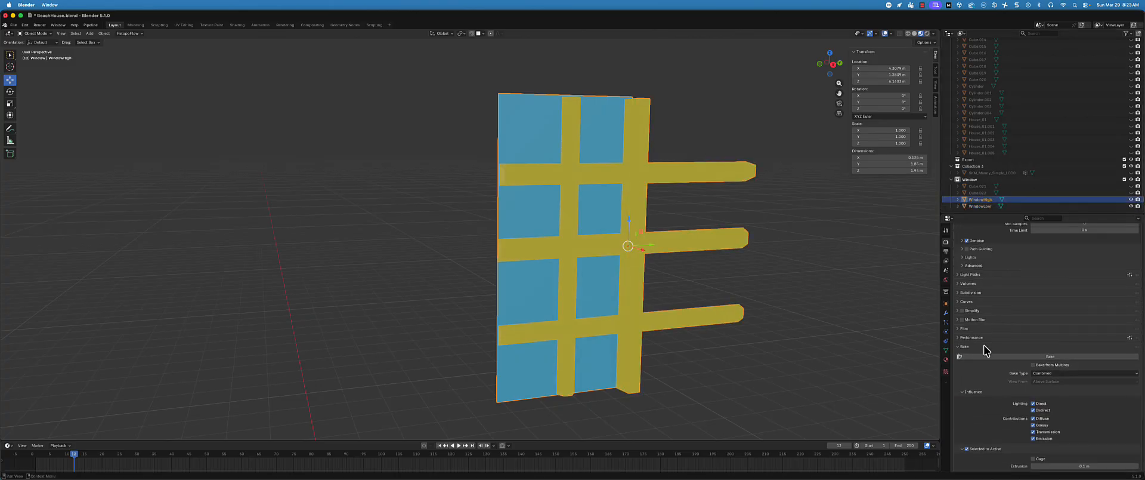
{"action": "left_click", "coordinate": [981, 206]}
{"action": "left_click", "coordinate": [945, 359]}
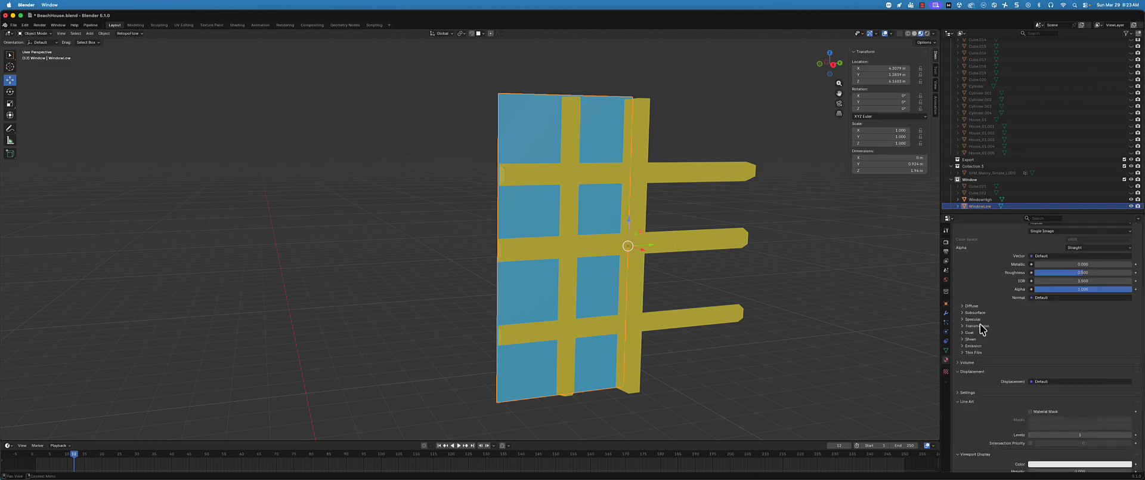
Look through the BeachHouseAssets_Low material's surface, displacement, settings and viewport display options, including the Normal input
{"action": "scroll", "coordinate": [976, 342], "scroll_direction": "down", "scroll_amount": 4}
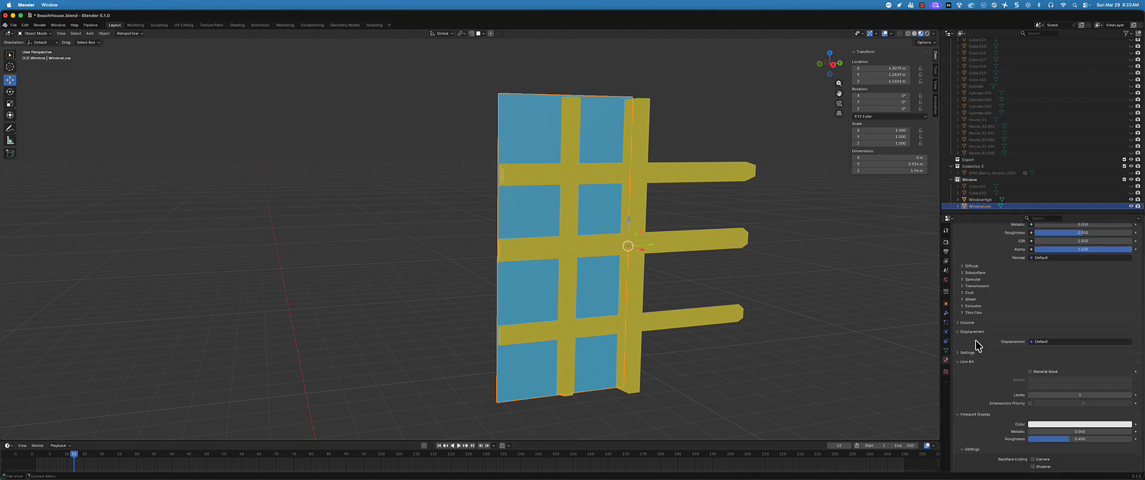
{"action": "scroll", "coordinate": [991, 337], "scroll_direction": "up", "scroll_amount": 5}
{"action": "scroll", "coordinate": [990, 339], "scroll_direction": "up", "scroll_amount": 5}
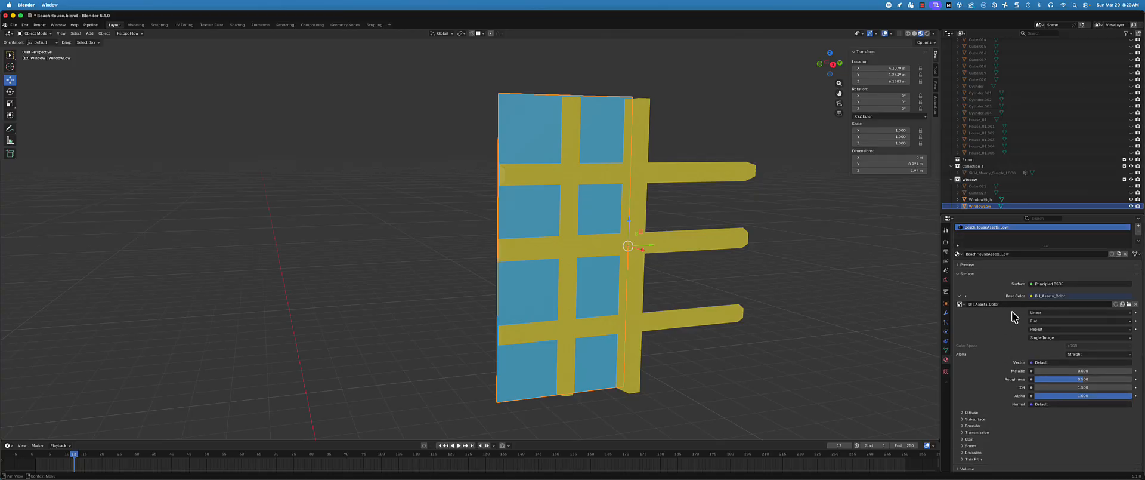
{"action": "scroll", "coordinate": [1012, 317], "scroll_direction": "down", "scroll_amount": 4}
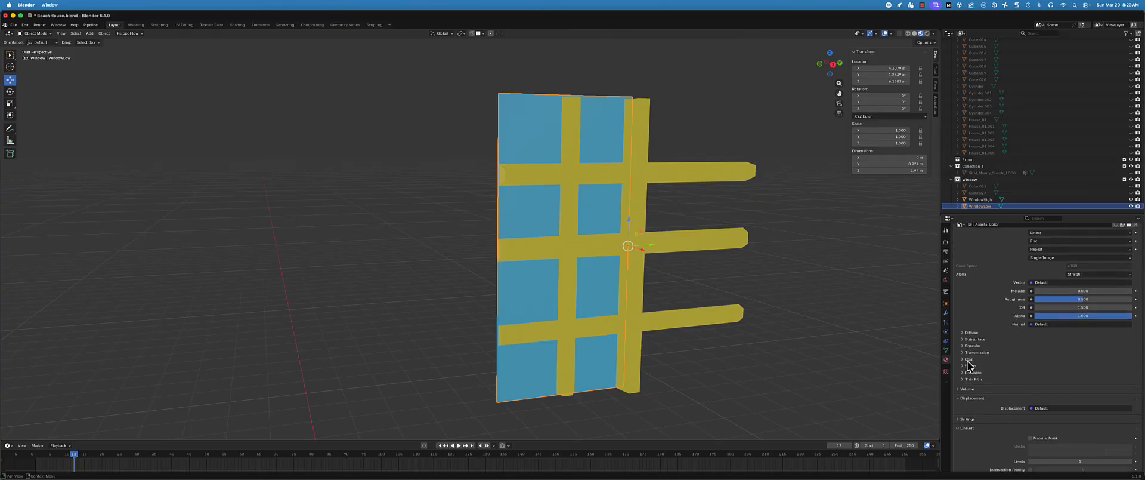
{"action": "scroll", "coordinate": [990, 370], "scroll_direction": "down", "scroll_amount": 3}
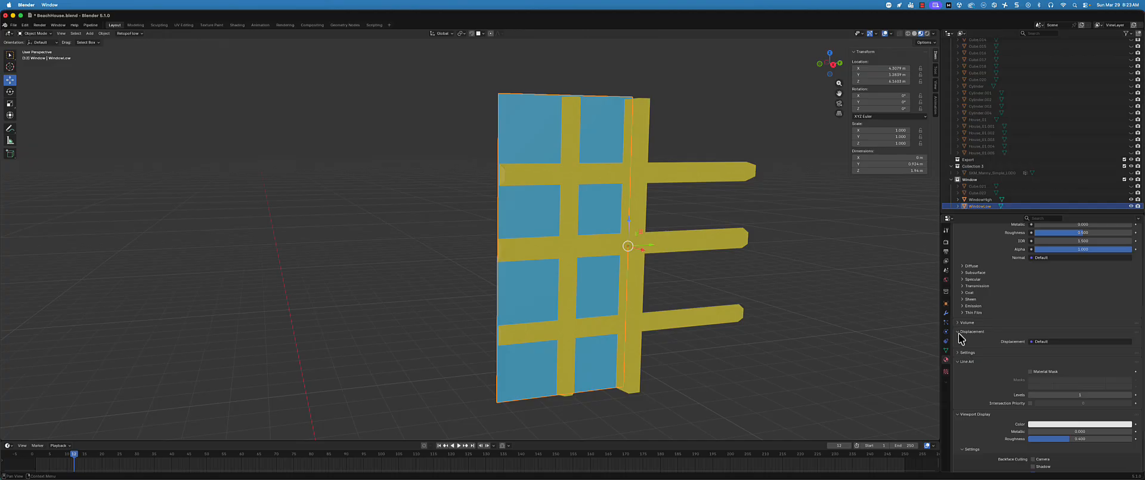
{"action": "left_click", "coordinate": [960, 353]}
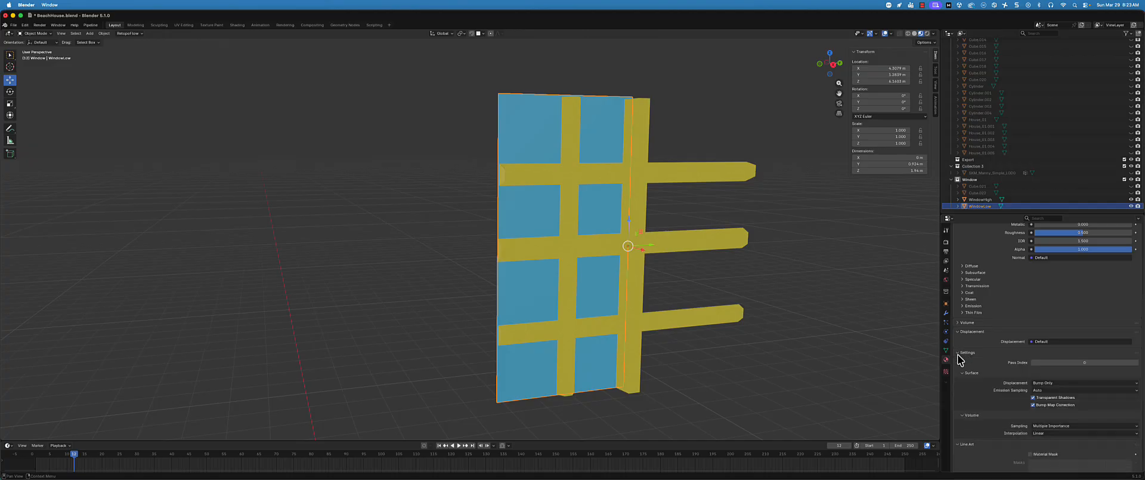
{"action": "left_click", "coordinate": [960, 353]}
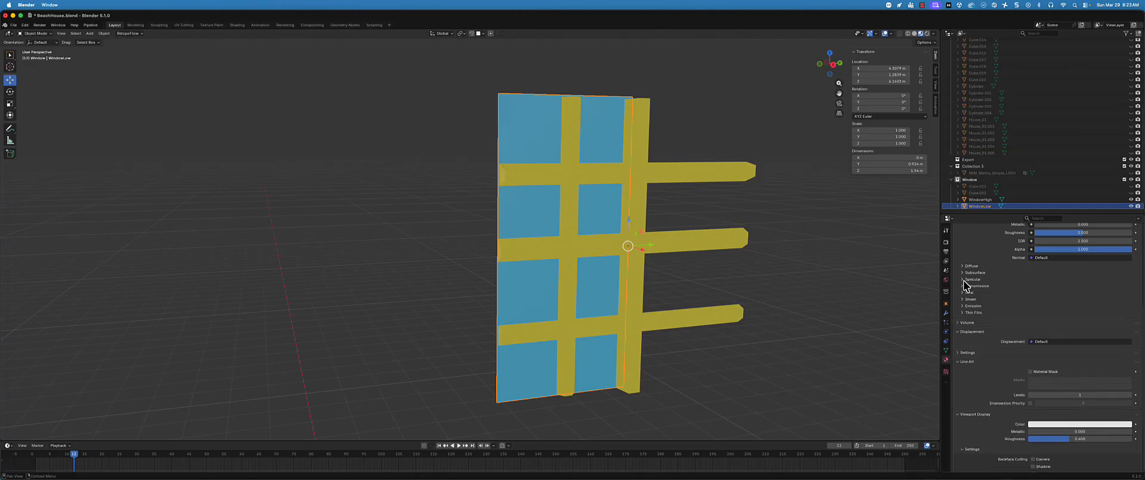
{"action": "scroll", "coordinate": [963, 279], "scroll_direction": "up", "scroll_amount": 6}
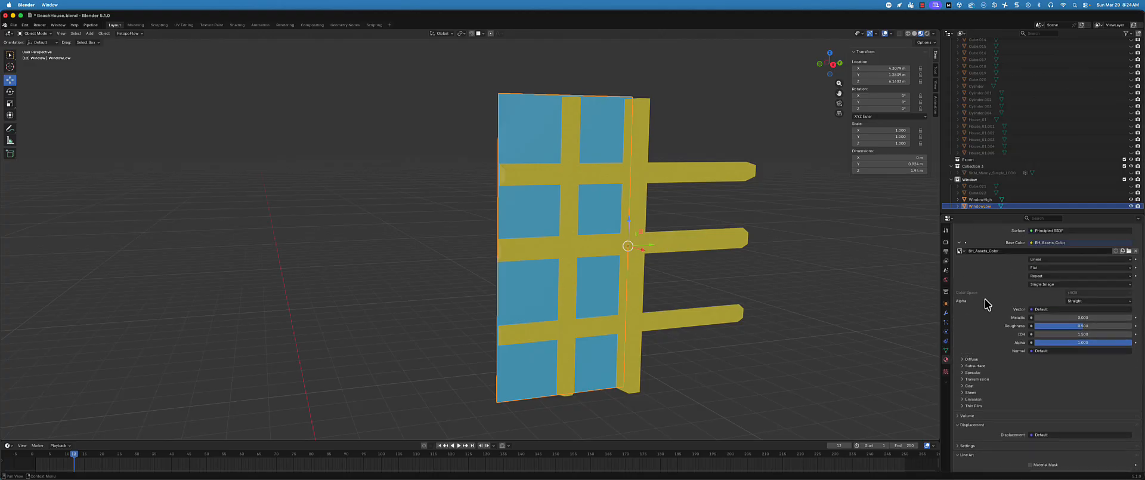
{"action": "scroll", "coordinate": [982, 370], "scroll_direction": "down", "scroll_amount": 6}
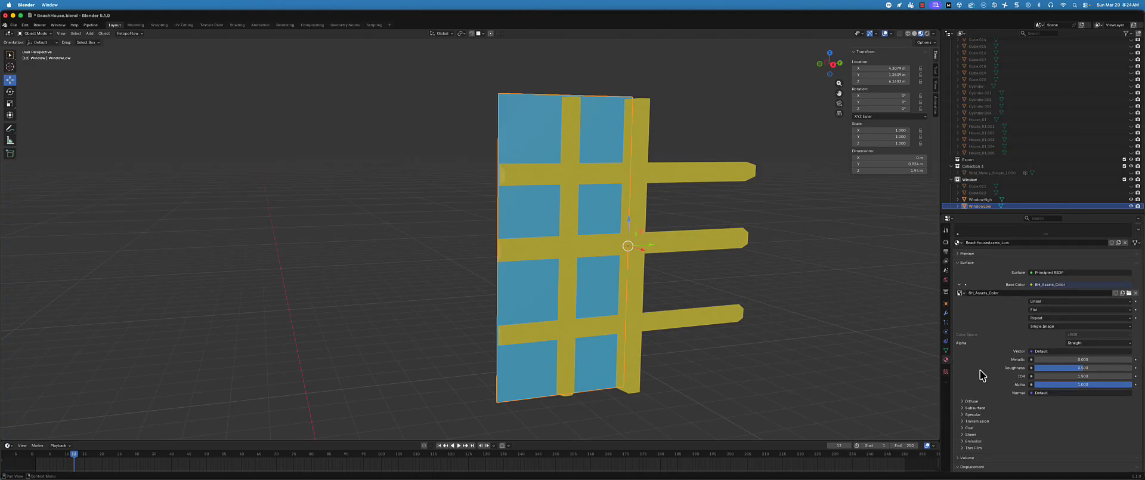
{"action": "scroll", "coordinate": [984, 374], "scroll_direction": "down", "scroll_amount": 3}
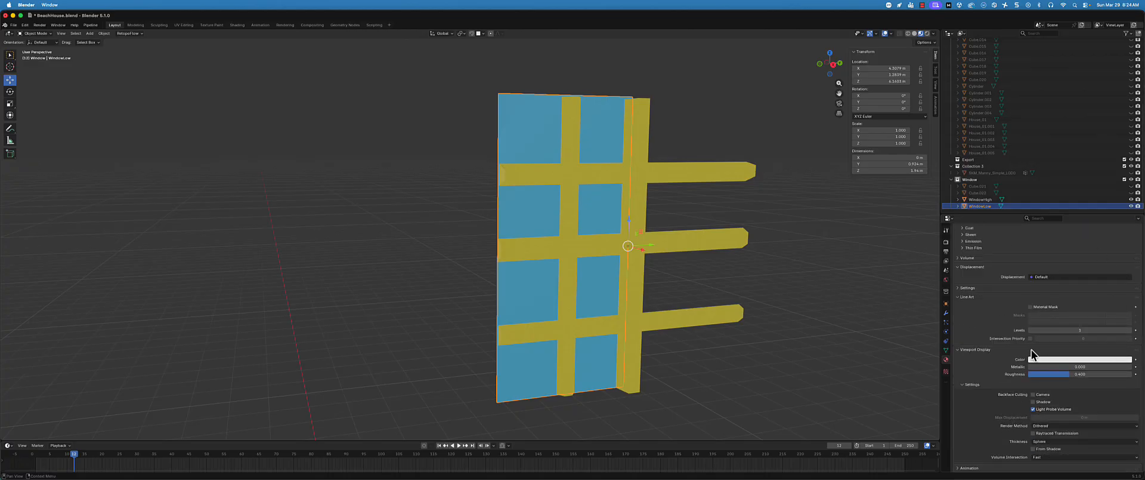
{"action": "scroll", "coordinate": [1033, 353], "scroll_direction": "down", "scroll_amount": 1}
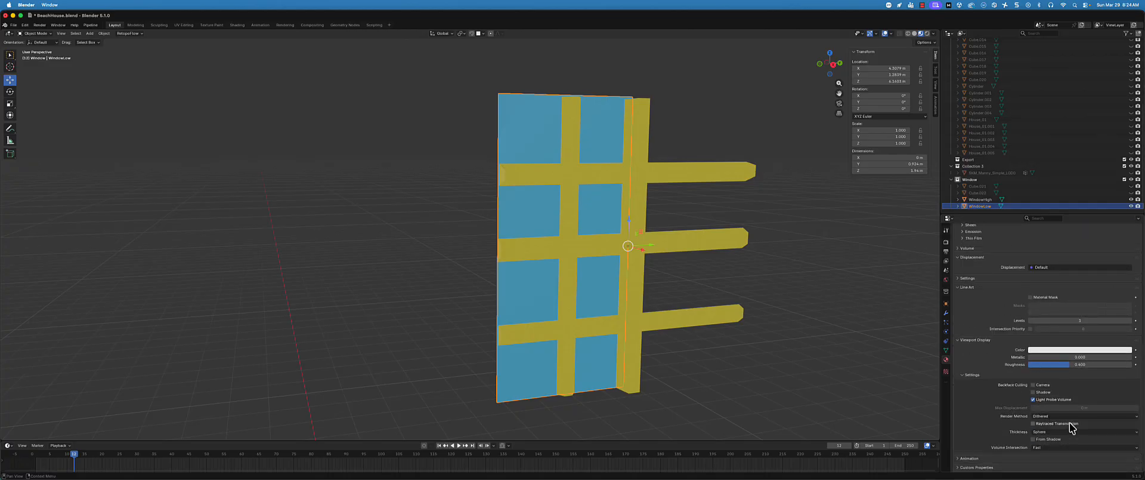
{"action": "scroll", "coordinate": [988, 386], "scroll_direction": "up", "scroll_amount": 3}
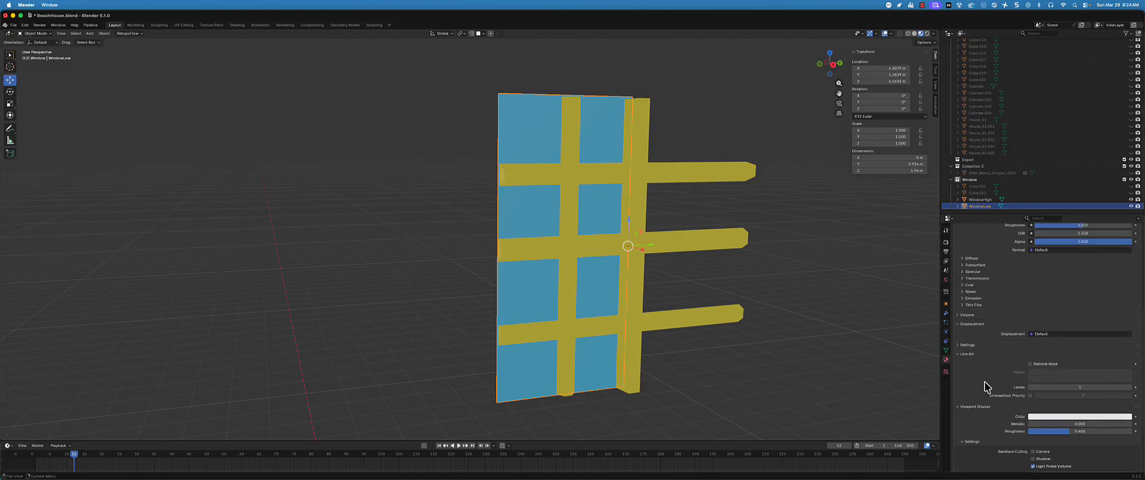
{"action": "scroll", "coordinate": [985, 385], "scroll_direction": "up", "scroll_amount": 7}
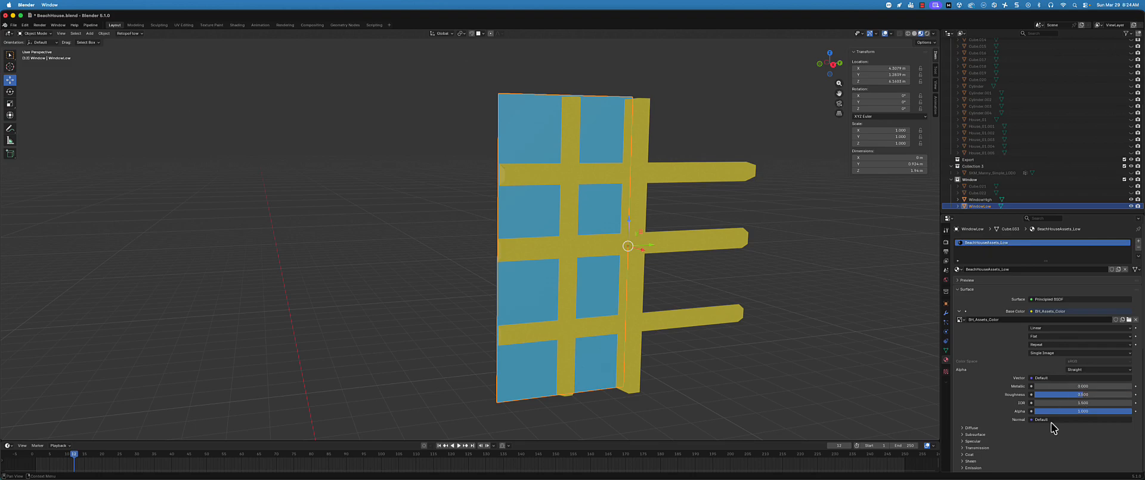
{"action": "scroll", "coordinate": [1053, 425], "scroll_direction": "down", "scroll_amount": 3}
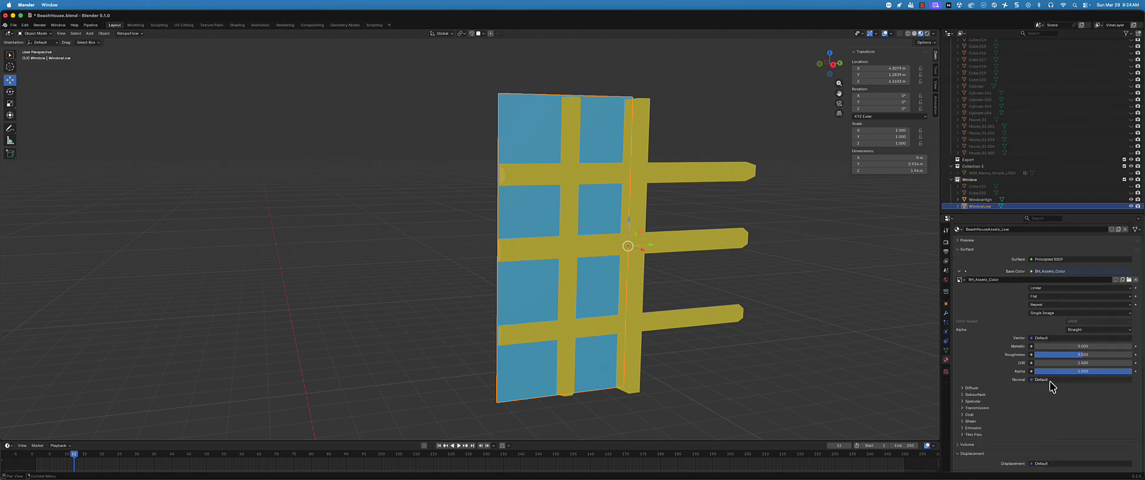
{"action": "left_click", "coordinate": [1030, 380]}
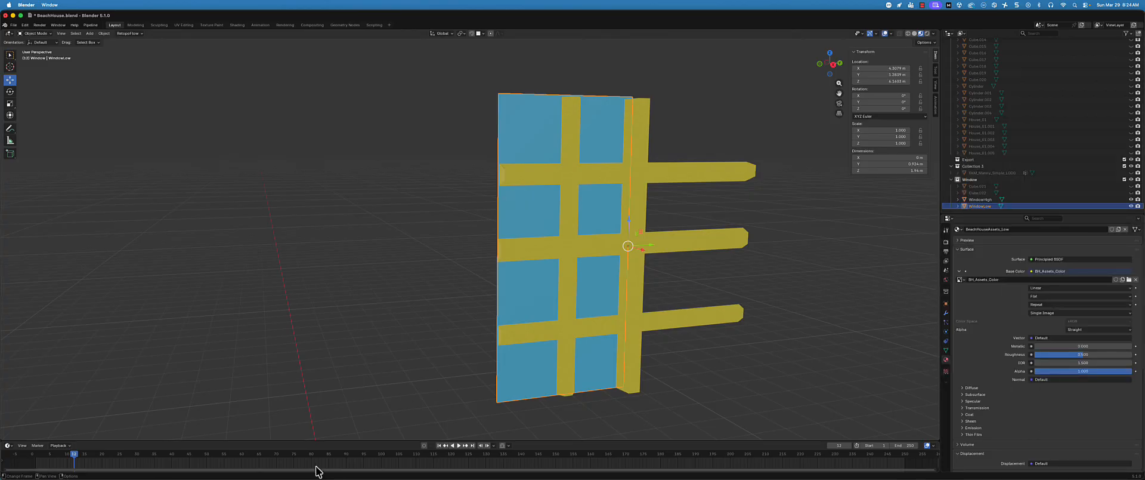
Turn the timeline area into a Shader Editor and enlarge it to about half the workspace height, showing WindowLow's material nodes
{"action": "left_click_drag", "start_coordinate": [321, 441], "coordinate": [339, 350]}
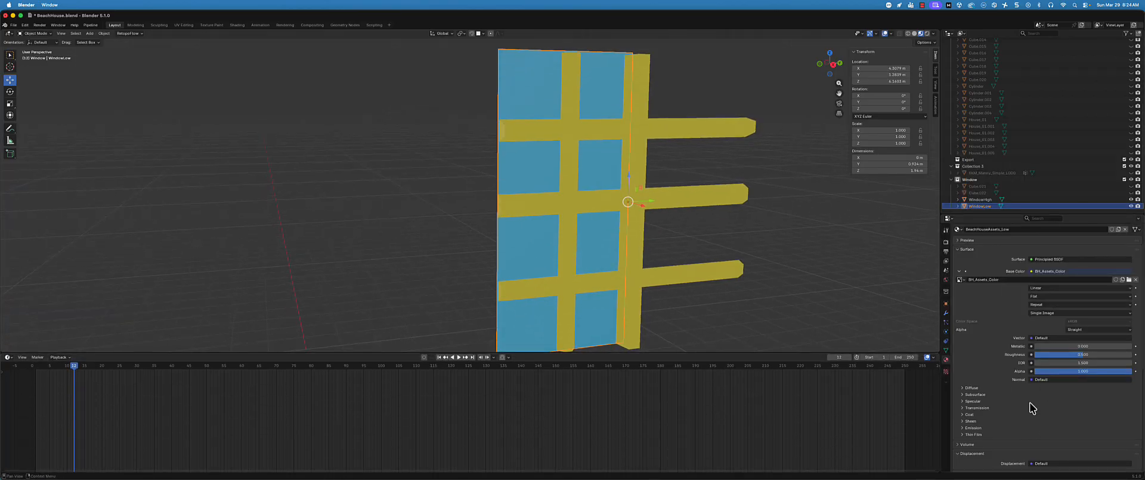
{"action": "scroll", "coordinate": [567, 242], "scroll_direction": "left", "scroll_amount": 5}
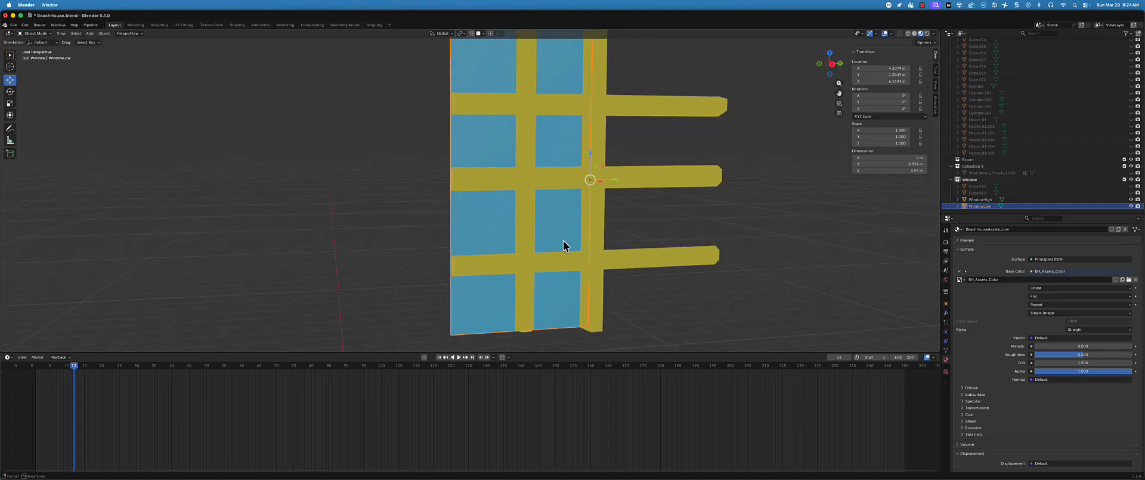
{"action": "scroll", "coordinate": [563, 242], "scroll_direction": "down", "scroll_amount": 3}
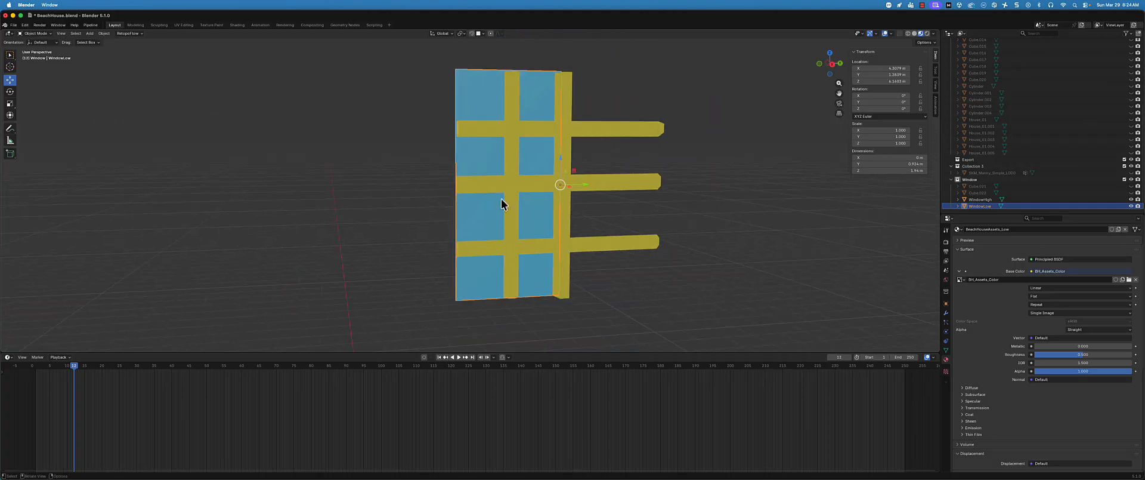
{"action": "left_click", "coordinate": [25, 357]}
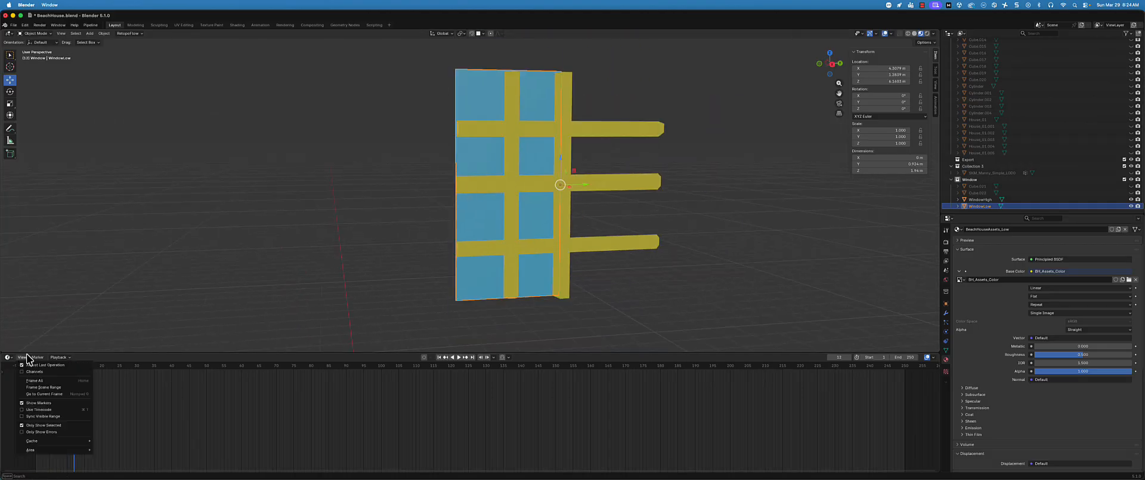
{"action": "left_click", "coordinate": [9, 358]}
{"action": "left_click", "coordinate": [8, 357]}
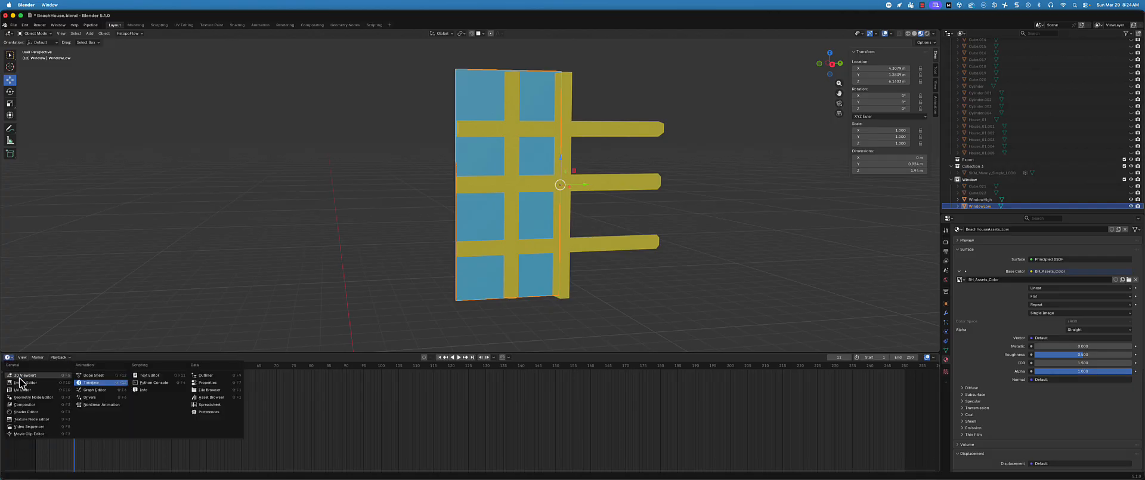
{"action": "left_click", "coordinate": [49, 412]}
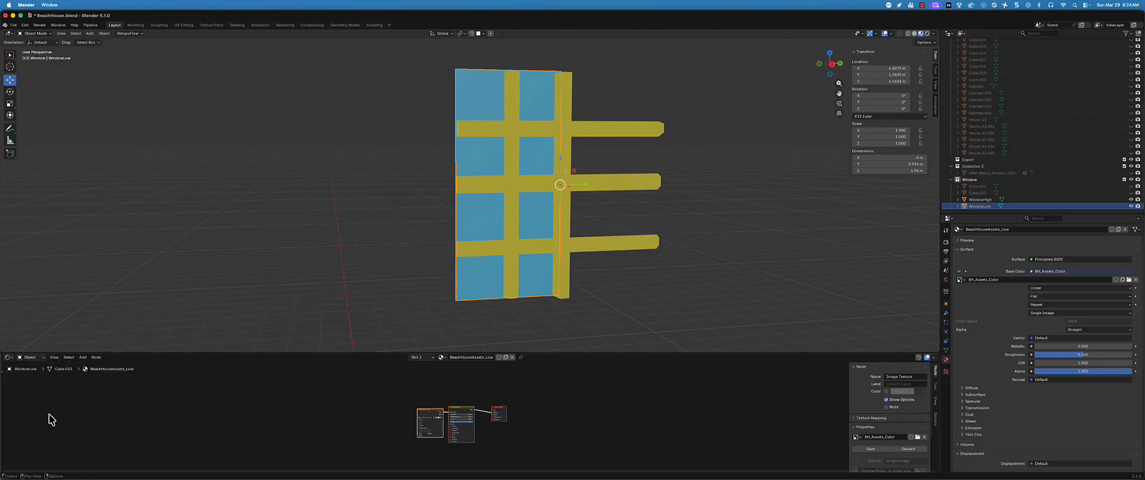
{"action": "left_click_drag", "start_coordinate": [343, 354], "coordinate": [354, 242]}
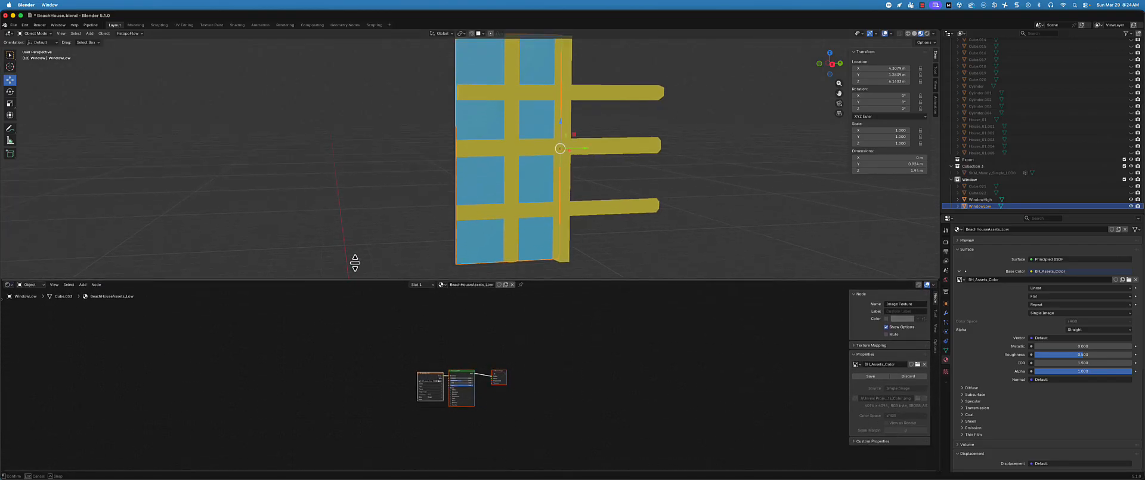
{"action": "scroll", "coordinate": [465, 394], "scroll_direction": "up", "scroll_amount": 5}
{"action": "scroll", "coordinate": [456, 408], "scroll_direction": "up", "scroll_amount": 1}
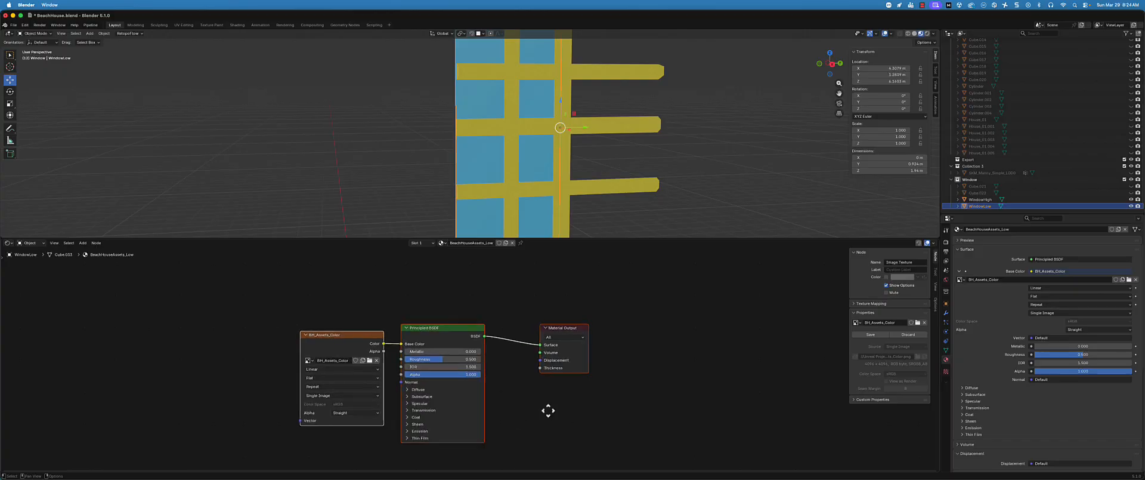
Move the BH_Assets_Color image texture node up and away from the Principled BSDF to free space beneath it
{"action": "middle_click_drag", "start_coordinate": [547, 410], "coordinate": [596, 371]}
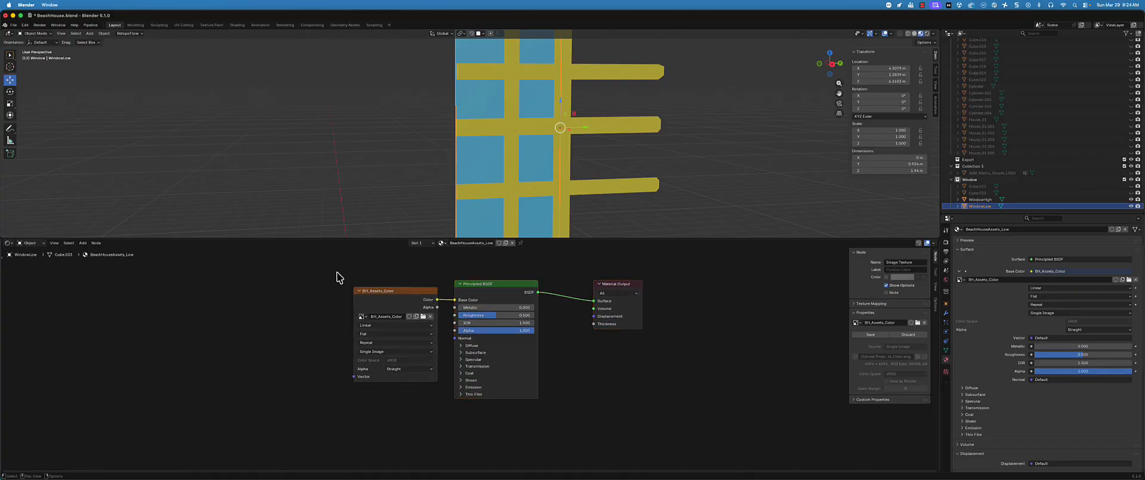
{"action": "middle_click_drag", "start_coordinate": [340, 276], "coordinate": [295, 331]}
{"action": "left_click_drag", "start_coordinate": [356, 331], "coordinate": [320, 269]}
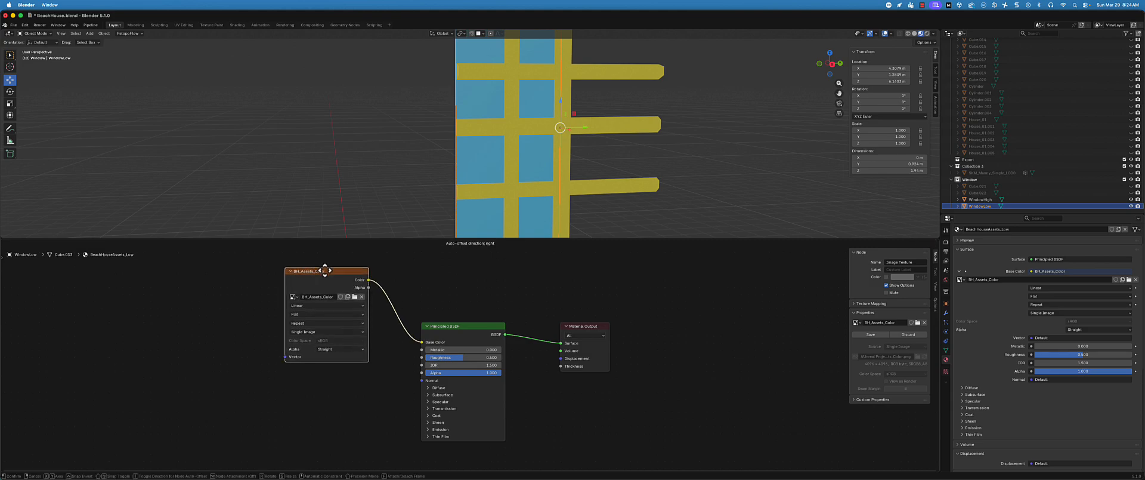
{"action": "middle_click_drag", "start_coordinate": [536, 421], "coordinate": [568, 407]}
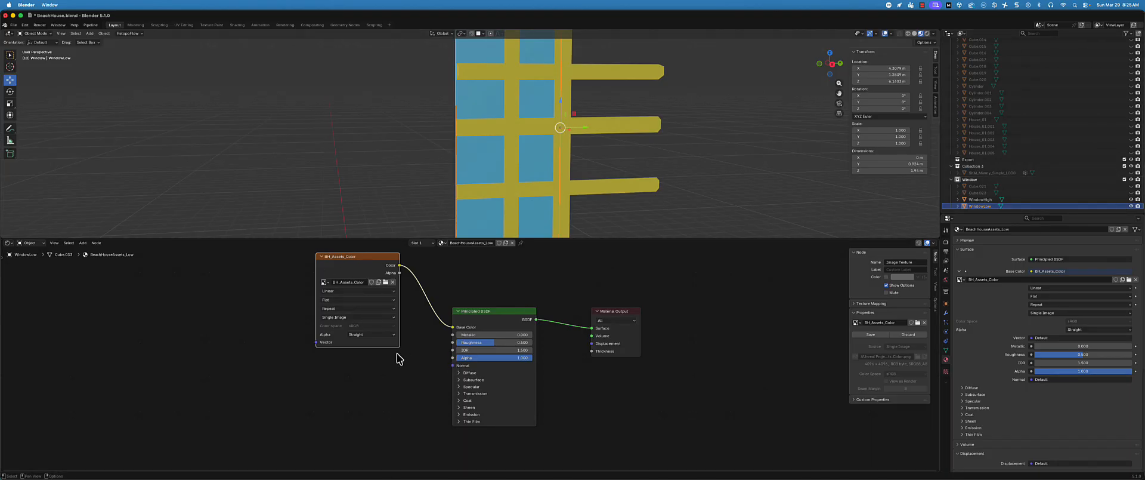
{"action": "middle_click_drag", "start_coordinate": [389, 370], "coordinate": [396, 367]}
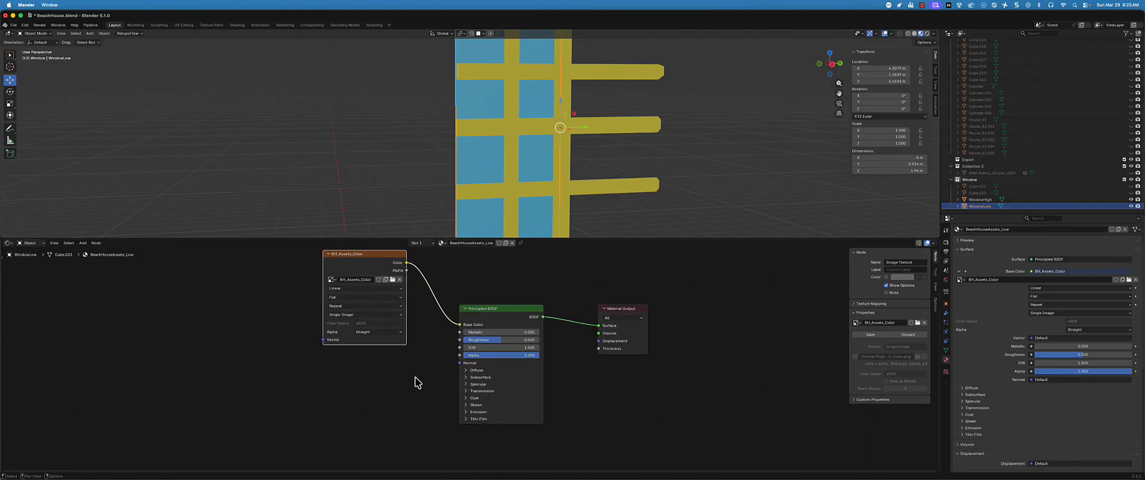
Add an Image Texture node below the BH_Assets_Color node and link its Color output to the Principled BSDF's Normal input
{"action": "left_click", "coordinate": [332, 398]}
{"action": "key", "text": "shift+a"}
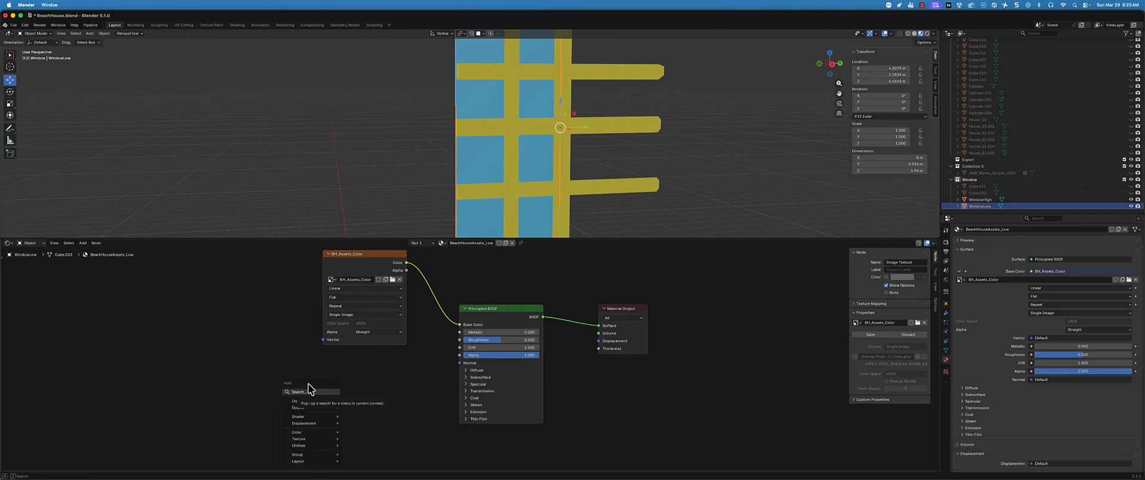
{"action": "left_click", "coordinate": [309, 391]}
{"action": "type", "text": "image"}
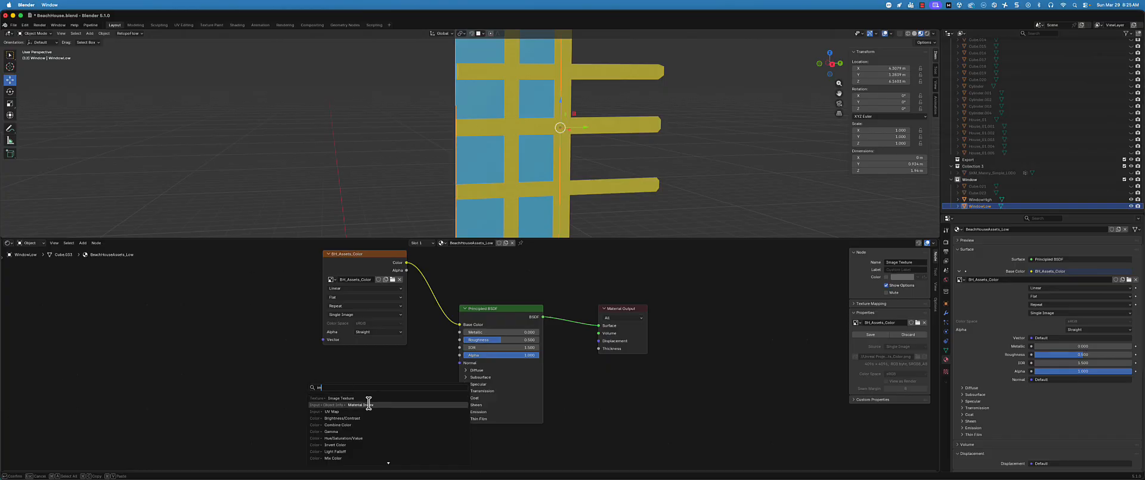
{"action": "key", "text": "Return"}
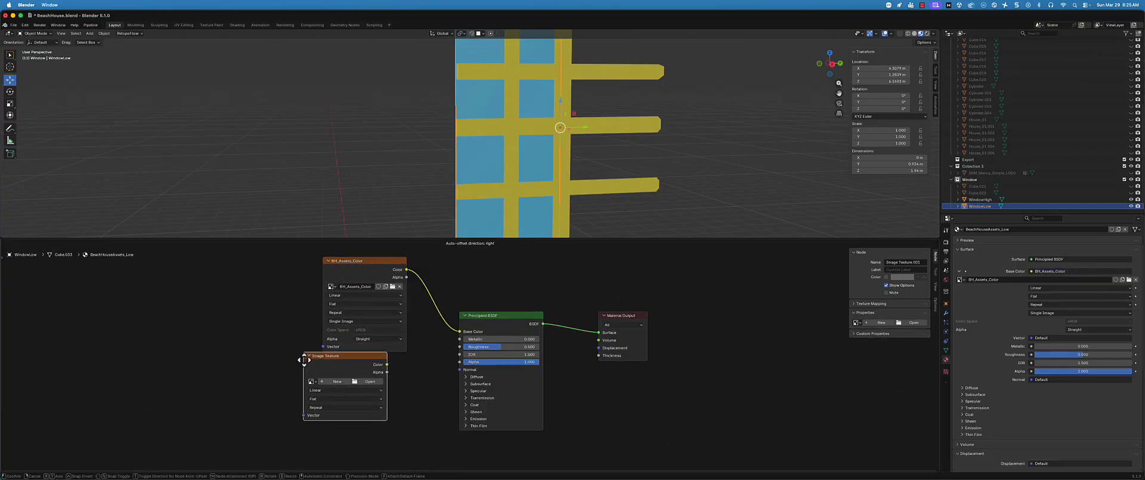
{"action": "left_click", "coordinate": [315, 383]}
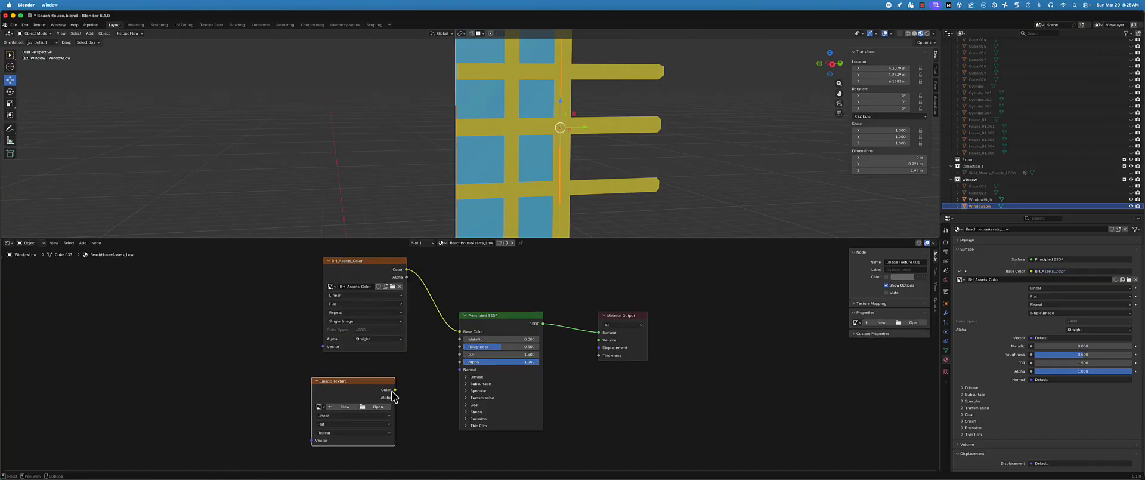
{"action": "left_click_drag", "start_coordinate": [395, 390], "coordinate": [470, 373]}
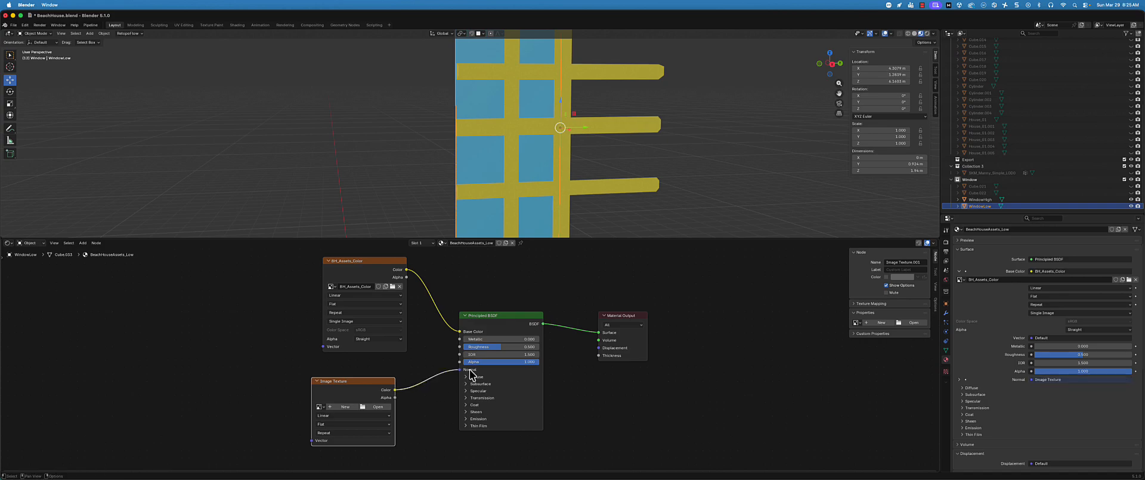
Create a new 4096 × 4096 px image named BH_Assets_Normal in the added Image Texture node, without alpha
{"action": "left_click", "coordinate": [330, 407]}
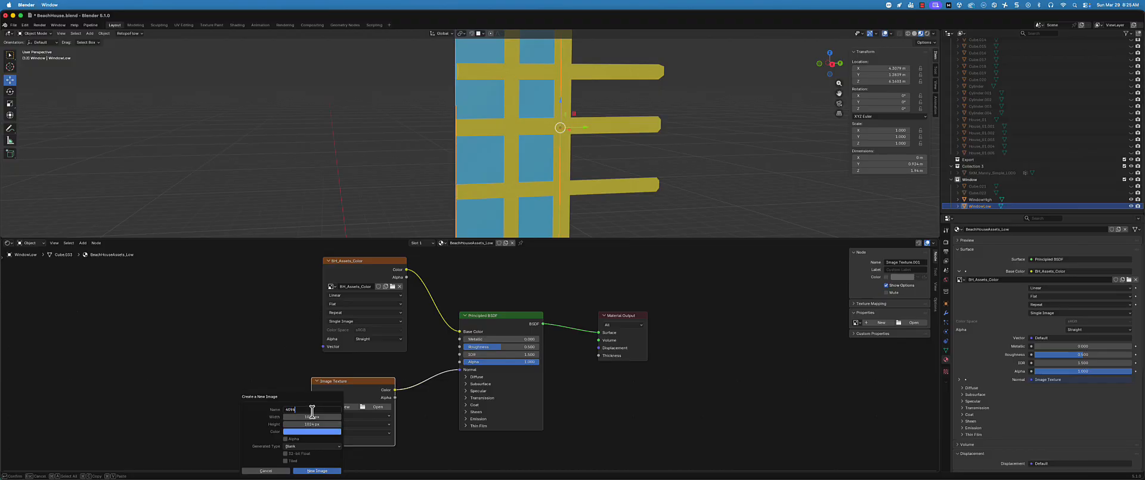
{"action": "key", "text": "super+a"}
{"action": "left_click_drag", "start_coordinate": [304, 410], "coordinate": [240, 413]}
{"action": "type", "text": "BH_A"}
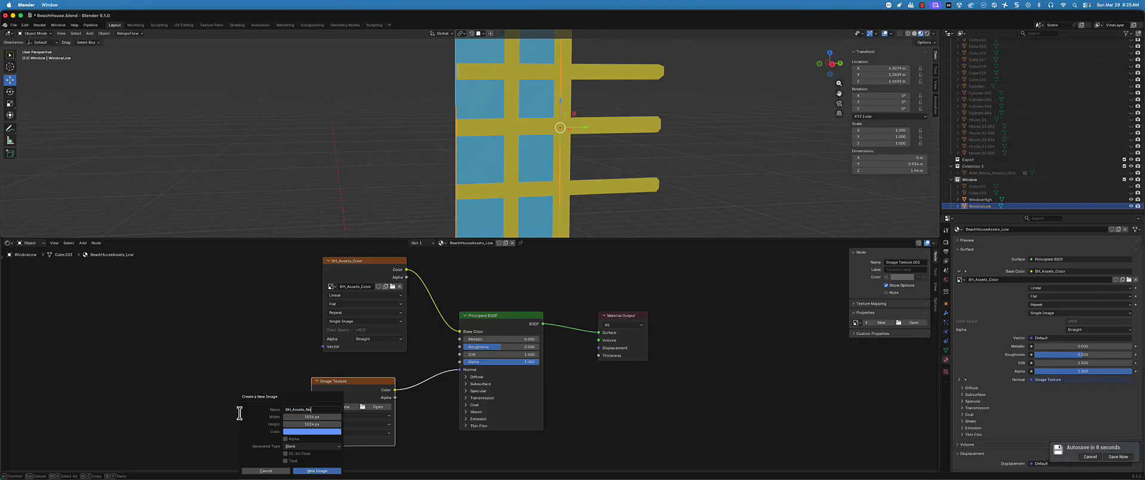
{"action": "left_click", "coordinate": [314, 416]}
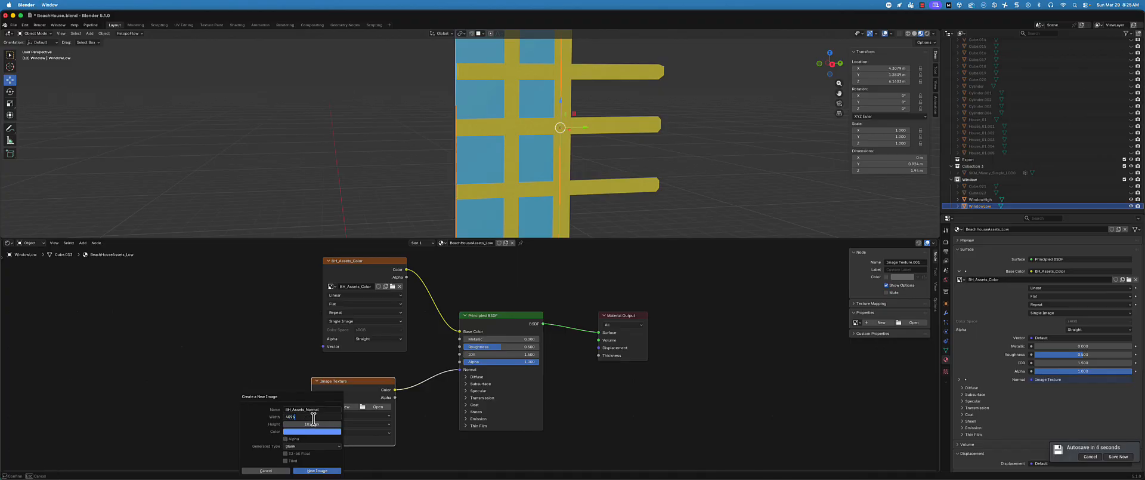
{"action": "left_click", "coordinate": [326, 424]}
{"action": "left_click", "coordinate": [258, 432]}
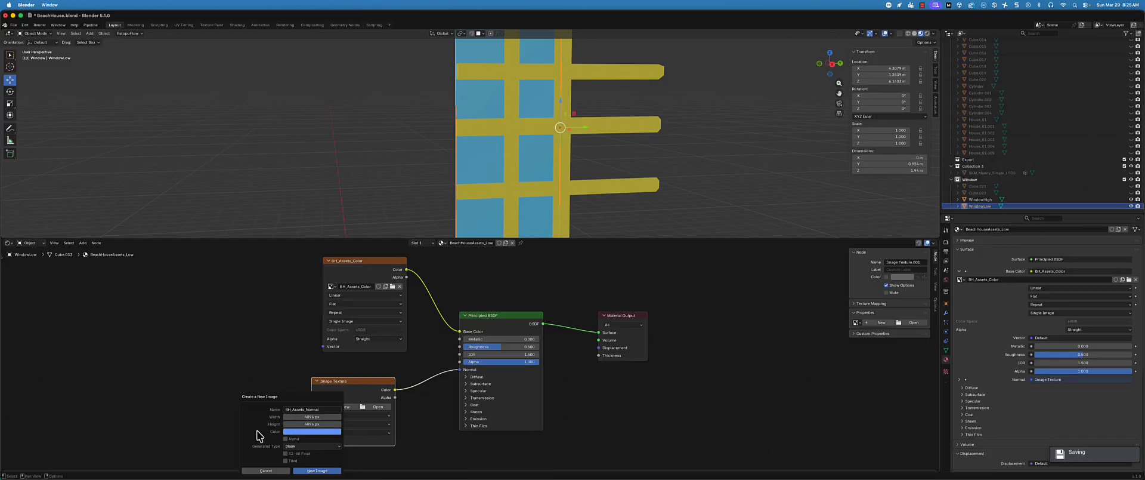
{"action": "left_click", "coordinate": [317, 471]}
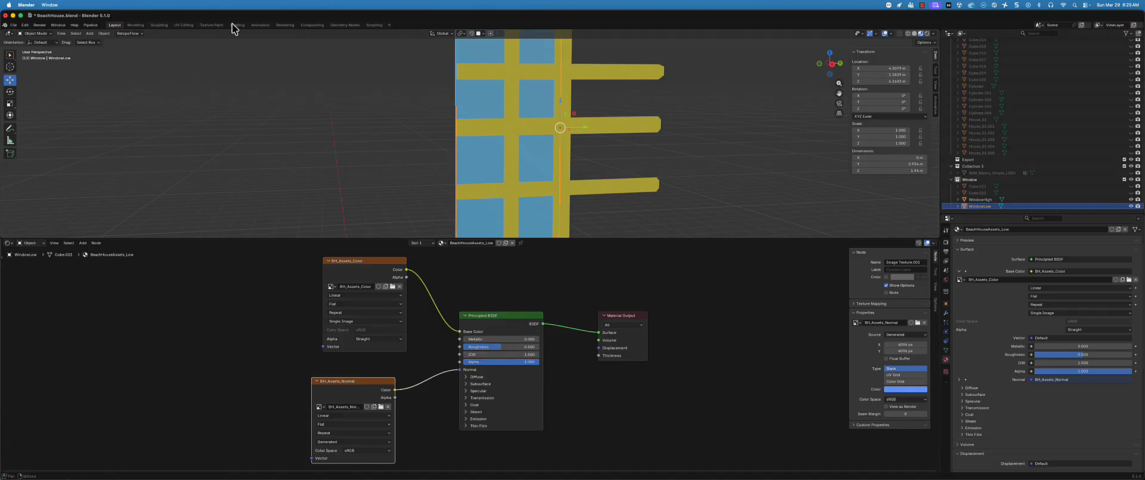
Switch to the Texture Paint workspace and view the whole BeachHouseAssets_High image in the image editor
{"action": "left_click", "coordinate": [211, 25]}
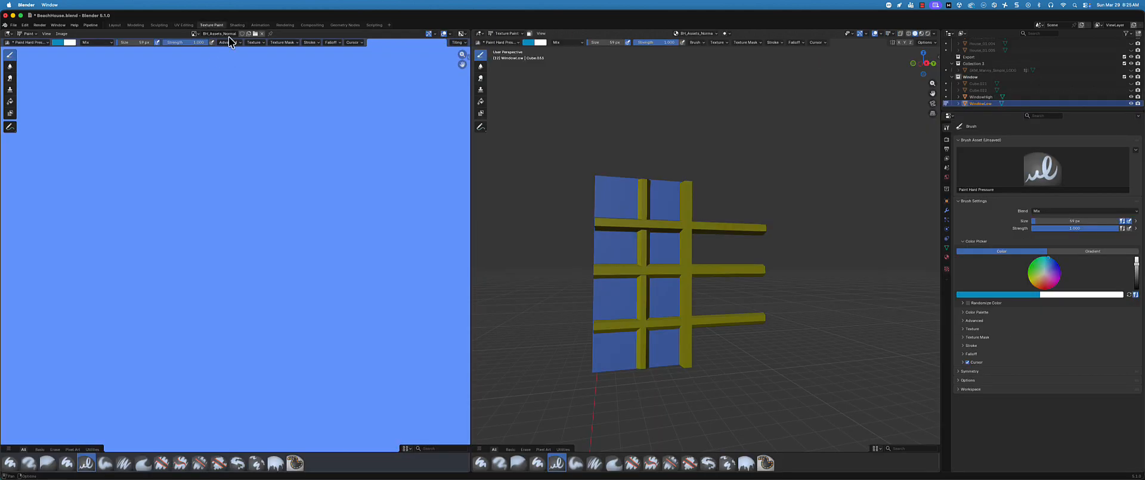
{"action": "left_click", "coordinate": [195, 34]}
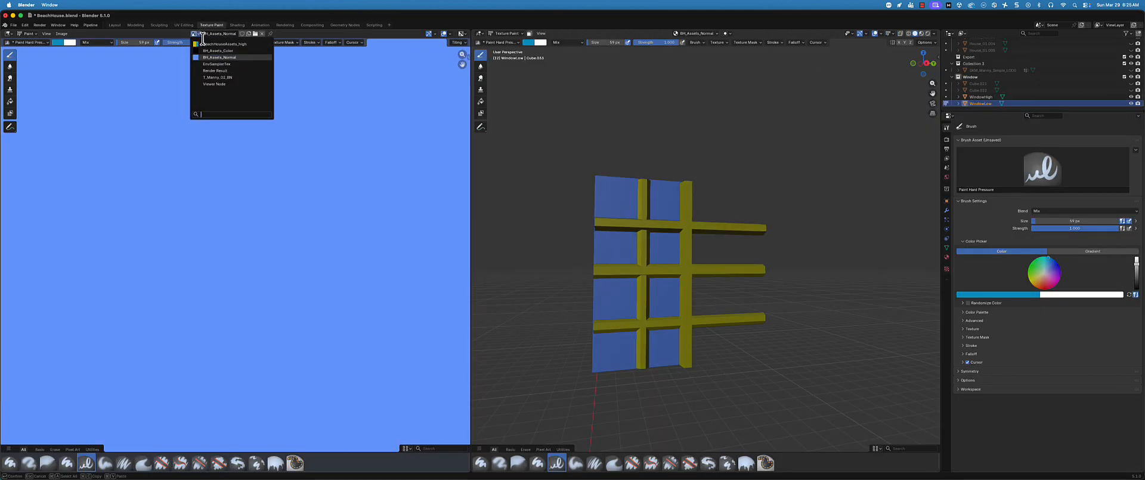
{"action": "left_click", "coordinate": [220, 44]}
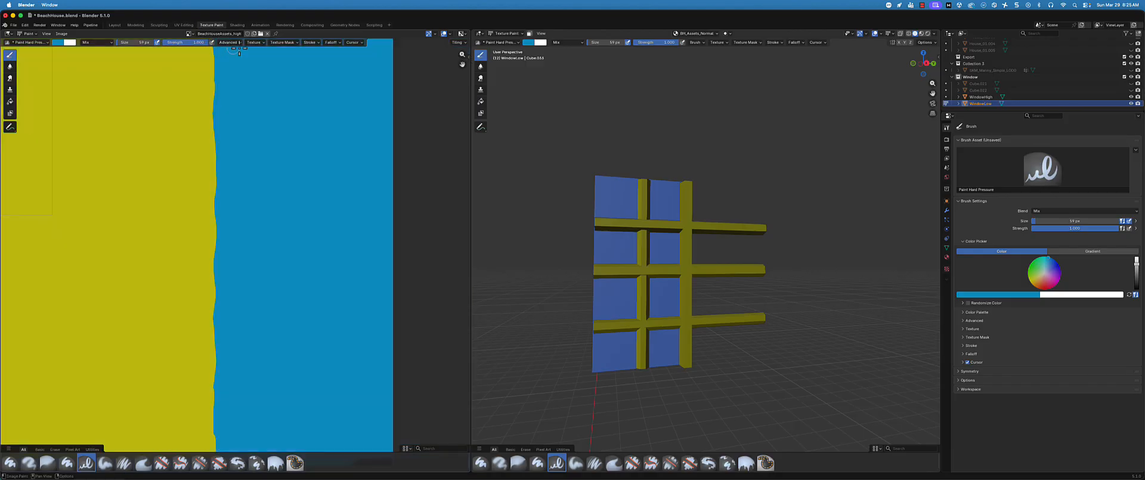
{"action": "scroll", "coordinate": [244, 194], "scroll_direction": "down", "scroll_amount": 4}
{"action": "scroll", "coordinate": [217, 225], "scroll_direction": "left", "scroll_amount": 1}
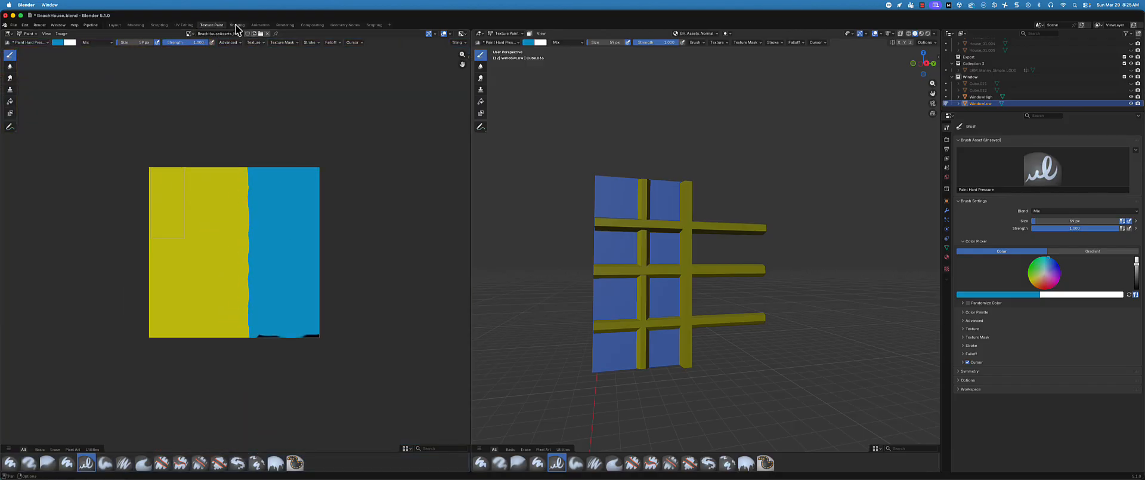
Display the BH_Assets_Color image and save it to its file, undoing the stray brush stroke on it
{"action": "left_click", "coordinate": [189, 34]}
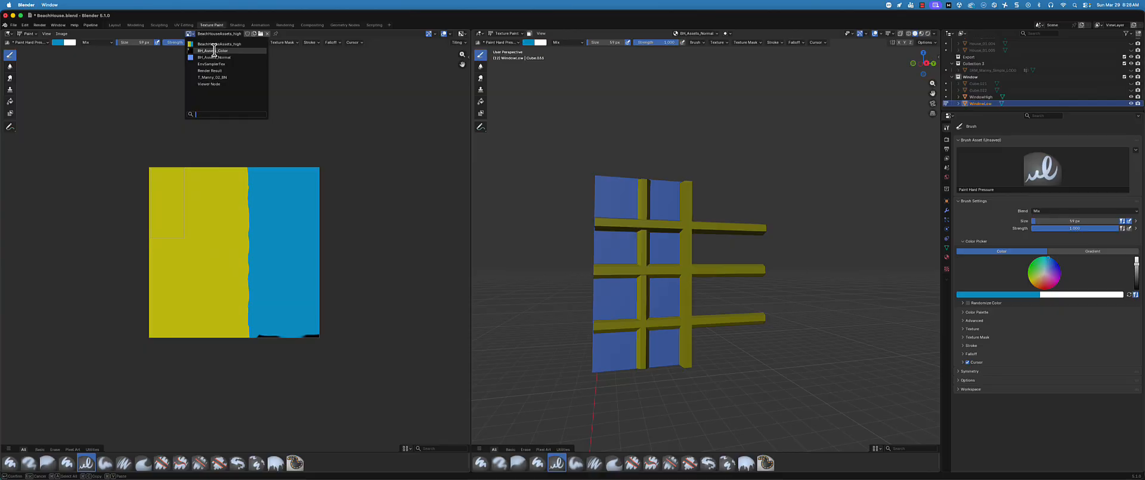
{"action": "left_click", "coordinate": [214, 50]}
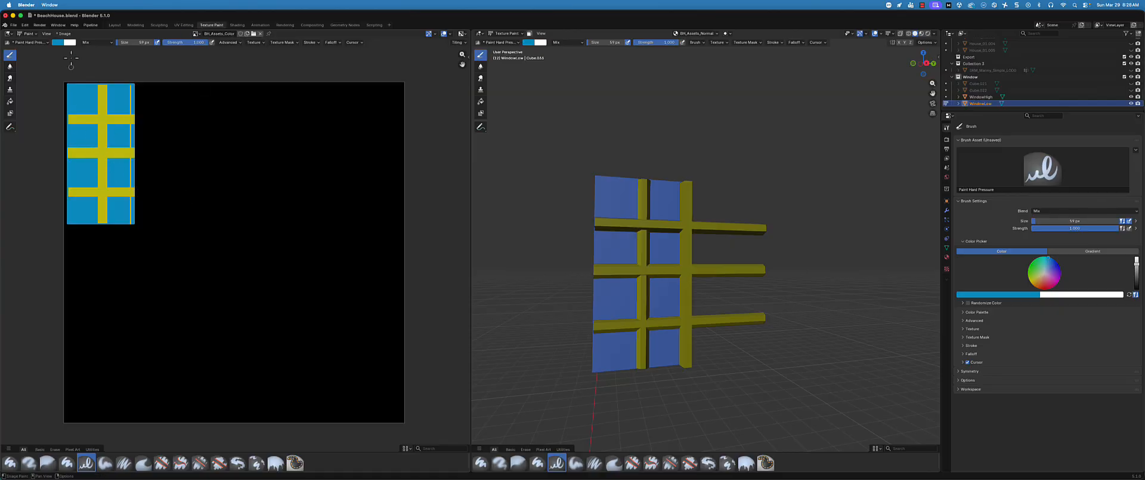
{"action": "left_click", "coordinate": [63, 33]}
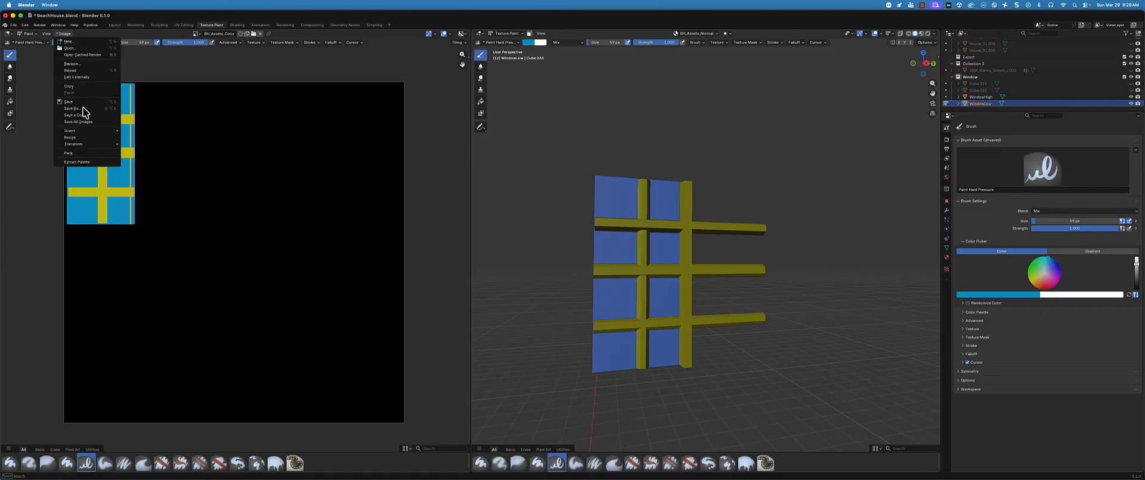
{"action": "left_click", "coordinate": [78, 102]}
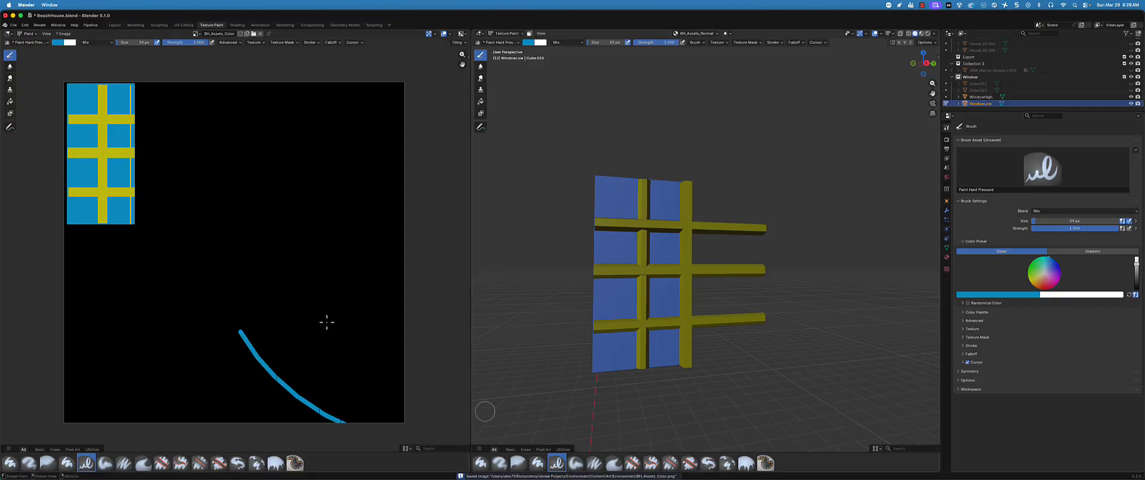
{"action": "key", "text": "ctrl+z"}
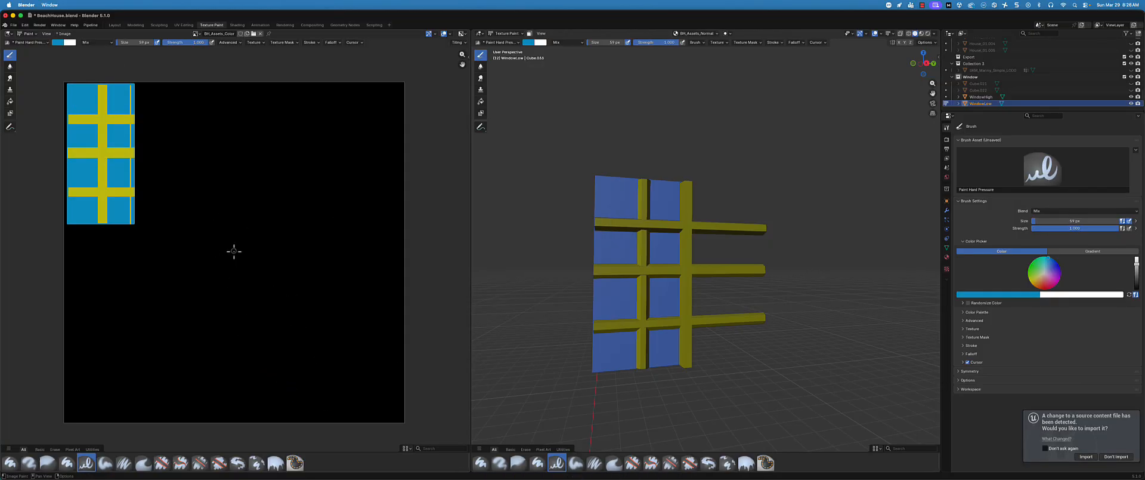
Switch to Unreal Editor and accept the import of the changed source file to refresh the BH_Assets_Color texture
{"action": "key", "text": "super+Tab"}
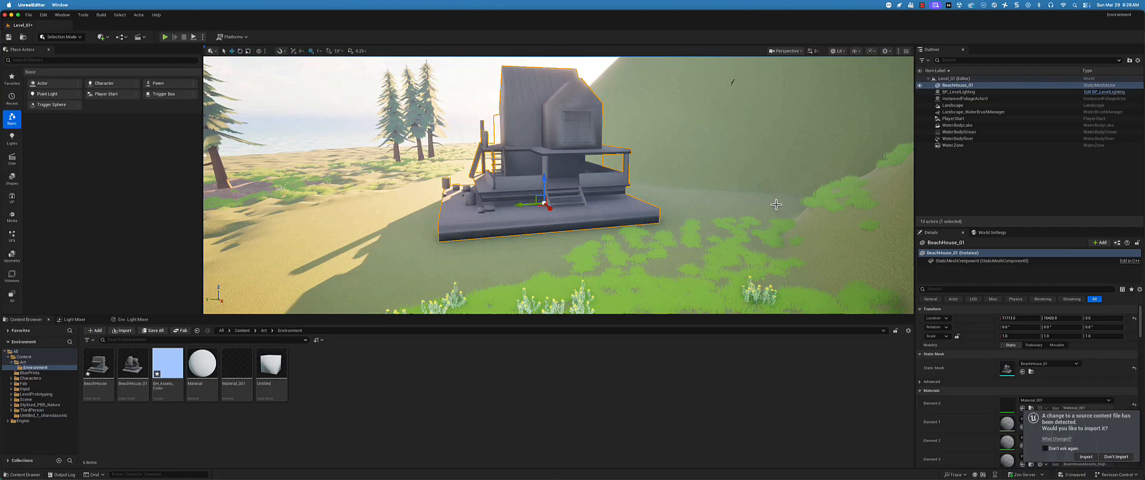
{"action": "left_click", "coordinate": [1087, 456]}
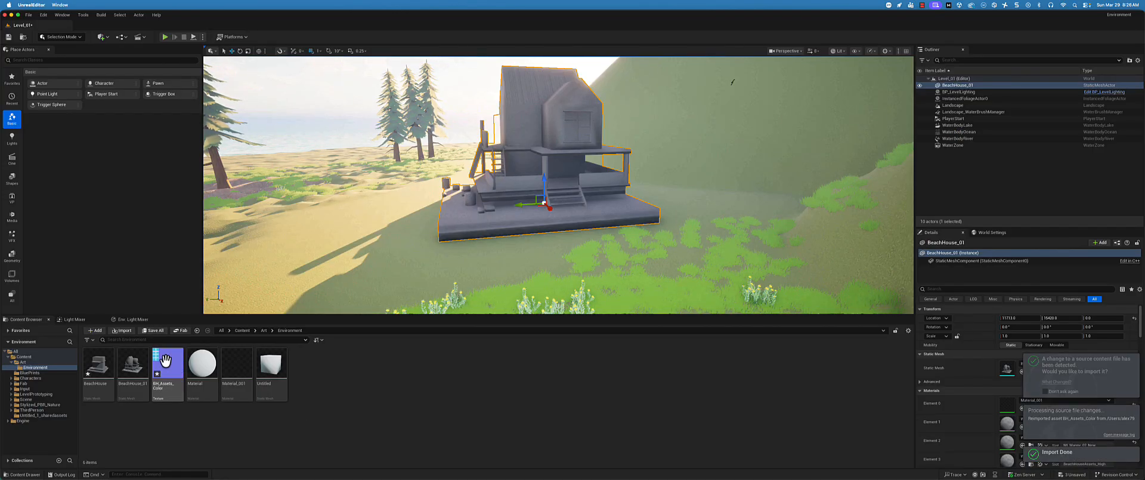
{"action": "mouse_move", "coordinate": [163, 362]}
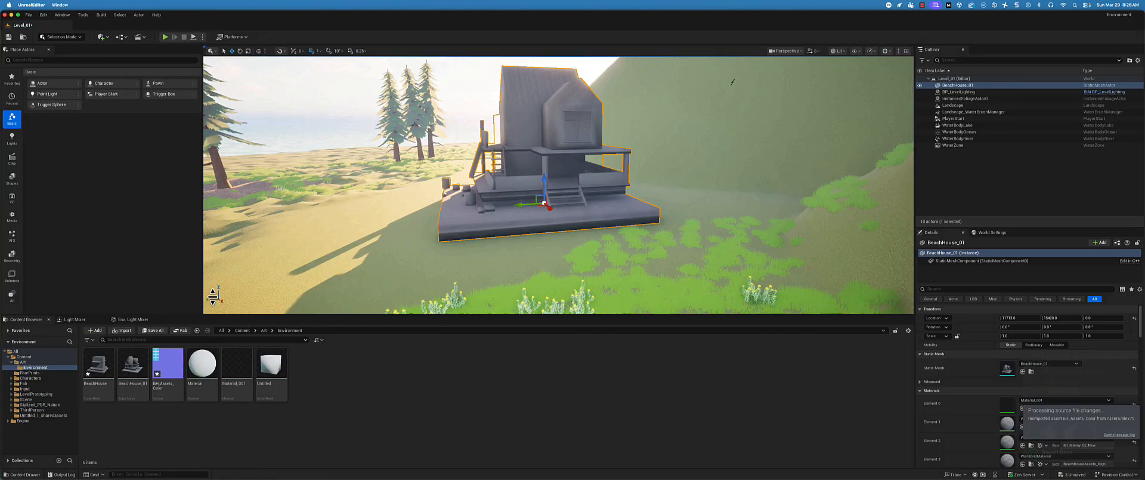
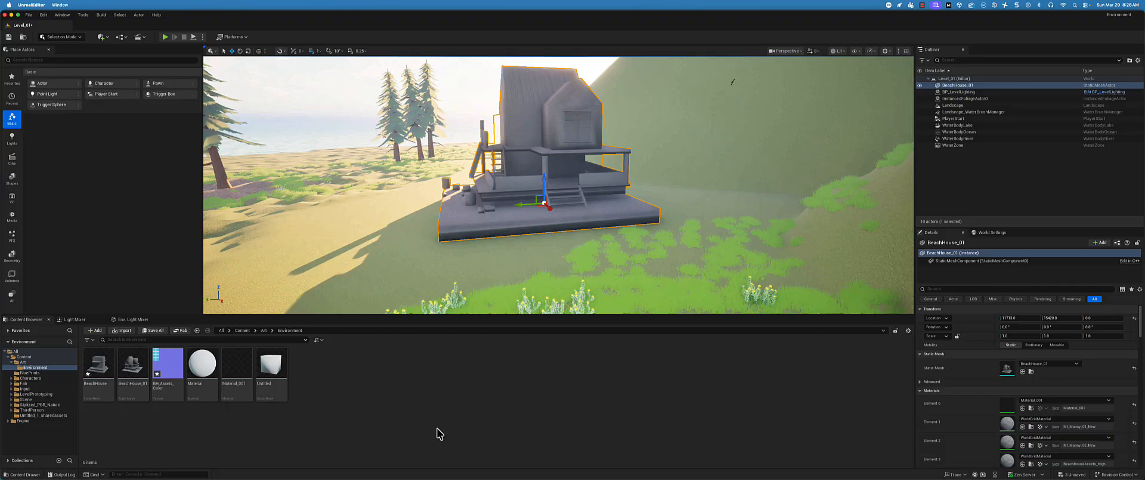
Switch to Blender's Layout workspace and select WindowHigh together with WindowLow, keeping WindowLow as the active object
{"action": "key", "text": "super+Tab"}
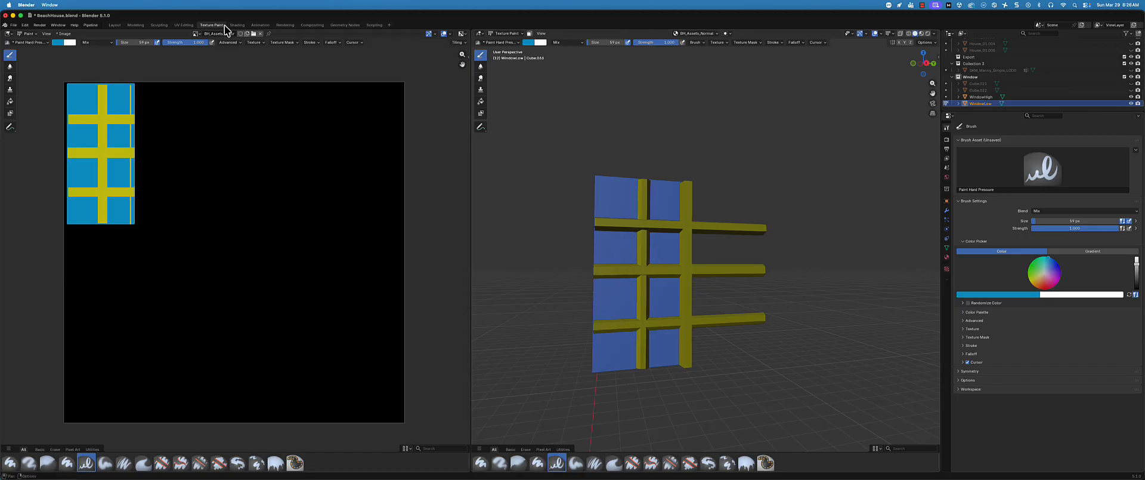
{"action": "left_click", "coordinate": [115, 25]}
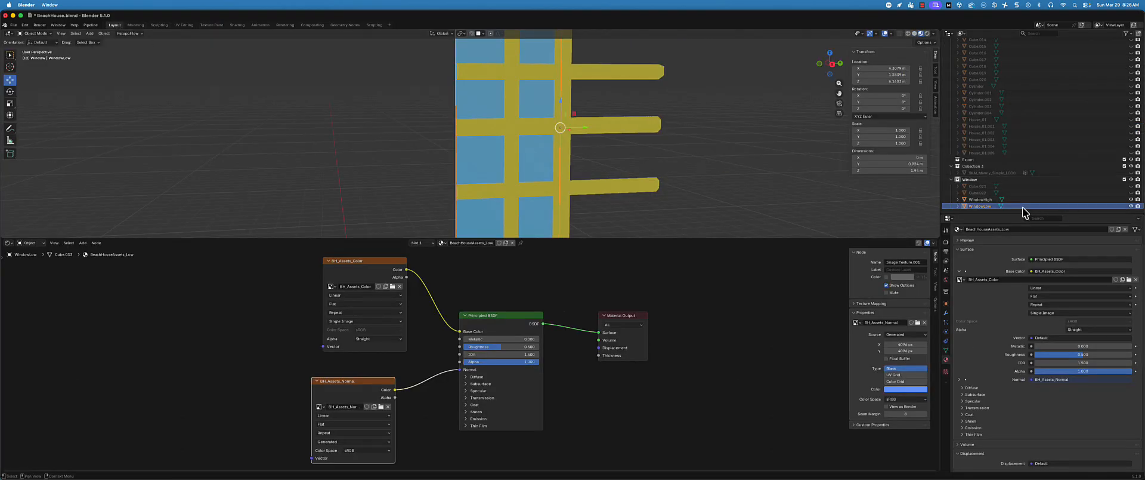
{"action": "left_click", "coordinate": [1029, 200]}
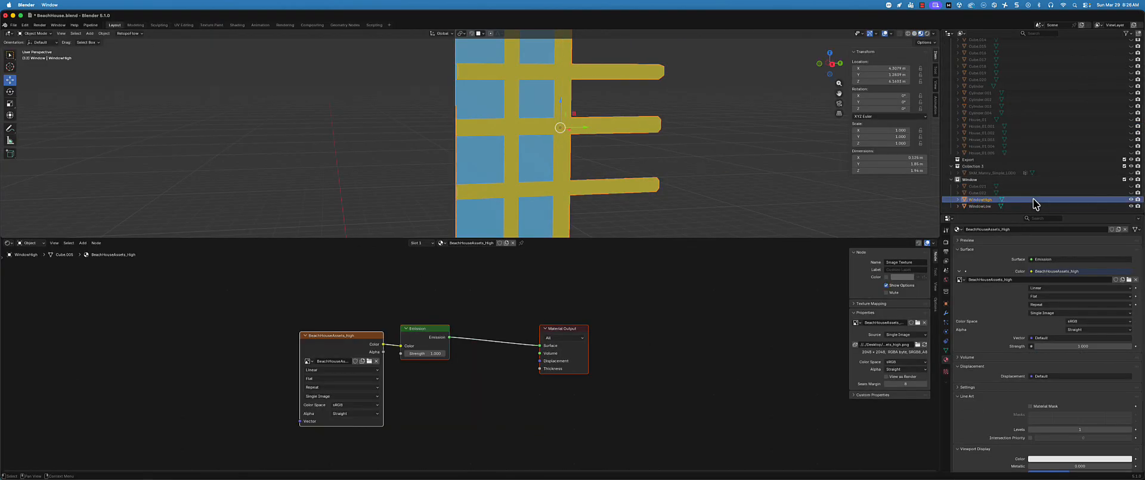
{"action": "left_click", "coordinate": [990, 206], "text": "ctrl"}
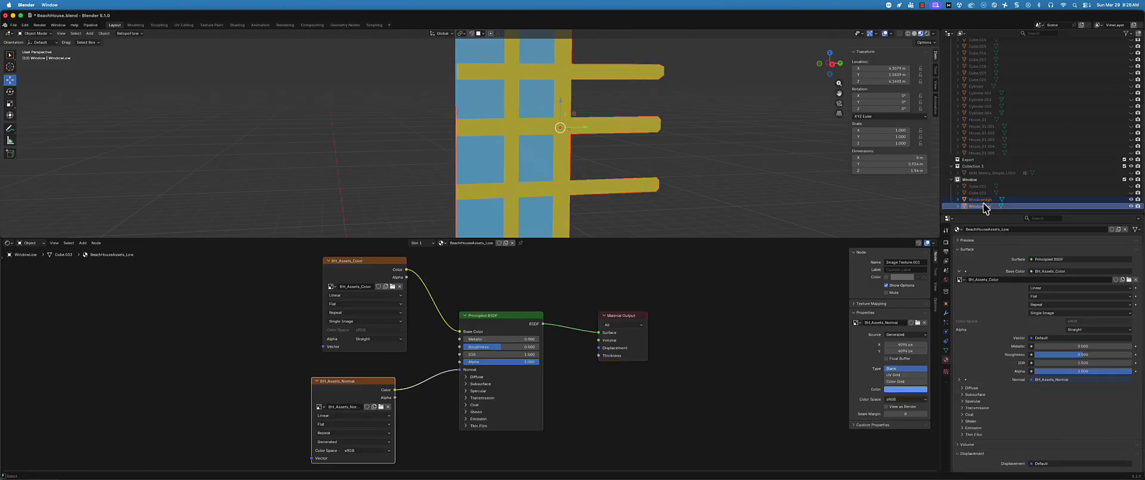
Set the bake type to Normal and bake WindowHigh's normals onto WindowLow's BH_Assets_Normal image
{"action": "left_click", "coordinate": [946, 242]}
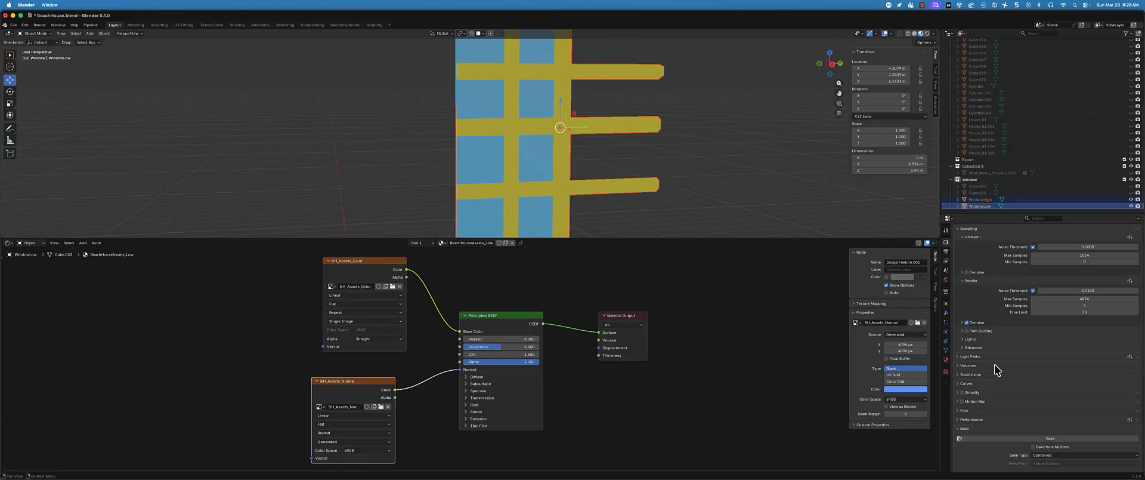
{"action": "scroll", "coordinate": [995, 365], "scroll_direction": "down", "scroll_amount": 5}
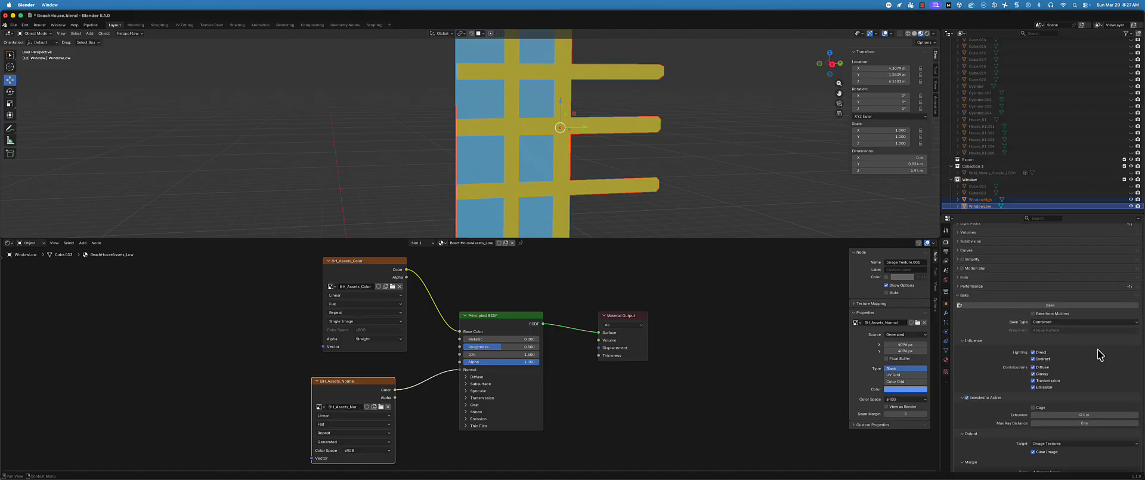
{"action": "scroll", "coordinate": [1098, 352], "scroll_direction": "down", "scroll_amount": 1}
{"action": "left_click", "coordinate": [1038, 295]}
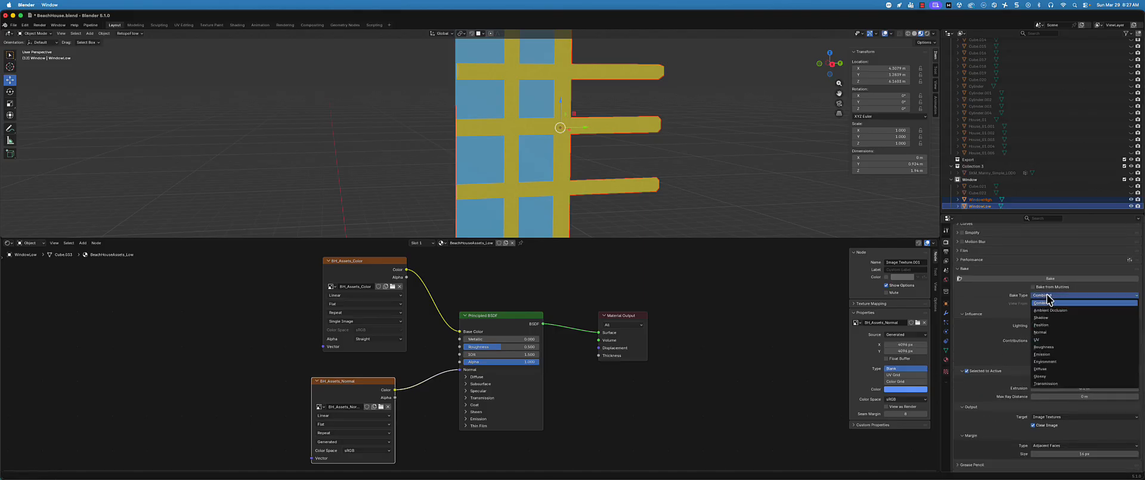
{"action": "left_click", "coordinate": [1049, 332]}
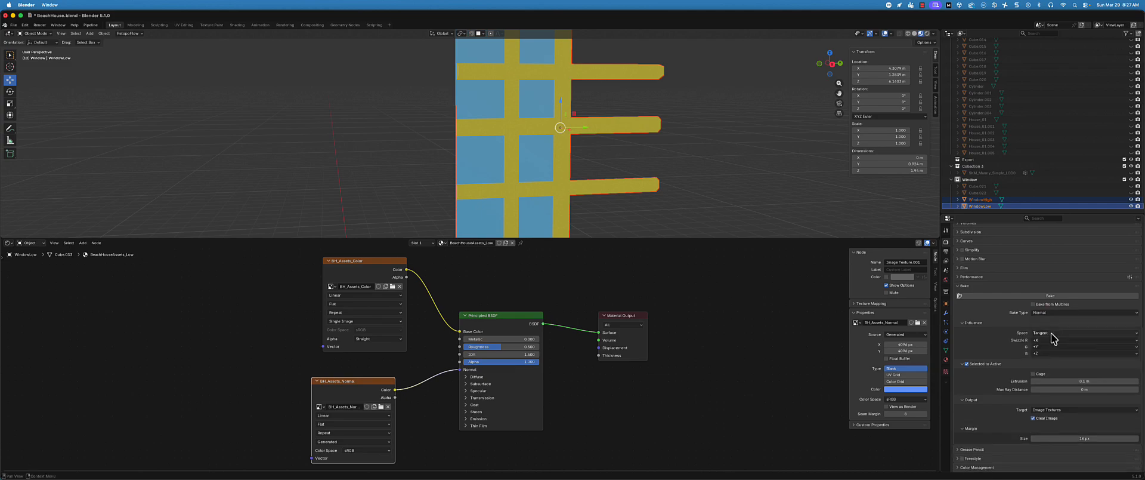
{"action": "left_click", "coordinate": [1031, 295]}
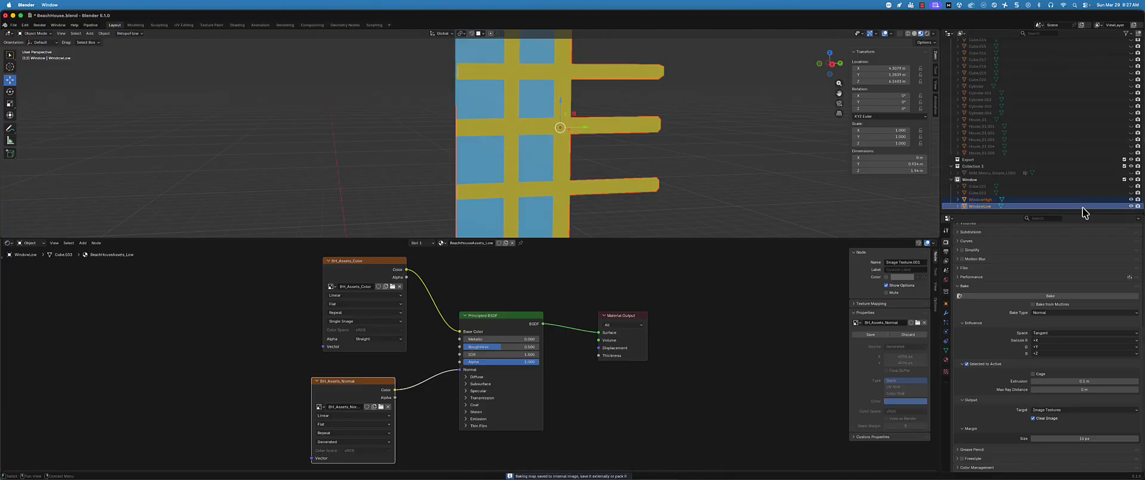
Hide WindowHigh and enlarge the 3D viewport to inspect WindowLow with its baked normals
{"action": "left_click", "coordinate": [1131, 199]}
{"action": "scroll", "coordinate": [537, 126], "scroll_direction": "down", "scroll_amount": 4}
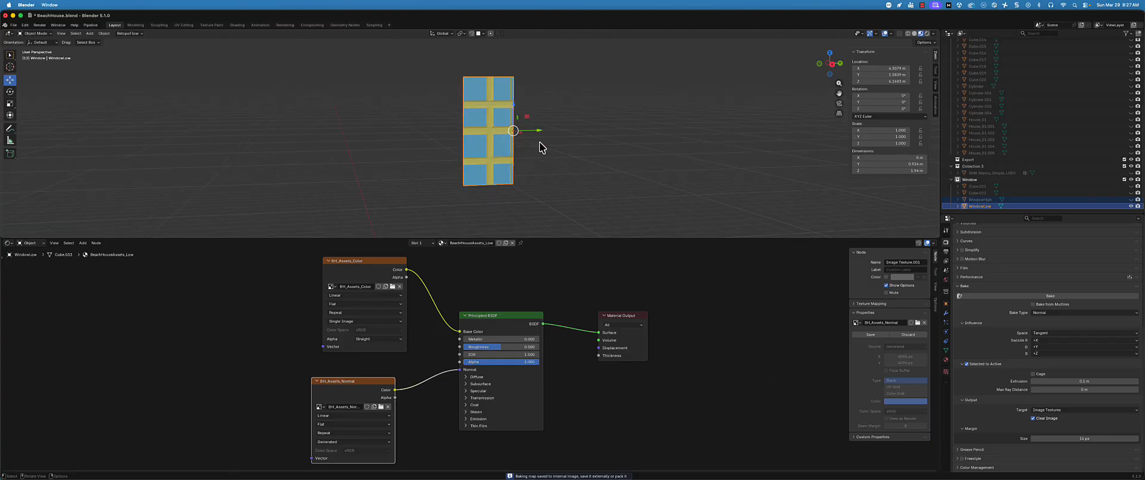
{"action": "middle_click_drag", "start_coordinate": [539, 141], "coordinate": [582, 141]}
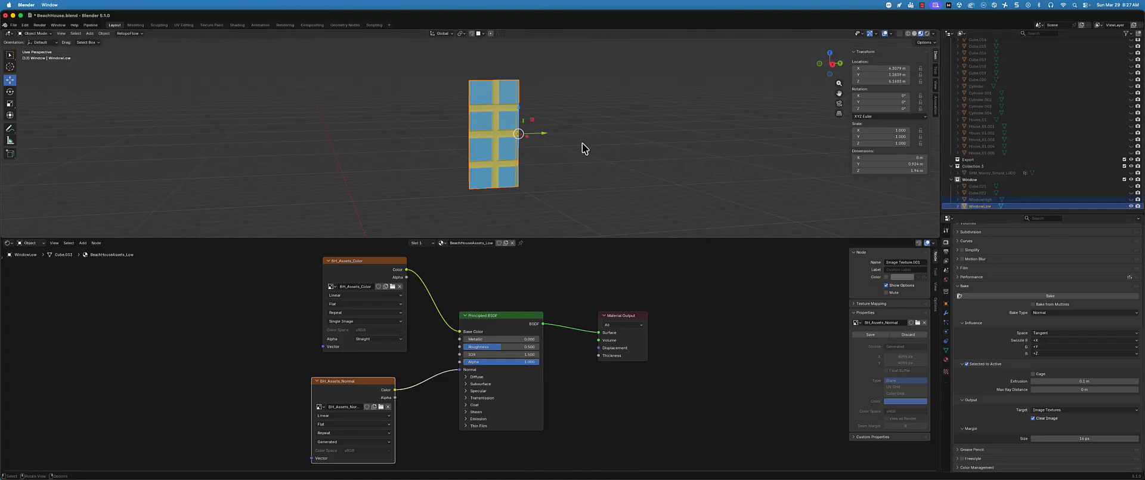
{"action": "scroll", "coordinate": [582, 142], "scroll_direction": "up", "scroll_amount": 1}
{"action": "left_click_drag", "start_coordinate": [557, 241], "coordinate": [559, 315]}
{"action": "middle_click_drag", "start_coordinate": [488, 212], "coordinate": [468, 137]}
{"action": "scroll", "coordinate": [468, 137], "scroll_direction": "up", "scroll_amount": 1}
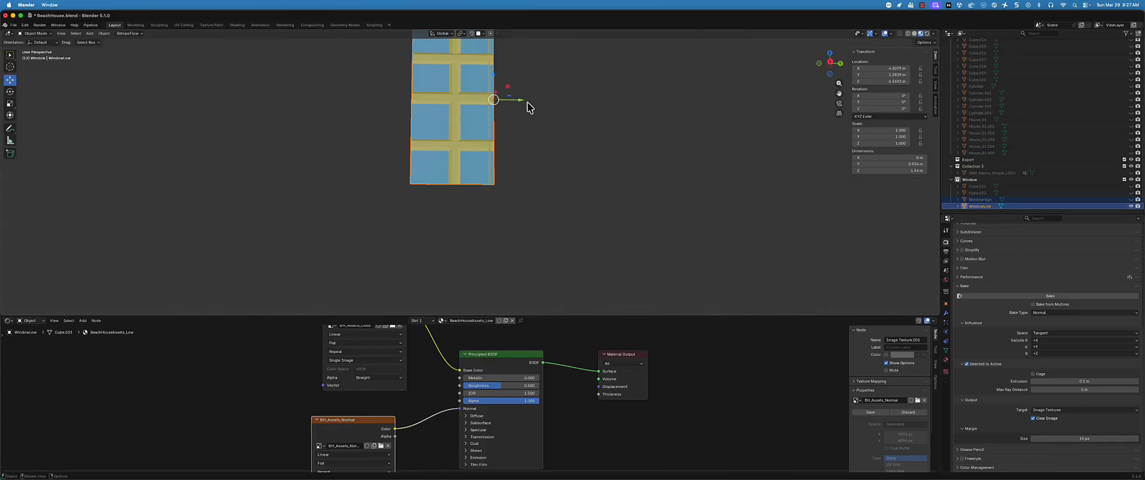
Move WindowLow about 1.8 m in the negative Y direction, away from WindowHigh's position
{"action": "left_click_drag", "start_coordinate": [527, 103], "coordinate": [358, 107]}
{"action": "middle_click_drag", "start_coordinate": [384, 119], "coordinate": [383, 147]}
{"action": "scroll", "coordinate": [370, 141], "scroll_direction": "up", "scroll_amount": 5}
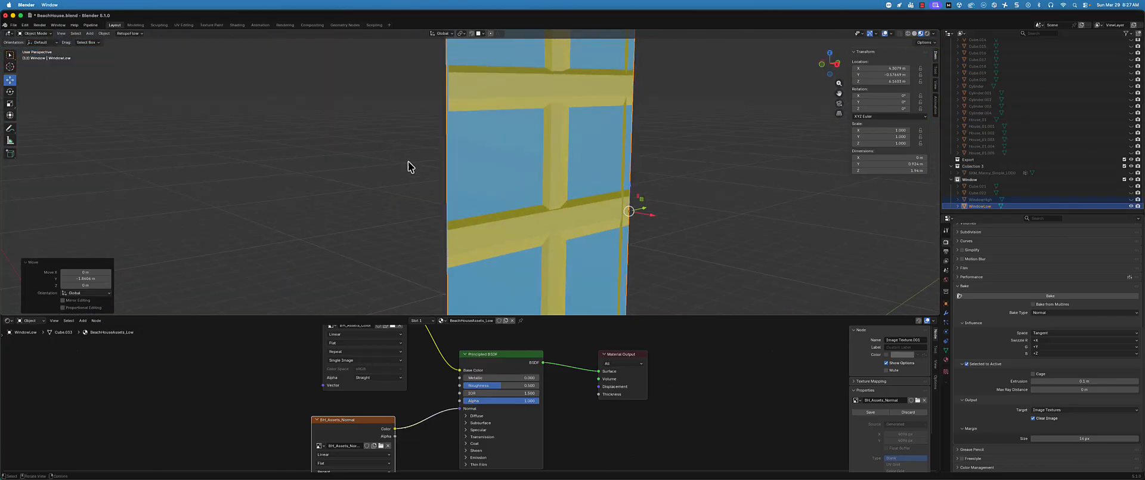
{"action": "middle_click_drag", "start_coordinate": [441, 184], "coordinate": [491, 192]}
{"action": "scroll", "coordinate": [463, 187], "scroll_direction": "up", "scroll_amount": 2}
{"action": "scroll", "coordinate": [402, 188], "scroll_direction": "down", "scroll_amount": 3}
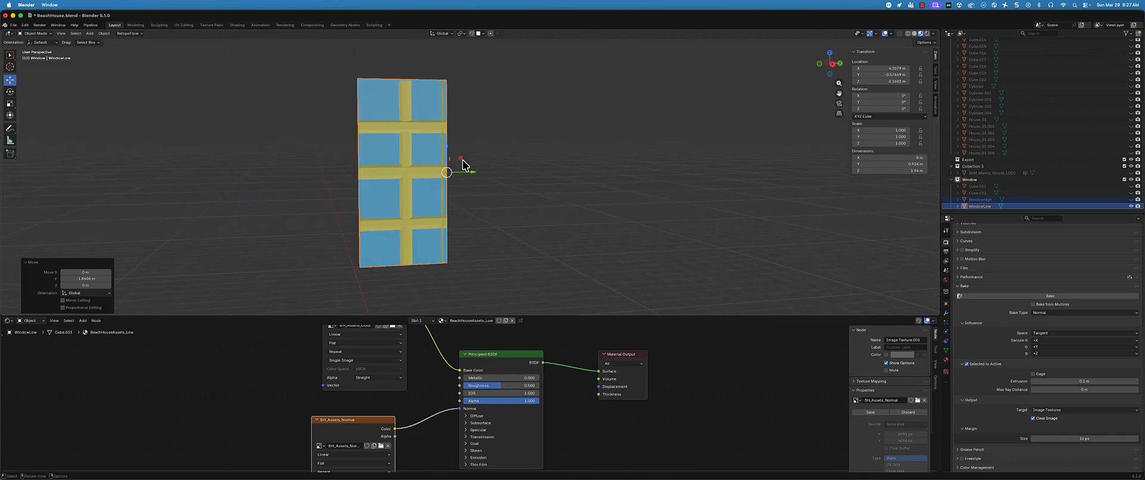
Check WindowLow's flat geometry in Solid shading and return the viewport to Material Preview
{"action": "key", "text": "z"}
{"action": "left_click", "coordinate": [537, 156]}
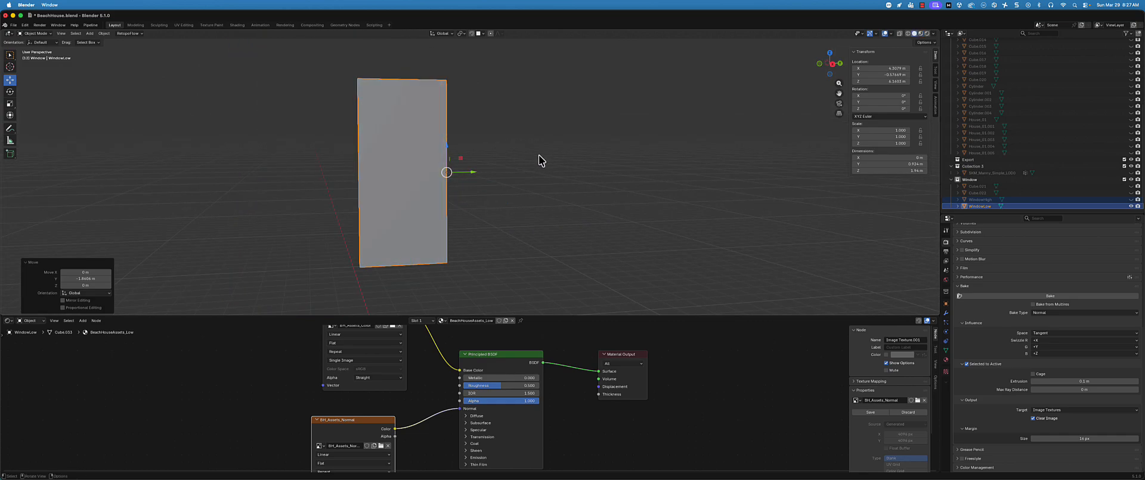
{"action": "mouse_move", "coordinate": [538, 155]}
{"action": "middle_mouse_down"}
{"action": "mouse_move", "coordinate": [592, 156]}
{"action": "mouse_move", "coordinate": [545, 159]}
{"action": "middle_mouse_up"}
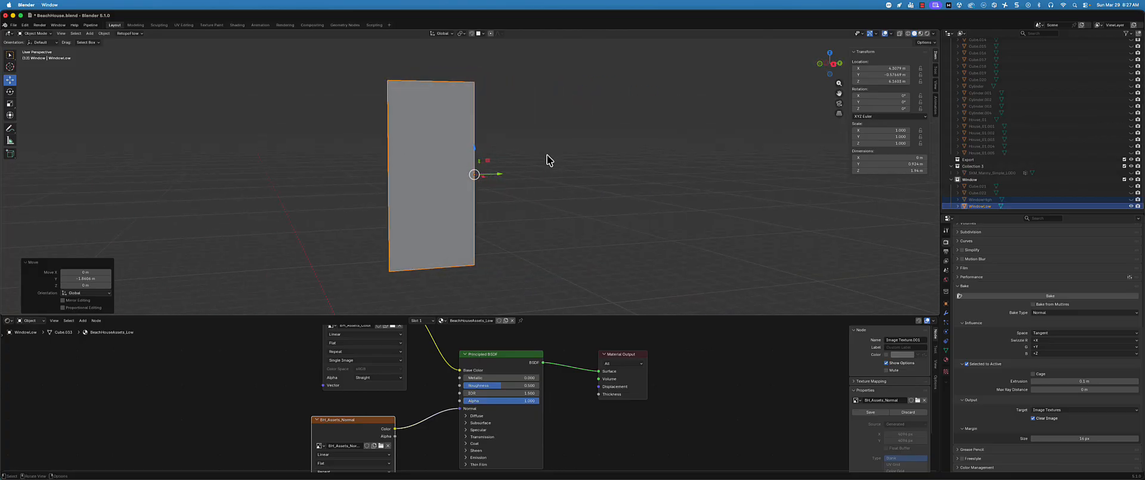
{"action": "key", "text": "z"}
{"action": "left_click", "coordinate": [551, 192]}
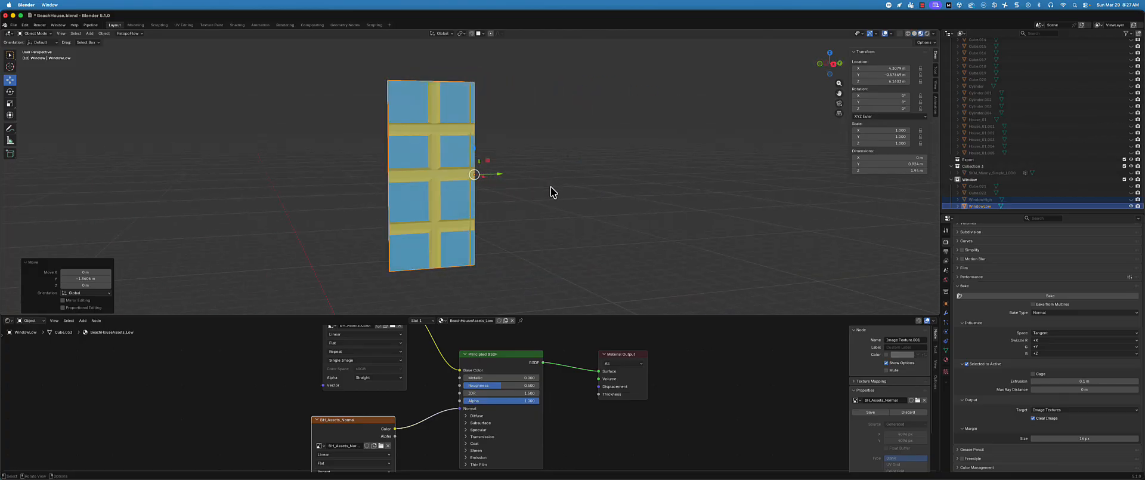
Unhide WindowHigh and select it beside WindowLow in the viewport
{"action": "left_click", "coordinate": [1132, 200]}
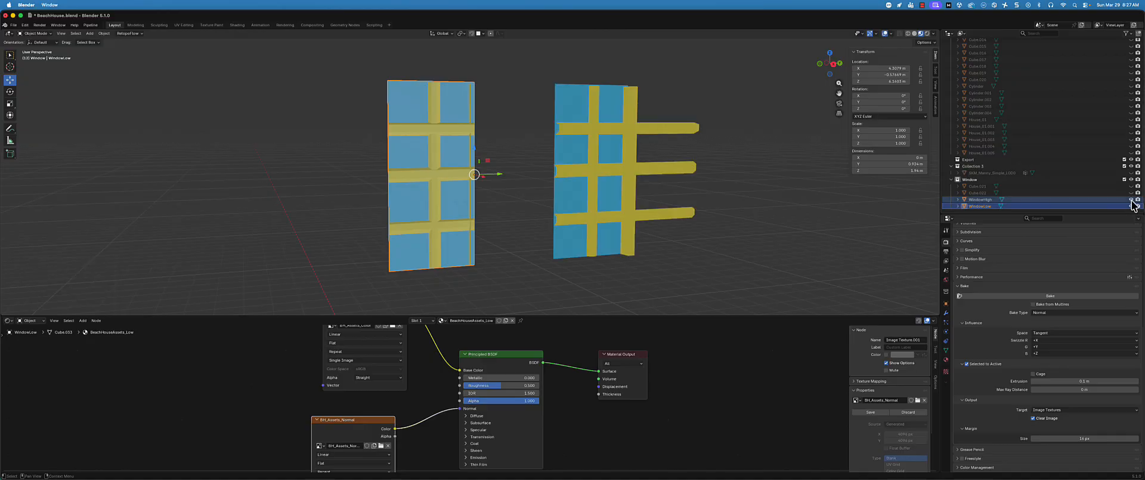
{"action": "middle_click_drag", "start_coordinate": [691, 178], "coordinate": [656, 171]}
{"action": "left_click", "coordinate": [484, 155]}
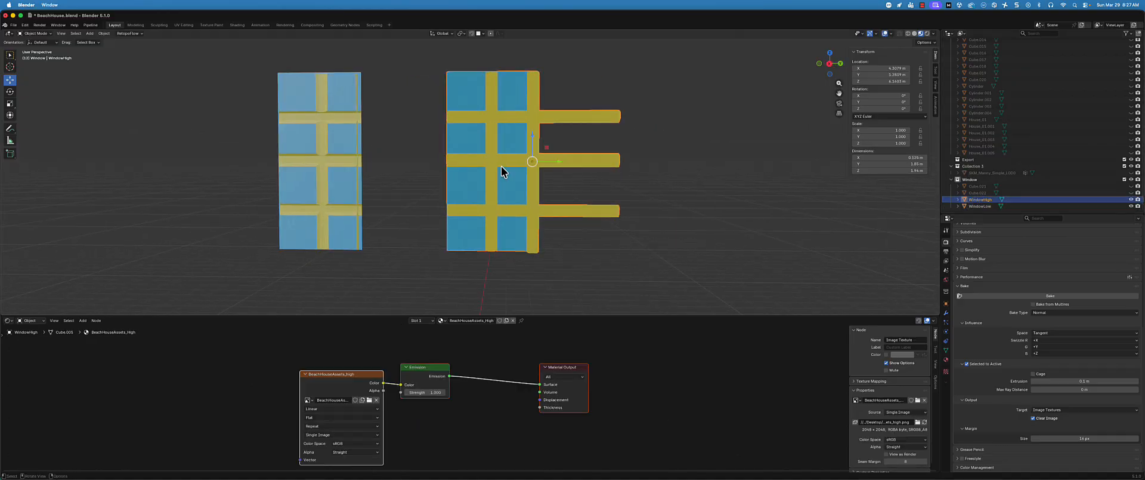
{"action": "middle_click_drag", "start_coordinate": [632, 210], "coordinate": [649, 215]}
{"action": "scroll", "coordinate": [987, 326], "scroll_direction": "up", "scroll_amount": 5}
Compare the geometry of WindowHigh and WindowLow side by side in Solid shading, then restore Material Preview
{"action": "key", "text": "z"}
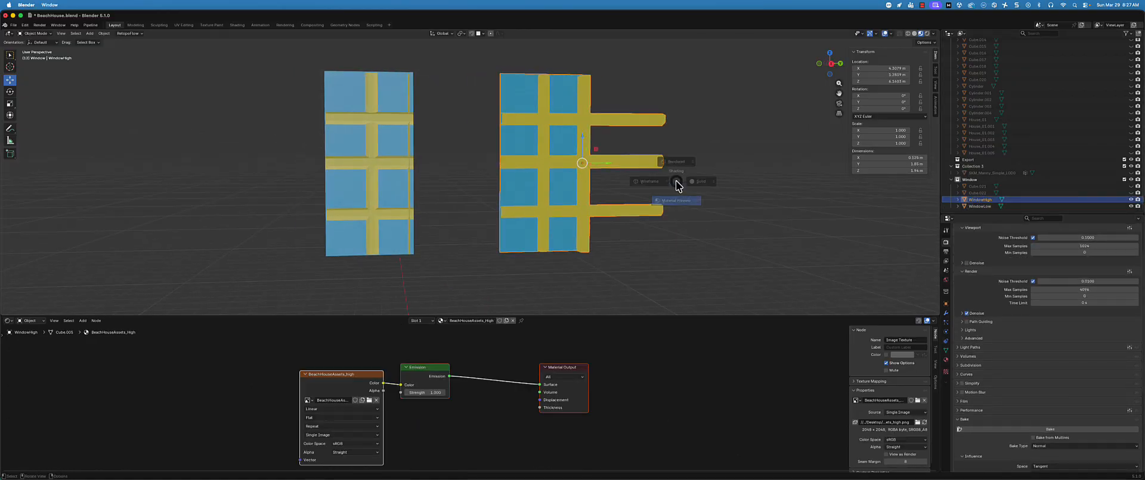
{"action": "left_click", "coordinate": [722, 180]}
{"action": "middle_click_drag", "start_coordinate": [715, 185], "coordinate": [660, 189]}
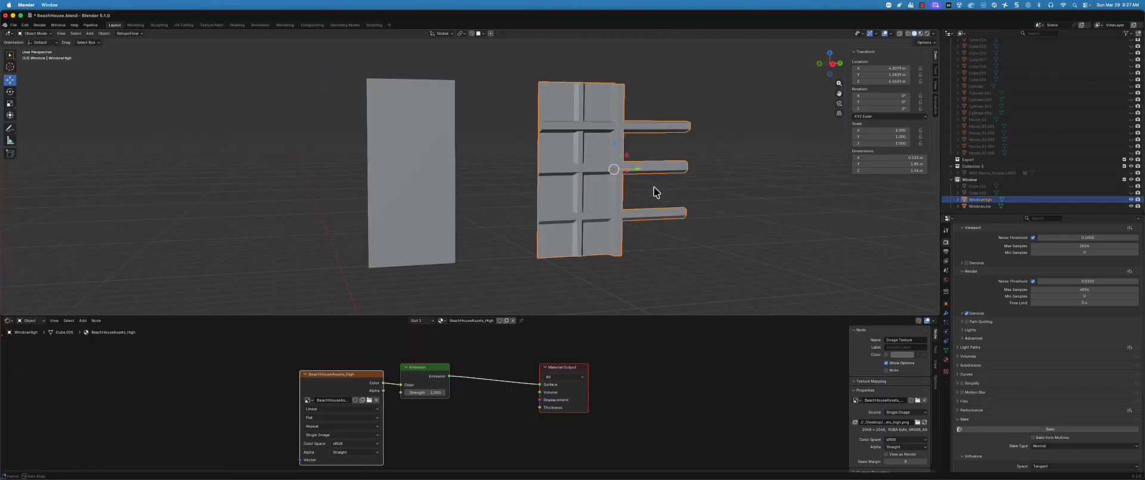
{"action": "mouse_move", "coordinate": [618, 147]}
{"action": "middle_mouse_down"}
{"action": "mouse_move", "coordinate": [621, 167]}
{"action": "mouse_move", "coordinate": [583, 160]}
{"action": "middle_mouse_up"}
{"action": "key", "text": "z"}
{"action": "left_click", "coordinate": [584, 202]}
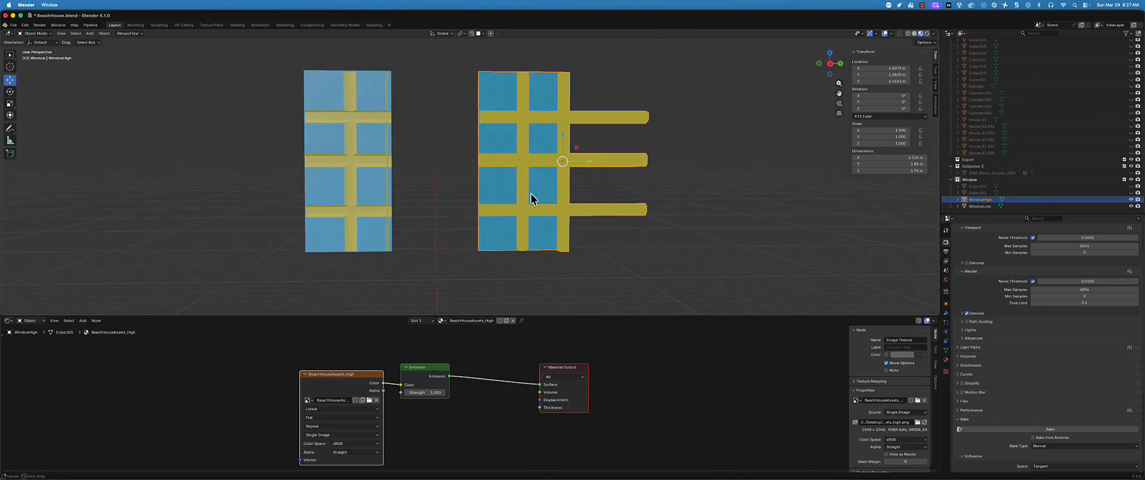
Switch the viewport to Rendered shading with both windows in view and clear the selection
{"action": "mouse_move", "coordinate": [532, 197]}
{"action": "middle_mouse_down"}
{"action": "mouse_move", "coordinate": [432, 195]}
{"action": "mouse_move", "coordinate": [459, 172]}
{"action": "mouse_move", "coordinate": [453, 224]}
{"action": "middle_mouse_up"}
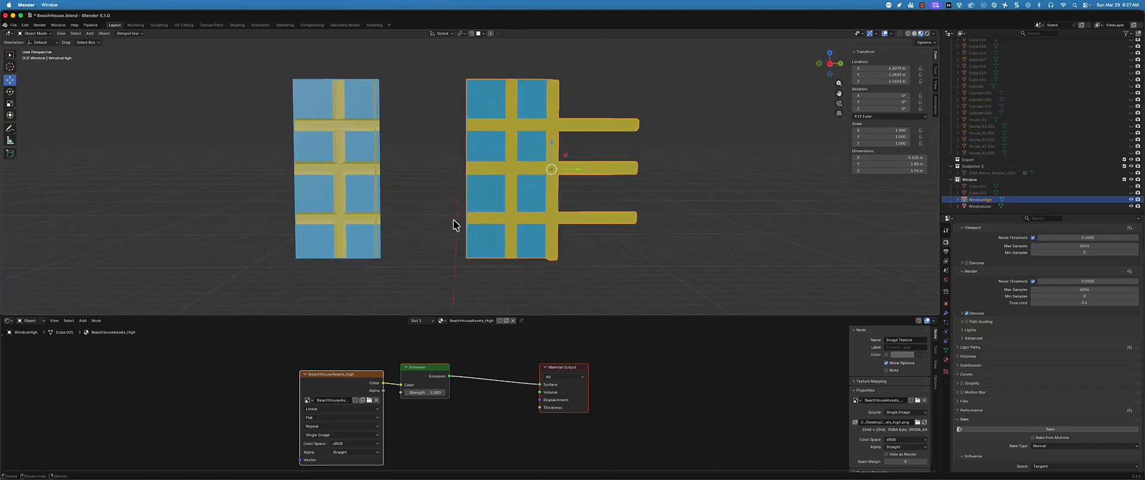
{"action": "middle_click_drag", "start_coordinate": [450, 187], "coordinate": [453, 192]}
{"action": "key", "text": "z"}
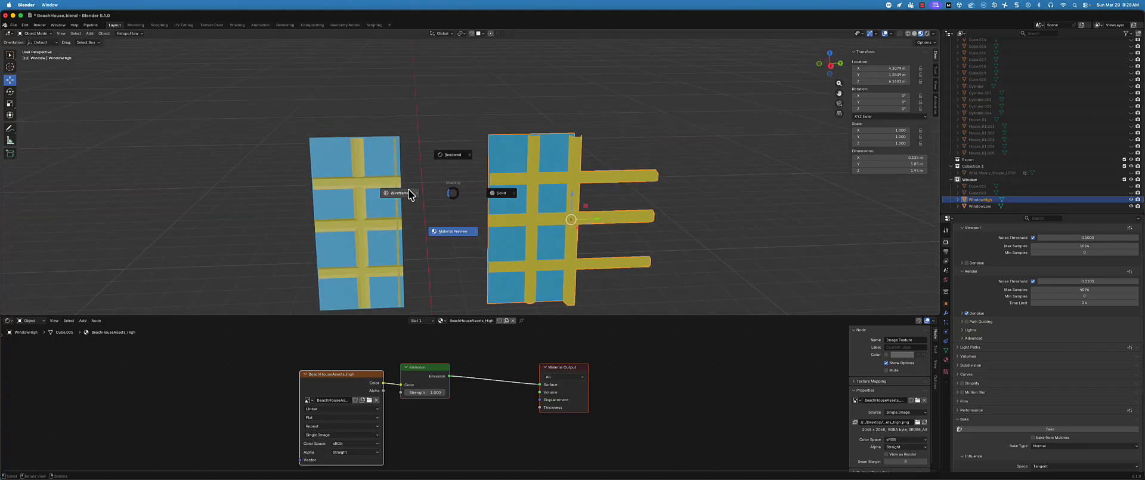
{"action": "left_click", "coordinate": [451, 166]}
{"action": "scroll", "coordinate": [440, 194], "scroll_direction": "down", "scroll_amount": 4}
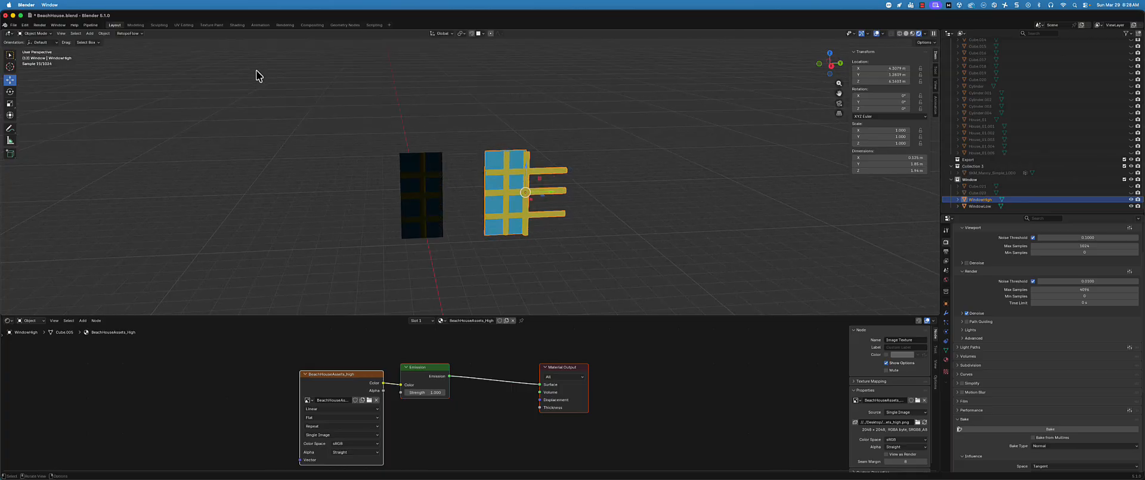
{"action": "left_click", "coordinate": [360, 198]}
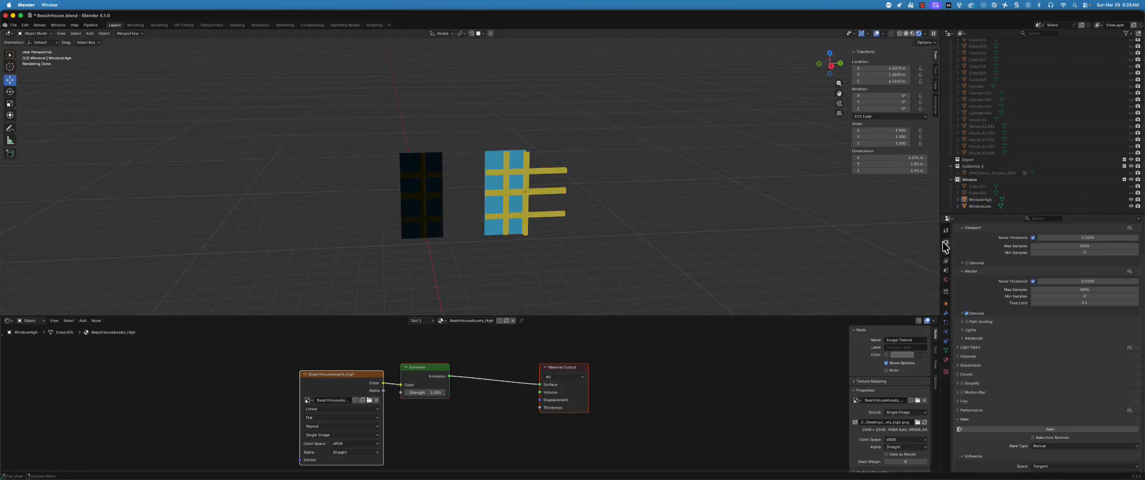
Change the surface shader of WindowHigh's BeachHouseAssets_High material from Emission to Principled BSDF
{"action": "left_click", "coordinate": [520, 191]}
{"action": "scroll", "coordinate": [970, 275], "scroll_direction": "up", "scroll_amount": 3}
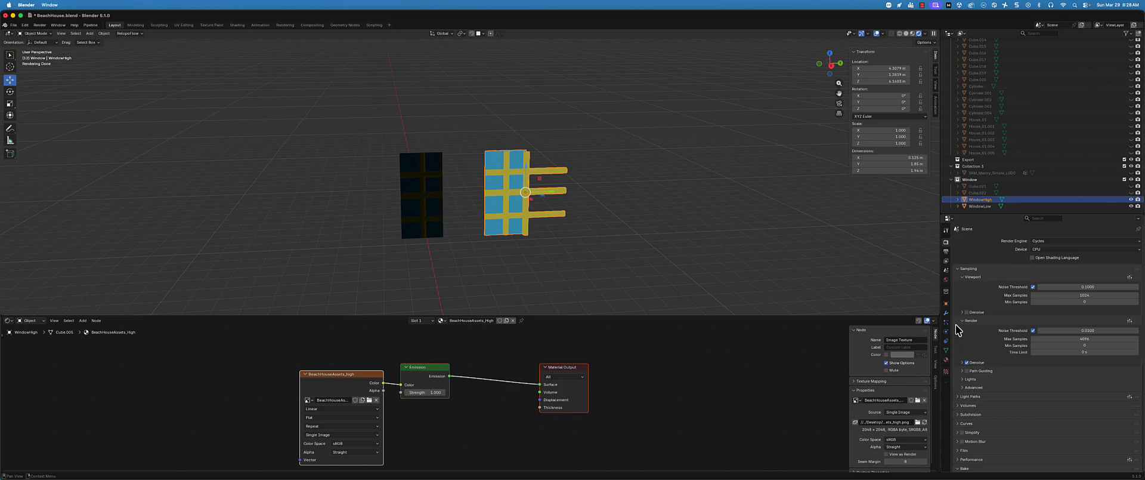
{"action": "left_click", "coordinate": [948, 359]}
{"action": "left_click", "coordinate": [1034, 298]}
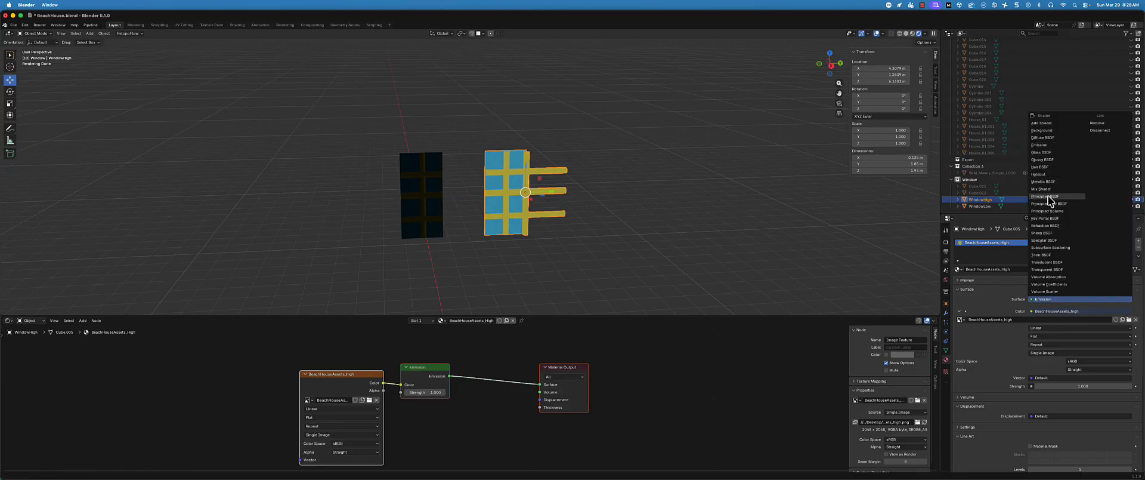
{"action": "left_click", "coordinate": [1048, 196]}
Connect an Image Texture with the BeachHouseAssets_high image to the WindowHigh material's base color
{"action": "left_click", "coordinate": [1030, 312]}
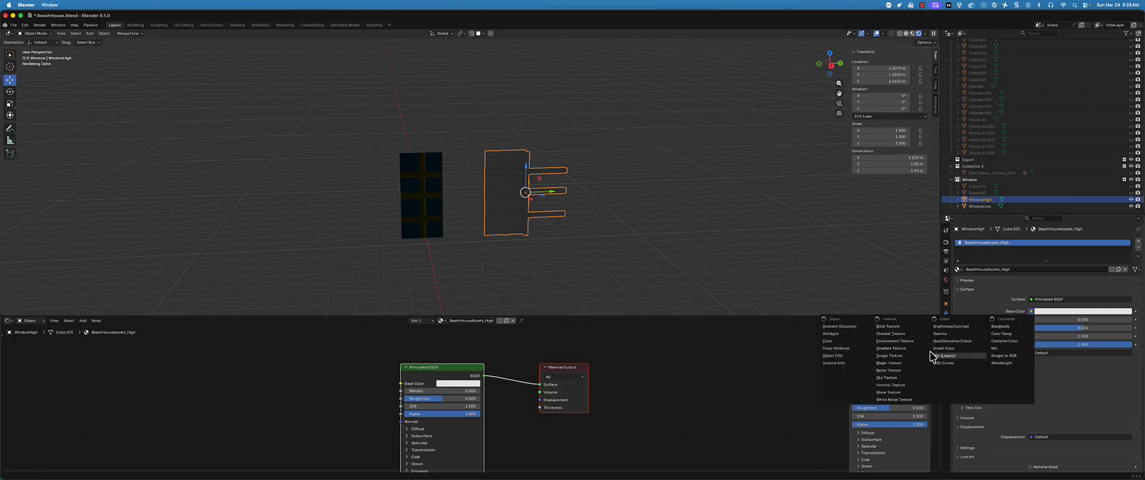
{"action": "left_click", "coordinate": [889, 355]}
{"action": "left_click", "coordinate": [961, 319]}
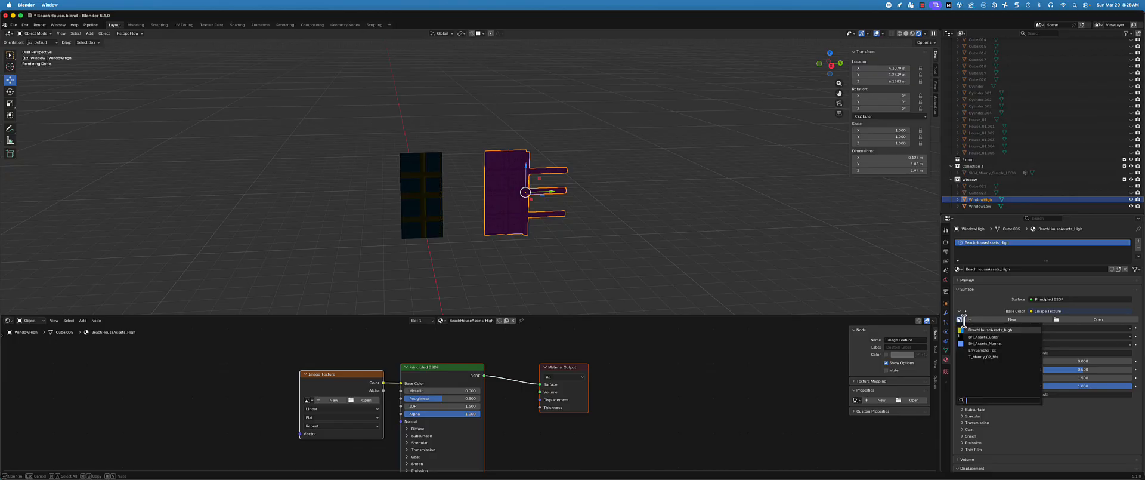
{"action": "left_click", "coordinate": [977, 329]}
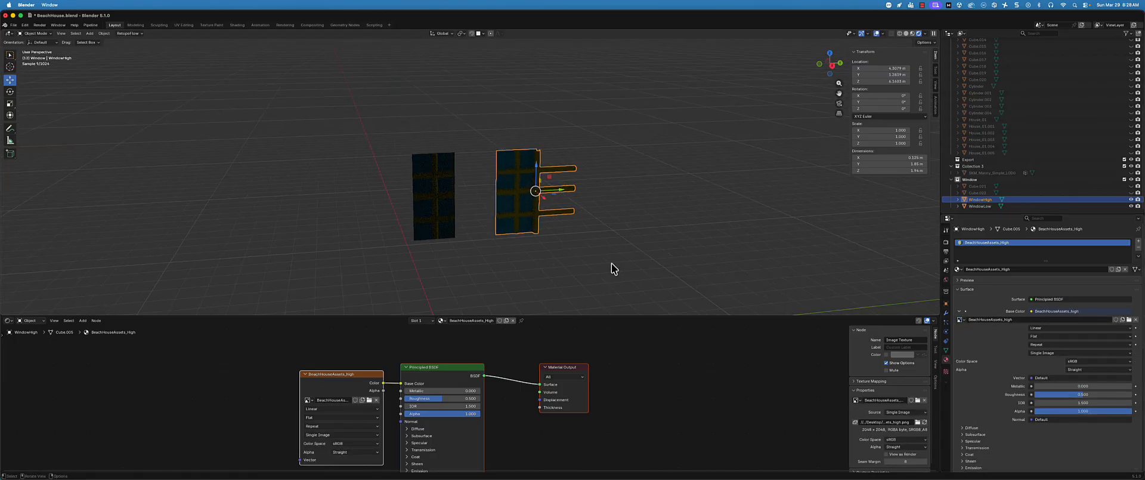
{"action": "middle_click_drag", "start_coordinate": [292, 139], "coordinate": [289, 134]}
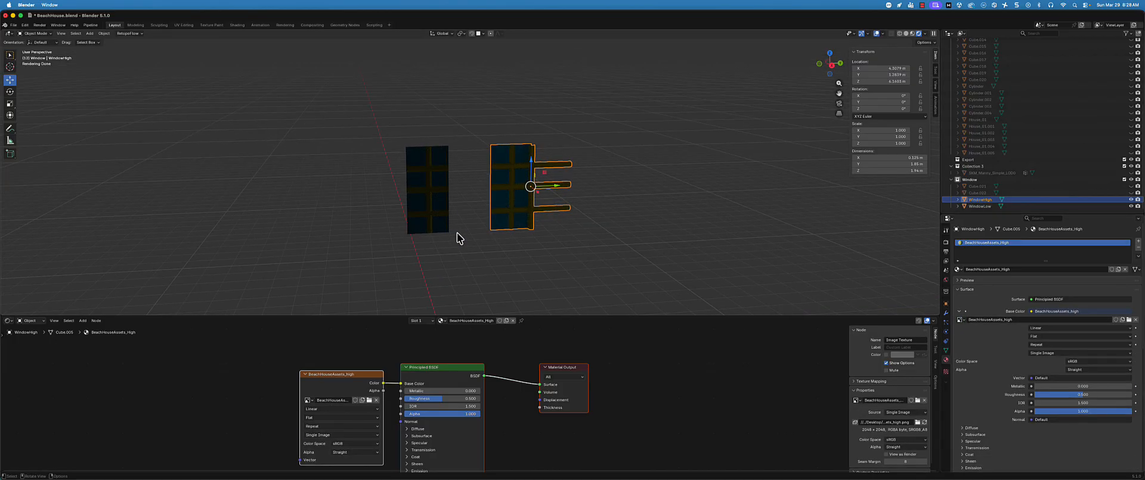
Add a point light at the world origin to light the two windows
{"action": "left_click", "coordinate": [532, 261]}
{"action": "key", "text": "shift+a"}
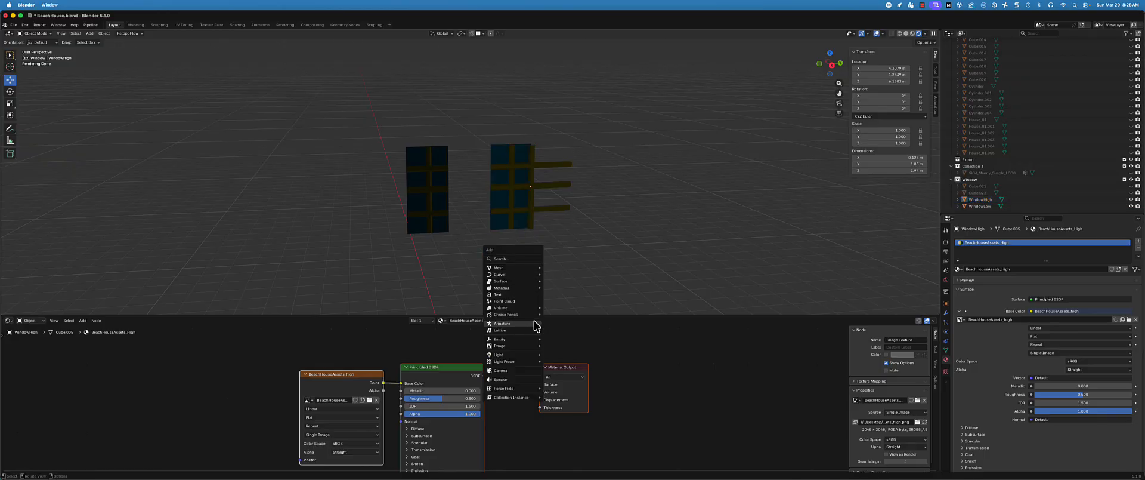
{"action": "left_click", "coordinate": [558, 354]}
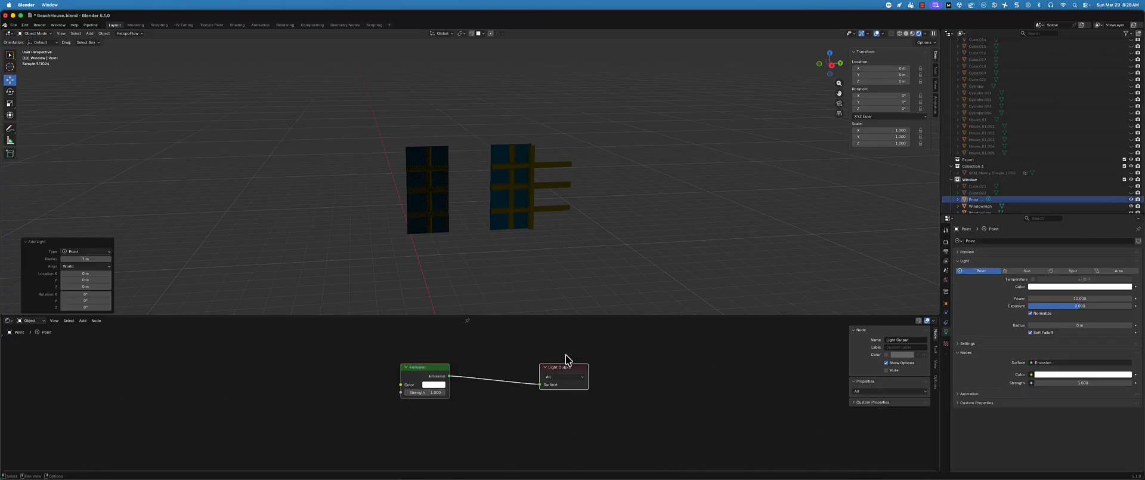
{"action": "mouse_move", "coordinate": [472, 233]}
{"action": "middle_mouse_down"}
{"action": "mouse_move", "coordinate": [506, 230]}
{"action": "mouse_move", "coordinate": [485, 231]}
{"action": "middle_mouse_up"}
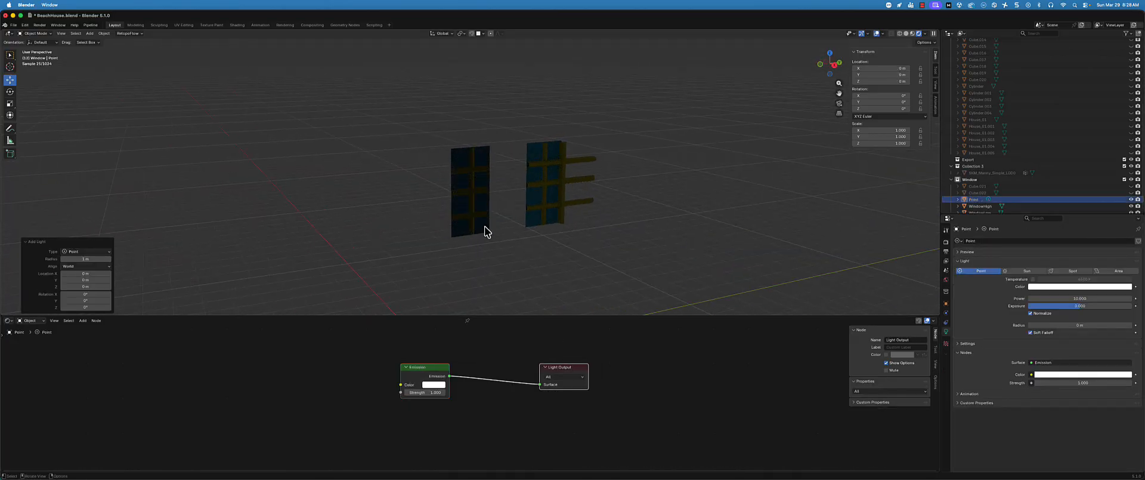
Raise the point light to window height and shift it along X so that it sits in front of WindowHigh
{"action": "scroll", "coordinate": [467, 227], "scroll_direction": "down", "scroll_amount": 3}
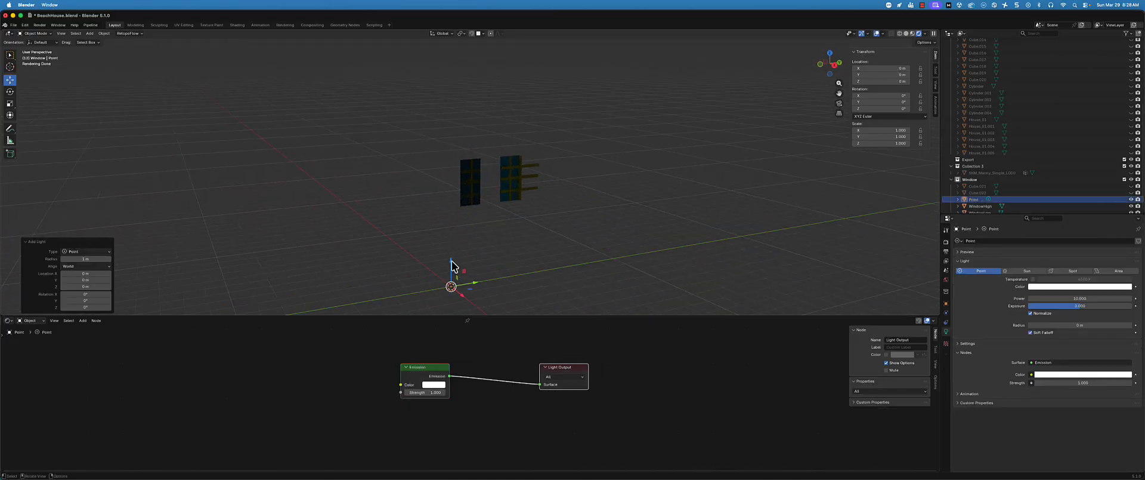
{"action": "key", "text": "g"}
{"action": "key", "text": "z"}
{"action": "left_click", "coordinate": [461, 144]}
{"action": "key", "text": "g"}
{"action": "key", "text": "x"}
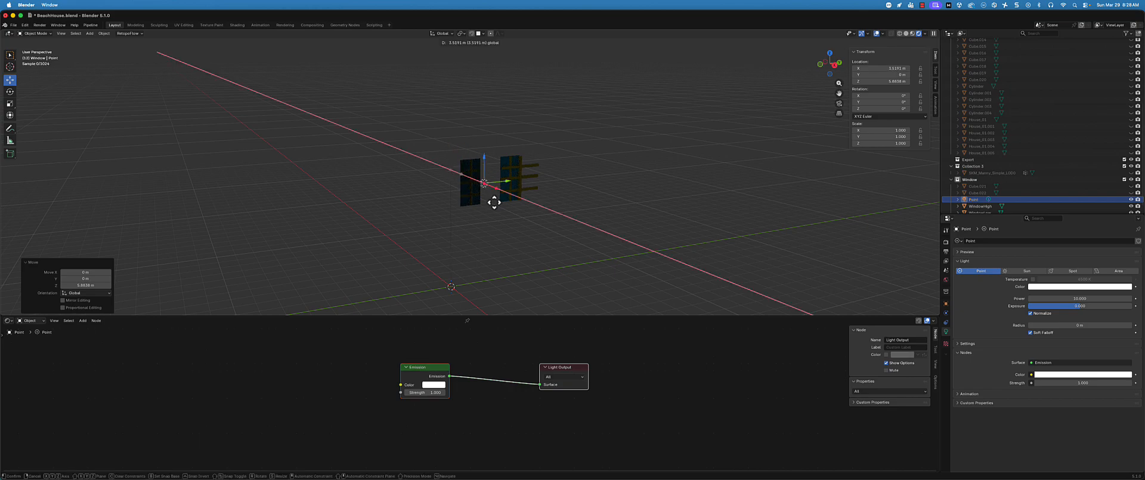
{"action": "left_click", "coordinate": [513, 218]}
{"action": "scroll", "coordinate": [528, 197], "scroll_direction": "up", "scroll_amount": 6}
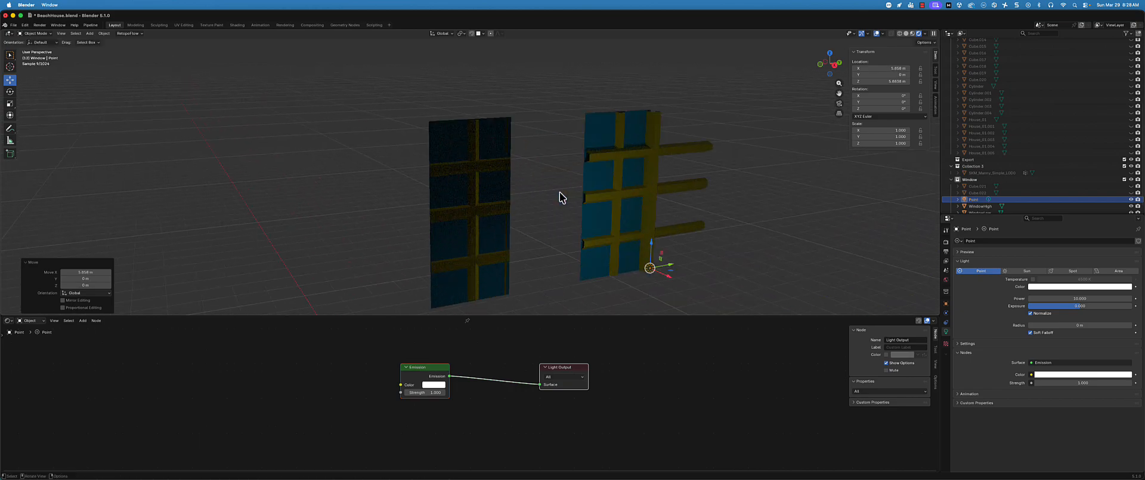
{"action": "key", "text": "g"}
{"action": "key", "text": "z"}
{"action": "left_click", "coordinate": [663, 202]}
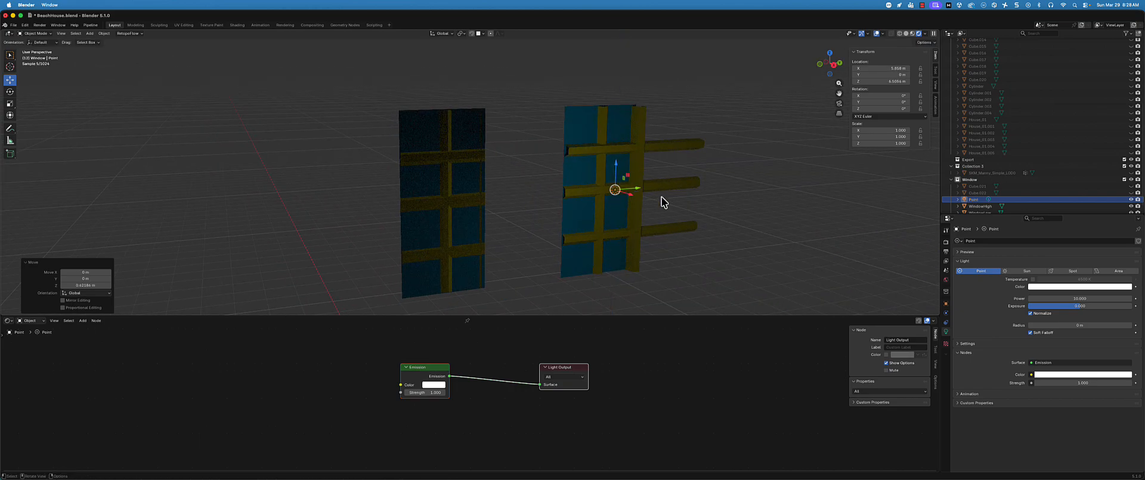
Move the point light horizontally across to WindowLow and raise it slightly along Z
{"action": "key", "text": "g"}
{"action": "key", "text": "shift+z"}
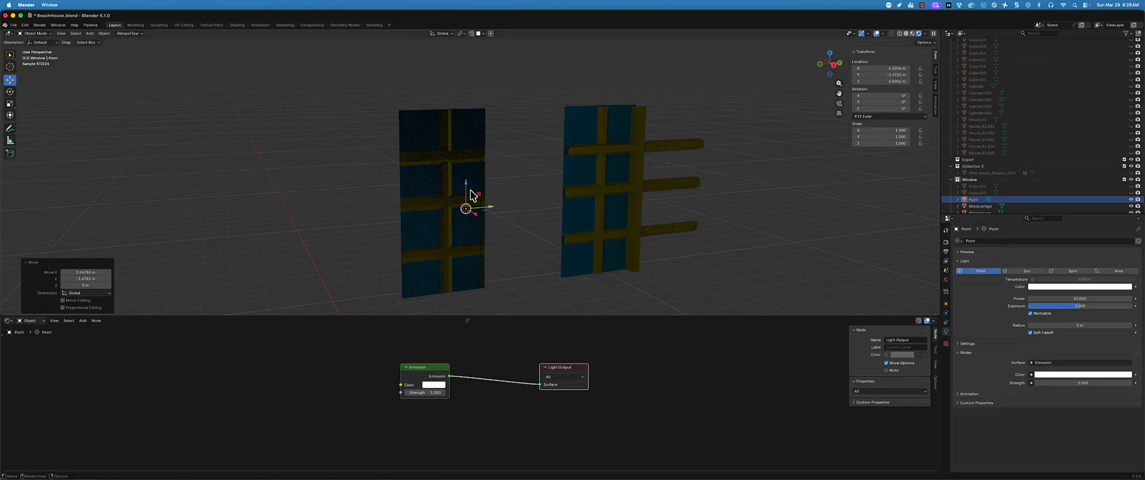
{"action": "key", "text": "z"}
{"action": "left_click", "coordinate": [469, 170]}
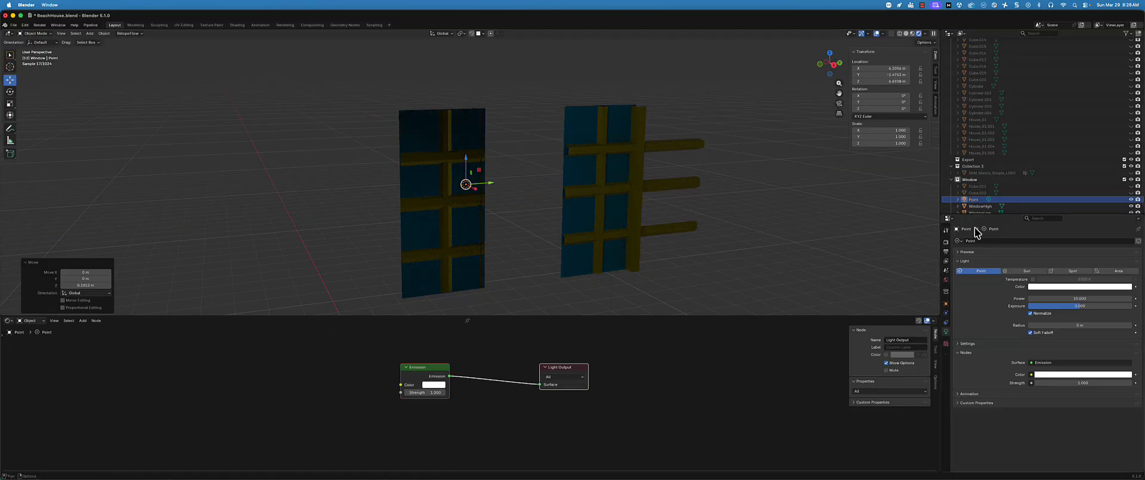
Switch the render engine from Cycles to EEVEE
{"action": "left_click", "coordinate": [947, 242]}
{"action": "left_click", "coordinate": [1041, 241]}
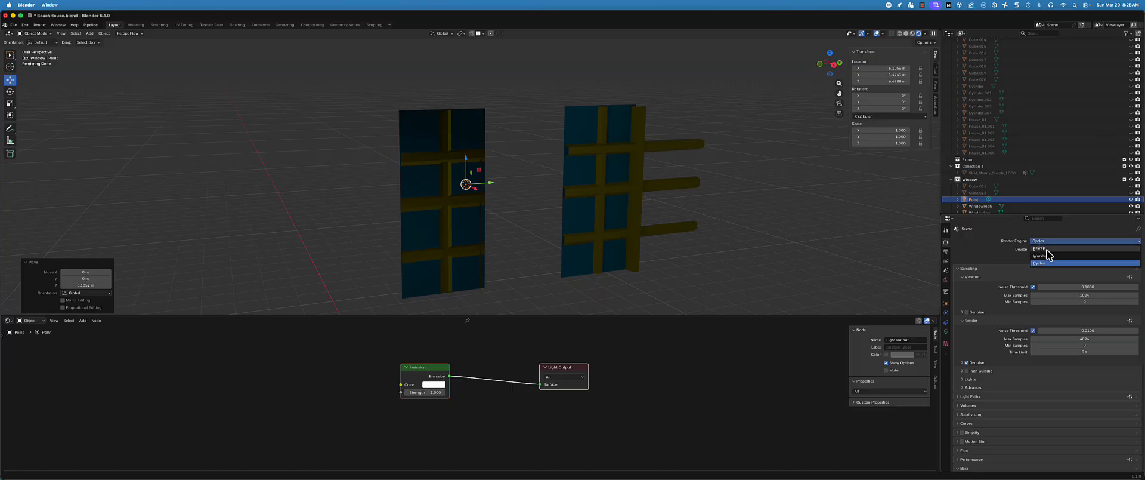
{"action": "left_click", "coordinate": [1048, 241]}
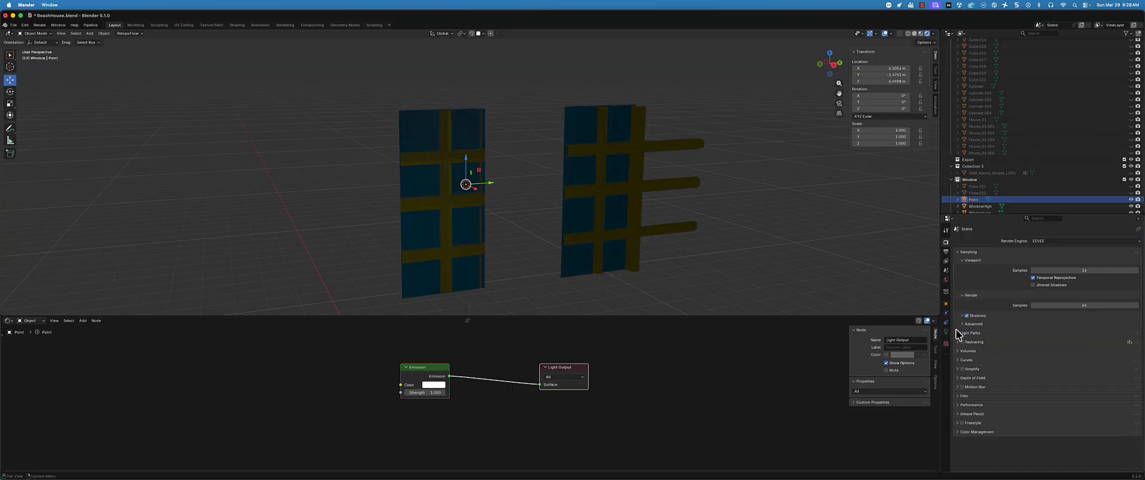
Increase the point light's power and move the light along Y between the two windows
{"action": "left_click", "coordinate": [947, 332]}
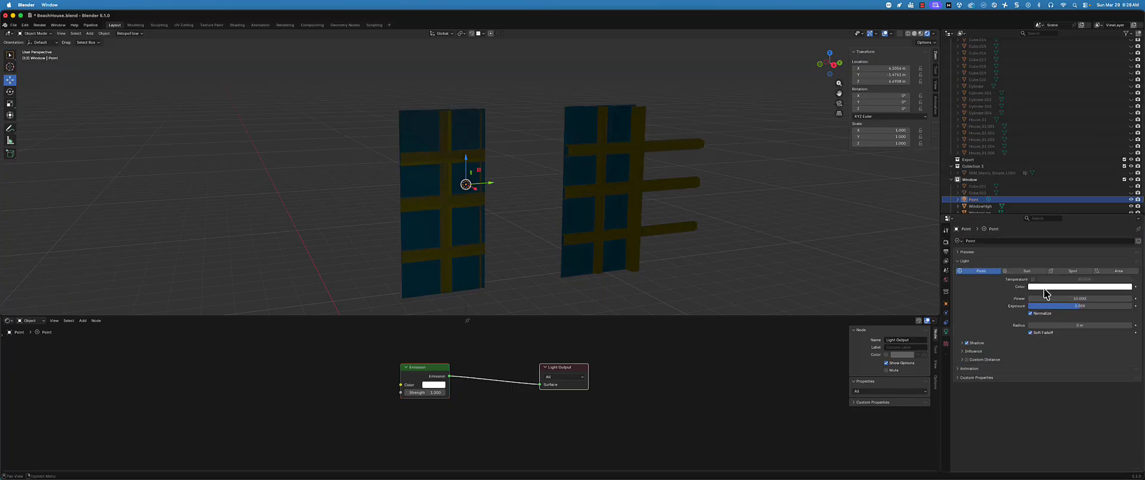
{"action": "mouse_move", "coordinate": [1054, 299]}
{"action": "left_mouse_down"}
{"action": "mouse_move", "coordinate": [1134, 295]}
{"action": "mouse_move", "coordinate": [1054, 301]}
{"action": "left_mouse_up"}
{"action": "left_click_drag", "start_coordinate": [495, 188], "coordinate": [552, 195]}
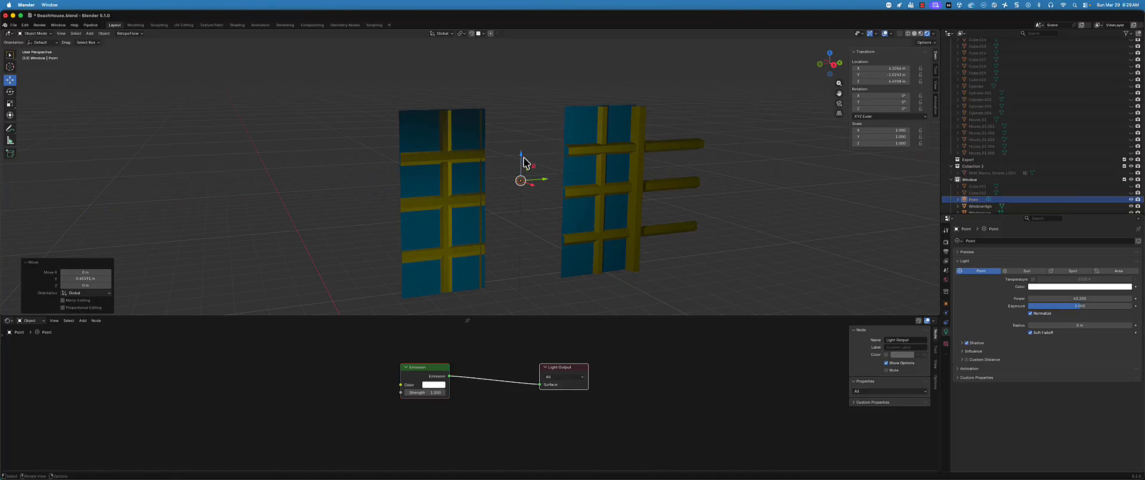
Raise the point light above the tops of both windows and compare their shading up close
{"action": "left_click_drag", "start_coordinate": [522, 157], "coordinate": [522, 93]}
{"action": "scroll", "coordinate": [478, 120], "scroll_direction": "up", "scroll_amount": 5}
{"action": "scroll", "coordinate": [477, 118], "scroll_direction": "down", "scroll_amount": 7}
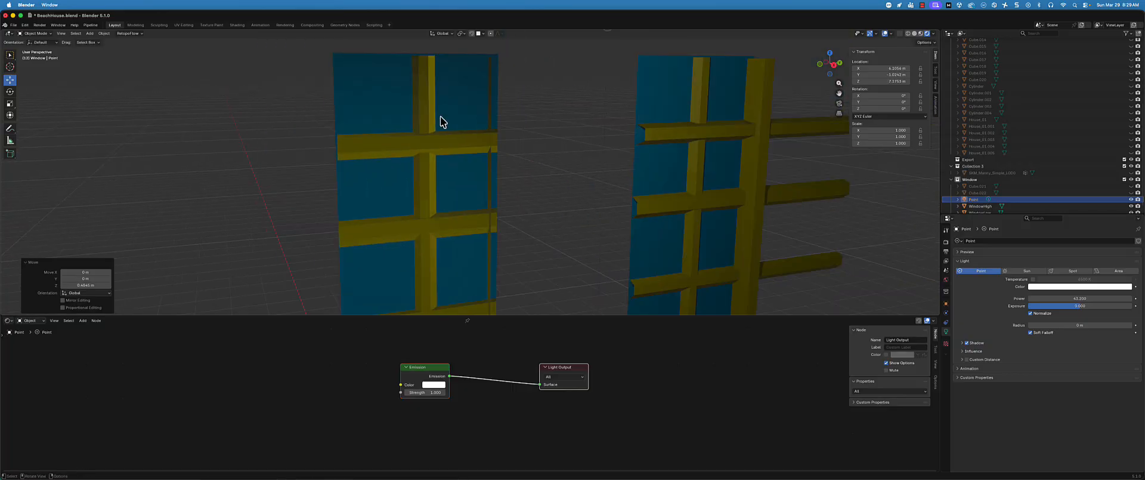
{"action": "scroll", "coordinate": [532, 97], "scroll_direction": "up", "scroll_amount": 2}
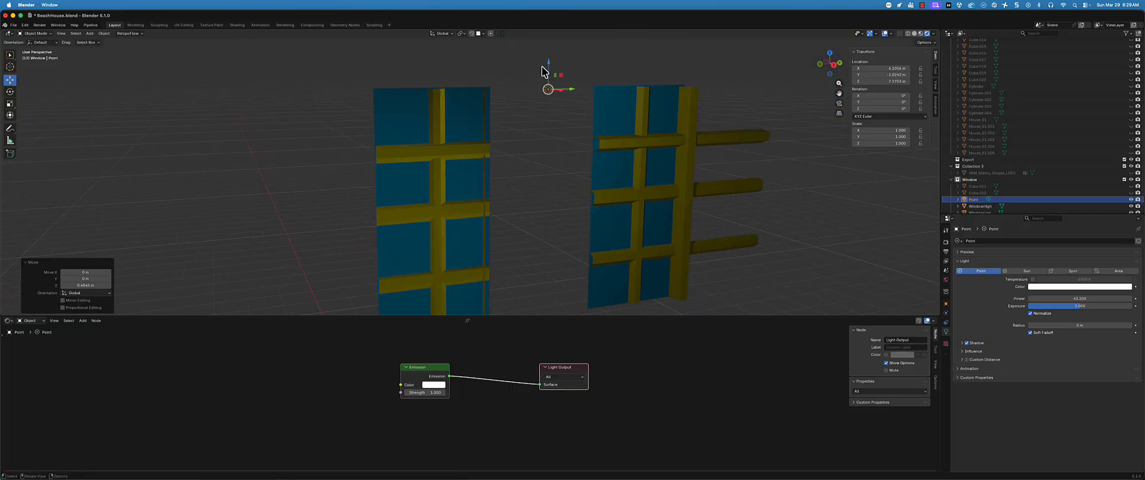
Lower the point light to mid-window height and place it in front of WindowHigh's panes
{"action": "left_click_drag", "start_coordinate": [552, 67], "coordinate": [569, 160]}
{"action": "middle_click_drag", "start_coordinate": [578, 182], "coordinate": [553, 191], "text": "alt"}
{"action": "left_click_drag", "start_coordinate": [380, 105], "coordinate": [374, 83]}
{"action": "left_click_drag", "start_coordinate": [399, 117], "coordinate": [512, 114]}
{"action": "left_click_drag", "start_coordinate": [507, 82], "coordinate": [493, 152]}
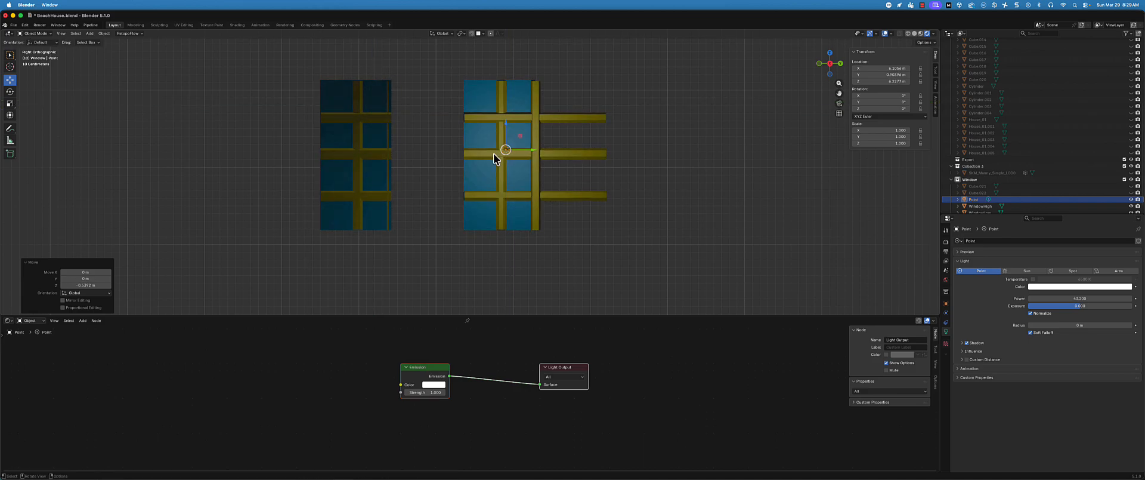
Reselect the point light and slide it along Y to WindowLow to compare how both windows are lit
{"action": "left_click", "coordinate": [492, 151]}
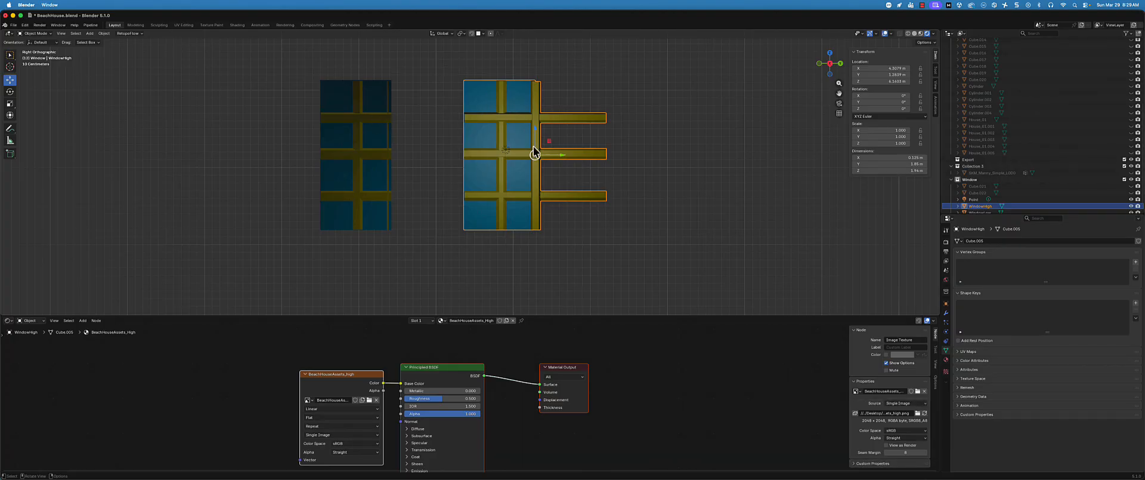
{"action": "left_click", "coordinate": [510, 154]}
{"action": "left_click_drag", "start_coordinate": [546, 155], "coordinate": [373, 119]}
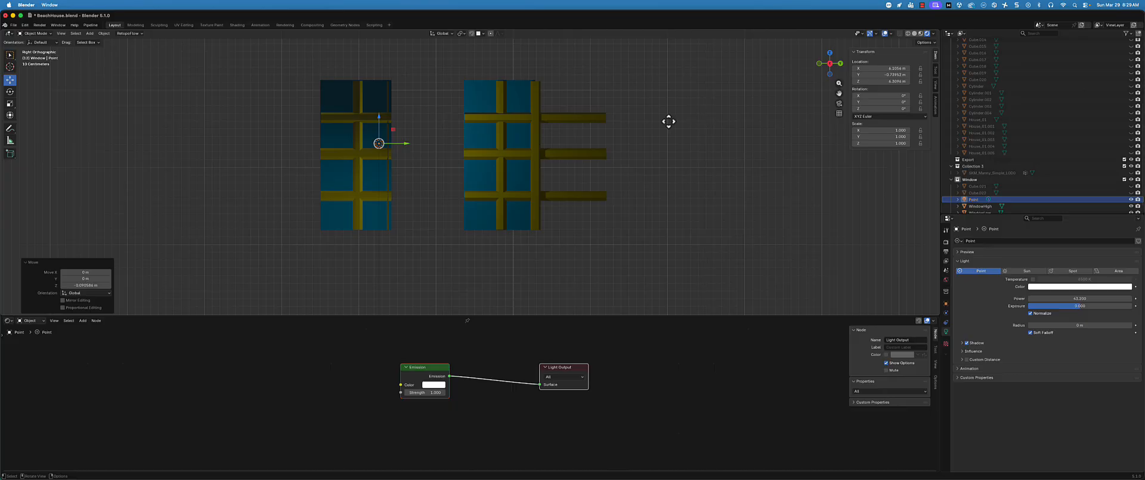
{"action": "middle_click_drag", "start_coordinate": [670, 120], "coordinate": [530, 177]}
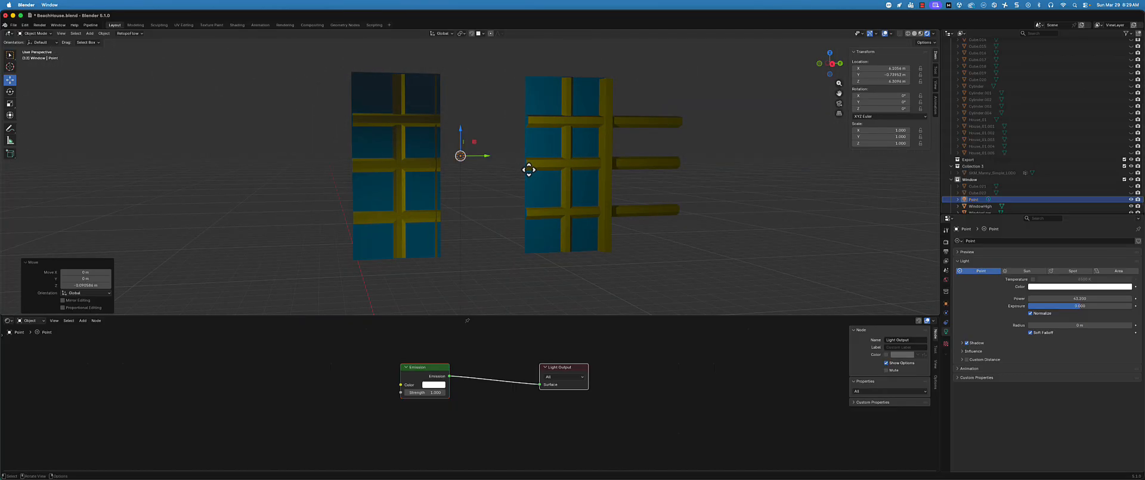
Delete the point light, switch the viewport to Material Preview shading, and select WindowHigh
{"action": "key", "text": "Delete"}
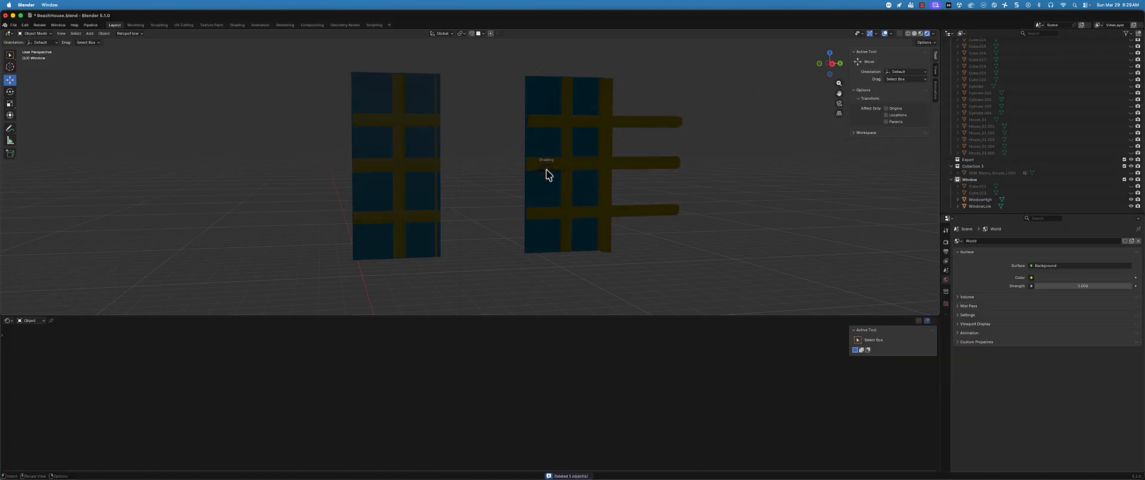
{"action": "left_click", "coordinate": [542, 206]}
{"action": "scroll", "coordinate": [543, 206], "scroll_direction": "down", "scroll_amount": 3}
{"action": "middle_click_drag", "start_coordinate": [542, 206], "coordinate": [540, 220]}
{"action": "left_click", "coordinate": [554, 203]}
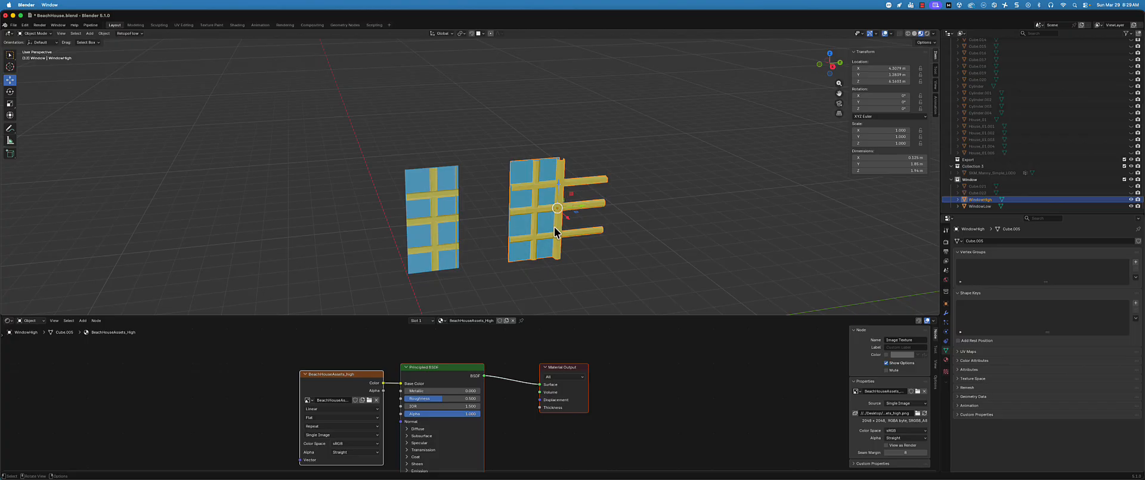
{"action": "scroll", "coordinate": [475, 215], "scroll_direction": "up", "scroll_amount": 2}
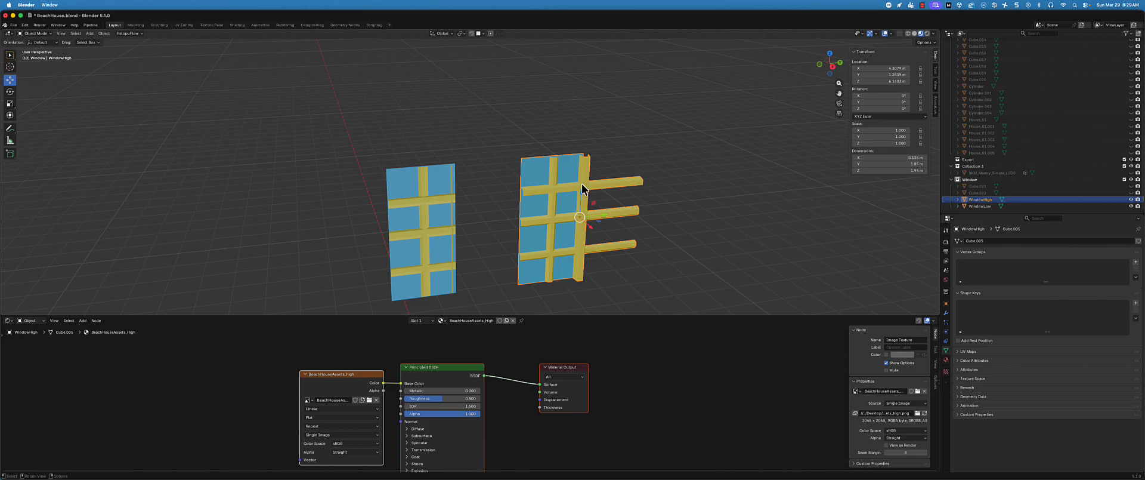
{"action": "middle_click_drag", "start_coordinate": [576, 197], "coordinate": [625, 153]}
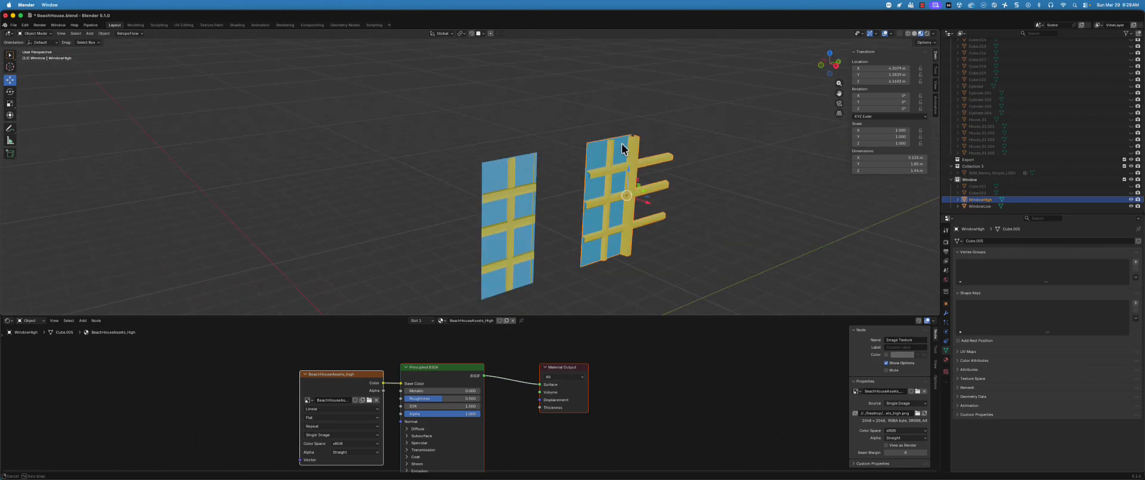
Move WindowLow along Y until it lines up with WindowHigh
{"action": "left_click", "coordinate": [528, 226]}
{"action": "key", "text": "g"}
{"action": "key", "text": "y"}
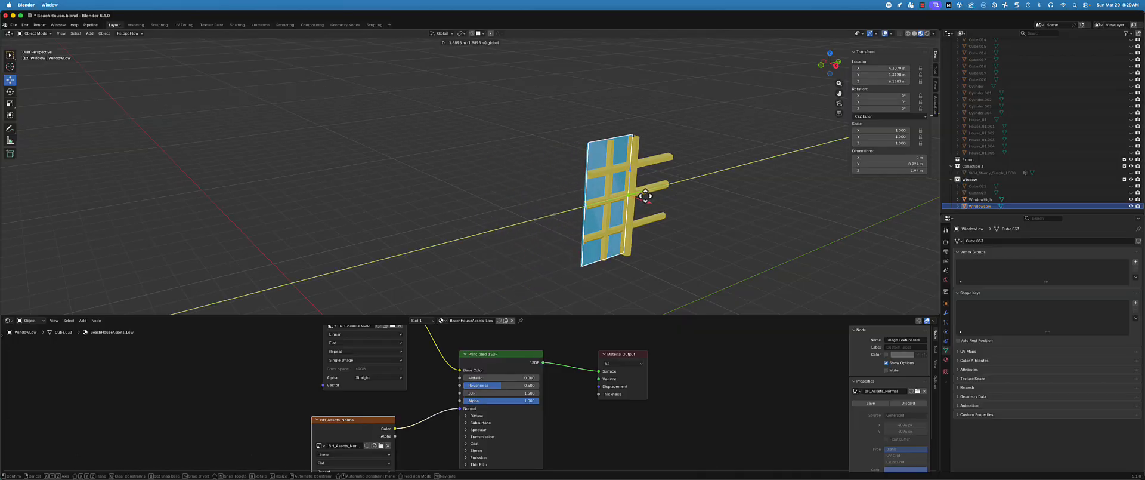
{"action": "left_click", "coordinate": [645, 197]}
{"action": "mouse_move", "coordinate": [642, 199]}
{"action": "middle_mouse_down"}
{"action": "mouse_move", "coordinate": [610, 202]}
{"action": "mouse_move", "coordinate": [593, 171]}
{"action": "mouse_move", "coordinate": [658, 188]}
{"action": "middle_mouse_up"}
In WindowHigh's mesh, push the front face of the vertical side frame inward about 0.02 m along X, and return to Object Mode
{"action": "left_click", "coordinate": [599, 176]}
{"action": "scroll", "coordinate": [686, 193], "scroll_direction": "up", "scroll_amount": 4}
{"action": "middle_click_drag", "start_coordinate": [803, 203], "coordinate": [547, 181], "text": "shift"}
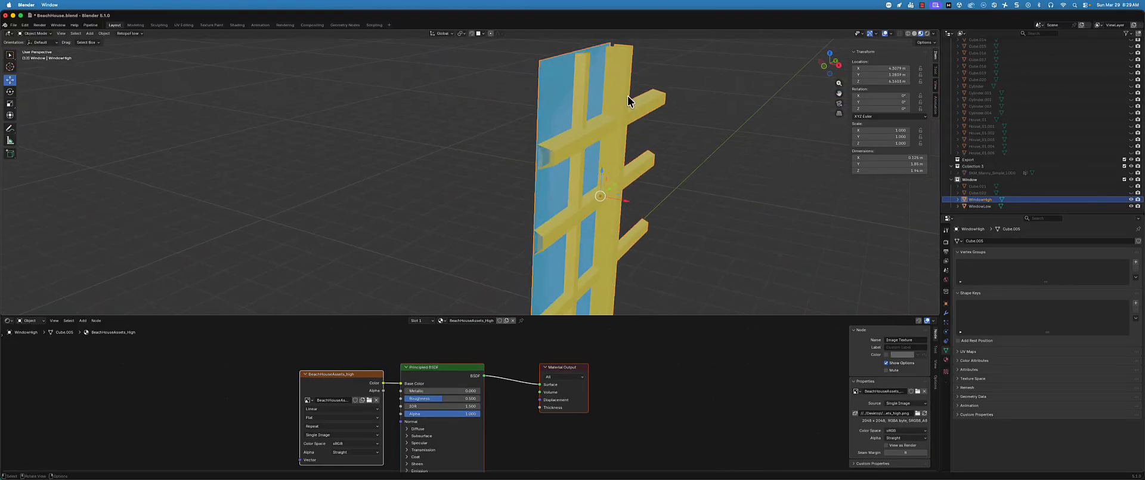
{"action": "key", "text": "Tab"}
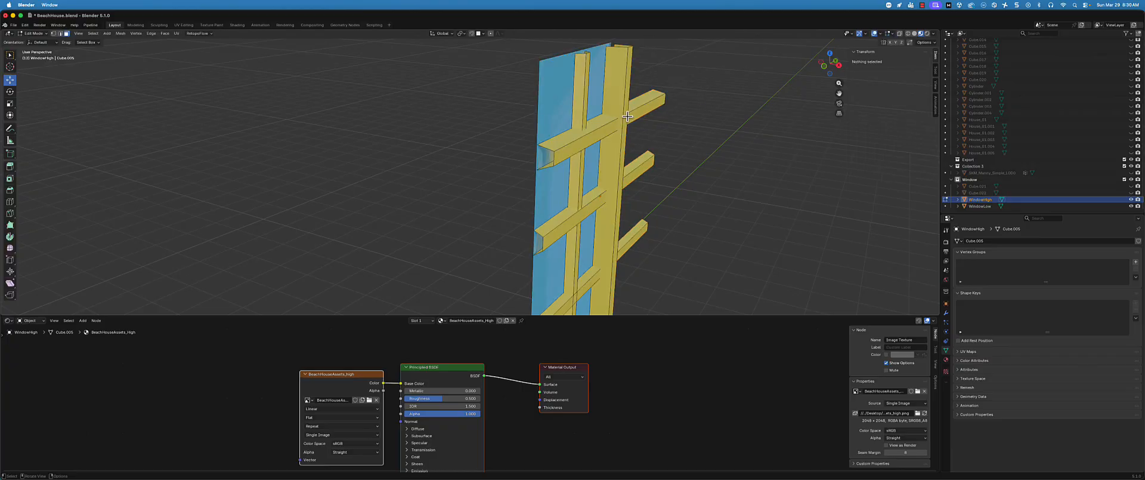
{"action": "left_click", "coordinate": [627, 116]}
{"action": "key", "text": "g"}
{"action": "key", "text": "x"}
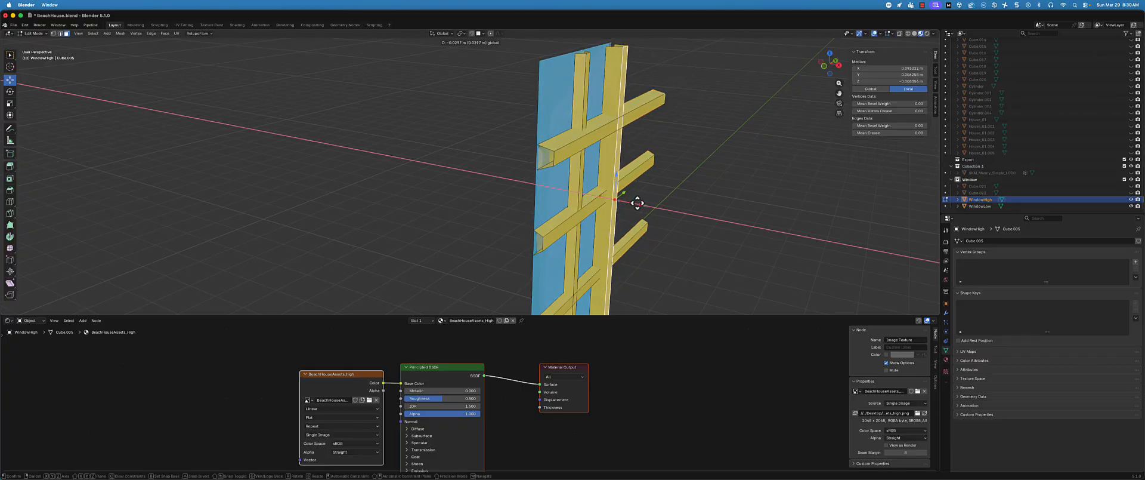
{"action": "left_click", "coordinate": [635, 201]}
{"action": "scroll", "coordinate": [643, 186], "scroll_direction": "down", "scroll_amount": 2}
{"action": "middle_click_drag", "start_coordinate": [643, 186], "coordinate": [573, 173]}
{"action": "scroll", "coordinate": [430, 145], "scroll_direction": "up", "scroll_amount": 3}
{"action": "key", "text": "ctrl+Tab"}
{"action": "left_click", "coordinate": [471, 155]}
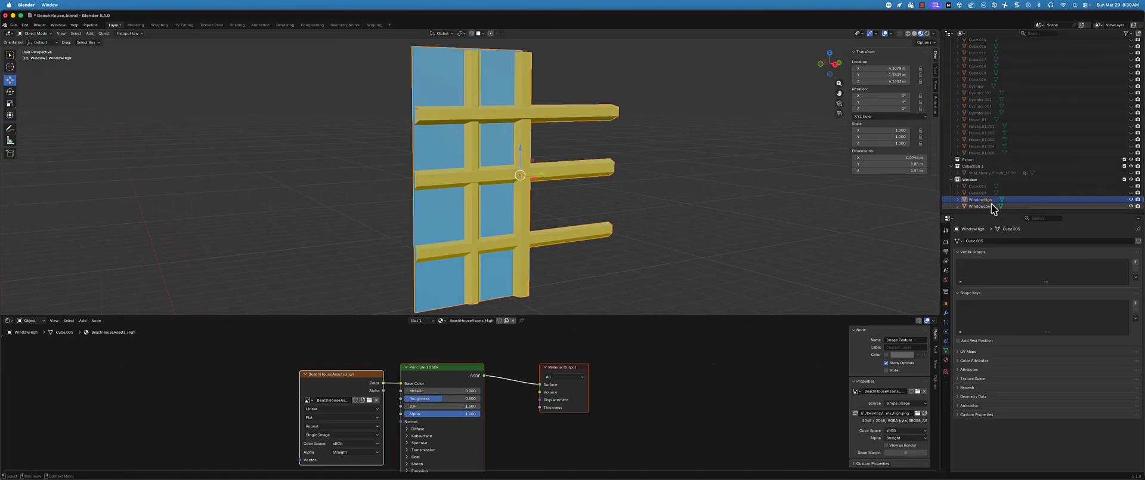
Change the surface shader of WindowHigh's BeachHouseAssets_High material from Principled BSDF to Emission
{"action": "left_click", "coordinate": [946, 241]}
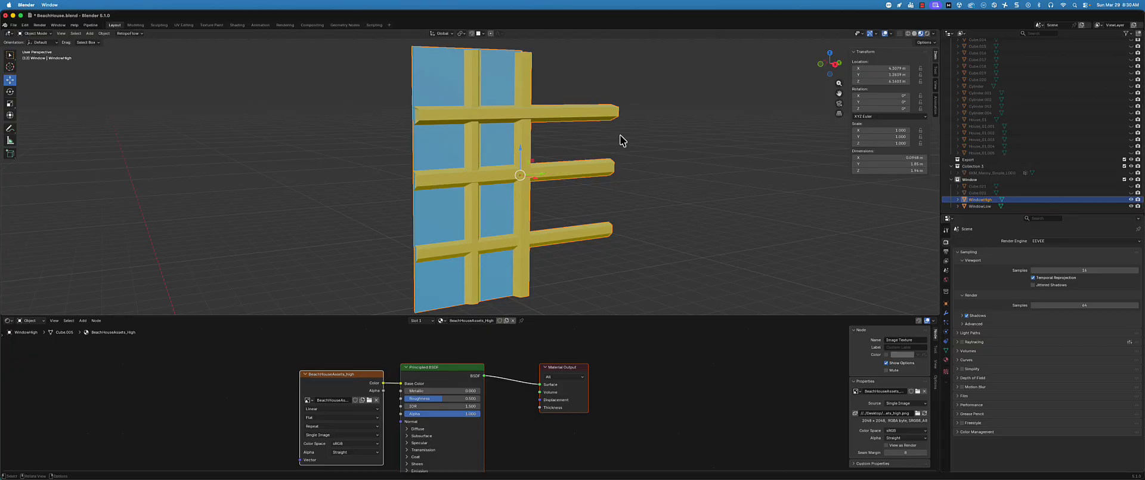
{"action": "left_click_drag", "start_coordinate": [656, 141], "coordinate": [596, 196]}
{"action": "left_click", "coordinate": [946, 360]}
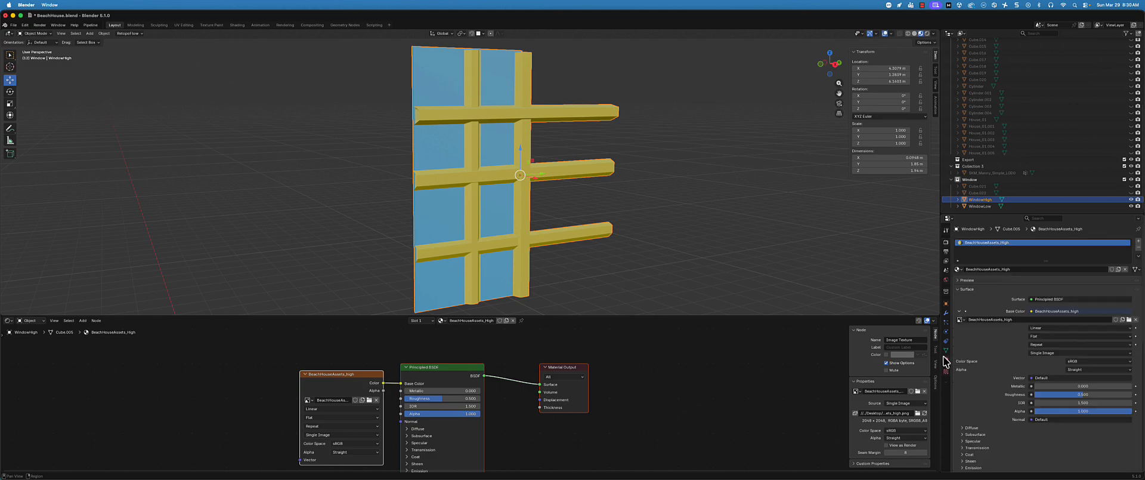
{"action": "left_click", "coordinate": [1033, 300]}
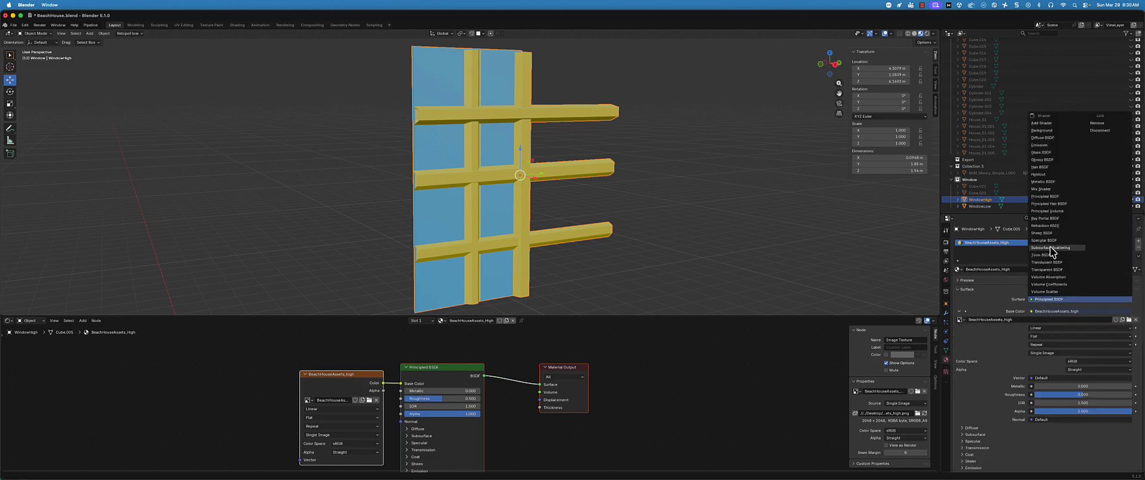
{"action": "left_click", "coordinate": [1040, 144]}
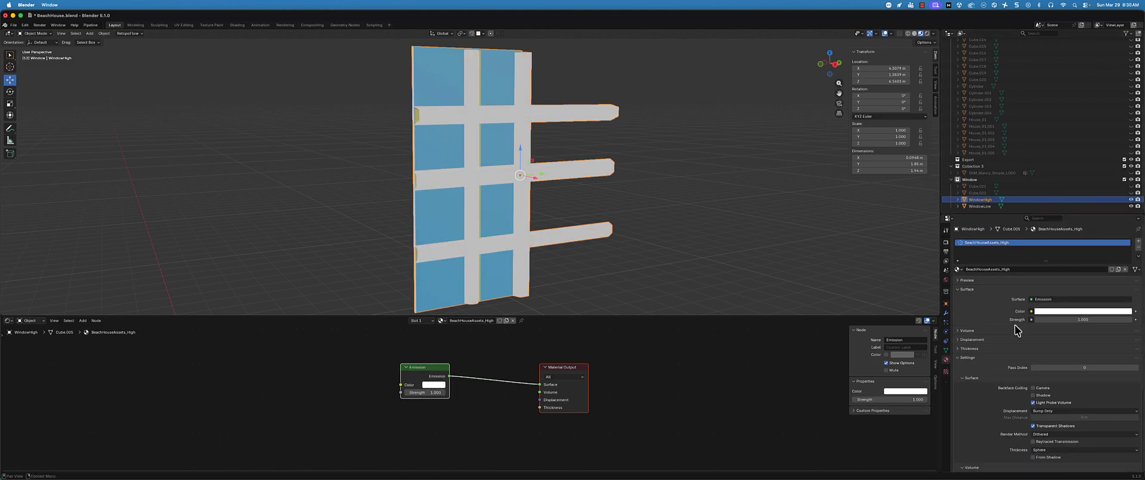
Connect an Image Texture using the BeachHouseAssets_high image to the Emission shader's color
{"action": "left_click", "coordinate": [1032, 311]}
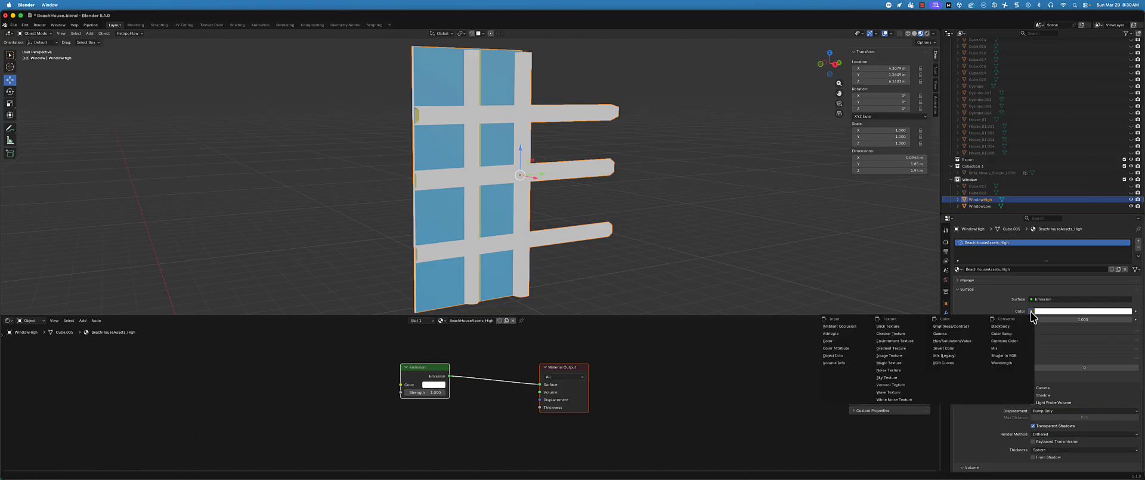
{"action": "left_click", "coordinate": [895, 355]}
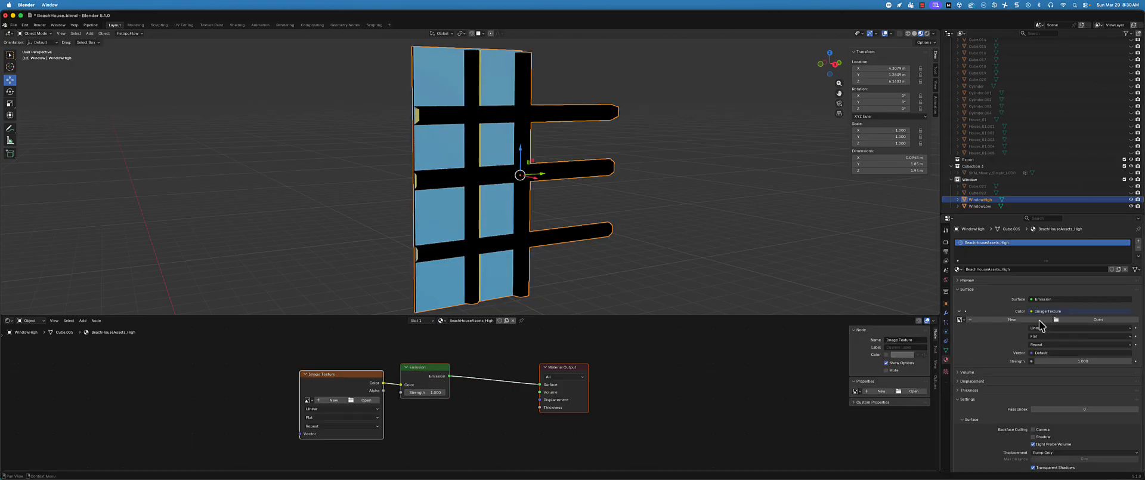
{"action": "left_click", "coordinate": [961, 321]}
{"action": "left_click", "coordinate": [987, 330]}
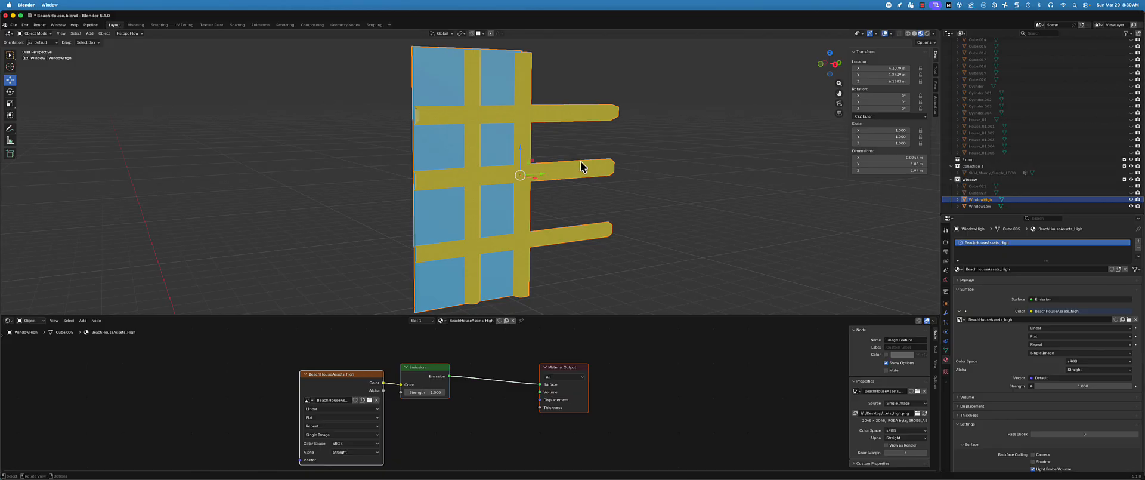
Select WindowHigh with WindowLow as the active object, set the render engine to Cycles, and set the bake type to Combined
{"action": "middle_click_drag", "start_coordinate": [582, 169], "coordinate": [593, 169]}
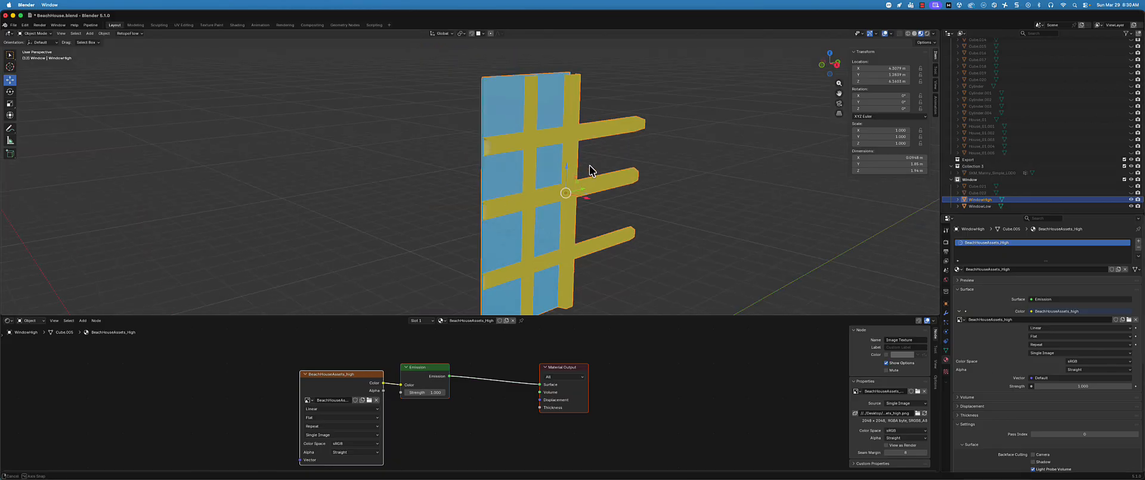
{"action": "left_click", "coordinate": [990, 206], "text": "ctrl"}
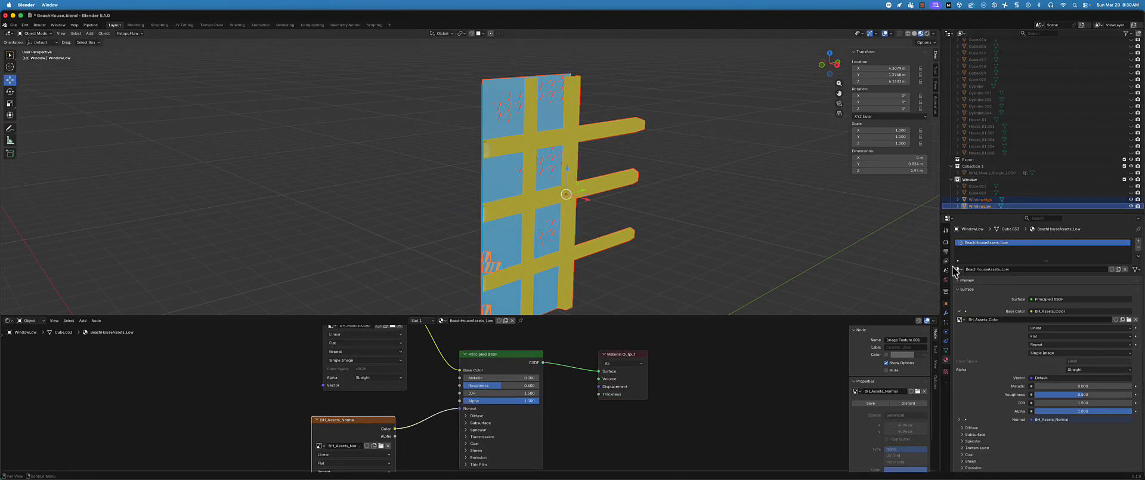
{"action": "left_click", "coordinate": [947, 253]}
{"action": "left_click", "coordinate": [948, 242]}
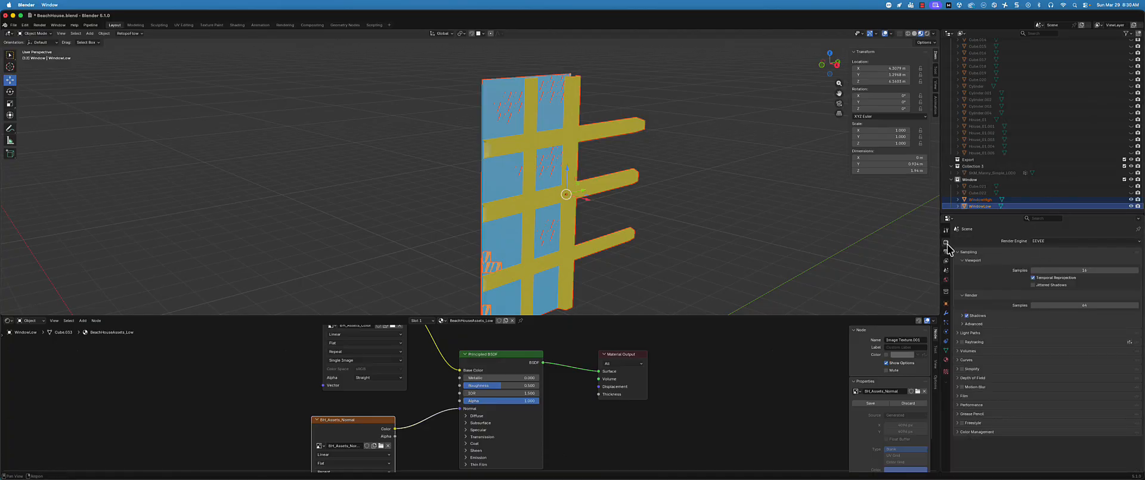
{"action": "left_click", "coordinate": [1048, 241]}
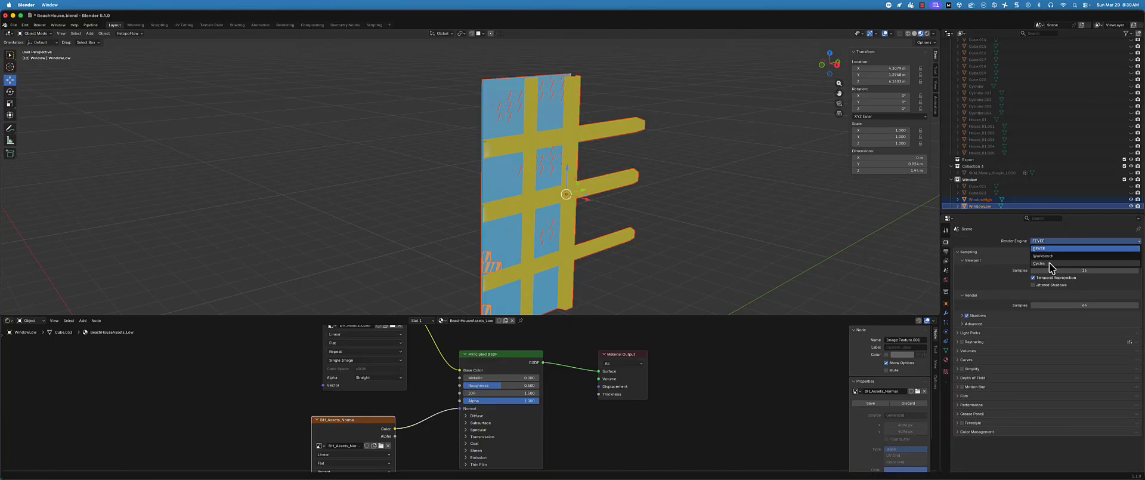
{"action": "left_click", "coordinate": [1050, 263]}
{"action": "scroll", "coordinate": [1023, 337], "scroll_direction": "down", "scroll_amount": 8}
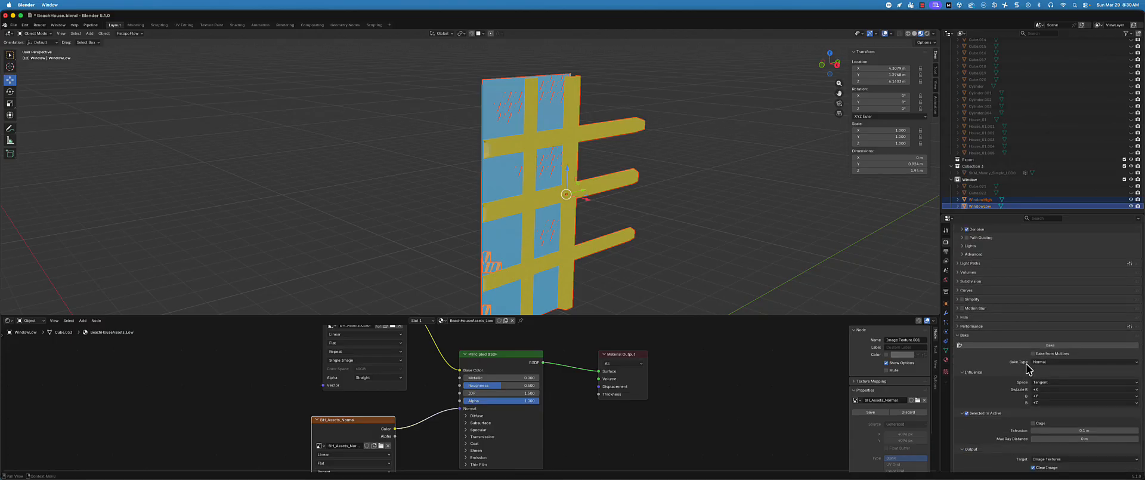
{"action": "left_click", "coordinate": [1042, 362]}
{"action": "left_click", "coordinate": [1047, 375]}
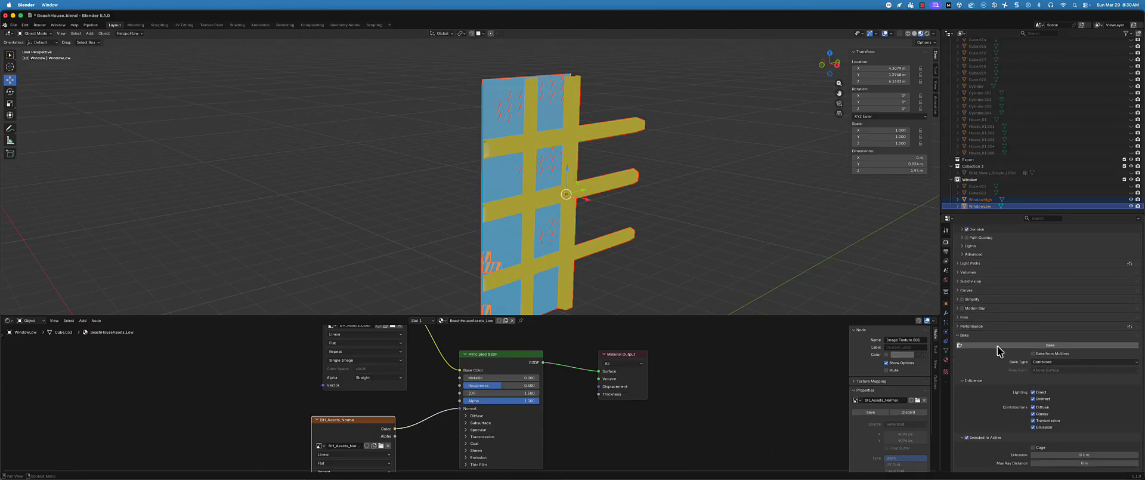
Bake WindowHigh's combined color onto WindowLow's active BH_Assets_Normal image texture
{"action": "scroll", "coordinate": [994, 351], "scroll_direction": "down", "scroll_amount": 3}
{"action": "scroll", "coordinate": [994, 351], "scroll_direction": "up", "scroll_amount": 1}
{"action": "key", "text": "KP_Decimal"}
{"action": "middle_click_drag", "start_coordinate": [606, 233], "coordinate": [584, 230]}
{"action": "scroll", "coordinate": [596, 242], "scroll_direction": "down", "scroll_amount": 2}
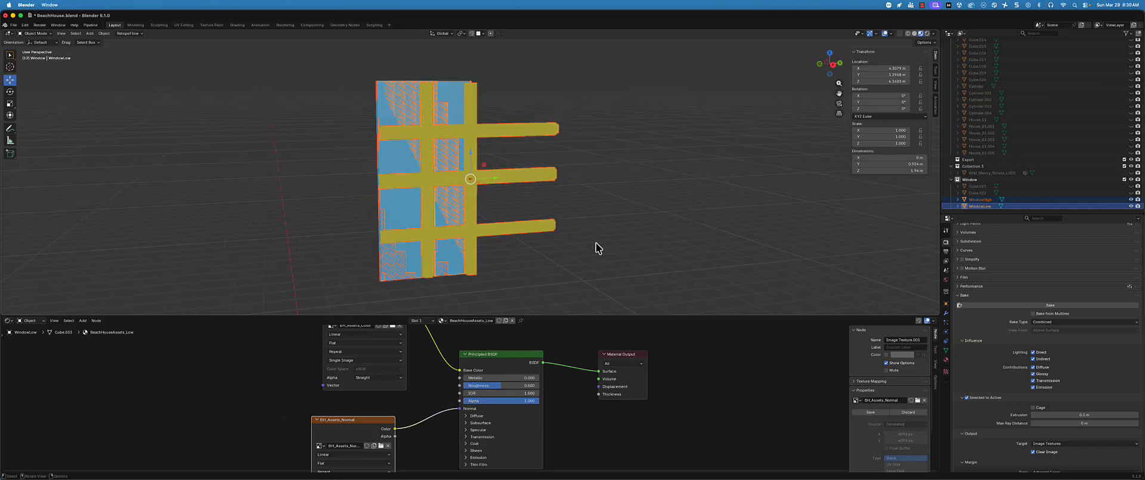
{"action": "scroll", "coordinate": [1055, 341], "scroll_direction": "up", "scroll_amount": 2}
{"action": "scroll", "coordinate": [1038, 356], "scroll_direction": "down", "scroll_amount": 3}
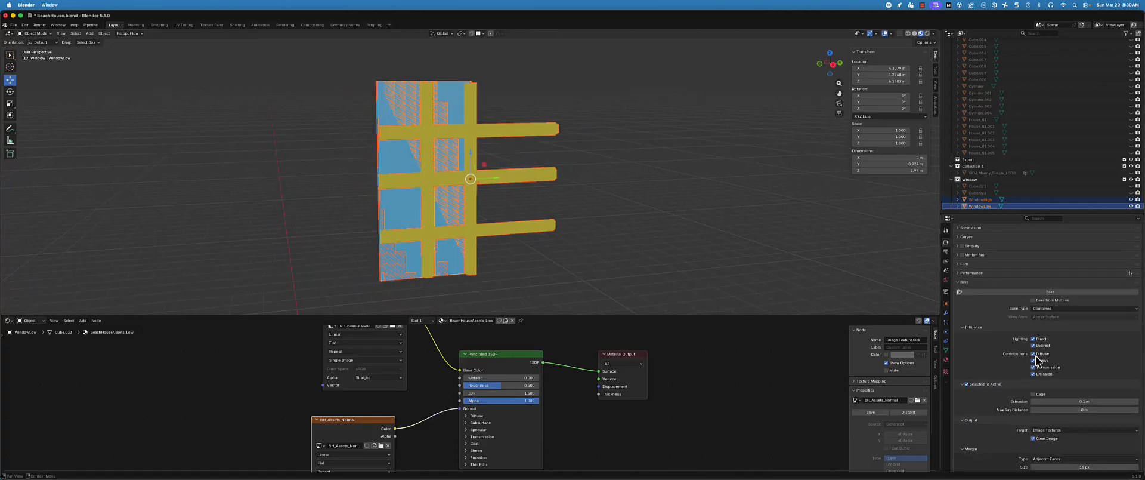
{"action": "left_click", "coordinate": [1021, 292]}
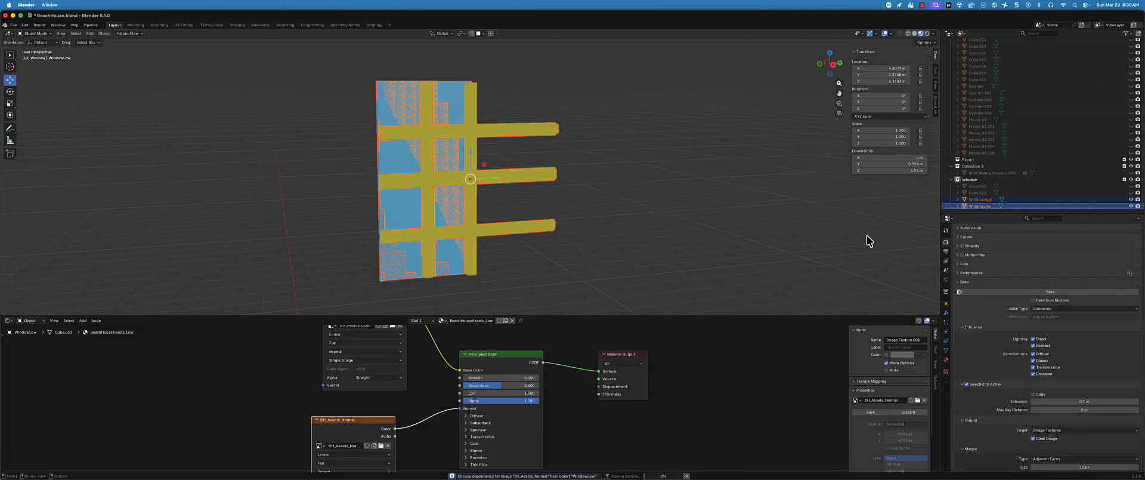
Adjust WindowLow's position along Y to line up with WindowHigh, and temporarily hide WindowHigh to inspect the bake
{"action": "middle_click_drag", "start_coordinate": [567, 176], "coordinate": [466, 201], "text": "alt"}
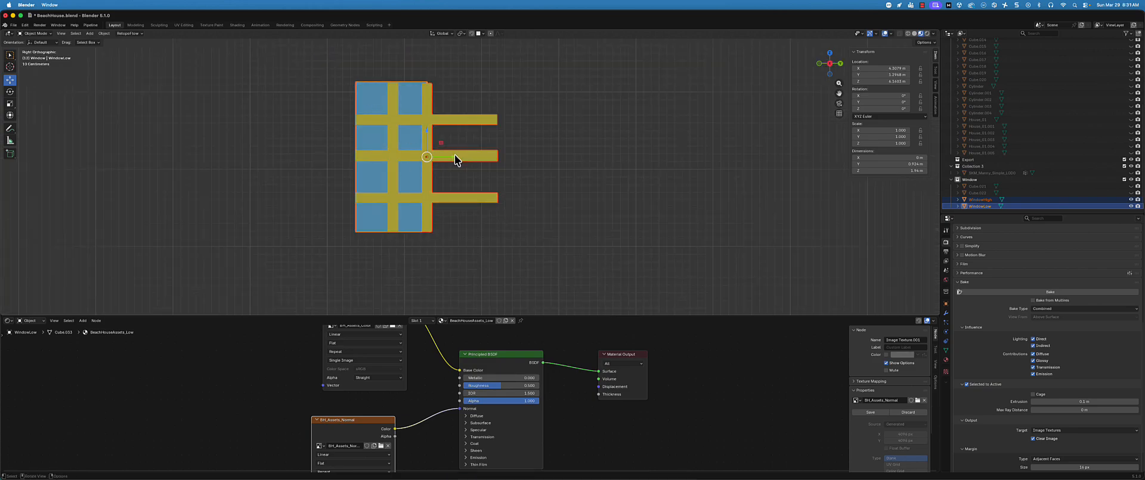
{"action": "left_click_drag", "start_coordinate": [455, 155], "coordinate": [453, 156]}
{"action": "left_click", "coordinate": [1038, 205]}
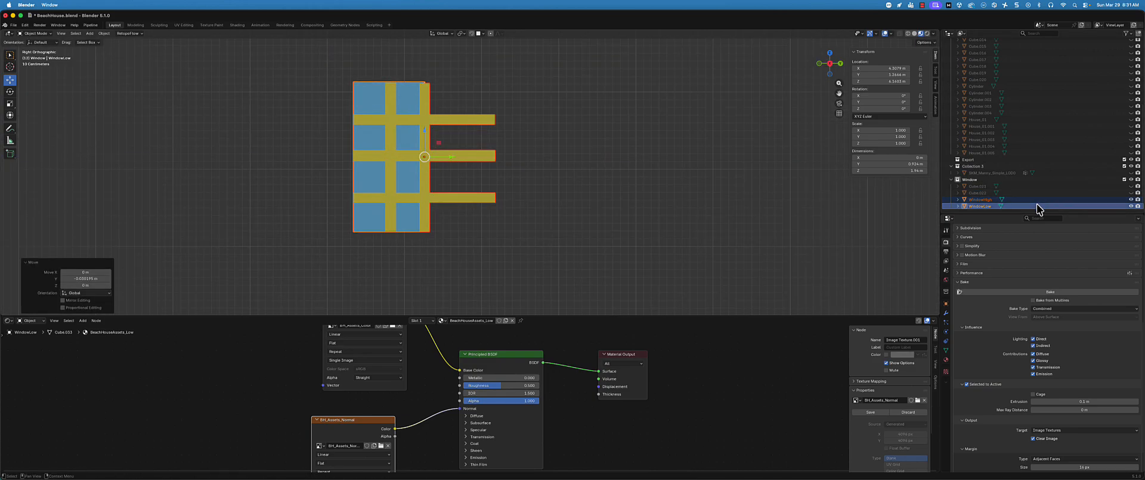
{"action": "left_click_drag", "start_coordinate": [450, 160], "coordinate": [460, 160]}
{"action": "middle_click_drag", "start_coordinate": [573, 138], "coordinate": [602, 159]}
{"action": "scroll", "coordinate": [602, 159], "scroll_direction": "up", "scroll_amount": 2}
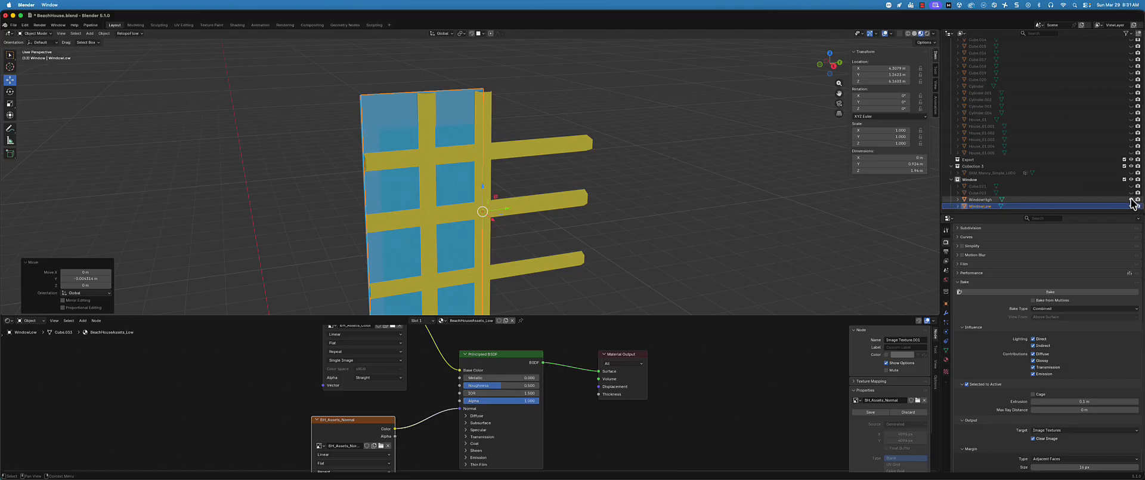
{"action": "left_click", "coordinate": [1131, 199]}
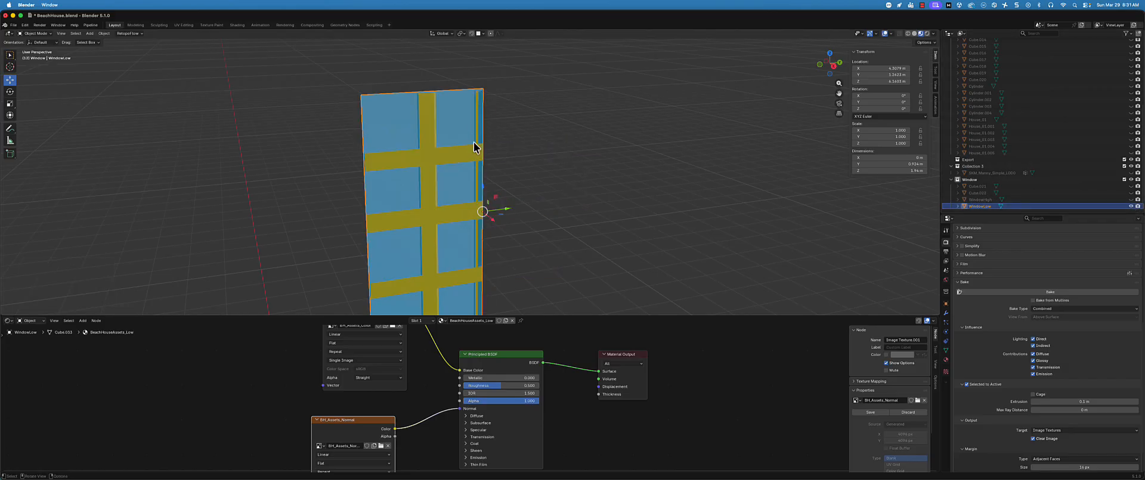
{"action": "left_click", "coordinate": [1131, 200]}
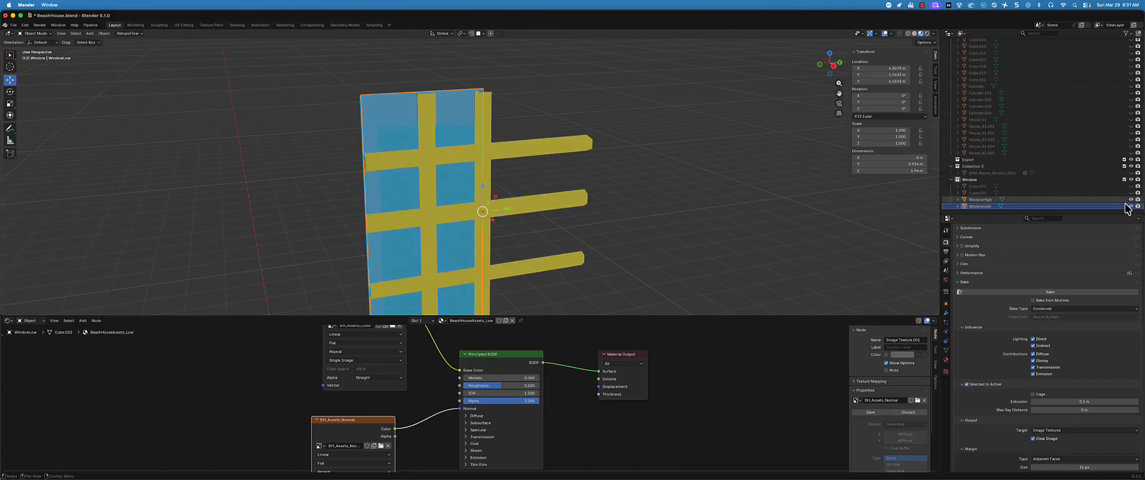
Reselect WindowHigh with WindowLow active, and raise the Selected to Active extrusion distance for baking
{"action": "left_click", "coordinate": [999, 198]}
{"action": "left_click", "coordinate": [988, 204], "text": "ctrl"}
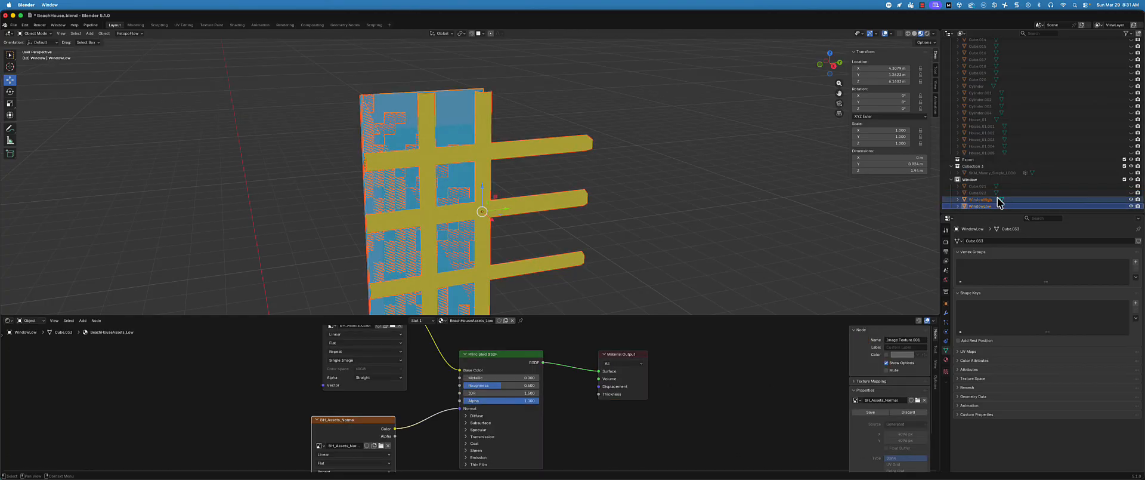
{"action": "left_click", "coordinate": [946, 242]}
{"action": "scroll", "coordinate": [531, 214], "scroll_direction": "down", "scroll_amount": 2}
{"action": "middle_click_drag", "start_coordinate": [511, 194], "coordinate": [554, 216]}
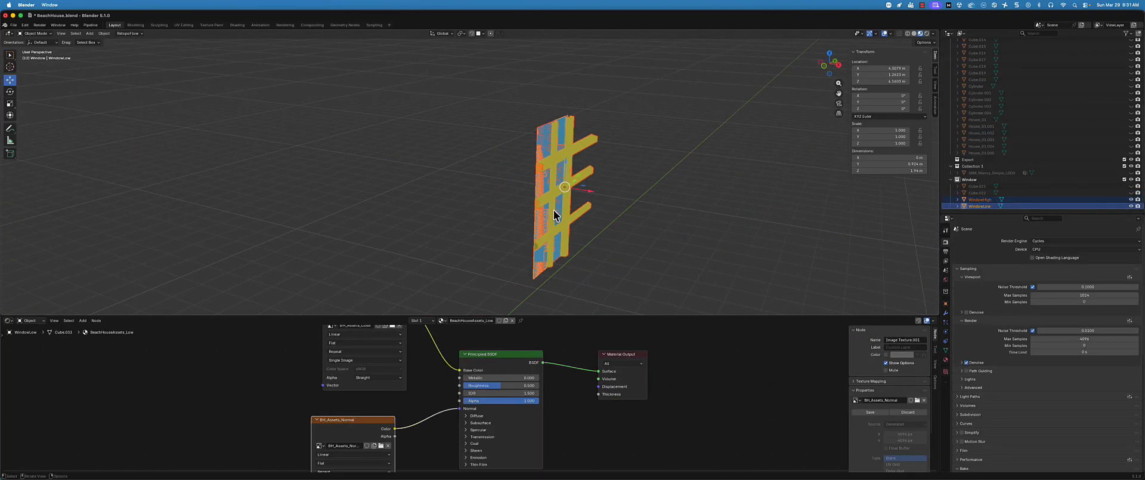
{"action": "scroll", "coordinate": [1035, 356], "scroll_direction": "down", "scroll_amount": 9}
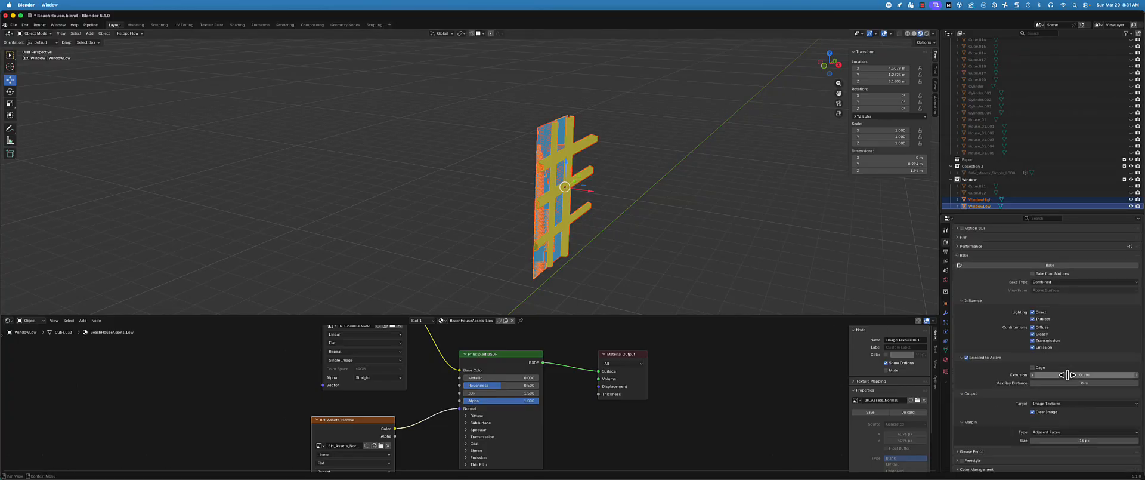
{"action": "left_click", "coordinate": [1077, 371]}
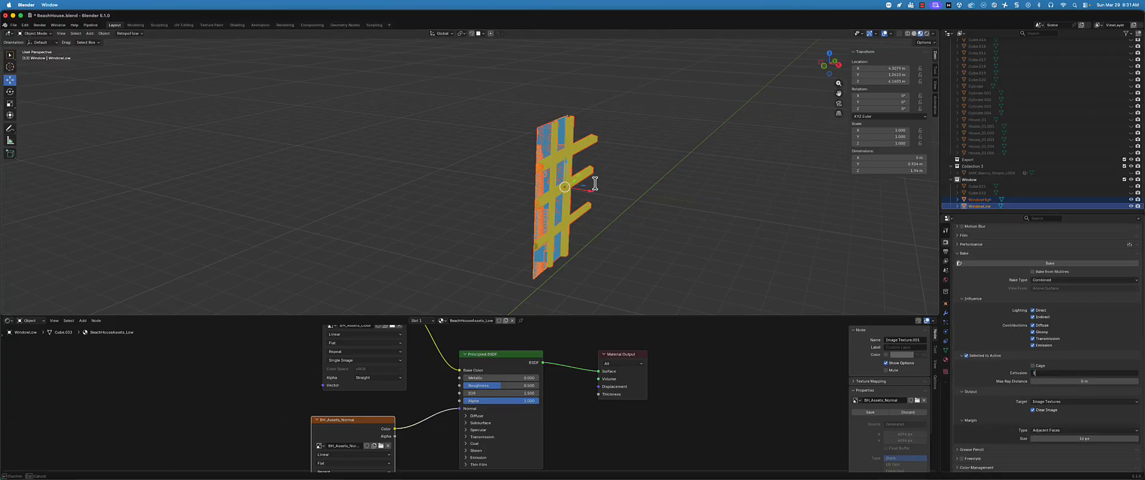
{"action": "key", "text": "Return"}
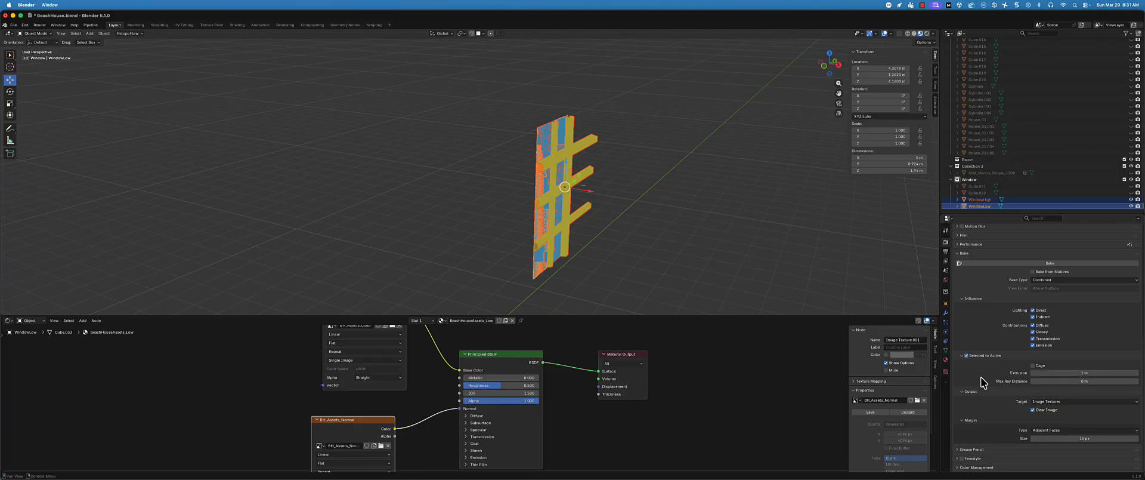
Rebake WindowHigh onto WindowLow with the increased extrusion, and briefly hide WindowHigh to check the result
{"action": "middle_click_drag", "start_coordinate": [624, 265], "coordinate": [593, 233]}
{"action": "left_click", "coordinate": [983, 203], "text": "ctrl"}
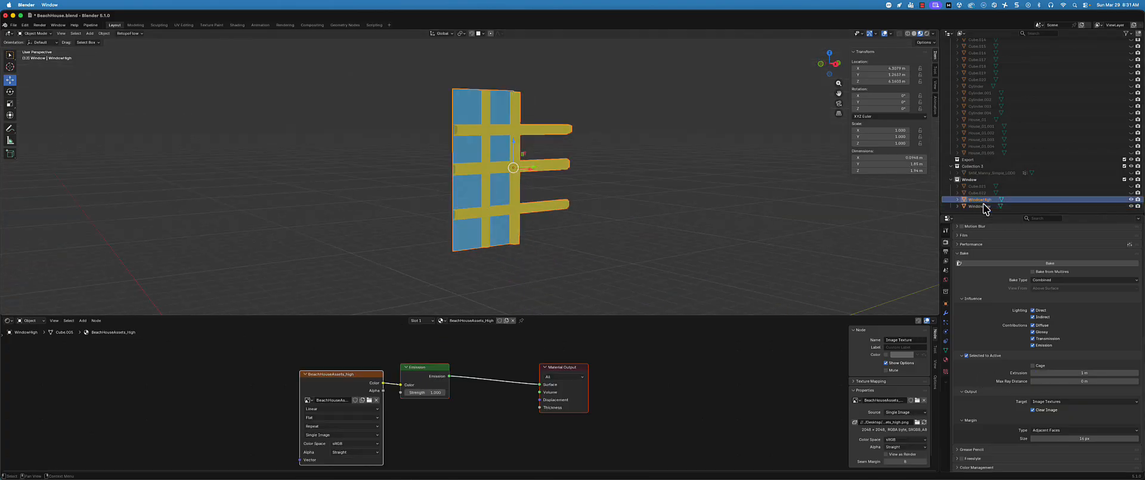
{"action": "left_click", "coordinate": [983, 206], "text": "ctrl"}
{"action": "left_click", "coordinate": [1021, 264]}
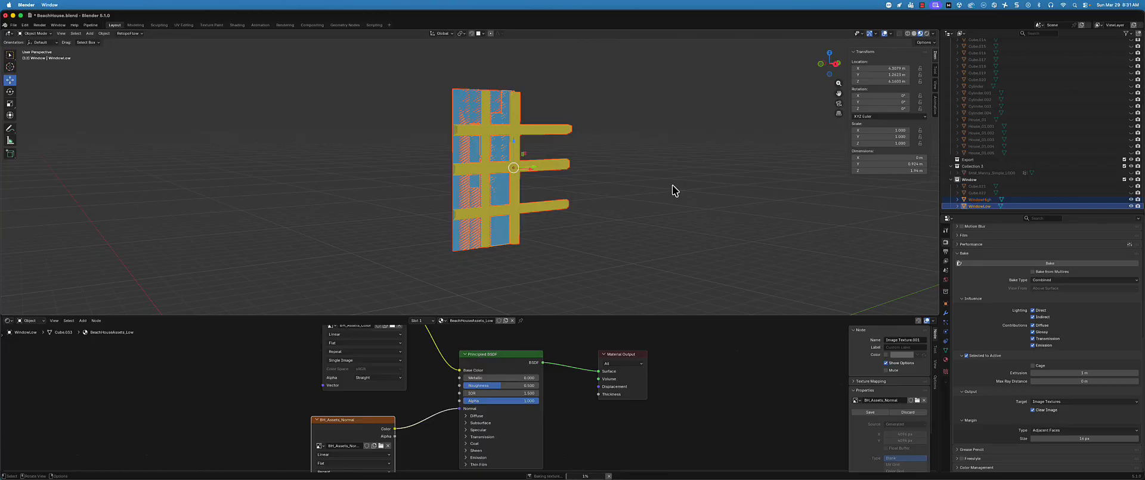
{"action": "scroll", "coordinate": [481, 158], "scroll_direction": "up", "scroll_amount": 2}
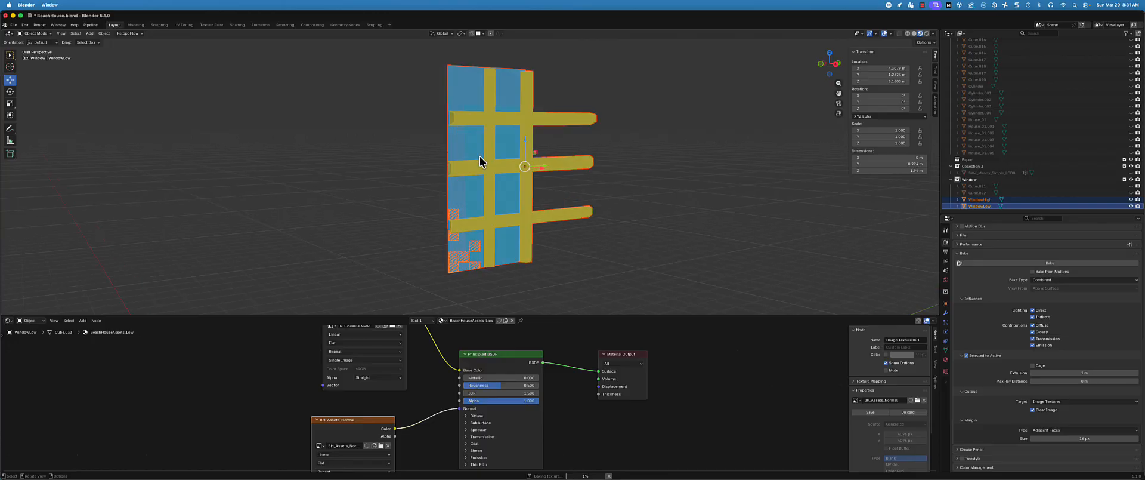
{"action": "scroll", "coordinate": [480, 156], "scroll_direction": "up", "scroll_amount": 2}
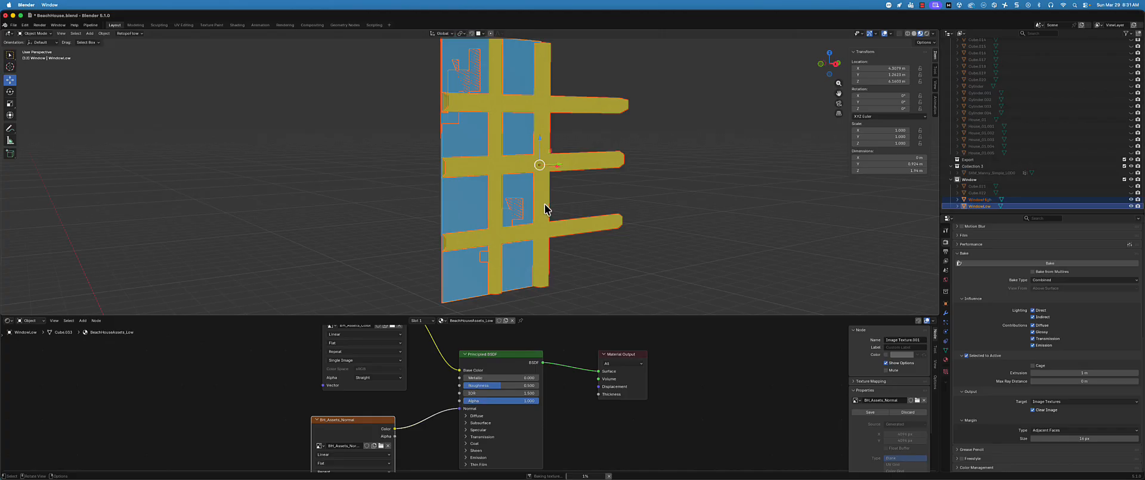
{"action": "left_click", "coordinate": [1131, 199]}
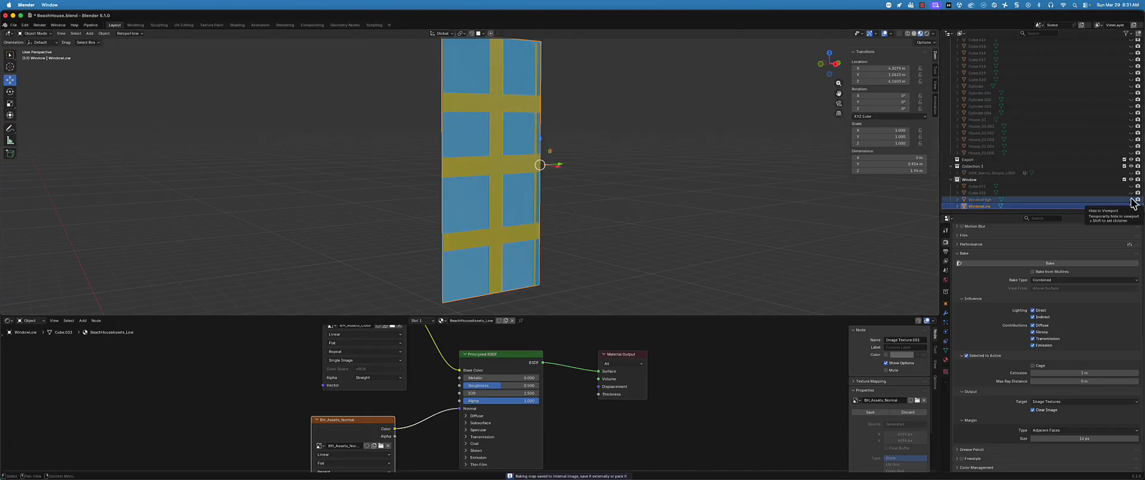
{"action": "left_click", "coordinate": [1131, 199]}
Set the Selected to Active bake extrusion to 3 m
{"action": "middle_click_drag", "start_coordinate": [724, 135], "coordinate": [630, 100]}
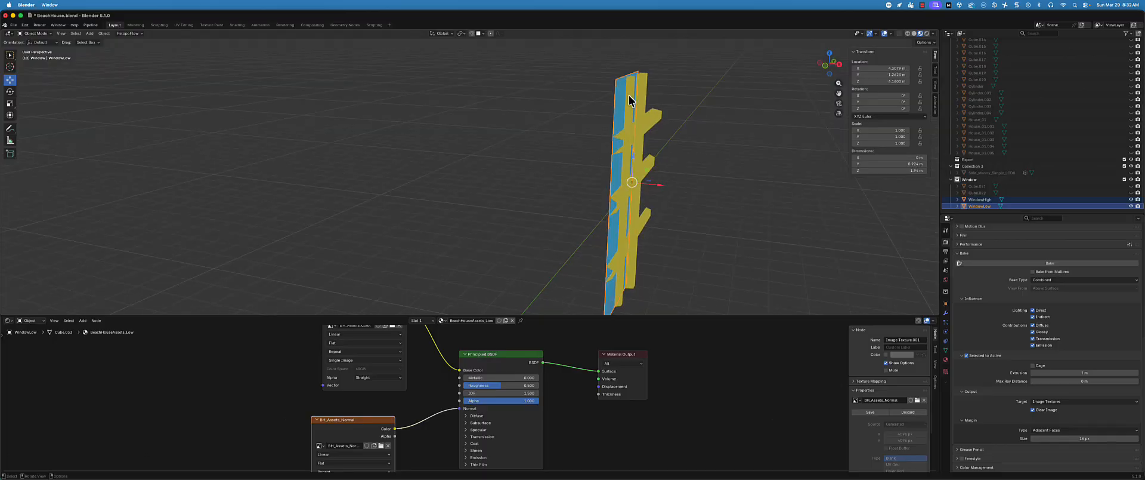
{"action": "left_click", "coordinate": [1097, 373]}
{"action": "type", "text": "3"}
{"action": "key", "text": "Return"}
Bake WindowHigh onto the active WindowLow using the 3 m extrusion, and hide WindowHigh to reveal the baked window
{"action": "left_click", "coordinate": [980, 200]}
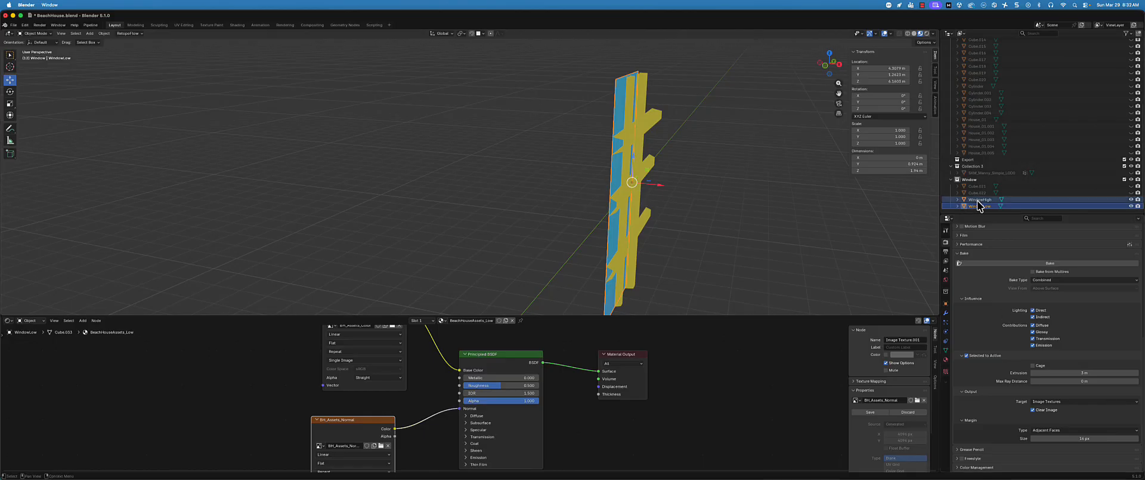
{"action": "left_click", "coordinate": [980, 205], "text": "ctrl"}
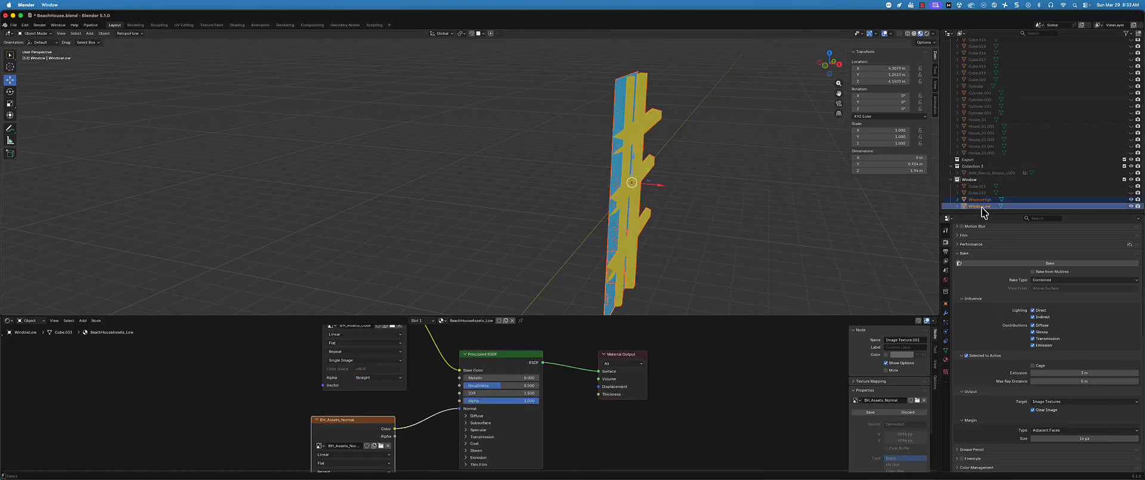
{"action": "left_click", "coordinate": [1017, 260]}
{"action": "middle_click_drag", "start_coordinate": [677, 195], "coordinate": [561, 119]}
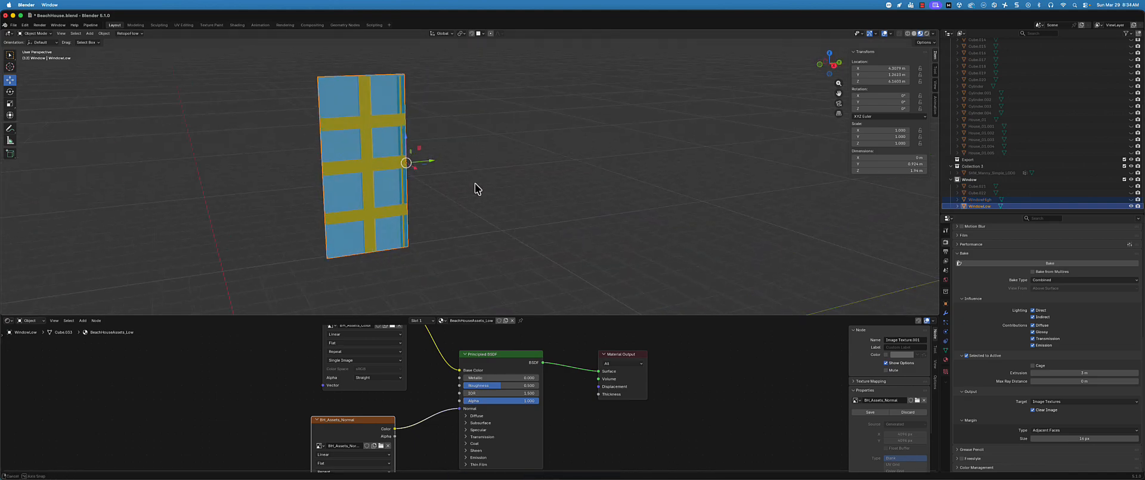
{"action": "middle_click_drag", "start_coordinate": [475, 184], "coordinate": [443, 168]}
{"action": "scroll", "coordinate": [441, 161], "scroll_direction": "up", "scroll_amount": 3}
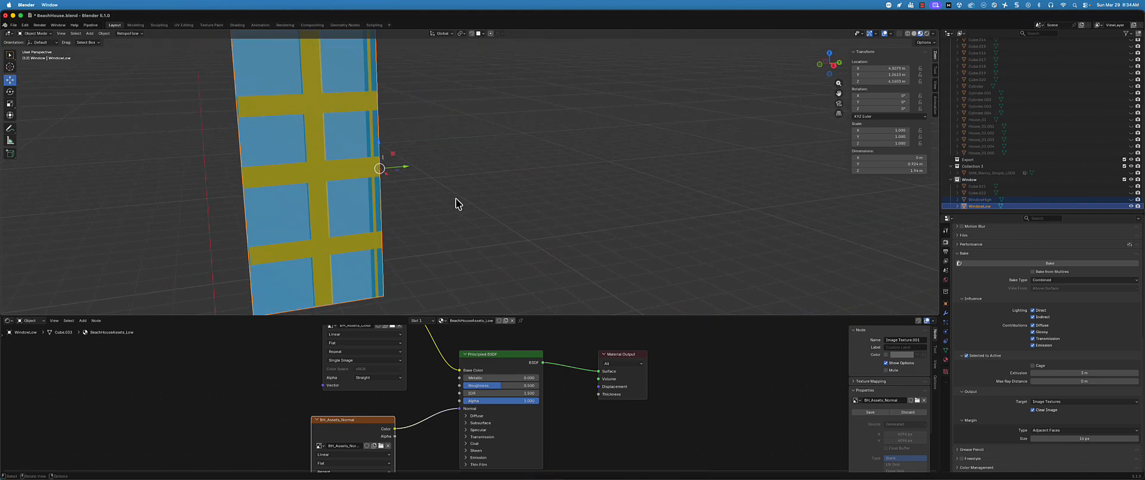
Examine the baked image in the Texture Paint workspace, and return to Layout to inspect WindowLow's surface
{"action": "left_click", "coordinate": [212, 25]}
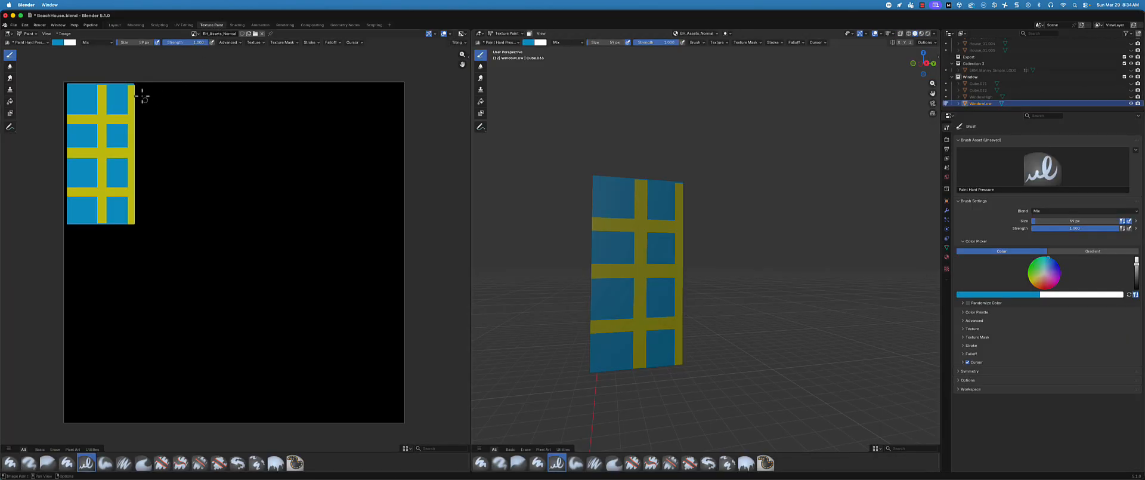
{"action": "left_click", "coordinate": [114, 25]}
{"action": "middle_click_drag", "start_coordinate": [375, 192], "coordinate": [491, 127]}
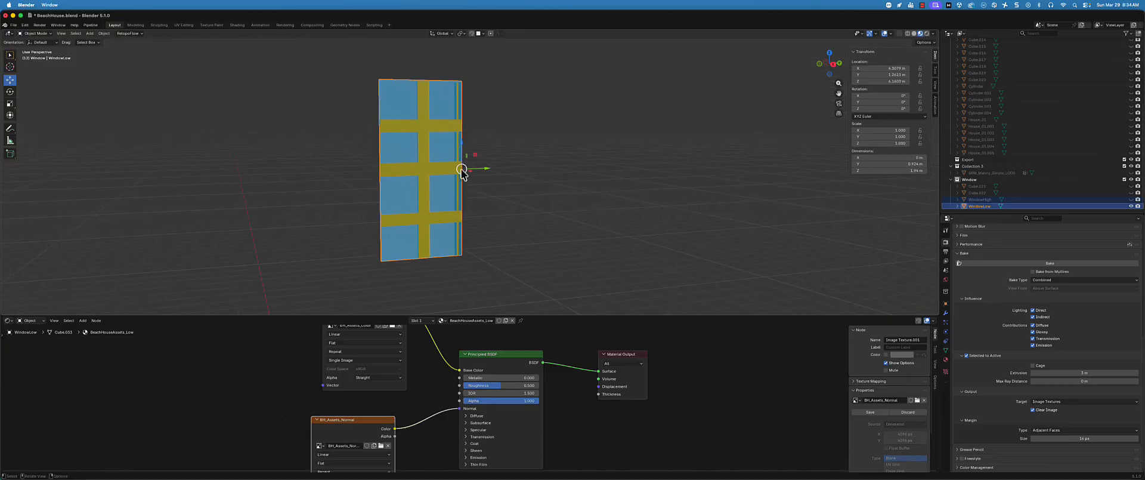
{"action": "scroll", "coordinate": [460, 169], "scroll_direction": "up", "scroll_amount": 3}
{"action": "scroll", "coordinate": [473, 172], "scroll_direction": "down", "scroll_amount": 2}
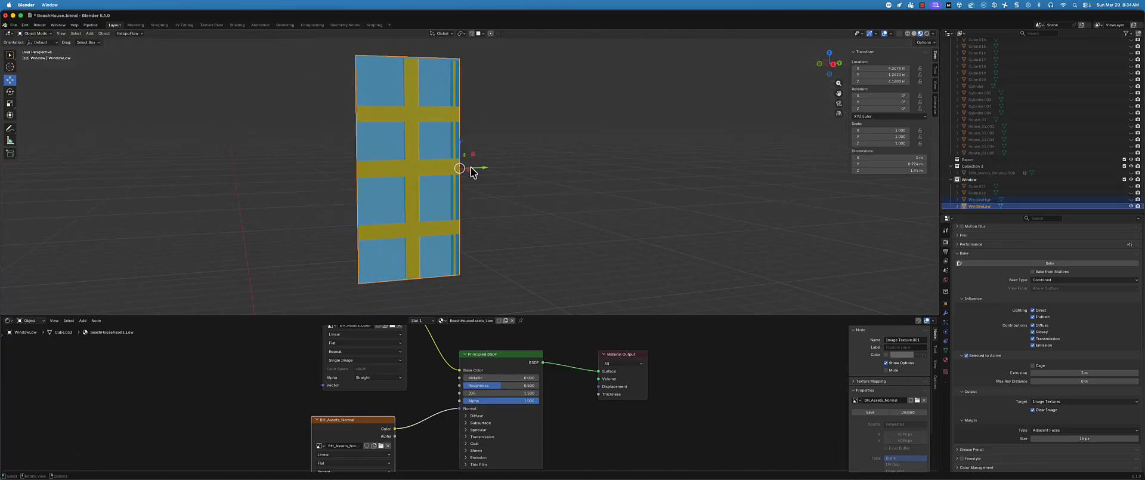
Switch to the Texture Paint workspace and check the Save As settings for BH_Assets_Normal, leaving the image unsaved
{"action": "left_click", "coordinate": [212, 25]}
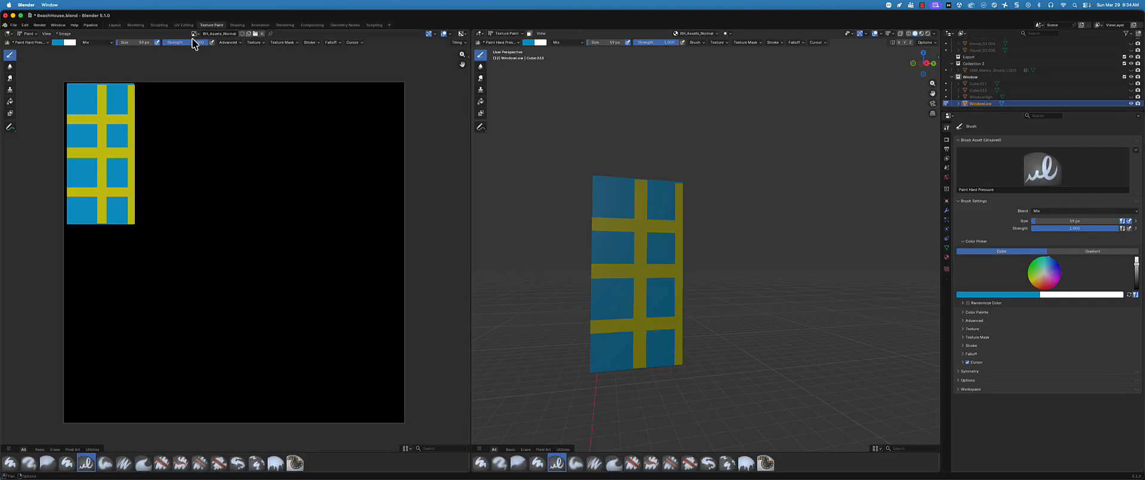
{"action": "left_click", "coordinate": [64, 33]}
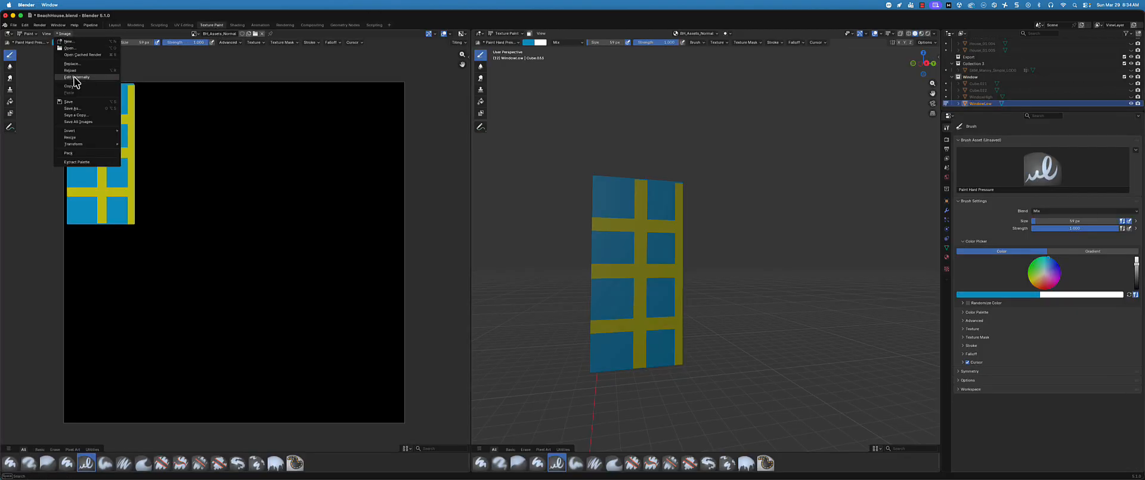
{"action": "left_click", "coordinate": [73, 108]}
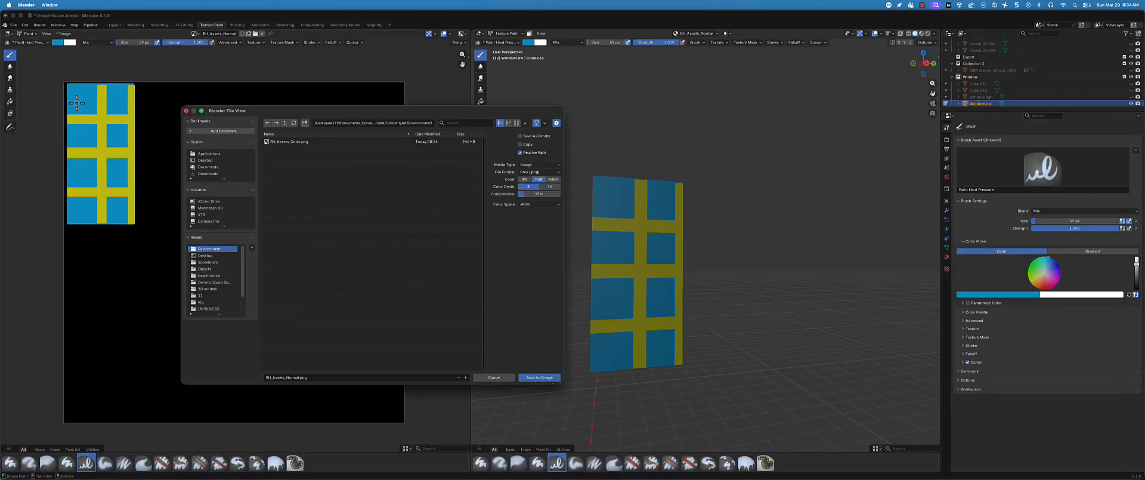
{"action": "left_click", "coordinate": [500, 378]}
Display the BH_Assets_Color image in the image editor and save it to its existing file
{"action": "left_click", "coordinate": [194, 34]}
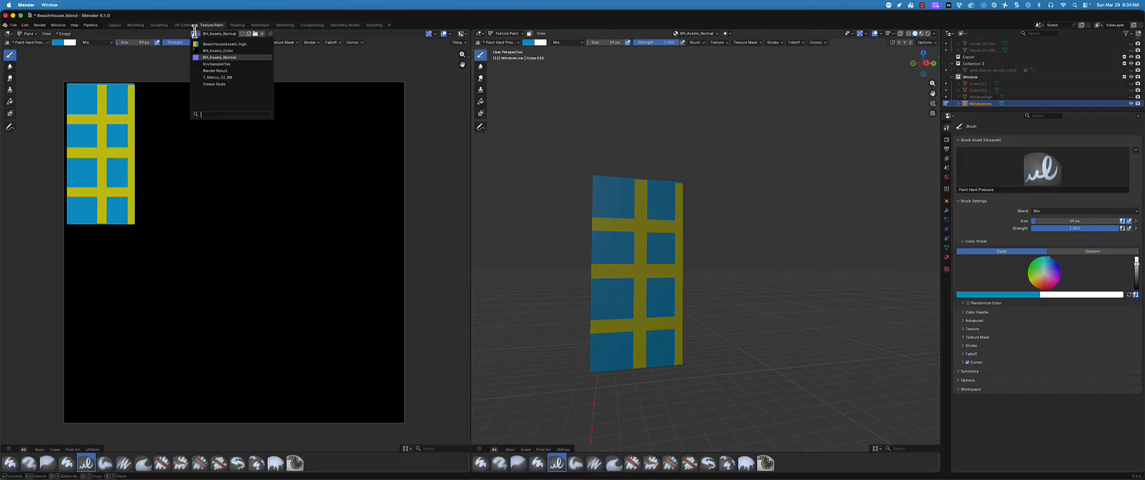
{"action": "left_click", "coordinate": [210, 57]}
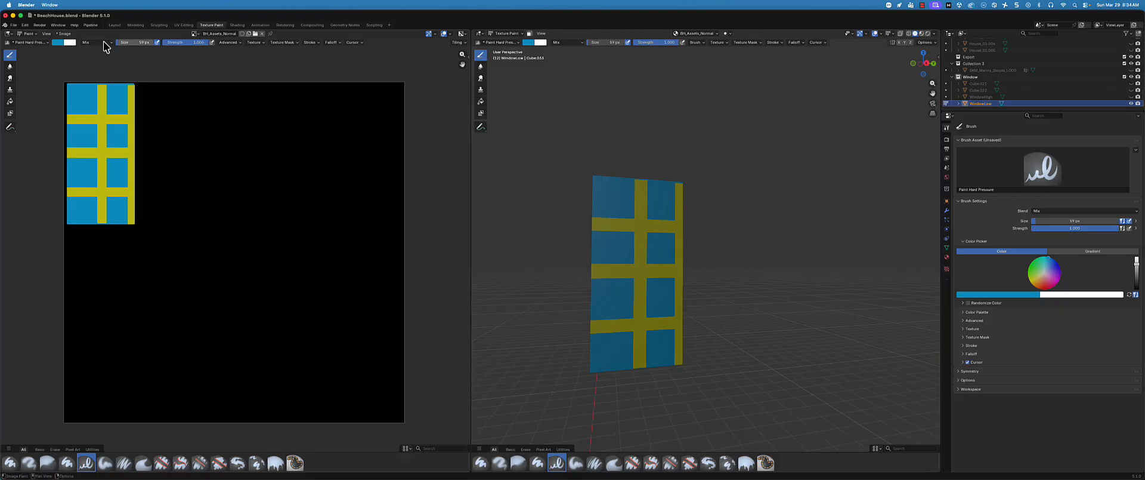
{"action": "left_click", "coordinate": [195, 34]}
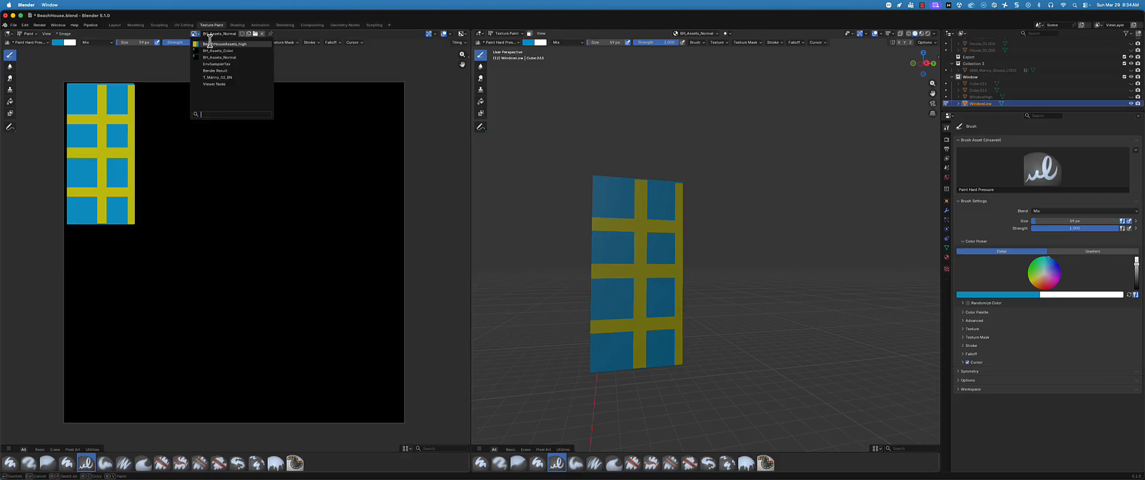
{"action": "left_click", "coordinate": [209, 50]}
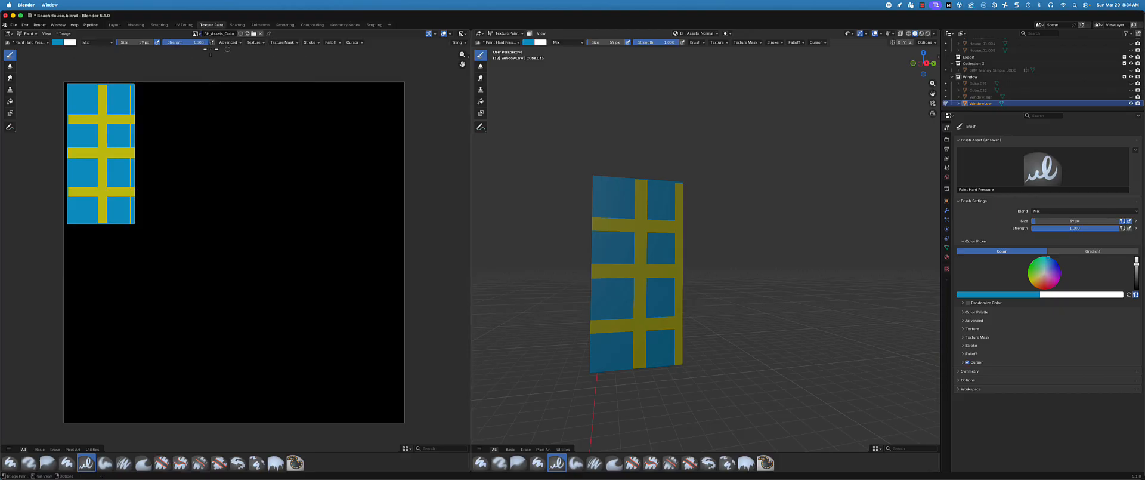
{"action": "left_click", "coordinate": [64, 34]}
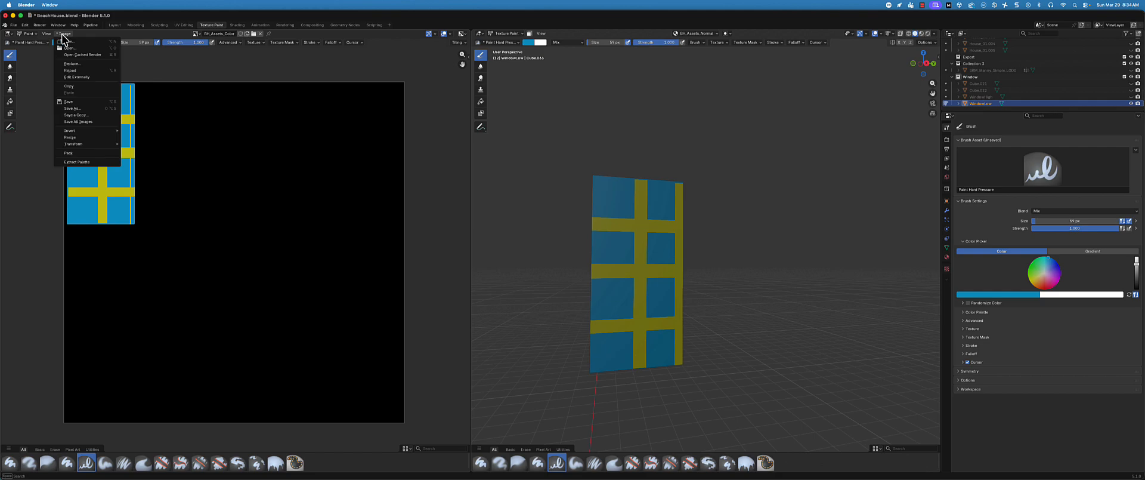
{"action": "left_click", "coordinate": [81, 101]}
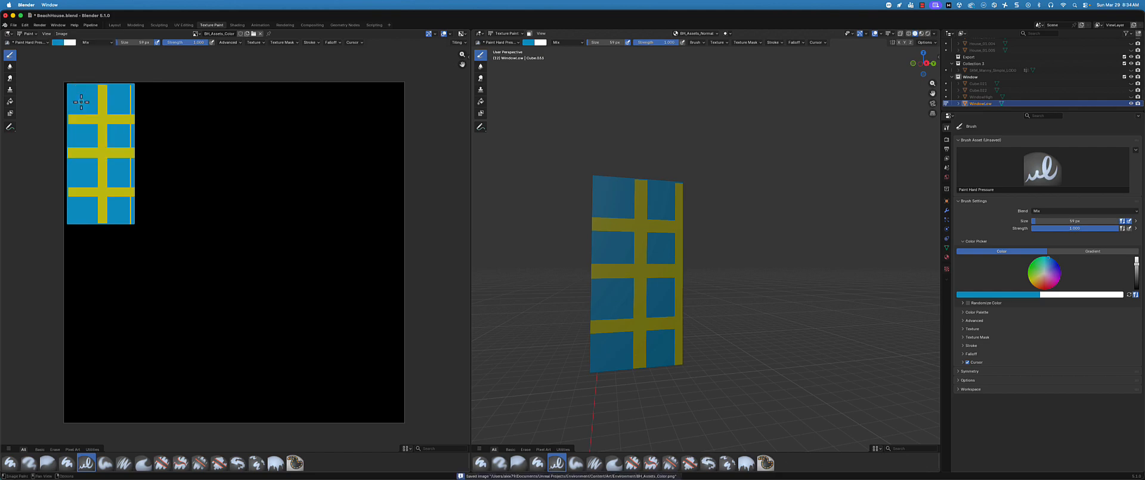
Compare BH_Assets_Normal with BH_Assets_Color in the image editor, and inspect the baked window in 3D
{"action": "left_click", "coordinate": [195, 33]}
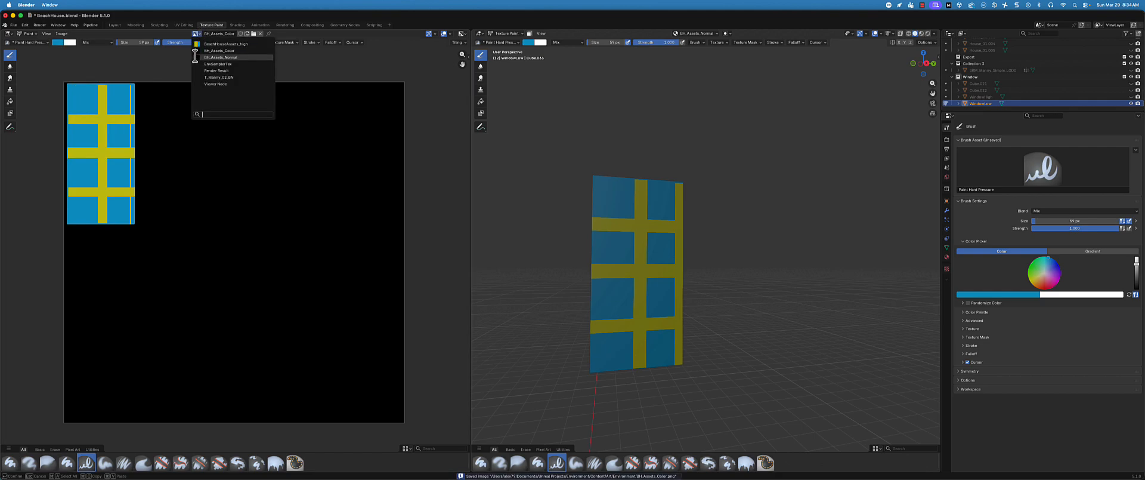
{"action": "left_click", "coordinate": [218, 57]}
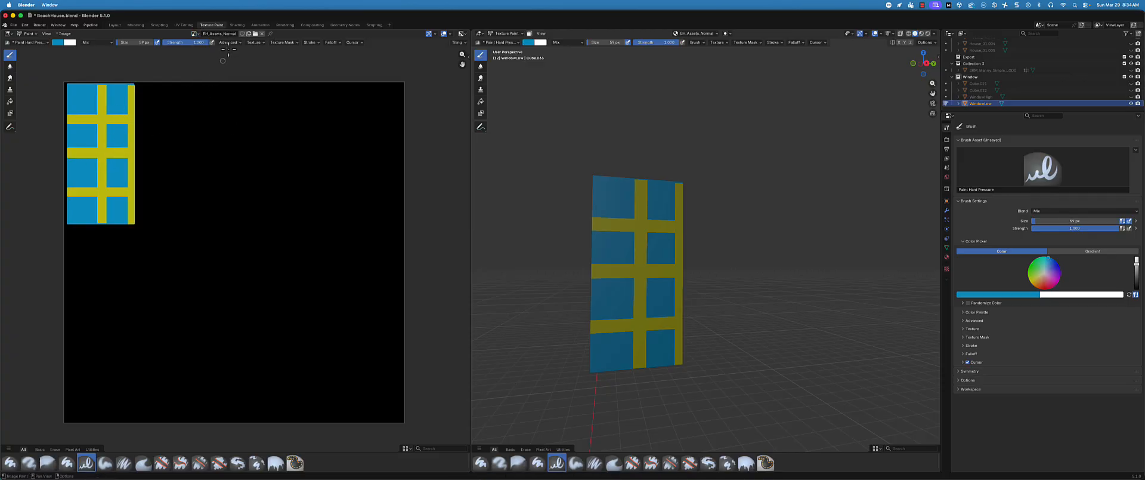
{"action": "left_click", "coordinate": [196, 33]}
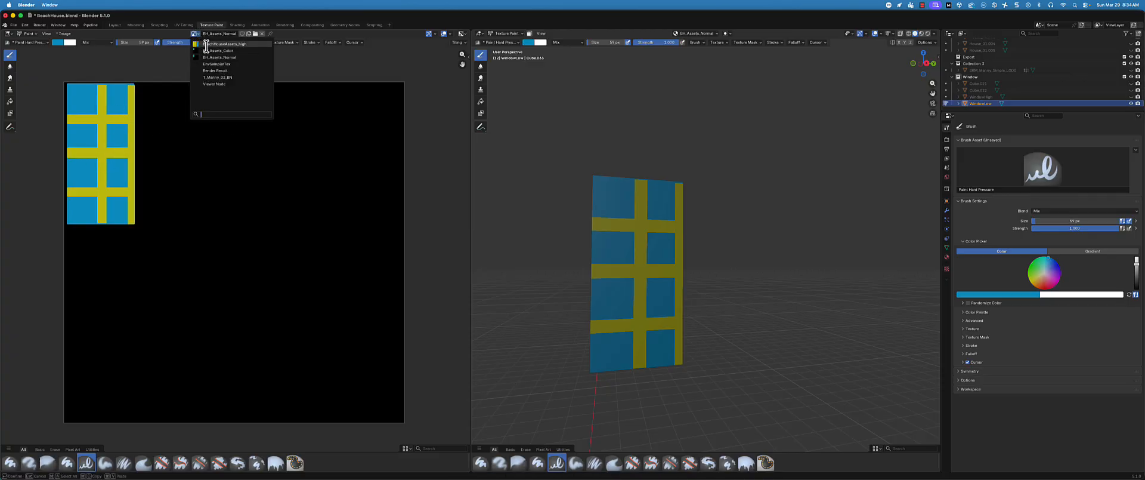
{"action": "left_click", "coordinate": [210, 51]}
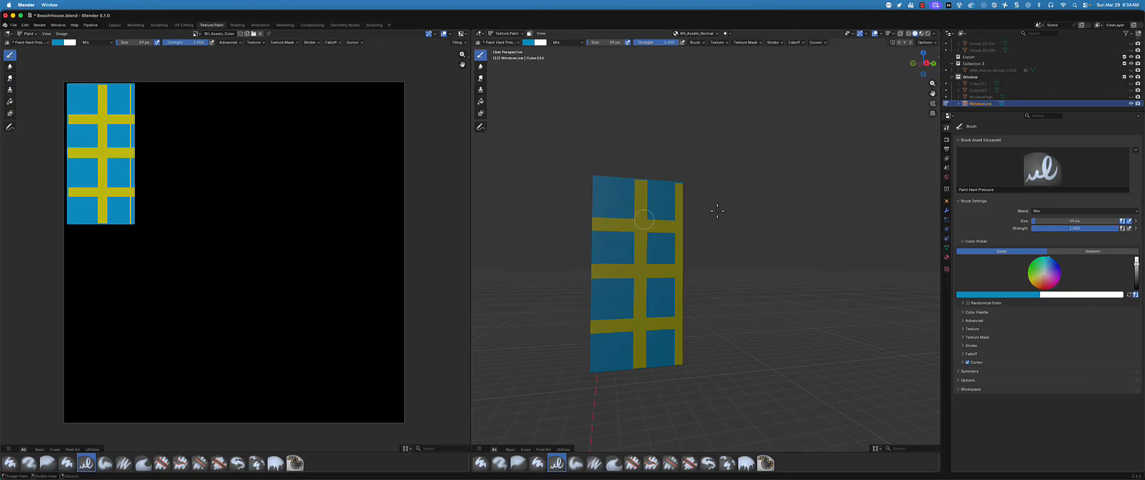
{"action": "middle_click_drag", "start_coordinate": [662, 193], "coordinate": [655, 205]}
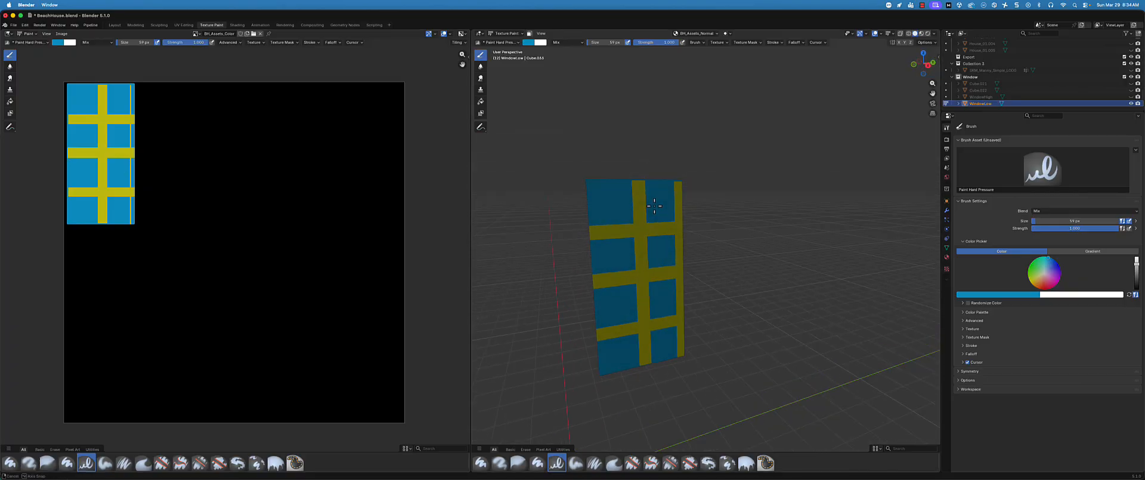
Unhide WindowHigh, and select it together with WindowLow, keeping WindowLow as the active object
{"action": "left_click", "coordinate": [1084, 97]}
{"action": "left_click", "coordinate": [1131, 96]}
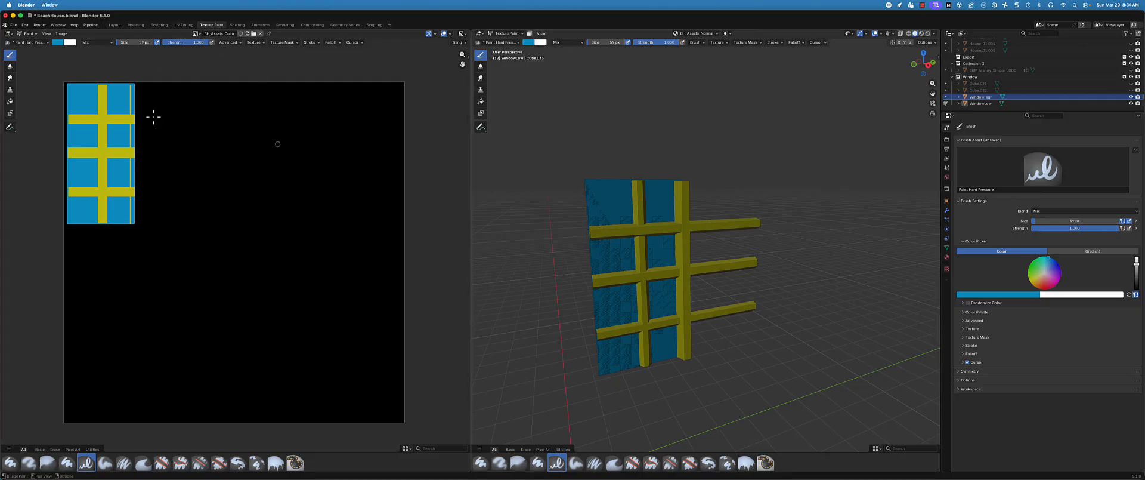
{"action": "middle_click_drag", "start_coordinate": [764, 179], "coordinate": [782, 200]}
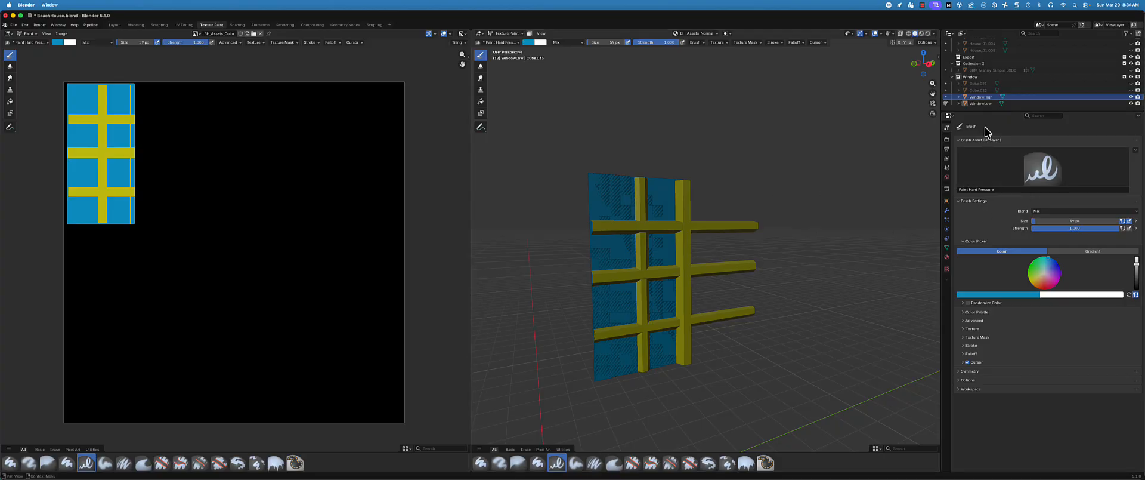
{"action": "left_click", "coordinate": [981, 97]}
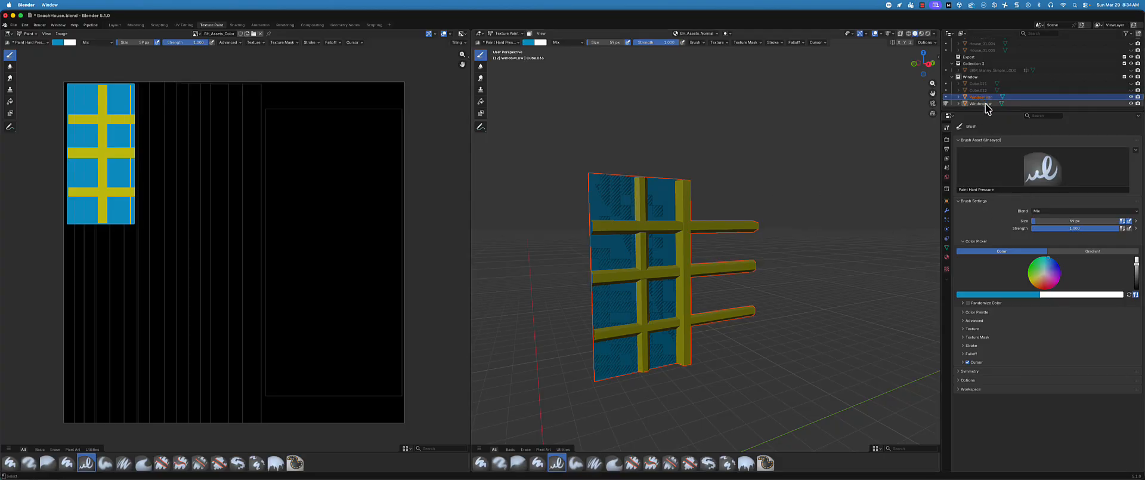
{"action": "left_click", "coordinate": [986, 103], "text": "ctrl"}
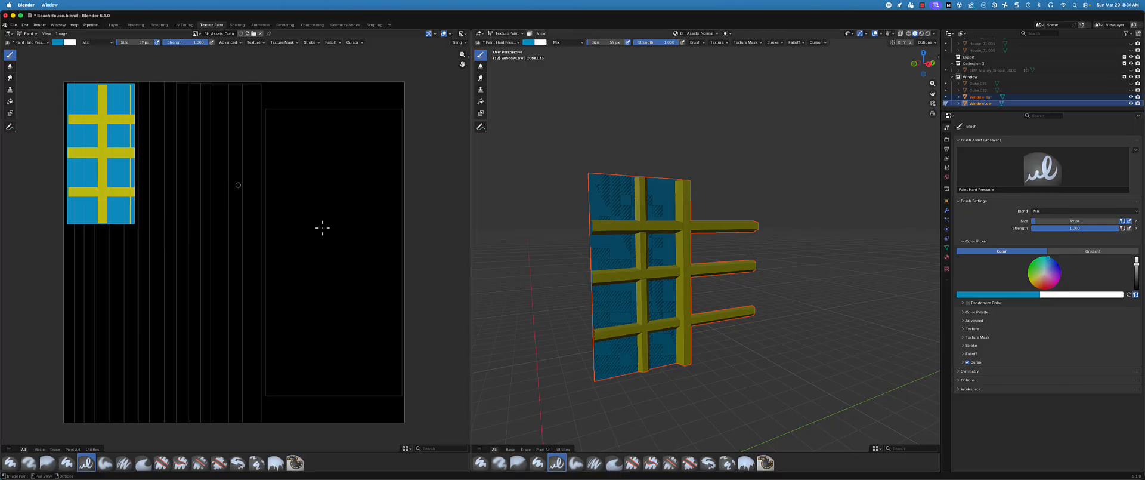
{"action": "left_click", "coordinate": [978, 96]}
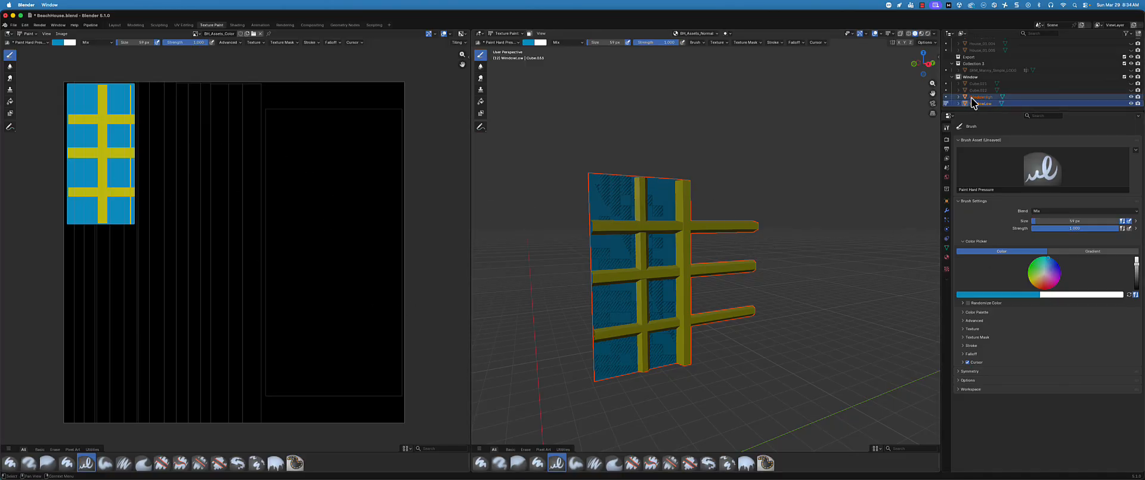
{"action": "left_click", "coordinate": [983, 104], "text": "ctrl"}
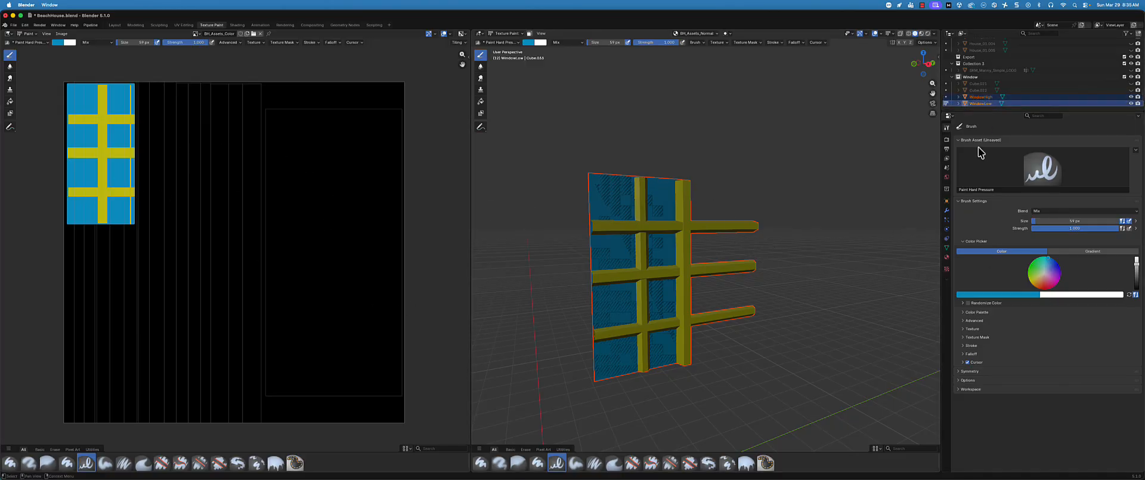
Open the render bake settings and bake the selected WindowHigh onto WindowLow with the Combined bake type
{"action": "left_click", "coordinate": [947, 148]}
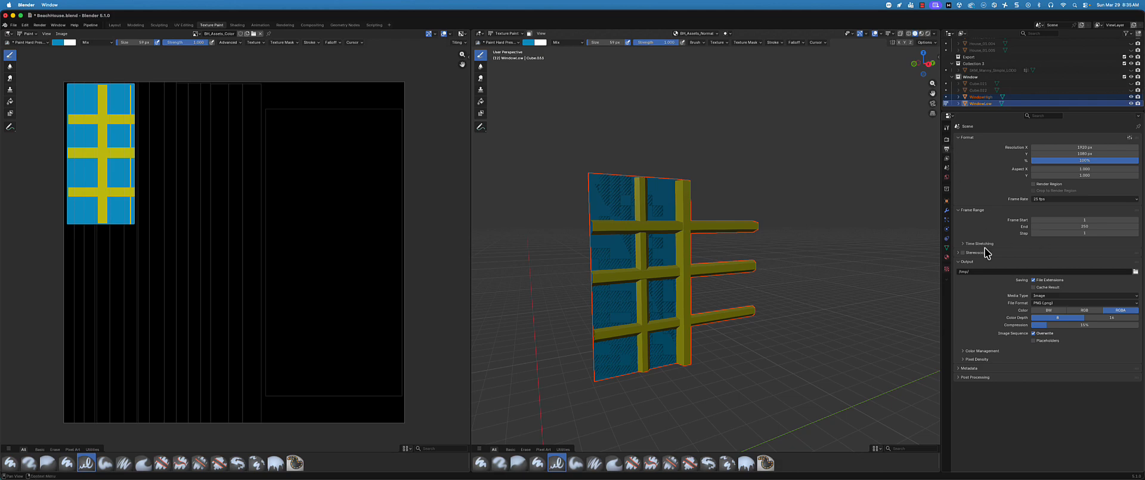
{"action": "left_click", "coordinate": [947, 139]}
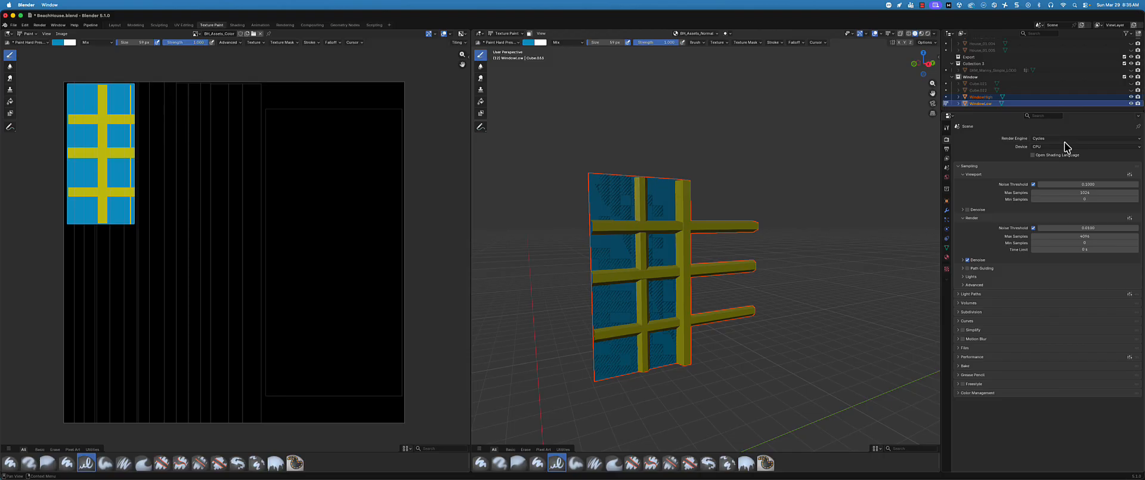
{"action": "left_click", "coordinate": [960, 366]}
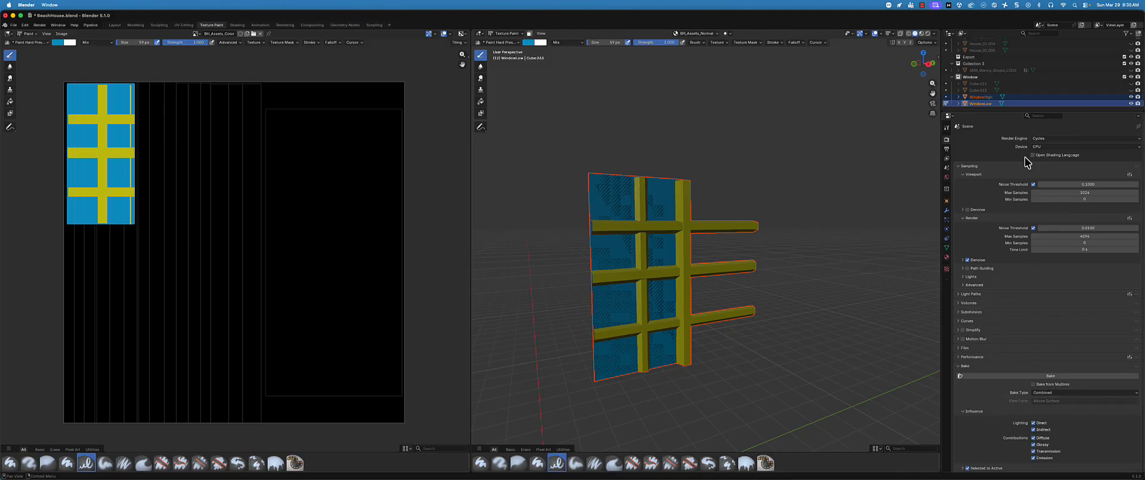
{"action": "left_click", "coordinate": [986, 102], "text": "ctrl"}
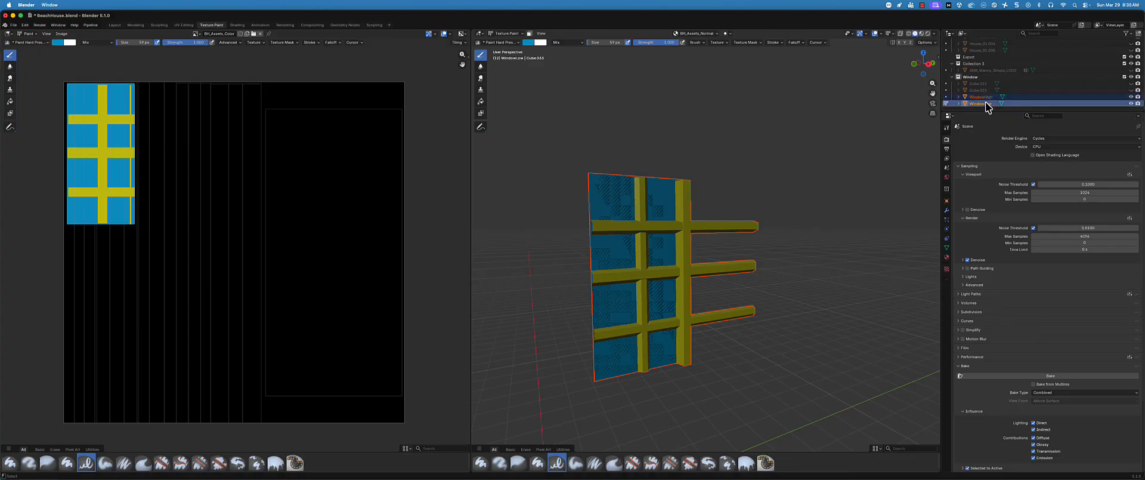
{"action": "left_click", "coordinate": [1037, 375]}
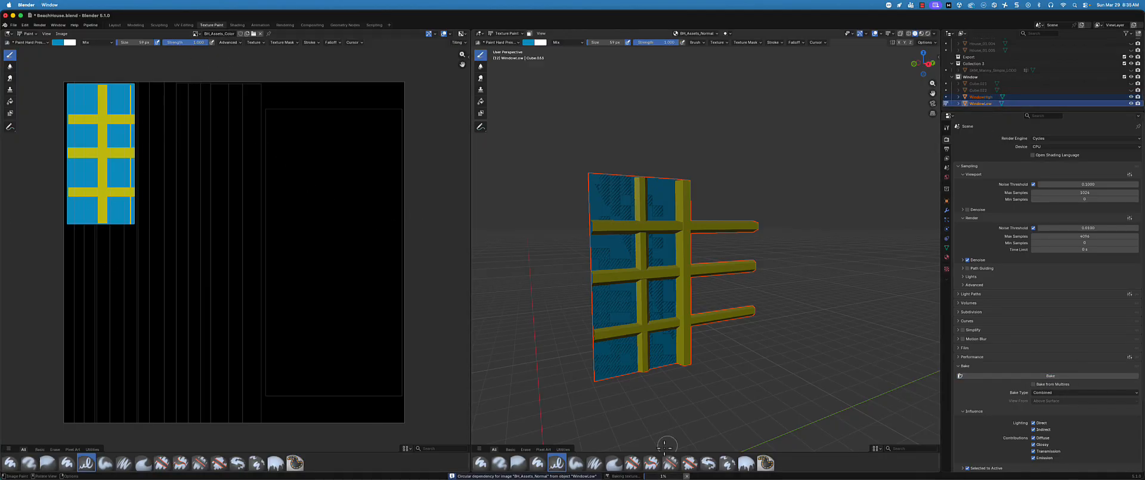
Check the bake in the Layout workspace with an enlarged viewport, and return to Texture Paint to examine BH_Assets_Color
{"action": "left_click", "coordinate": [114, 25]}
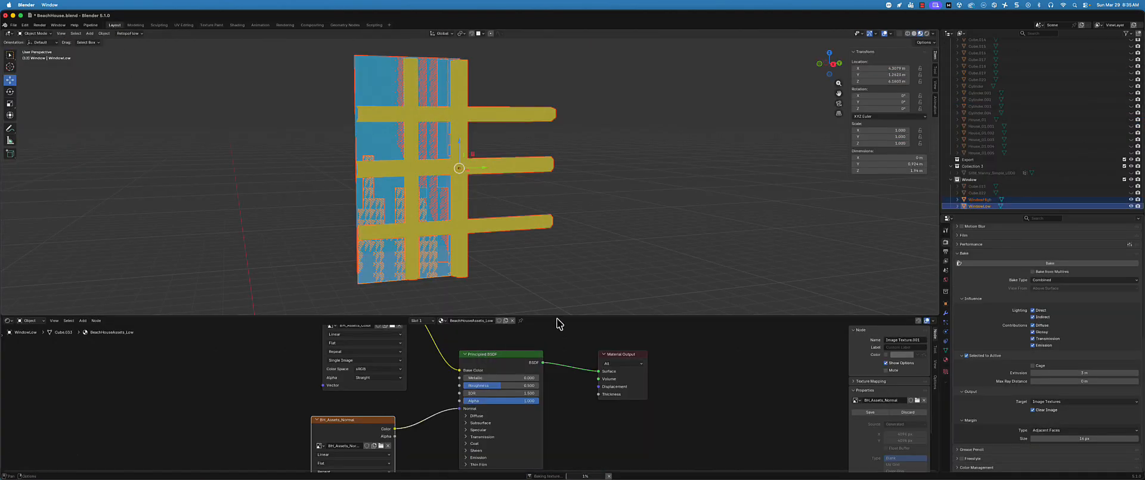
{"action": "left_click_drag", "start_coordinate": [557, 317], "coordinate": [557, 347]}
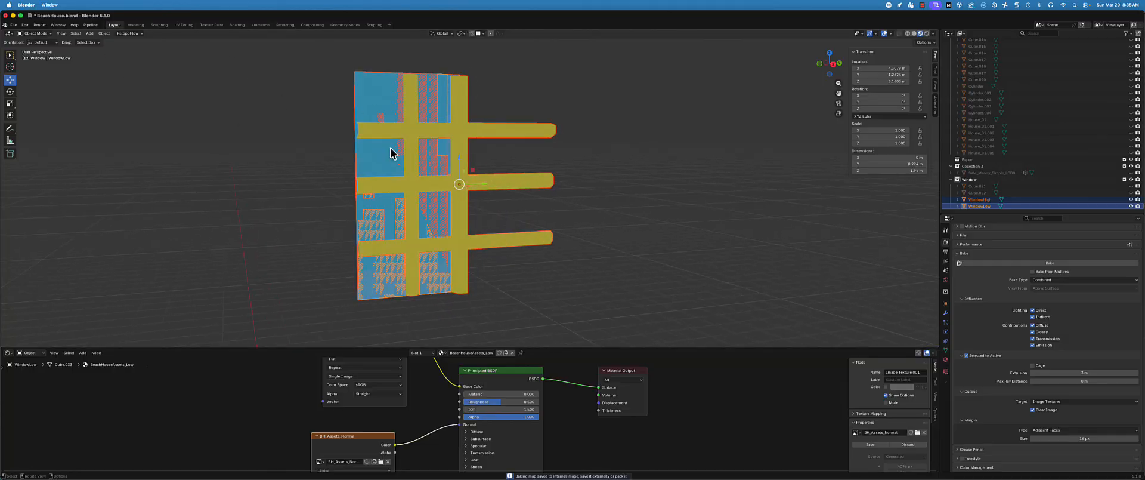
{"action": "left_click", "coordinate": [211, 25]}
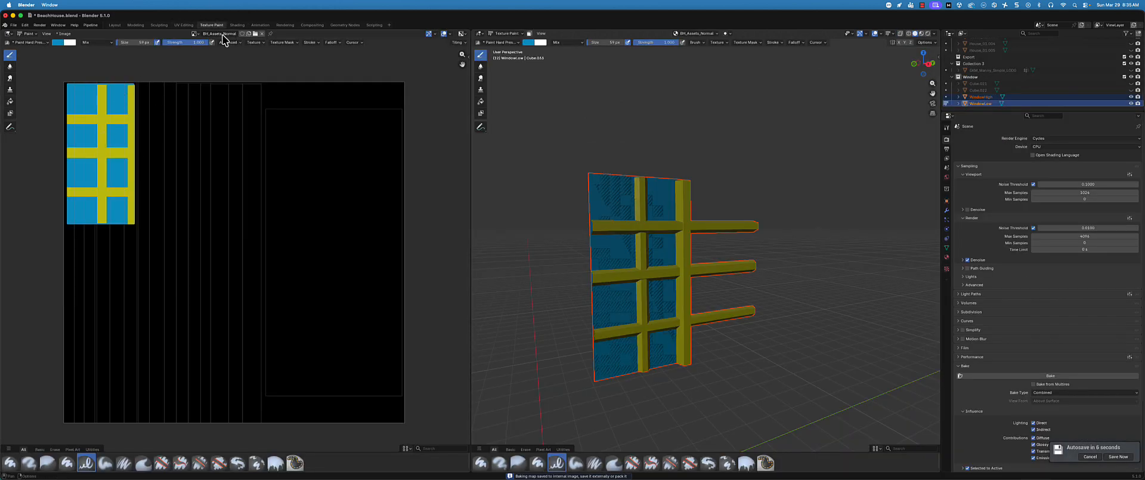
{"action": "left_click", "coordinate": [195, 34]}
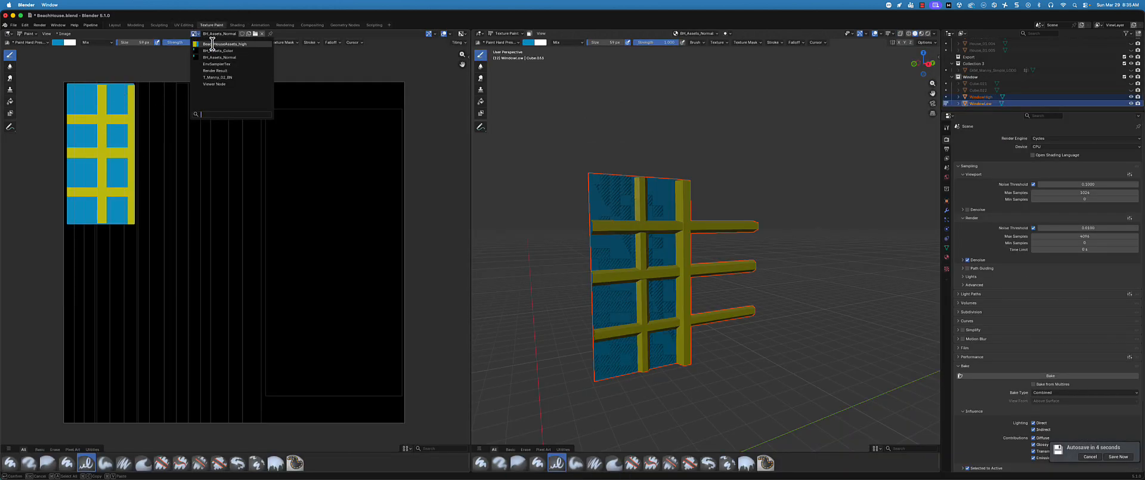
{"action": "left_click", "coordinate": [215, 50]}
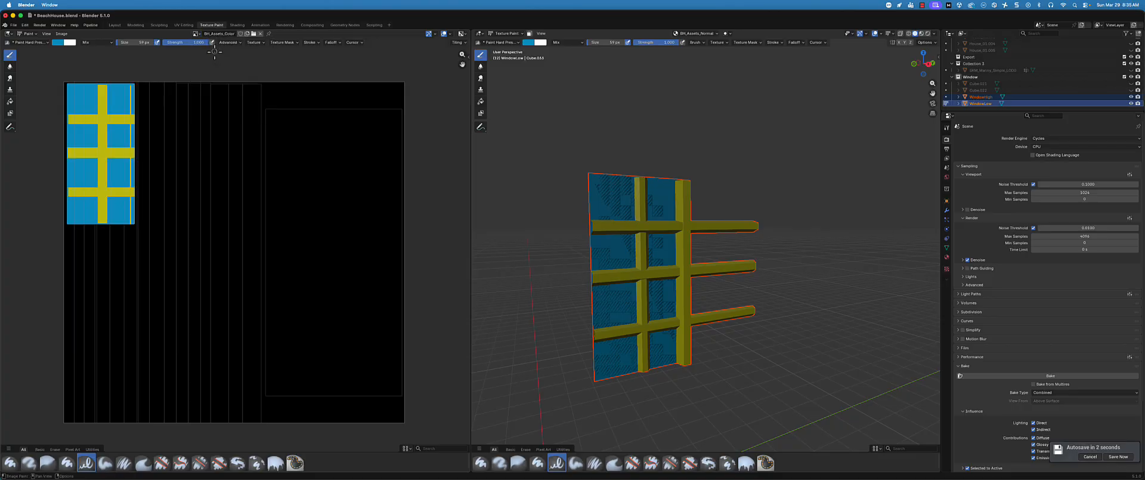
Reselect WindowHigh with WindowLow as the active object, and repeat the Combined bake
{"action": "middle_click_drag", "start_coordinate": [843, 141], "coordinate": [833, 154]}
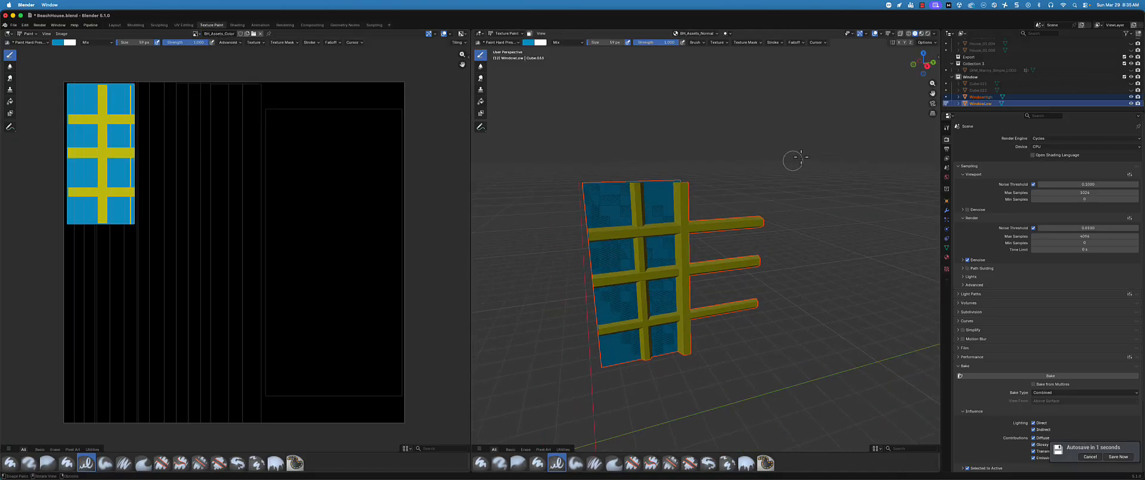
{"action": "left_click", "coordinate": [981, 103]}
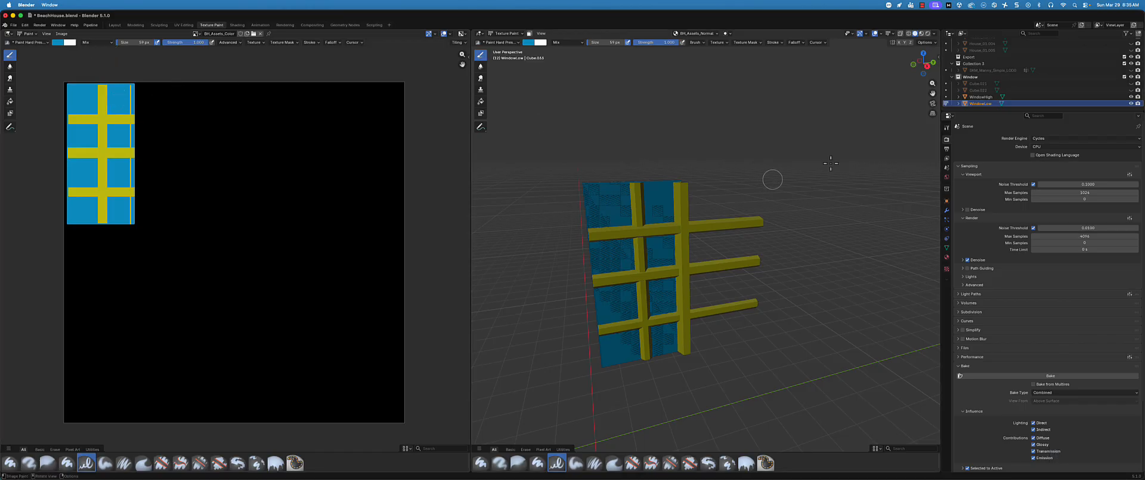
{"action": "left_click", "coordinate": [990, 97], "text": "ctrl"}
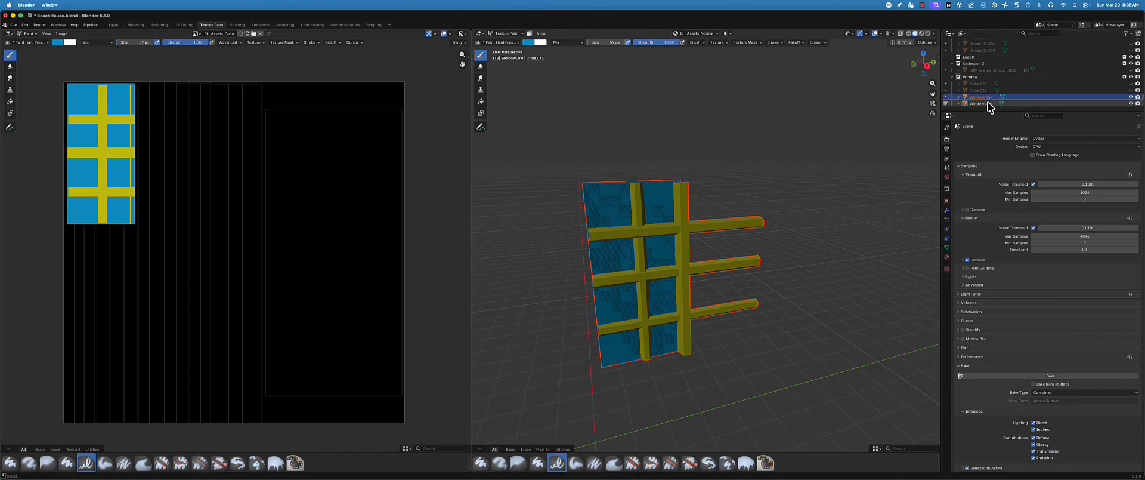
{"action": "left_click", "coordinate": [988, 101], "text": "ctrl"}
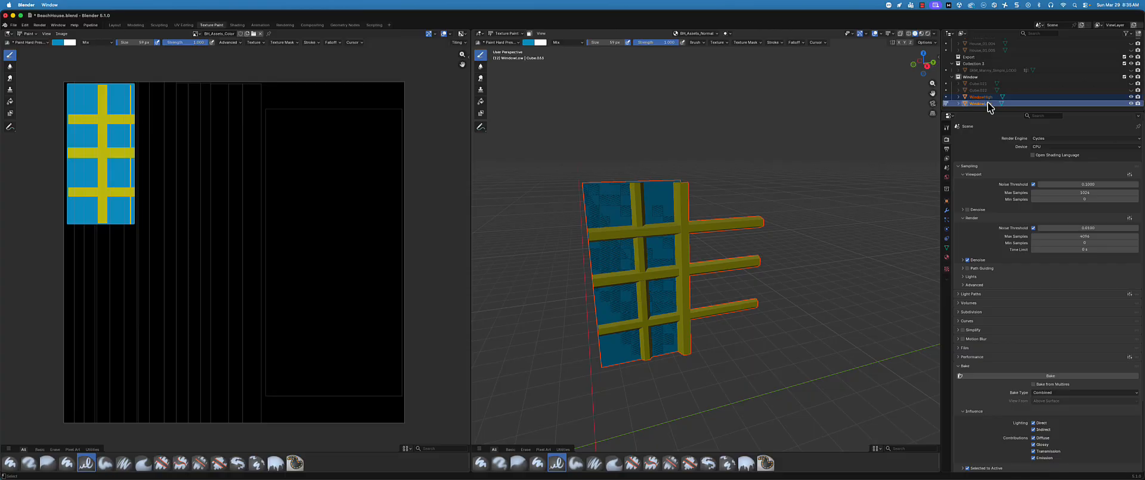
{"action": "left_click", "coordinate": [1052, 374]}
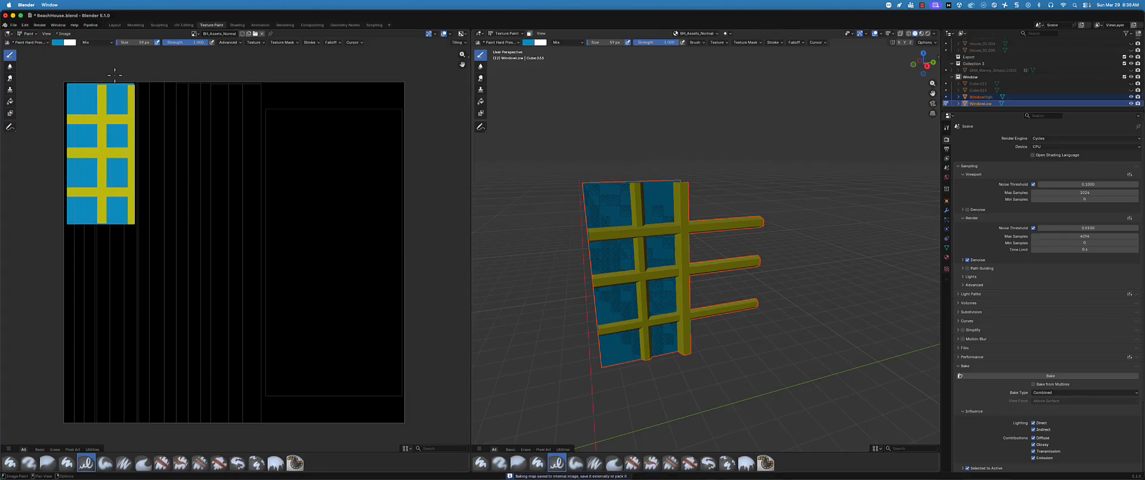
Make the BH_Assets_Color image texture the bake target in WindowLow's material, and run the Combined bake in Texture Paint
{"action": "left_click", "coordinate": [115, 25]}
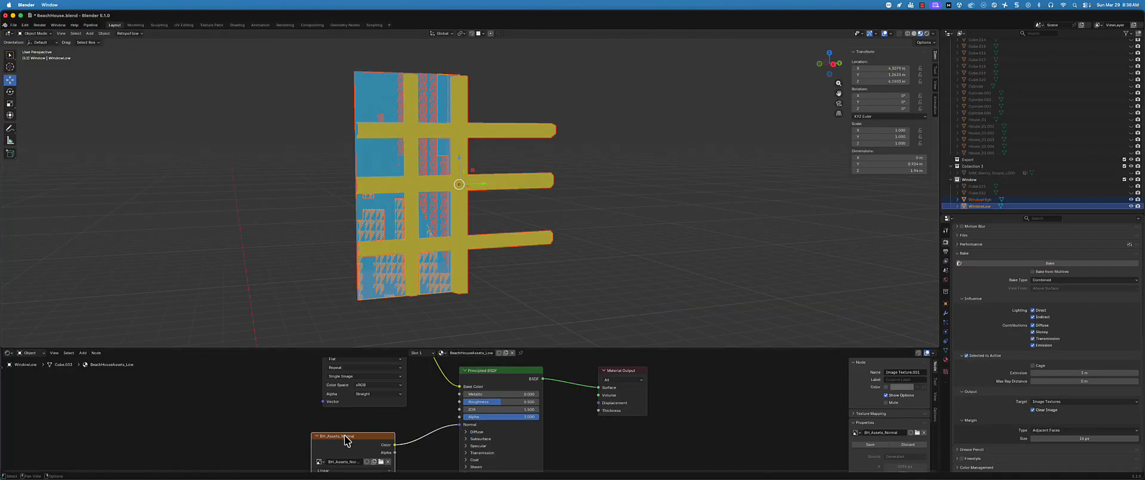
{"action": "scroll", "coordinate": [281, 411], "scroll_direction": "up", "scroll_amount": 5}
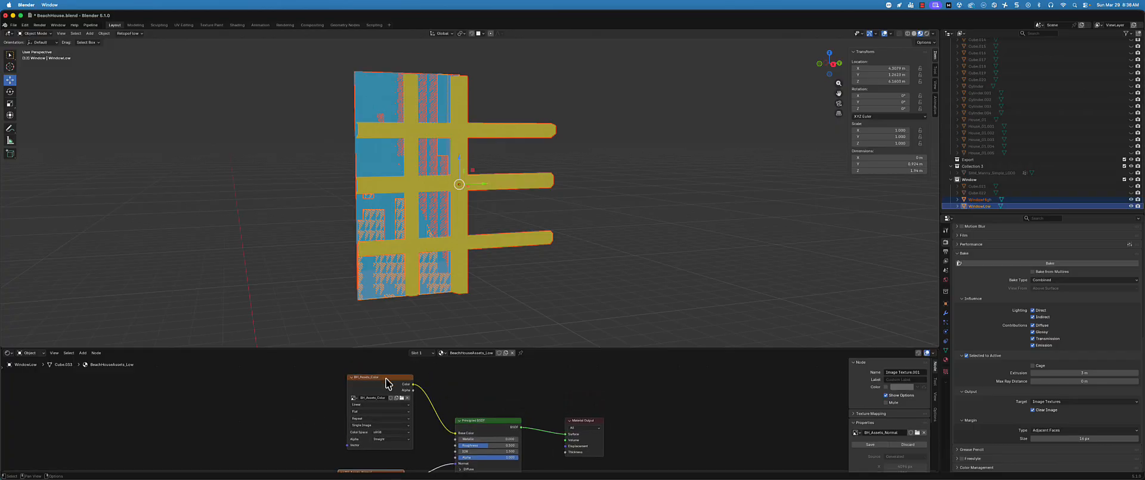
{"action": "left_click", "coordinate": [387, 380]}
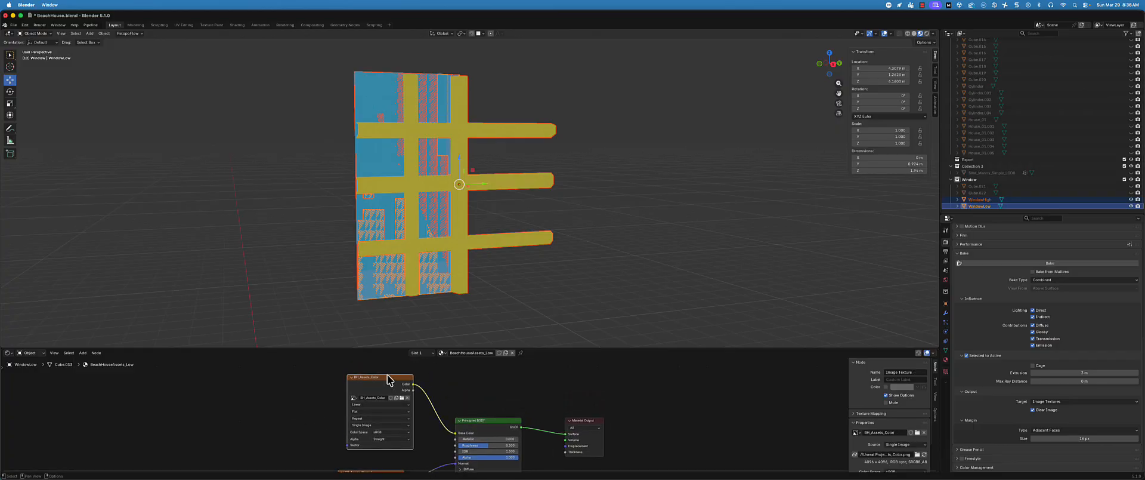
{"action": "left_click", "coordinate": [212, 25]}
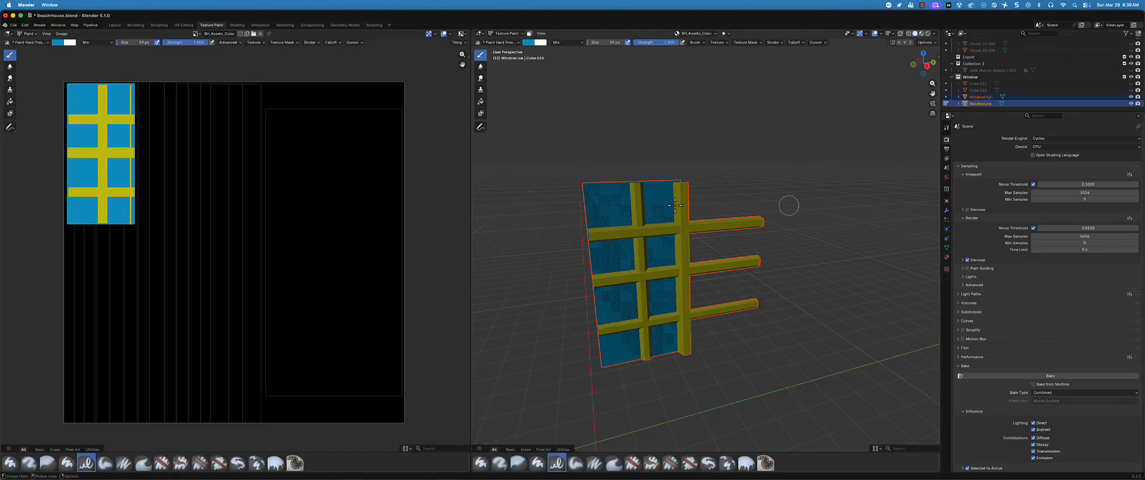
{"action": "middle_click_drag", "start_coordinate": [732, 284], "coordinate": [720, 242]}
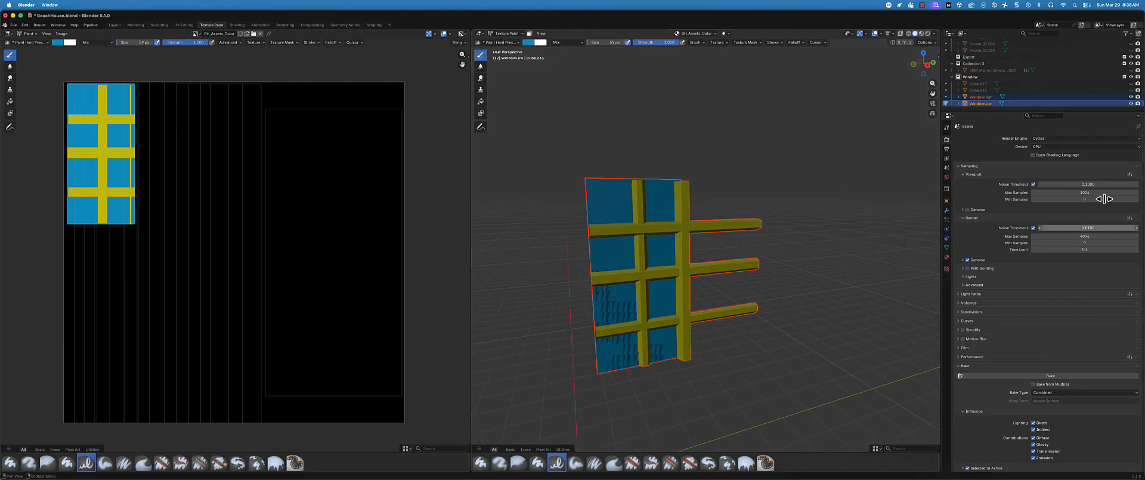
{"action": "left_click", "coordinate": [1008, 375]}
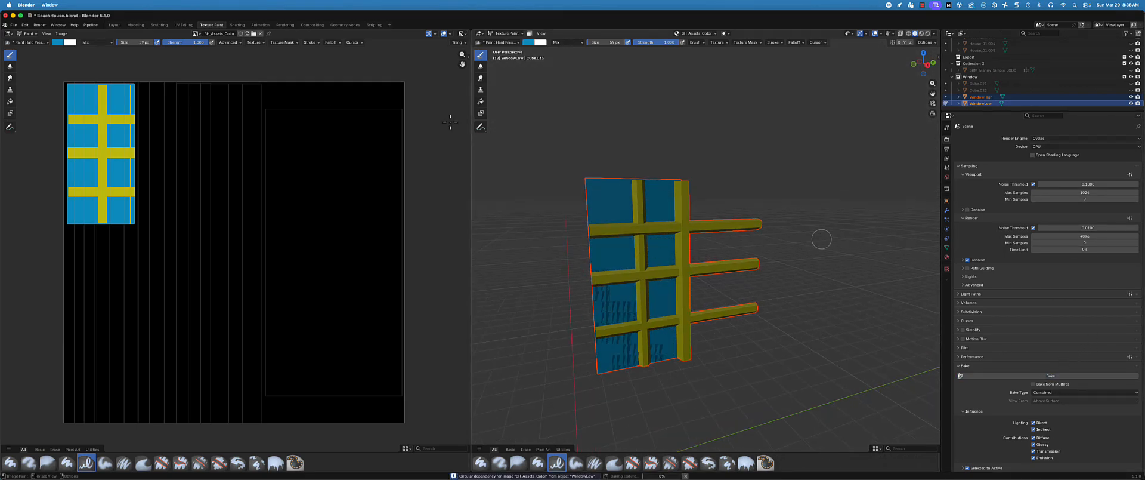
Check the window and its material nodes in Layout during the bake, and examine the baked BH_Assets_Color in Texture Paint
{"action": "left_click", "coordinate": [115, 25]}
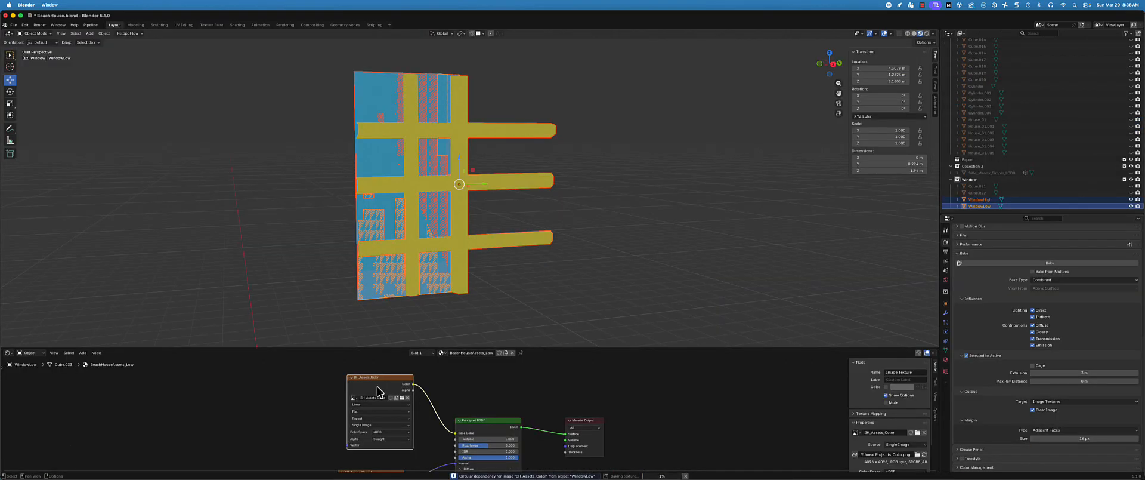
{"action": "middle_click_drag", "start_coordinate": [332, 388], "coordinate": [351, 351]}
{"action": "middle_click_drag", "start_coordinate": [330, 386], "coordinate": [333, 423]}
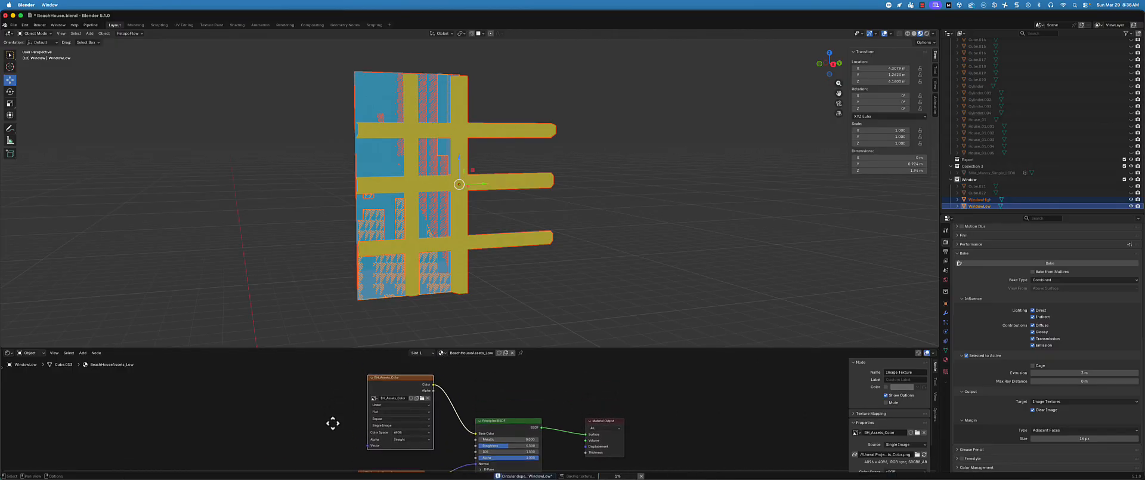
{"action": "left_click_drag", "start_coordinate": [576, 348], "coordinate": [579, 365]}
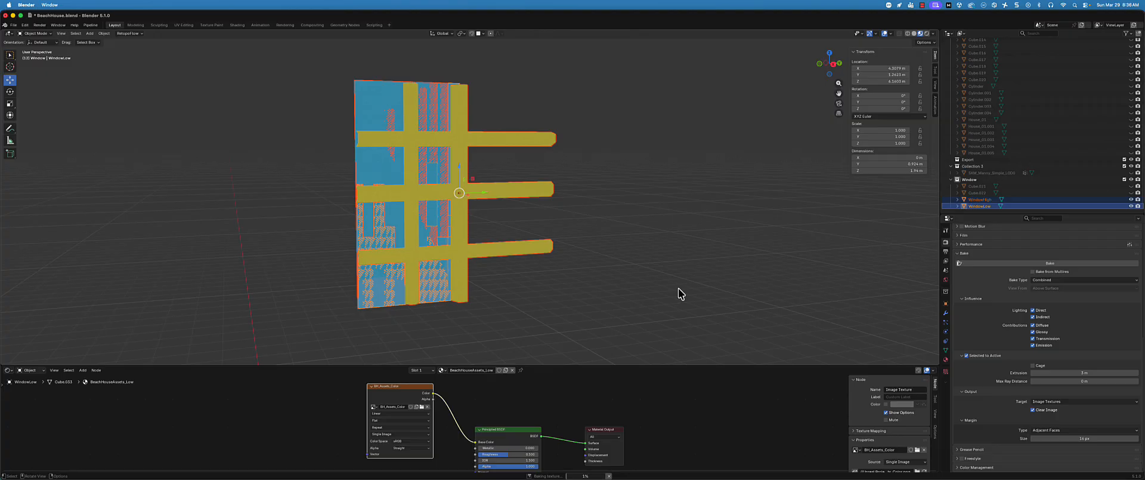
{"action": "left_click", "coordinate": [212, 25]}
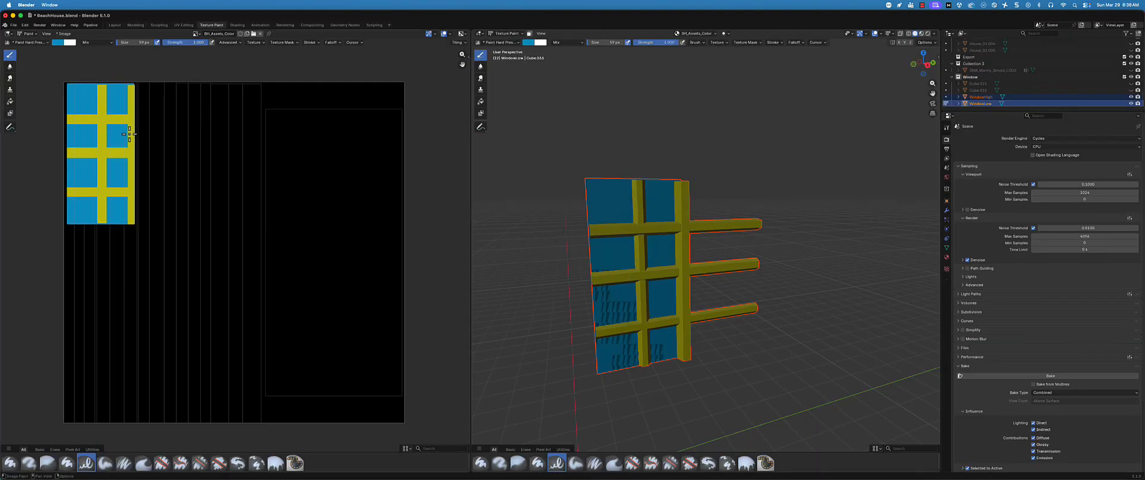
Make BH_Assets_Normal the bake target, set the bake type to Normal, and bake WindowHigh onto WindowLow in Texture Paint
{"action": "left_click", "coordinate": [114, 25]}
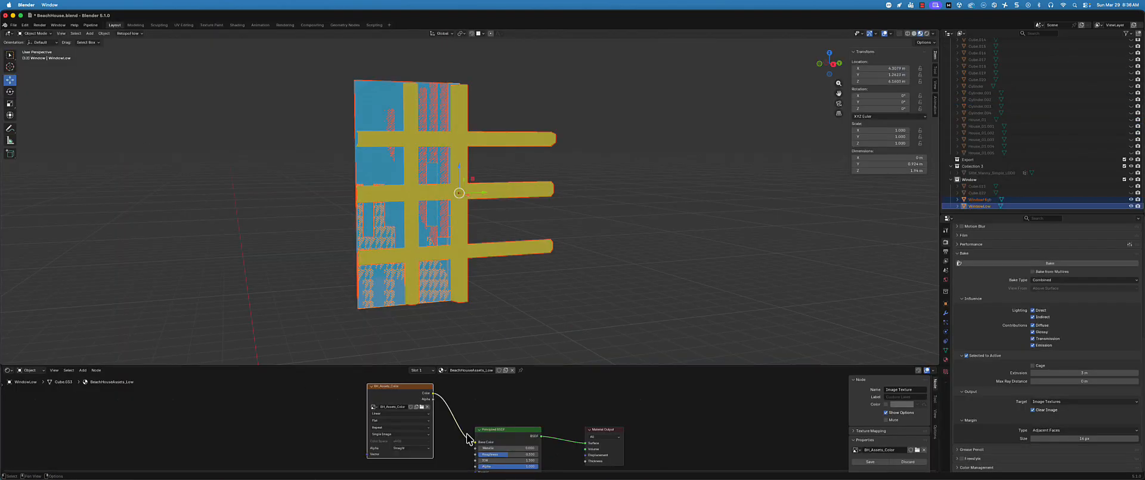
{"action": "scroll", "coordinate": [300, 400], "scroll_direction": "down", "scroll_amount": 5}
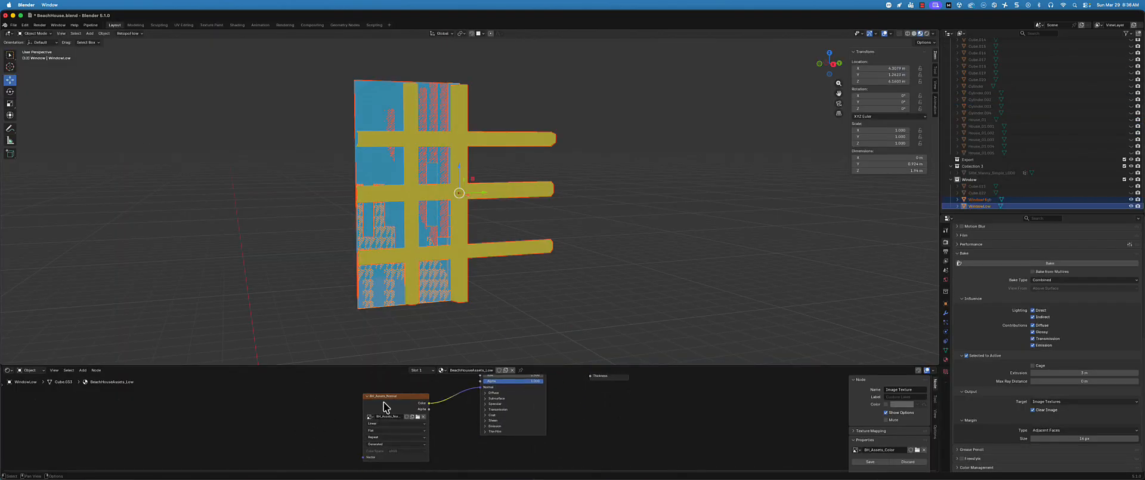
{"action": "left_click", "coordinate": [386, 407]}
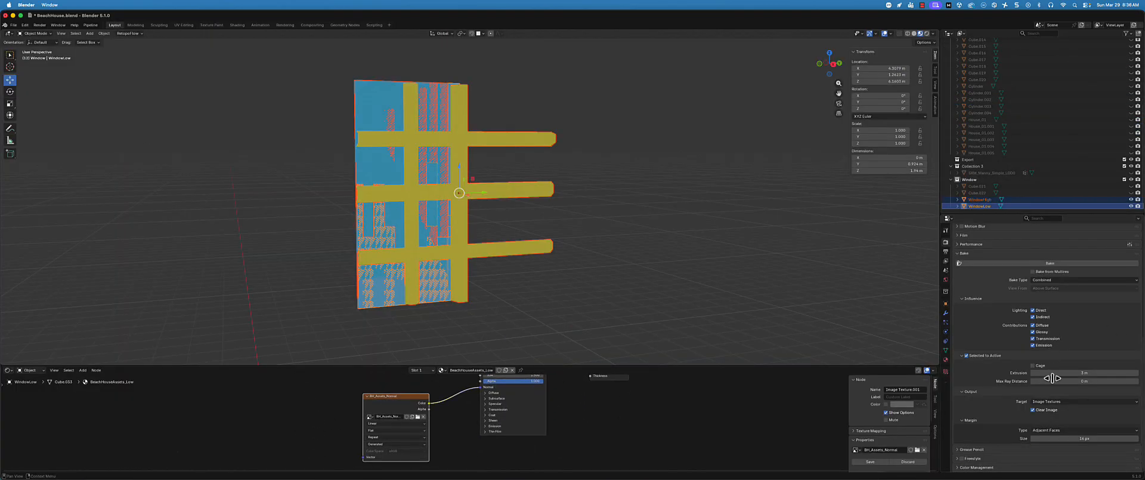
{"action": "left_click", "coordinate": [1047, 280]}
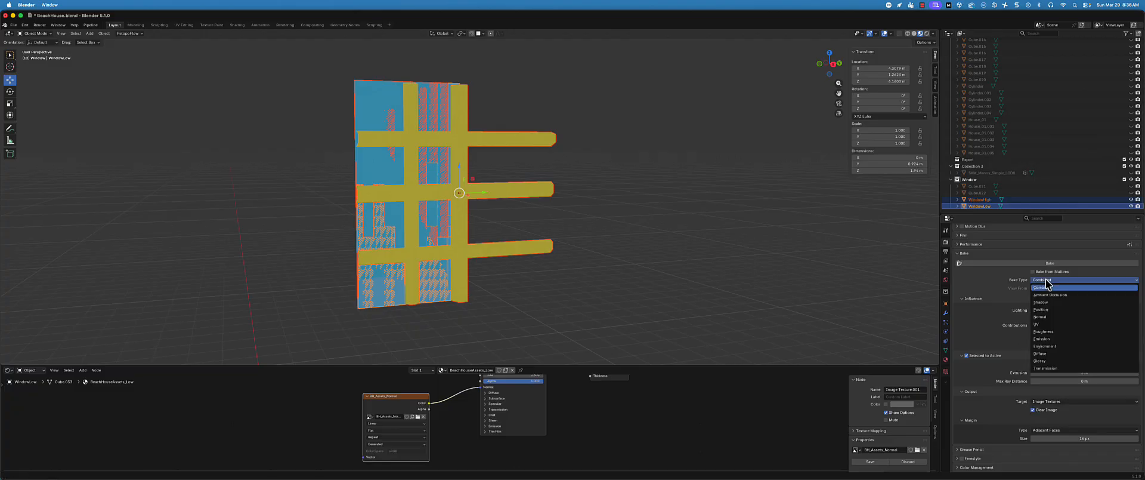
{"action": "left_click", "coordinate": [1054, 317]}
{"action": "left_click", "coordinate": [216, 24]}
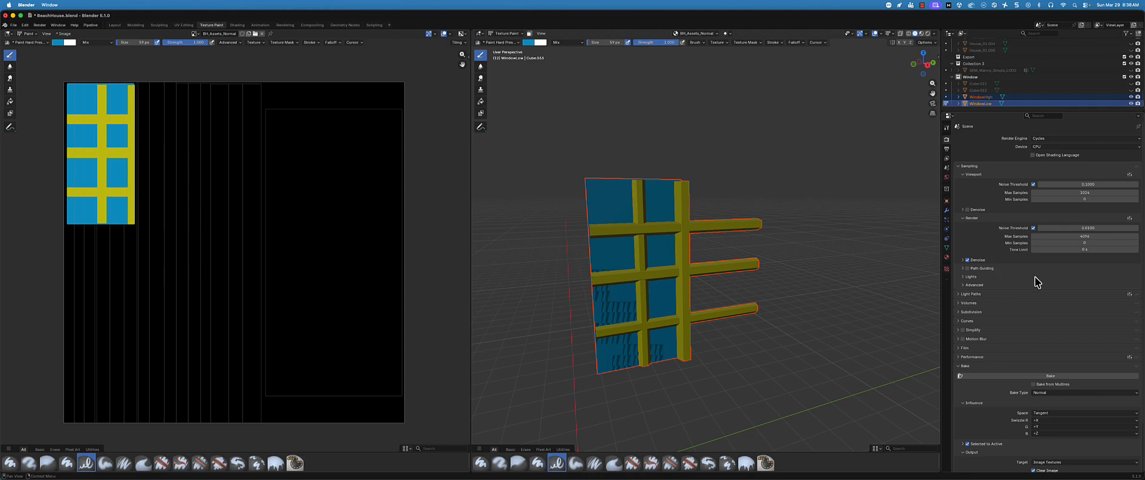
{"action": "left_click", "coordinate": [1051, 375]}
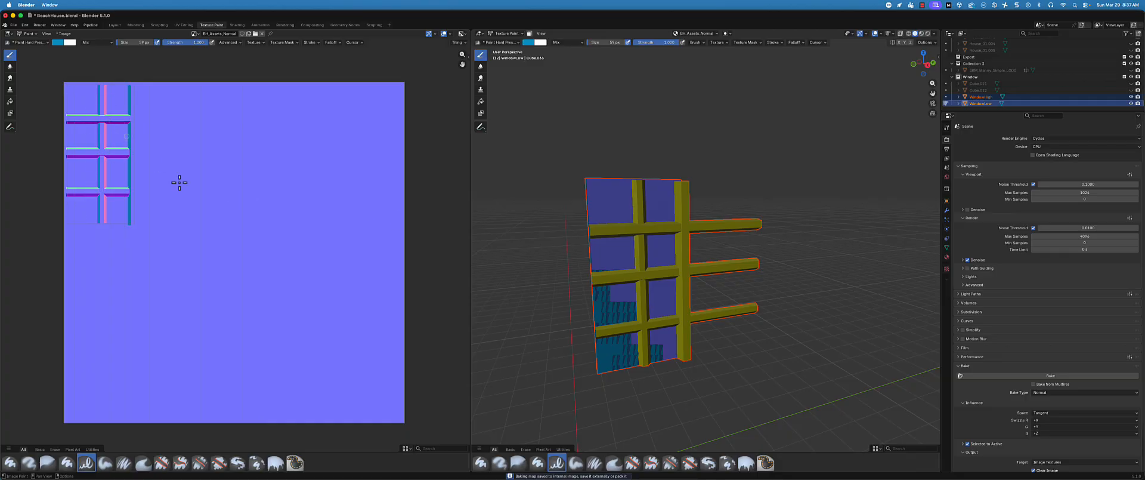
Save the baked normal image as BH_Assets_Normal.png in the Environment folder
{"action": "left_click", "coordinate": [66, 34]}
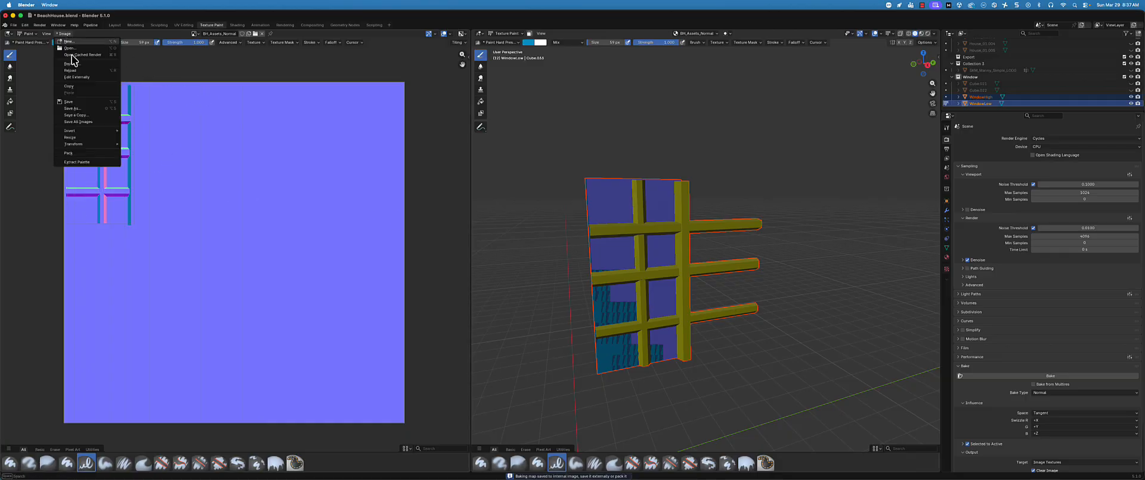
{"action": "left_click", "coordinate": [81, 107]}
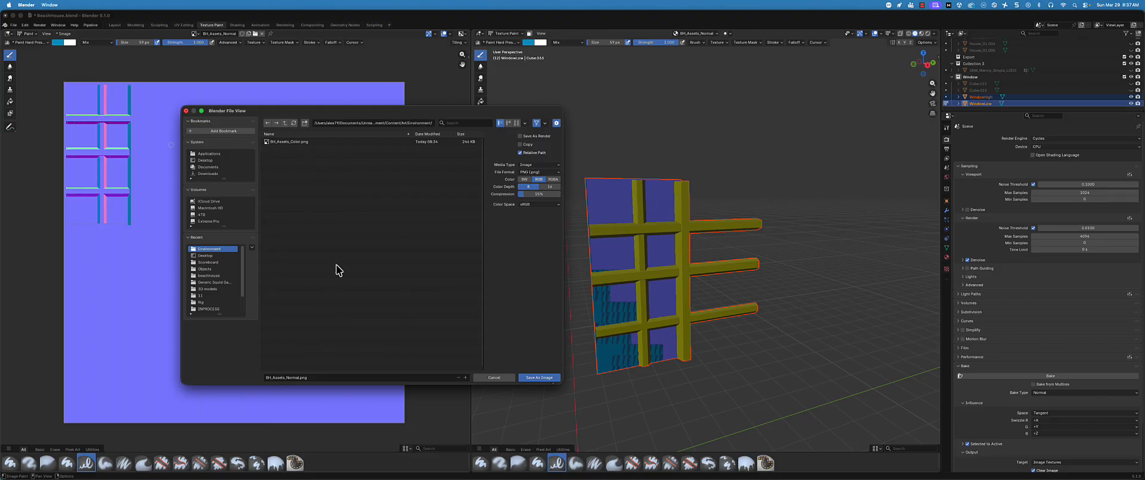
{"action": "left_click", "coordinate": [540, 377]}
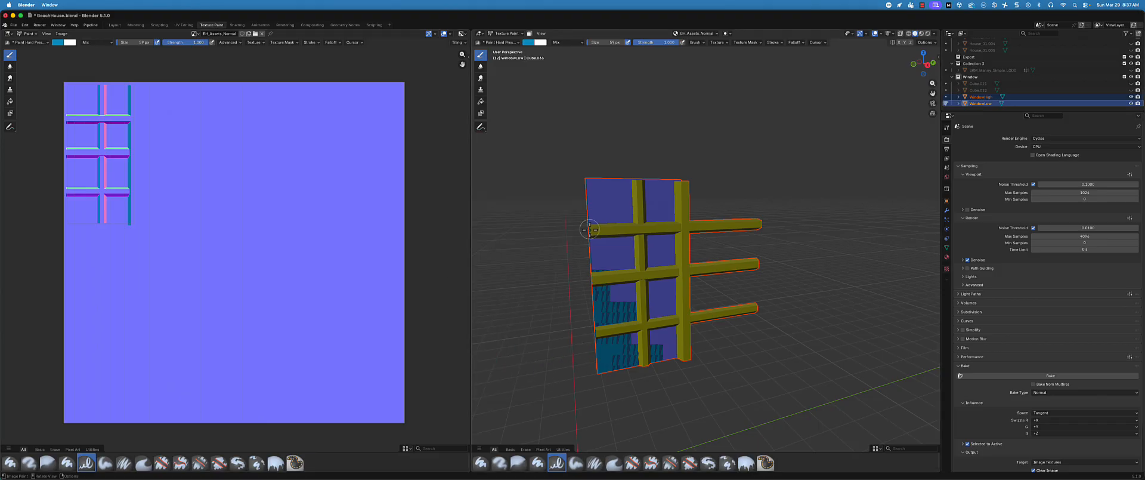
Return to the Layout workspace and delete the WindowHigh object
{"action": "left_click", "coordinate": [114, 25]}
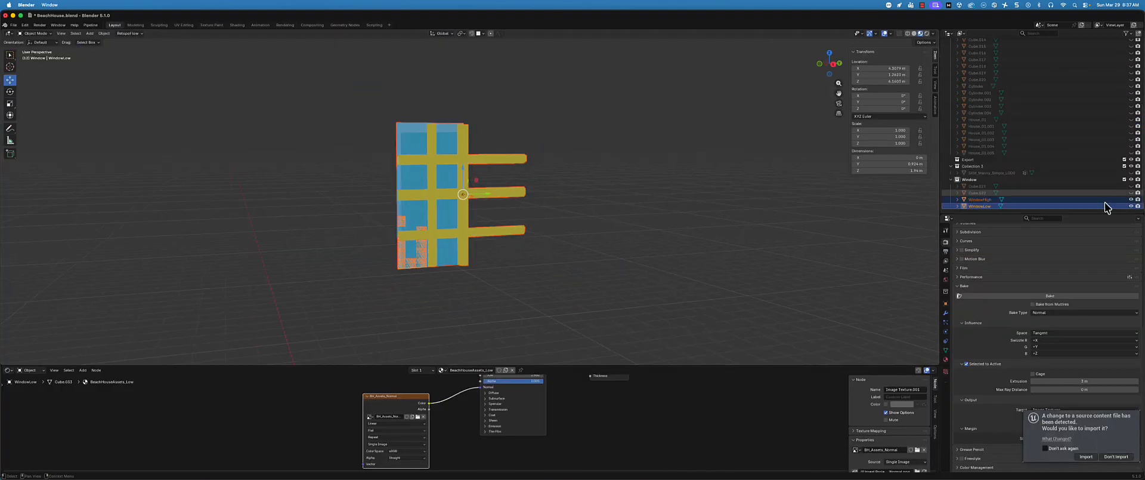
{"action": "left_click", "coordinate": [1041, 199]}
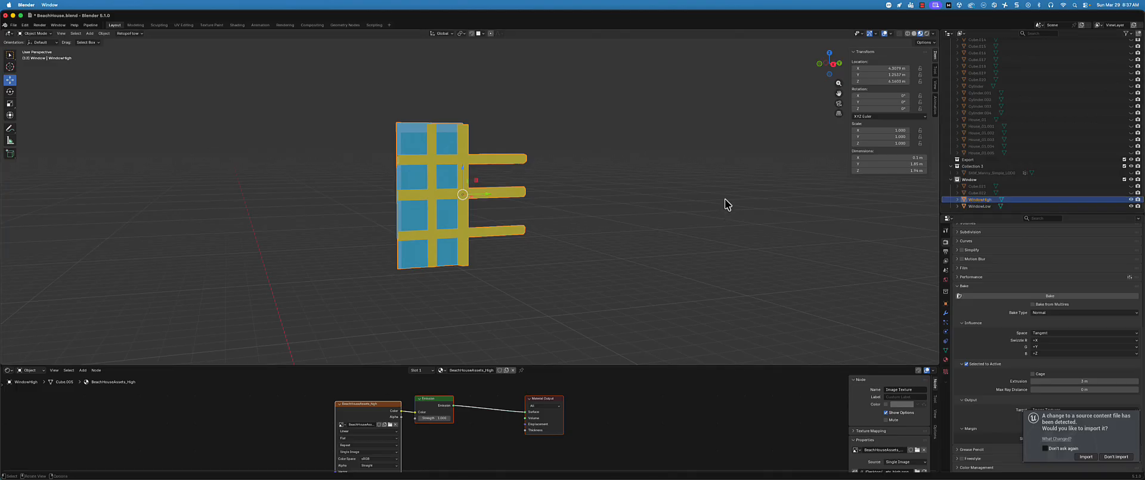
{"action": "key", "text": "Delete"}
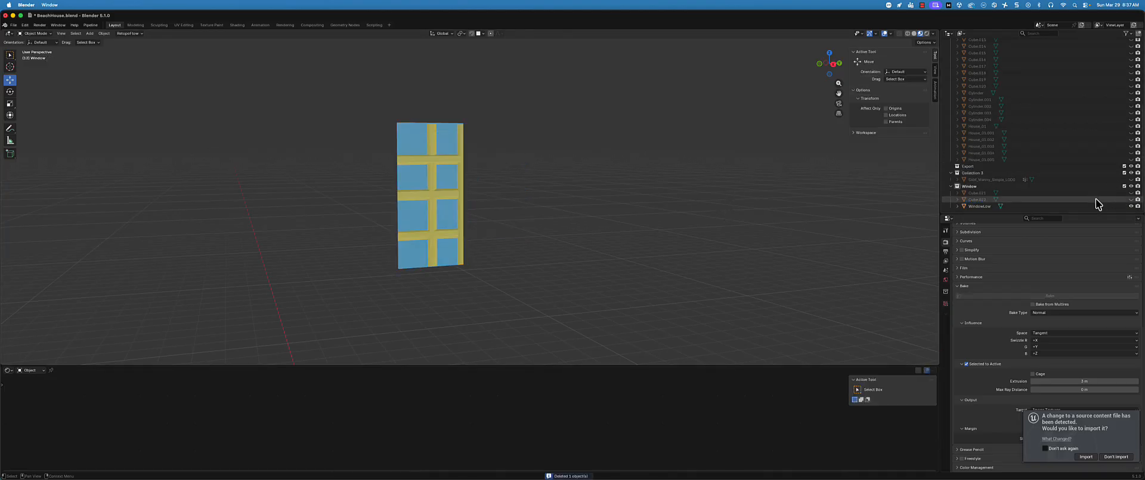
Select WindowLow and reveal all the hidden house objects around it
{"action": "left_click", "coordinate": [425, 231]}
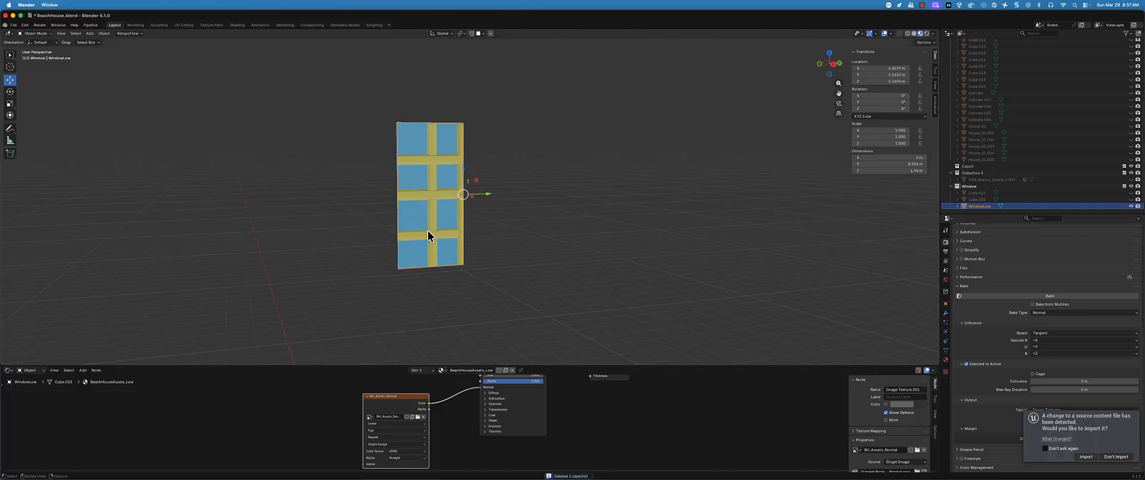
{"action": "scroll", "coordinate": [531, 220], "scroll_direction": "up", "scroll_amount": 2}
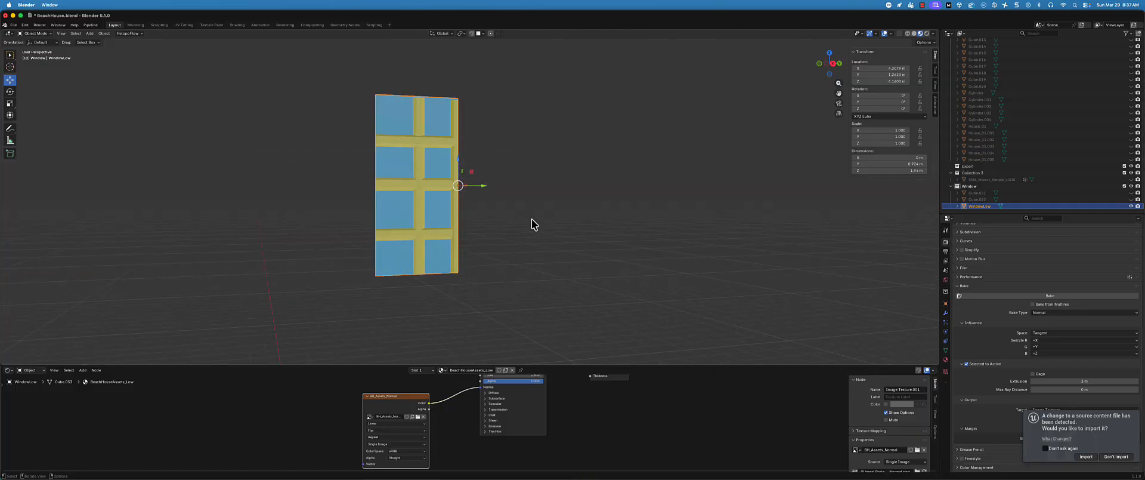
{"action": "key", "text": "alt+h"}
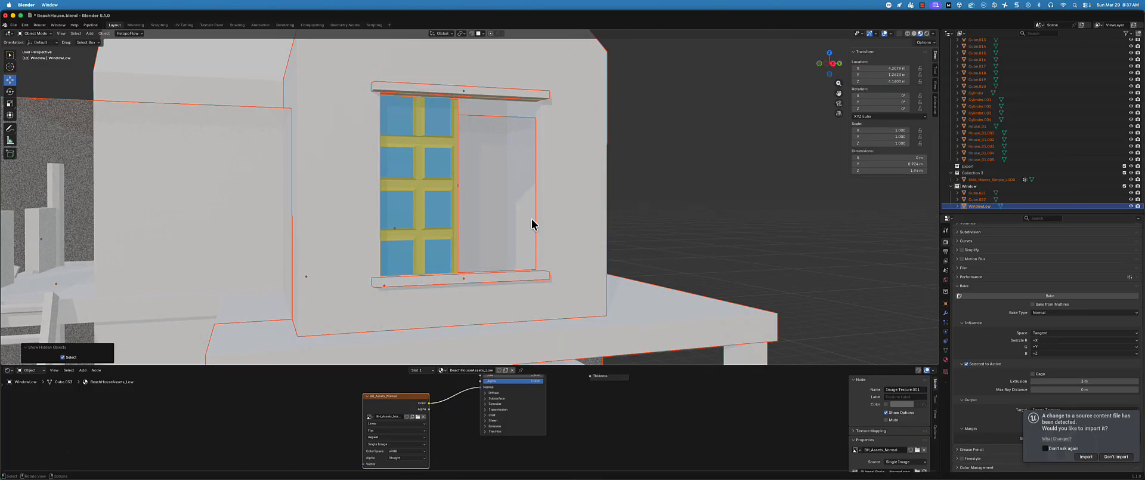
{"action": "scroll", "coordinate": [529, 209], "scroll_direction": "down", "scroll_amount": 5}
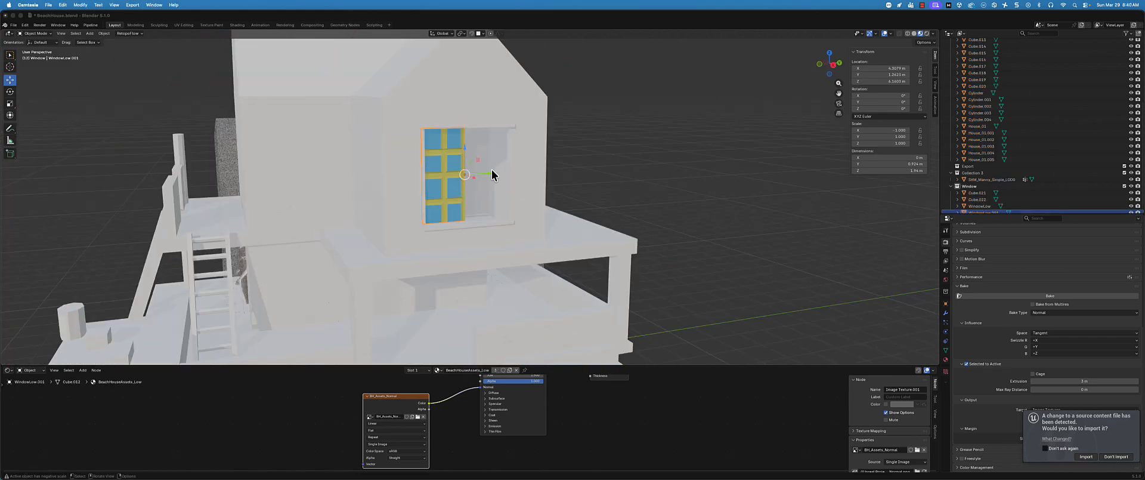
Try the duplicate window half in the open side of the frame, and delete the duplicate
{"action": "scroll", "coordinate": [496, 177], "scroll_direction": "up", "scroll_amount": 2}
{"action": "scroll", "coordinate": [499, 226], "scroll_direction": "down", "scroll_amount": 2}
{"action": "scroll", "coordinate": [497, 216], "scroll_direction": "up", "scroll_amount": 3}
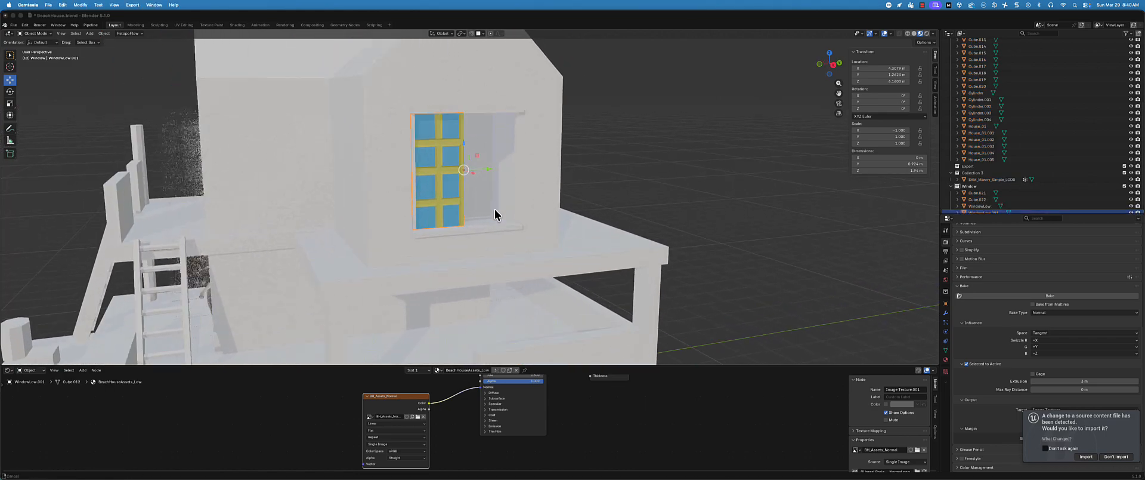
{"action": "left_click", "coordinate": [481, 214]}
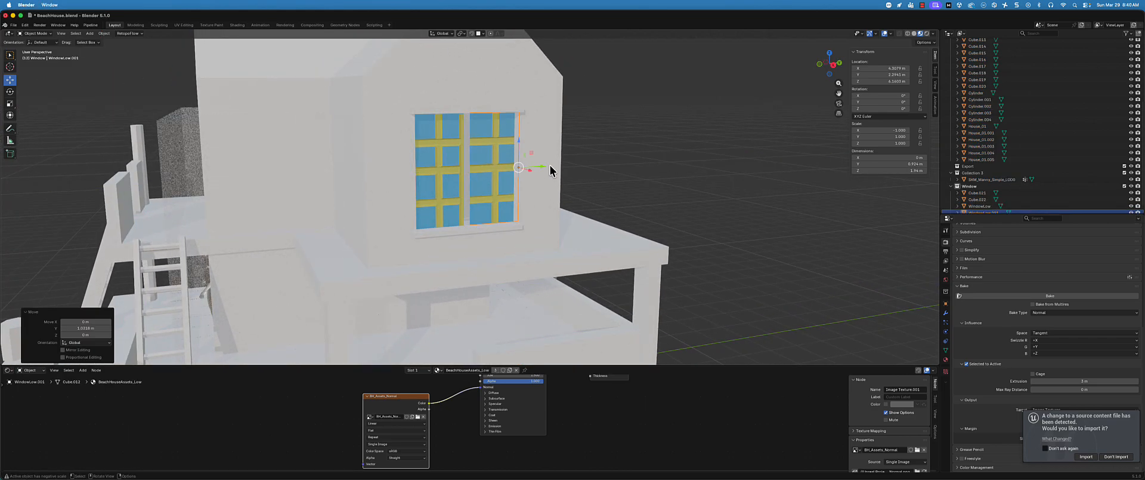
{"action": "key", "text": "Delete"}
Select WindowLow and add a Mirror modifier to it
{"action": "left_click", "coordinate": [449, 166]}
{"action": "middle_click_drag", "start_coordinate": [449, 166], "coordinate": [477, 177]}
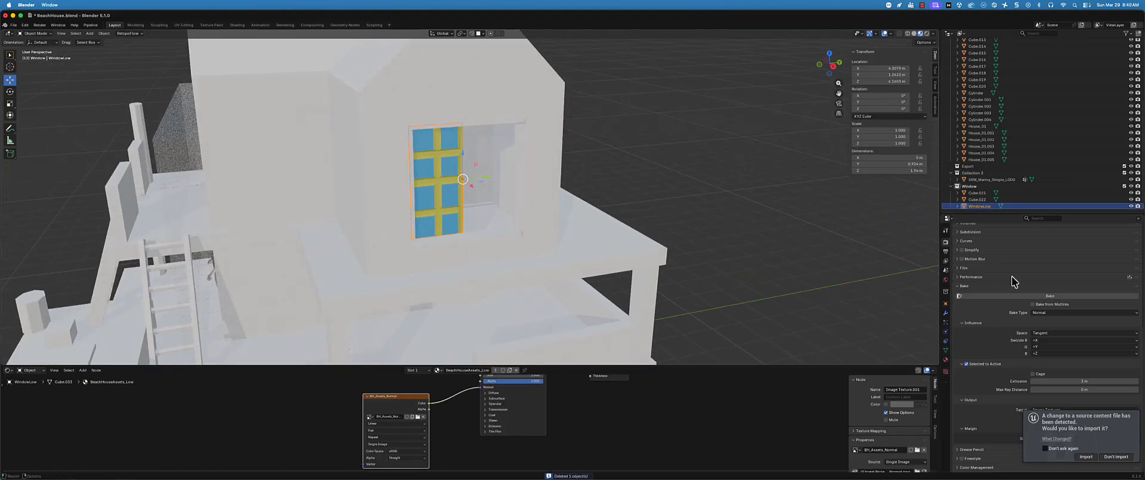
{"action": "left_click", "coordinate": [946, 313]}
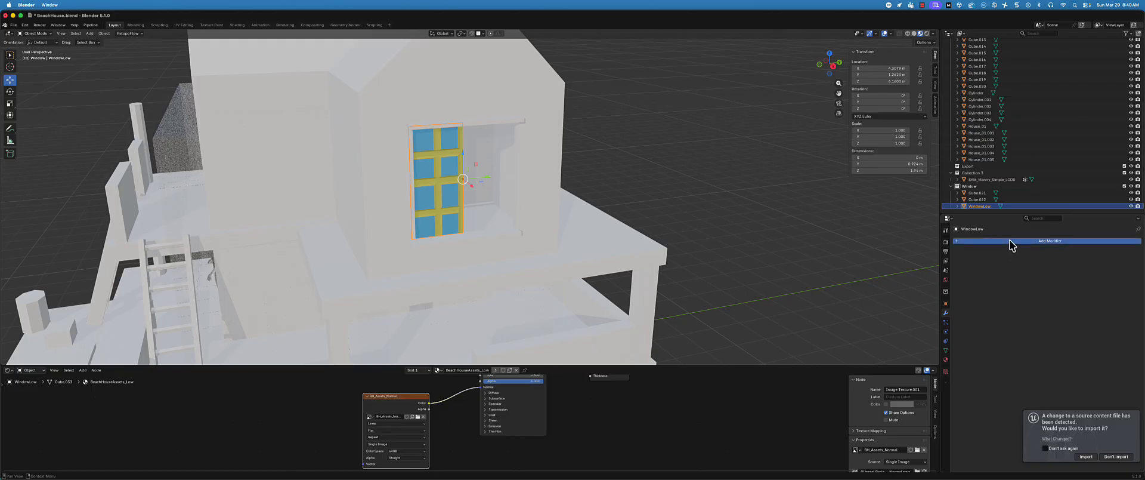
{"action": "left_click", "coordinate": [1009, 241]}
{"action": "type", "text": "mir"}
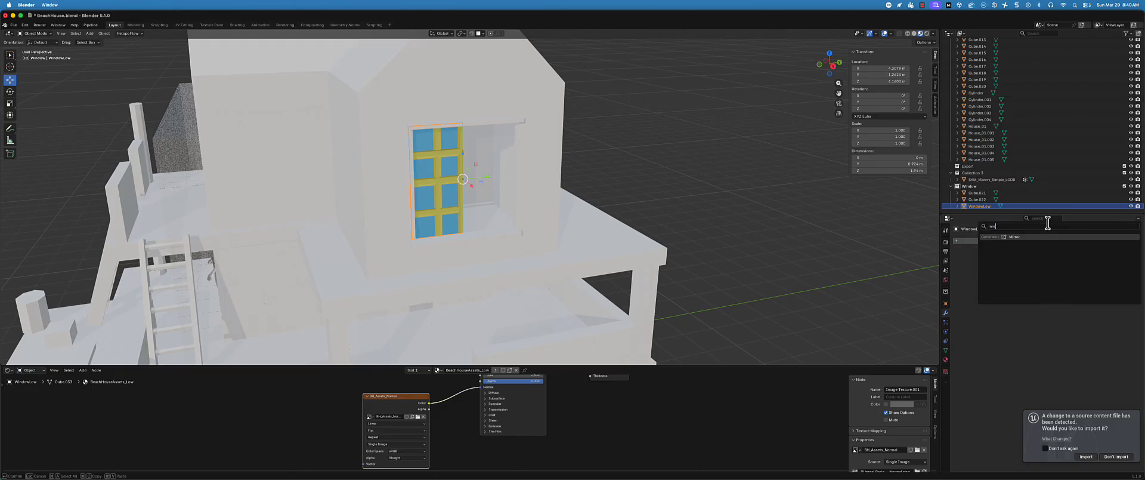
{"action": "key", "text": "Return"}
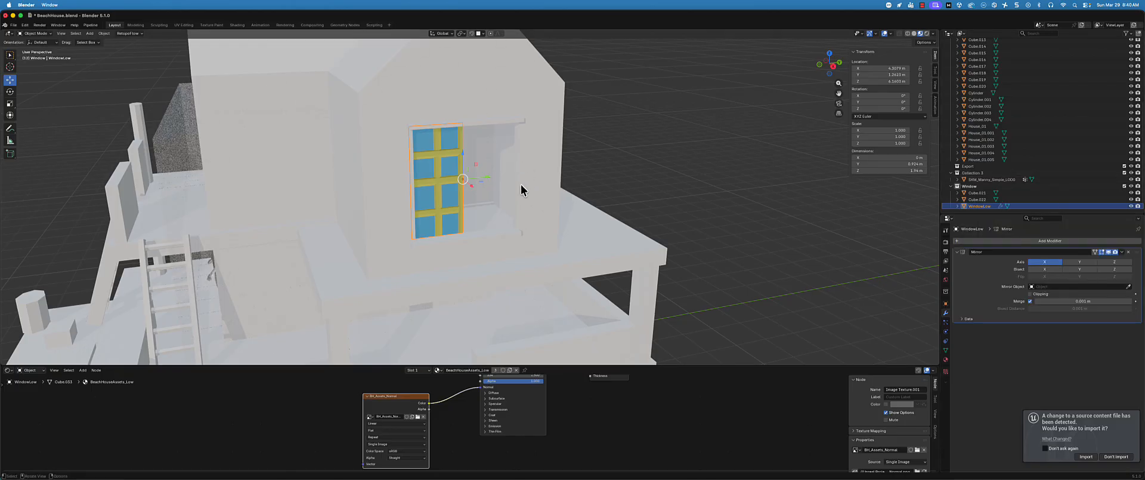
Try to pick a mirror object in the viewport for WindowLow's Mirror modifier, and undo the shift of WindowLow along Y
{"action": "left_click", "coordinate": [1129, 286]}
{"action": "left_click", "coordinate": [425, 191]}
{"action": "left_click_drag", "start_coordinate": [490, 177], "coordinate": [554, 177]}
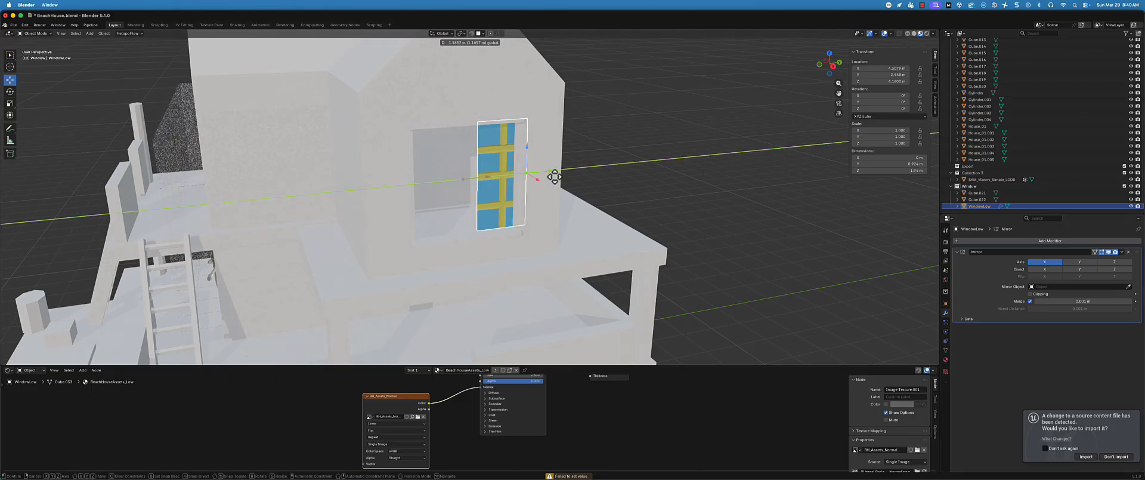
{"action": "key", "text": "super+z"}
Reselect WindowLow, try shifting it along Y across the house's window opening, and undo the shift
{"action": "scroll", "coordinate": [513, 225], "scroll_direction": "down", "scroll_amount": 4}
{"action": "mouse_move", "coordinate": [434, 262]}
{"action": "middle_mouse_down"}
{"action": "mouse_move", "coordinate": [427, 249]}
{"action": "mouse_move", "coordinate": [447, 269]}
{"action": "middle_mouse_up"}
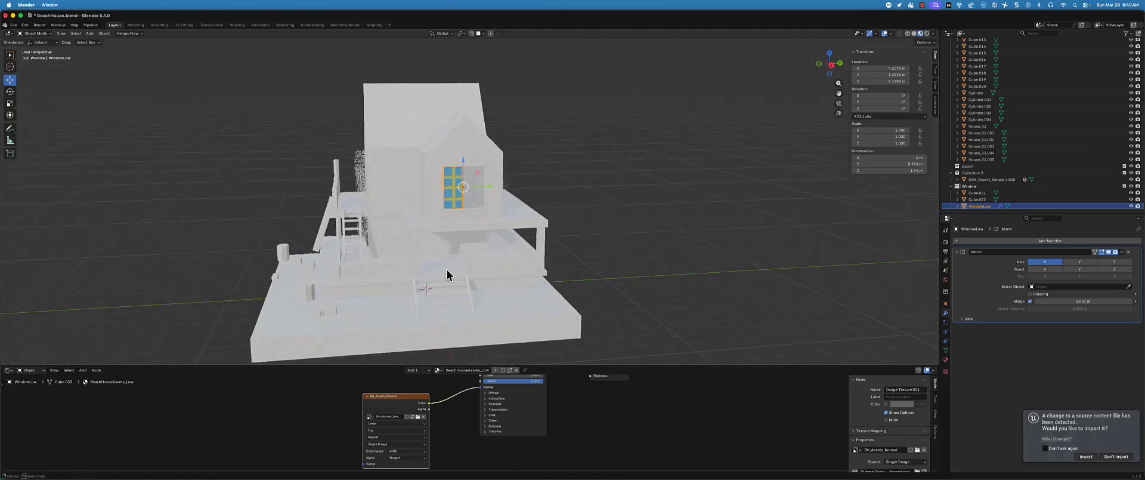
{"action": "scroll", "coordinate": [493, 199], "scroll_direction": "up", "scroll_amount": 6}
{"action": "scroll", "coordinate": [1063, 192], "scroll_direction": "up", "scroll_amount": 1}
{"action": "scroll", "coordinate": [1063, 197], "scroll_direction": "down", "scroll_amount": 2}
{"action": "left_click", "coordinate": [1032, 200]}
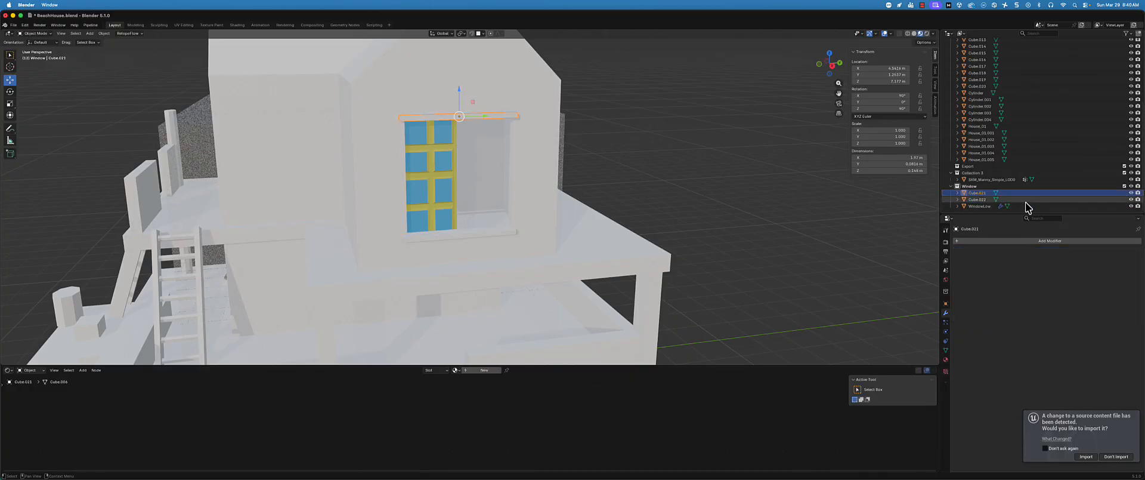
{"action": "left_click", "coordinate": [1030, 205]}
{"action": "left_click_drag", "start_coordinate": [483, 175], "coordinate": [504, 176]}
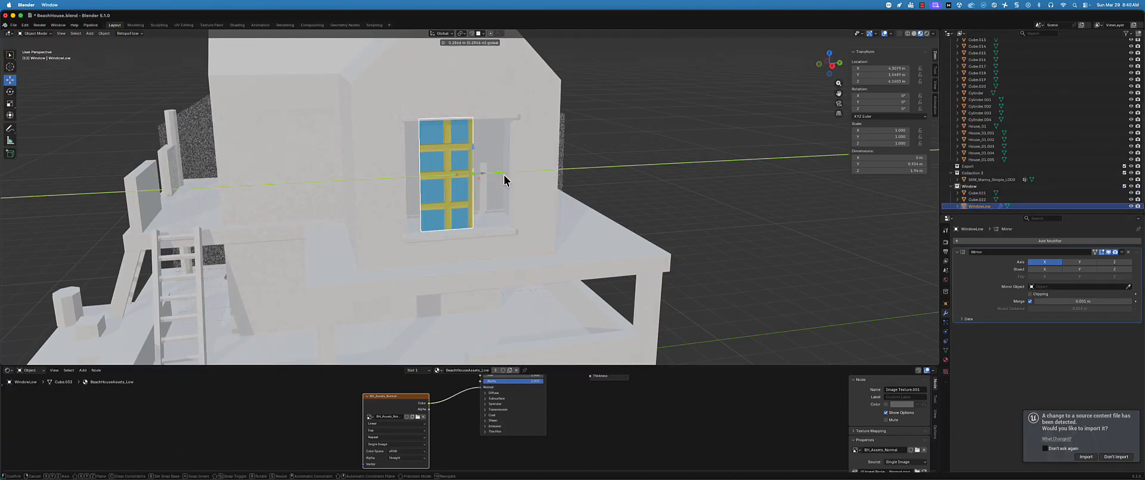
{"action": "key", "text": "super+z"}
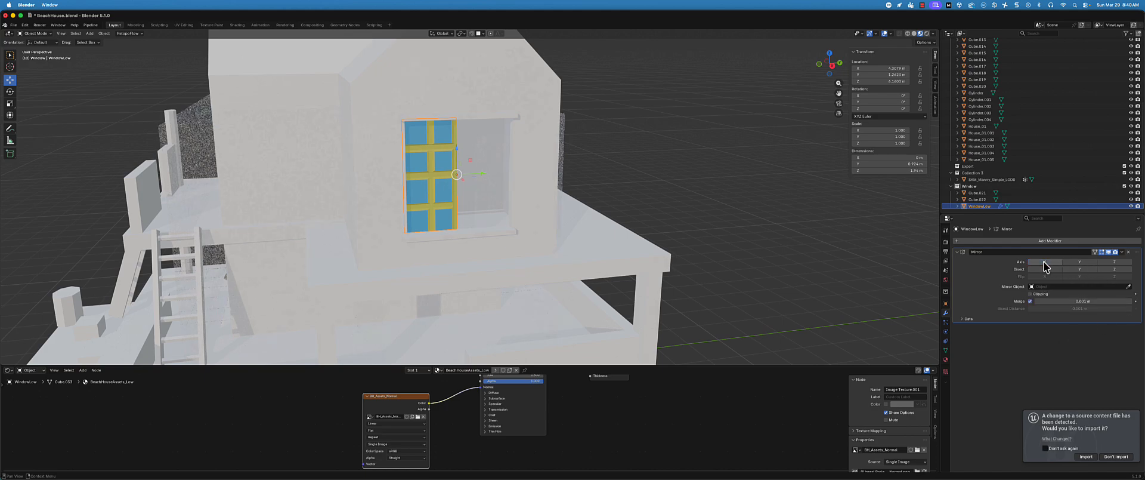
Set WindowLow's Mirror modifier to the Y axis only, and save the Blender file
{"action": "left_click", "coordinate": [1047, 262]}
{"action": "left_click", "coordinate": [1079, 262]}
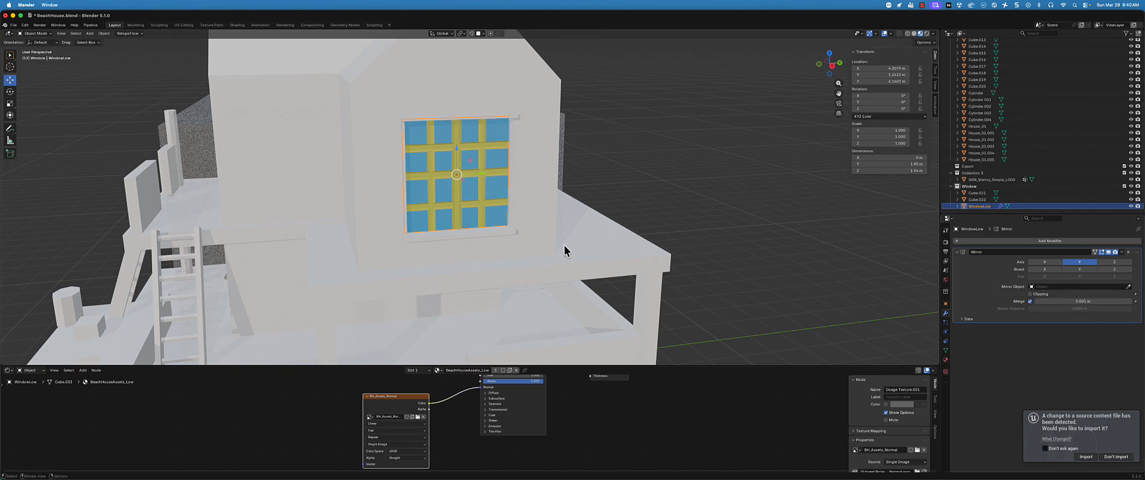
{"action": "middle_click_drag", "start_coordinate": [564, 246], "coordinate": [597, 314]}
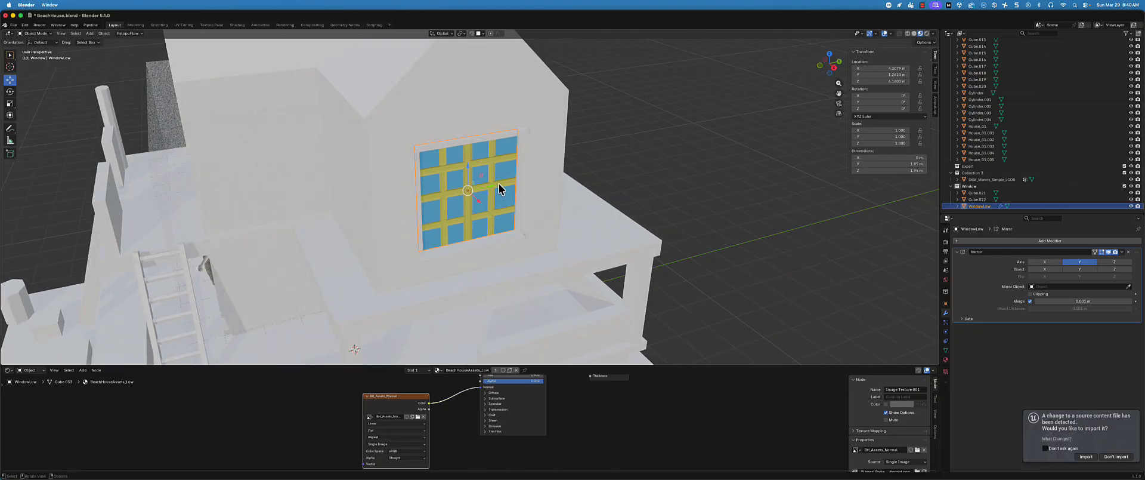
{"action": "middle_click_drag", "start_coordinate": [500, 185], "coordinate": [637, 170]}
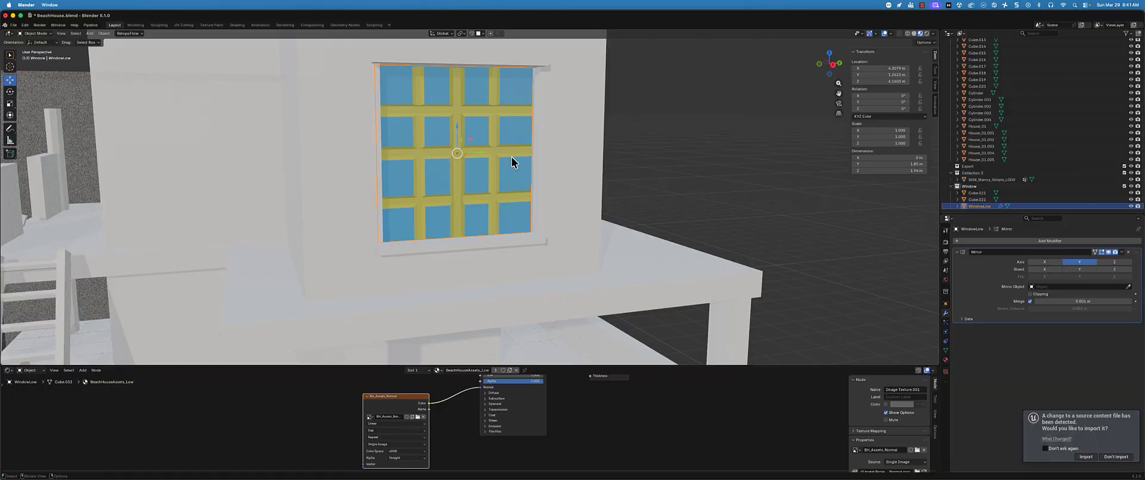
{"action": "scroll", "coordinate": [501, 176], "scroll_direction": "down", "scroll_amount": 3}
{"action": "middle_click_drag", "start_coordinate": [491, 190], "coordinate": [581, 148]}
{"action": "scroll", "coordinate": [481, 169], "scroll_direction": "down", "scroll_amount": 2}
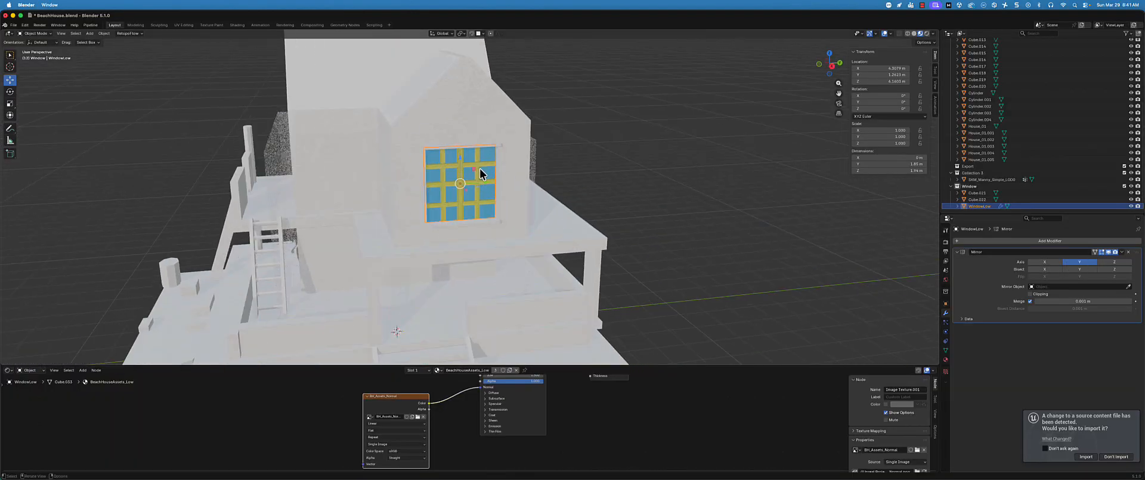
{"action": "middle_click_drag", "start_coordinate": [479, 167], "coordinate": [477, 215]}
{"action": "key", "text": "super+s"}
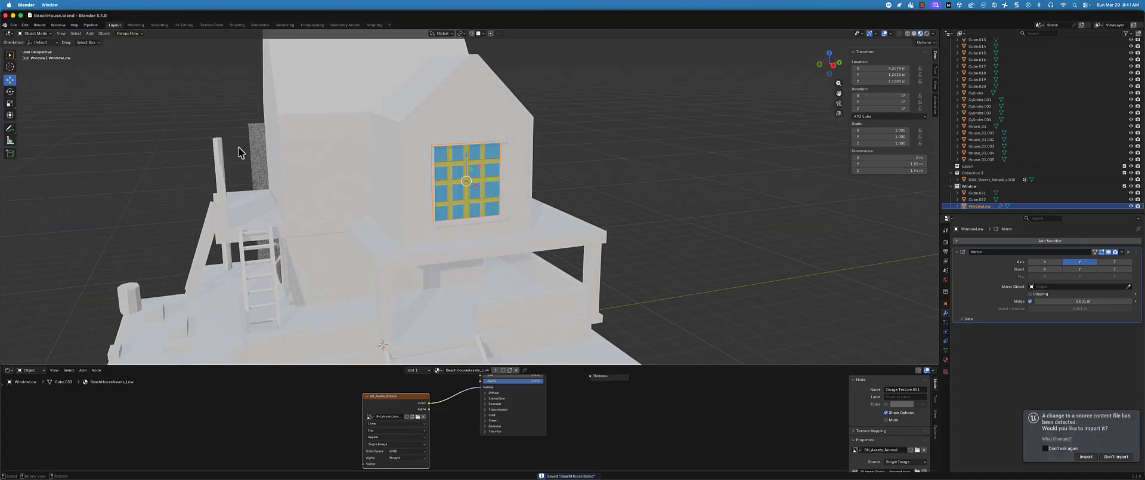
Switch to the Texture Paint workspace and save the BH_Assets_Normal image
{"action": "scroll", "coordinate": [364, 200], "scroll_direction": "down", "scroll_amount": 4}
{"action": "middle_click_drag", "start_coordinate": [364, 200], "coordinate": [357, 190]}
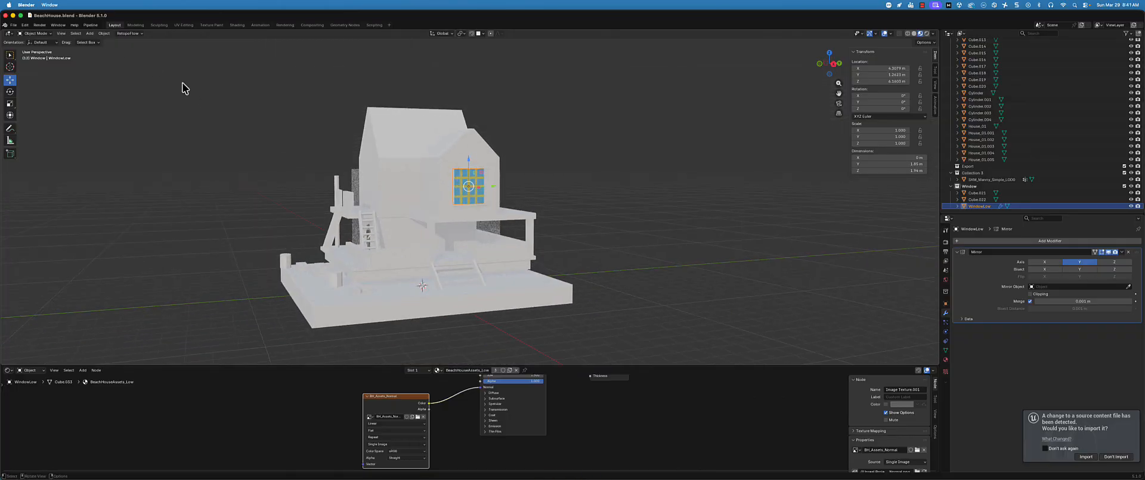
{"action": "scroll", "coordinate": [182, 83], "scroll_direction": "up", "scroll_amount": 4}
{"action": "left_click", "coordinate": [212, 25]}
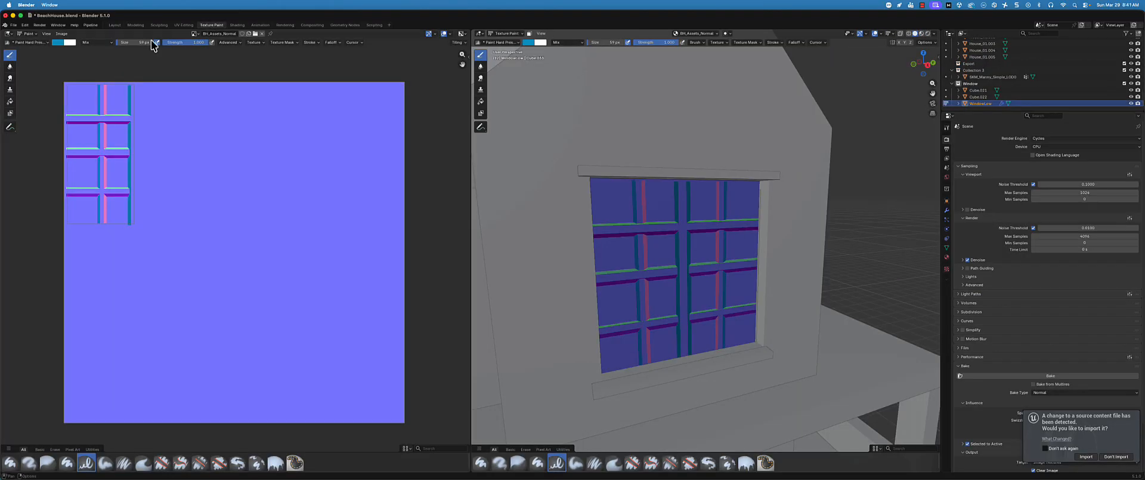
{"action": "left_click", "coordinate": [62, 33]}
{"action": "left_click", "coordinate": [84, 102]}
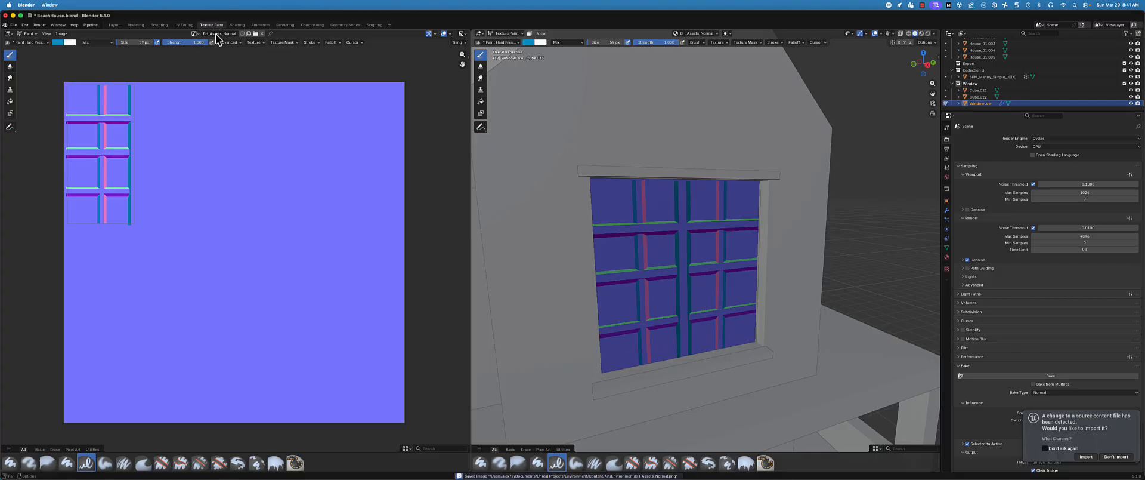
Show the BH_Assets_Color image in the image editor and save it
{"action": "left_click", "coordinate": [195, 33]}
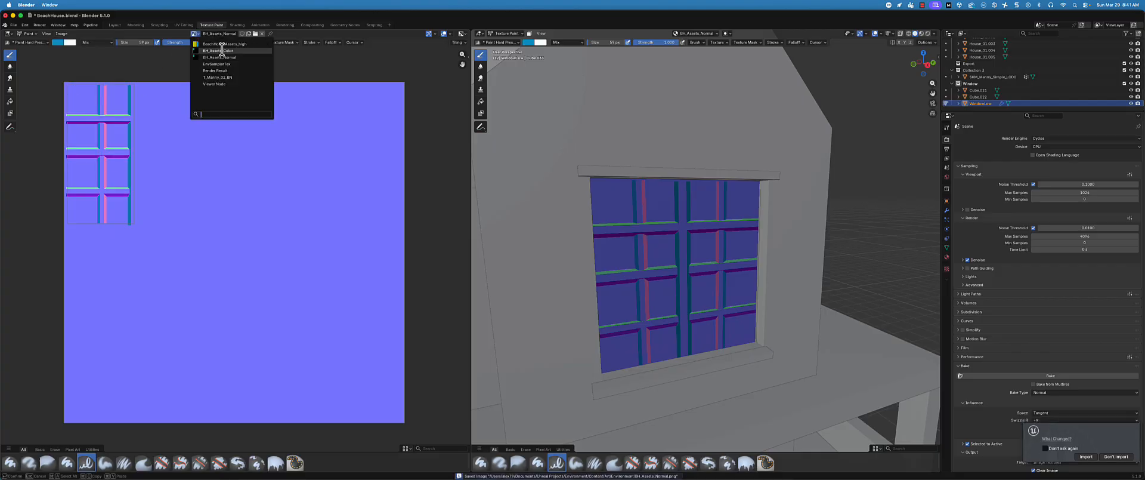
{"action": "left_click", "coordinate": [223, 51]}
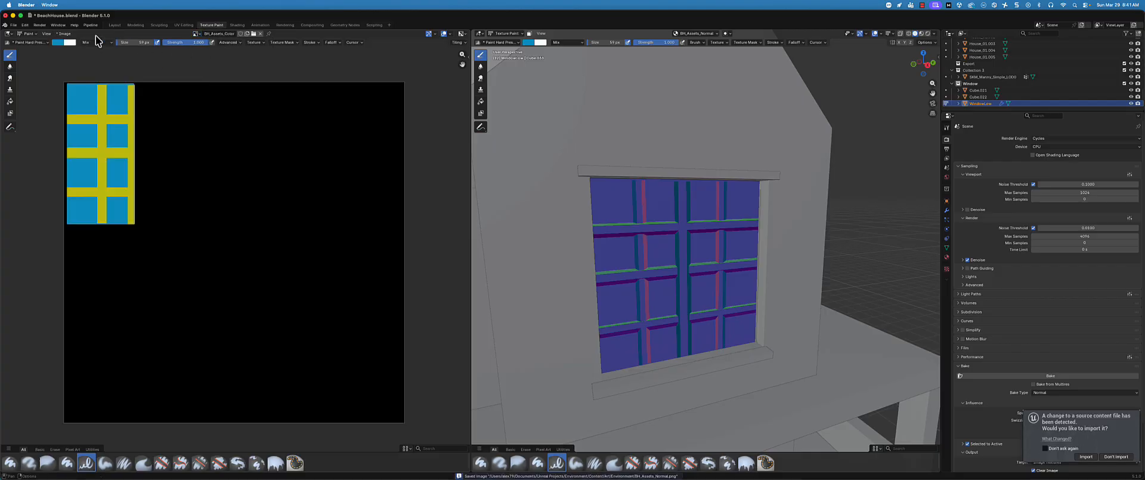
{"action": "left_click", "coordinate": [63, 33]}
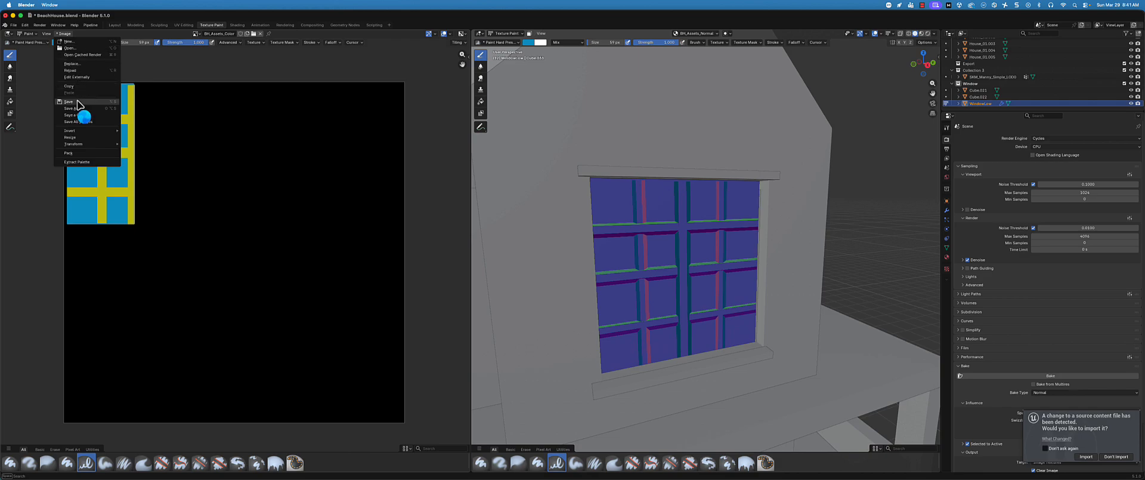
{"action": "left_click", "coordinate": [75, 102]}
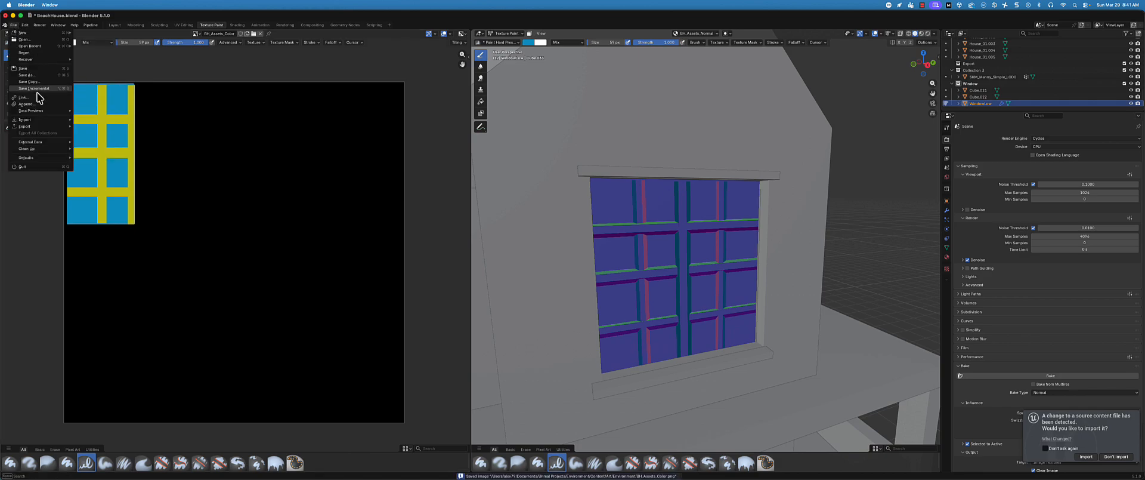
Export the scene as FBX into the Environment folder, overwriting BeachHouse_01.fbx
{"action": "mouse_move", "coordinate": [41, 126]}
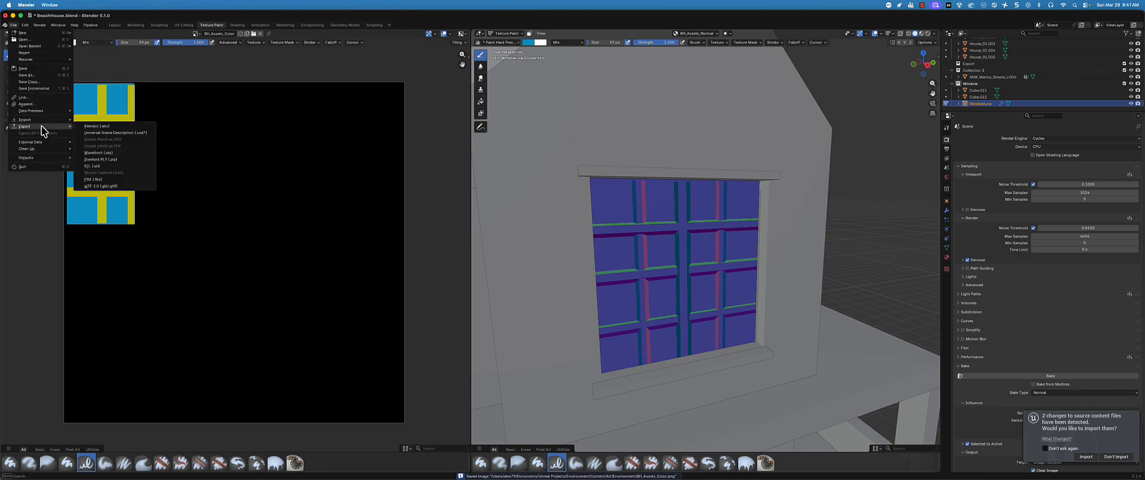
{"action": "left_click", "coordinate": [113, 179]}
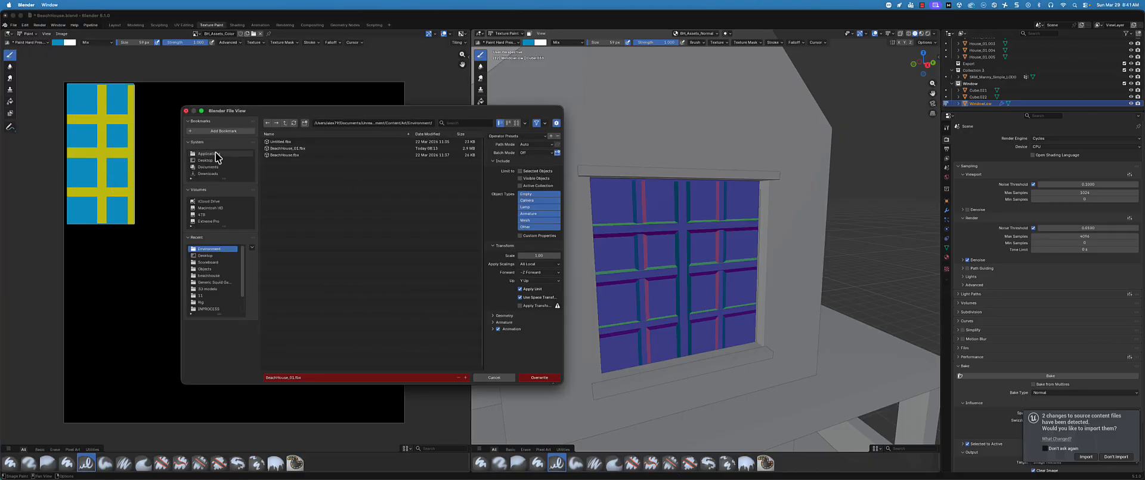
{"action": "left_click", "coordinate": [292, 148]}
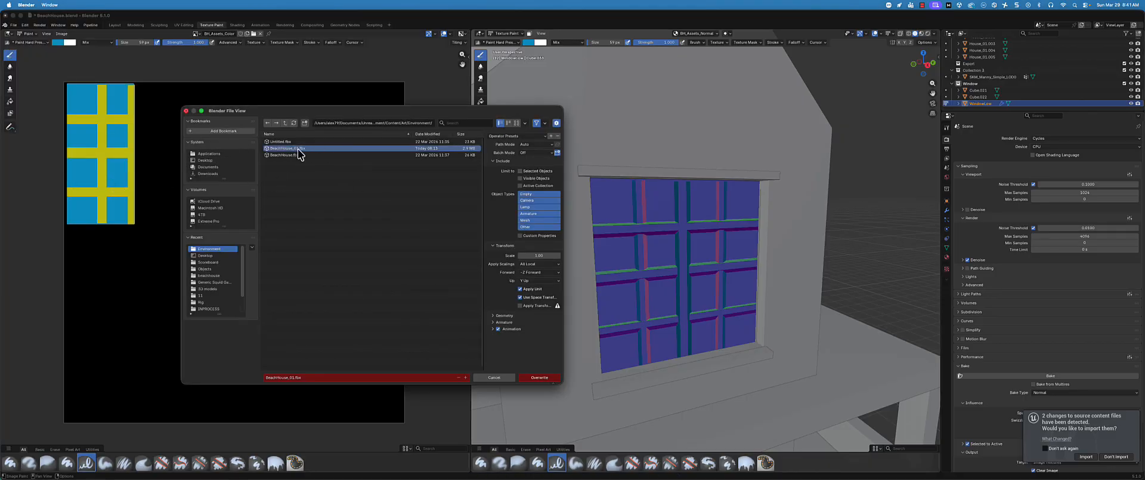
{"action": "left_click", "coordinate": [538, 379]}
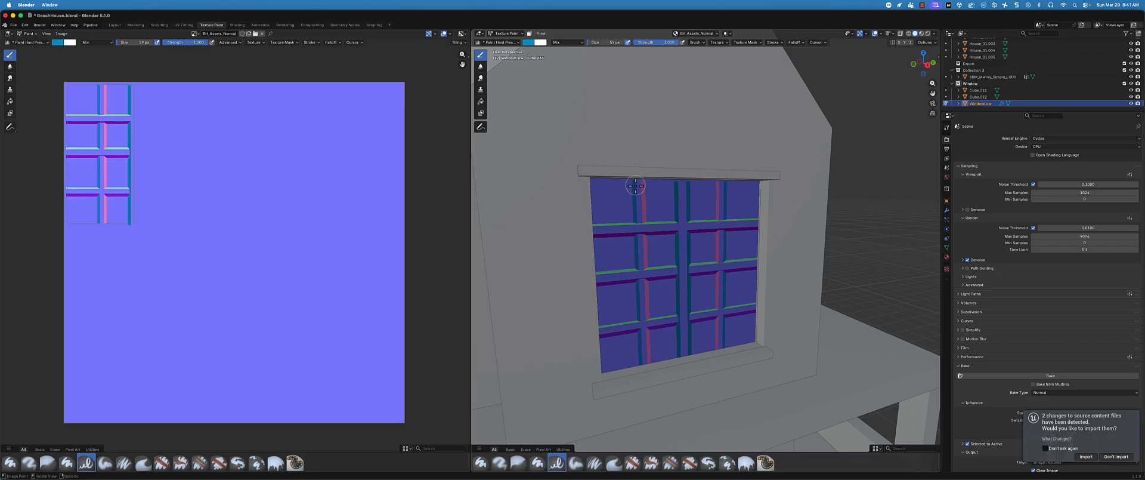
Switch to Unreal Editor, import the detected source file changes, and accept the normal map settings for BH_Assets_Normal
{"action": "scroll", "coordinate": [633, 203], "scroll_direction": "down", "scroll_amount": 5}
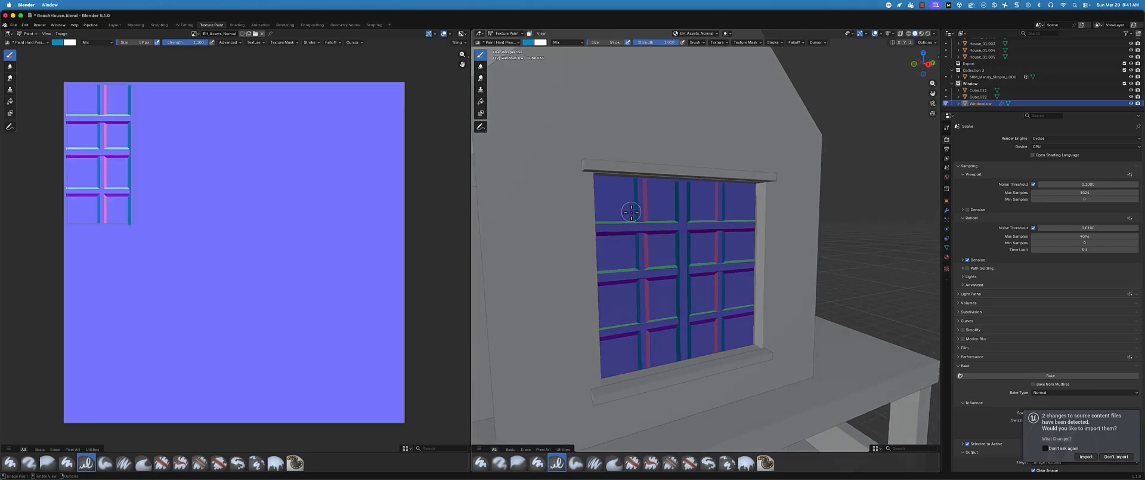
{"action": "scroll", "coordinate": [632, 212], "scroll_direction": "down", "scroll_amount": 3}
{"action": "middle_click_drag", "start_coordinate": [635, 218], "coordinate": [631, 224]}
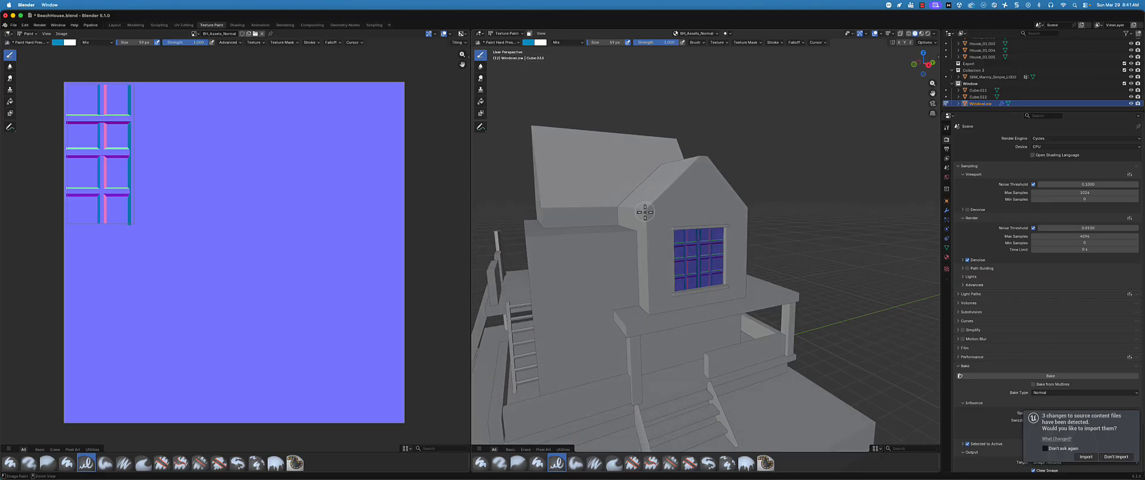
{"action": "key", "text": "super+Tab"}
{"action": "right_click_drag", "start_coordinate": [526, 211], "coordinate": [543, 143]}
{"action": "scroll", "coordinate": [543, 138], "scroll_direction": "up", "scroll_amount": 5}
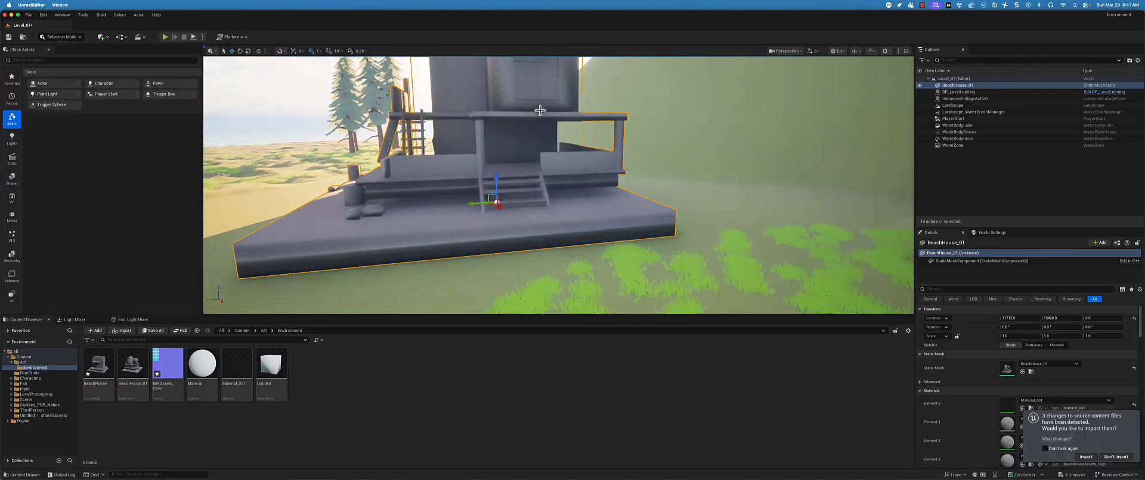
{"action": "middle_click_drag", "start_coordinate": [539, 111], "coordinate": [542, 117]}
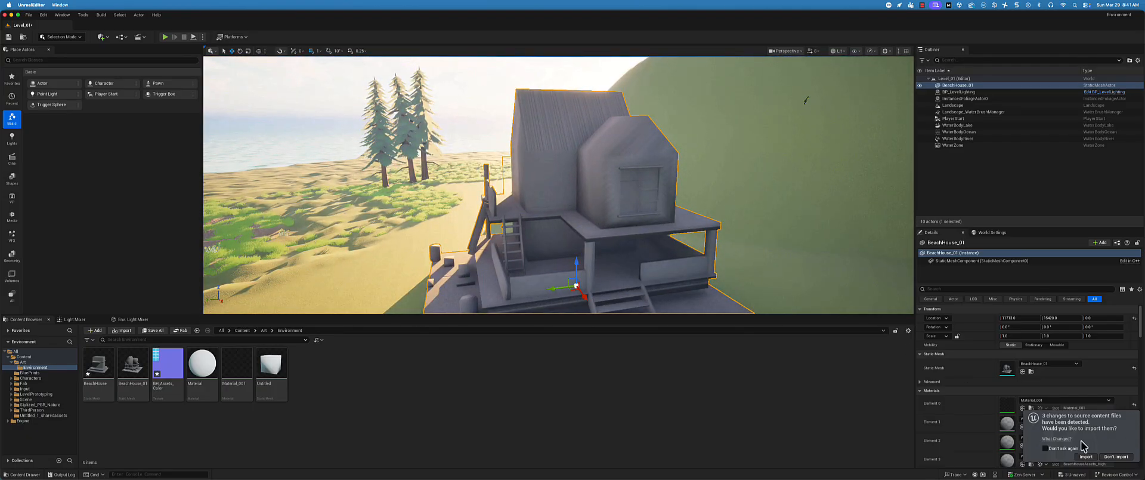
{"action": "left_click", "coordinate": [1086, 456]}
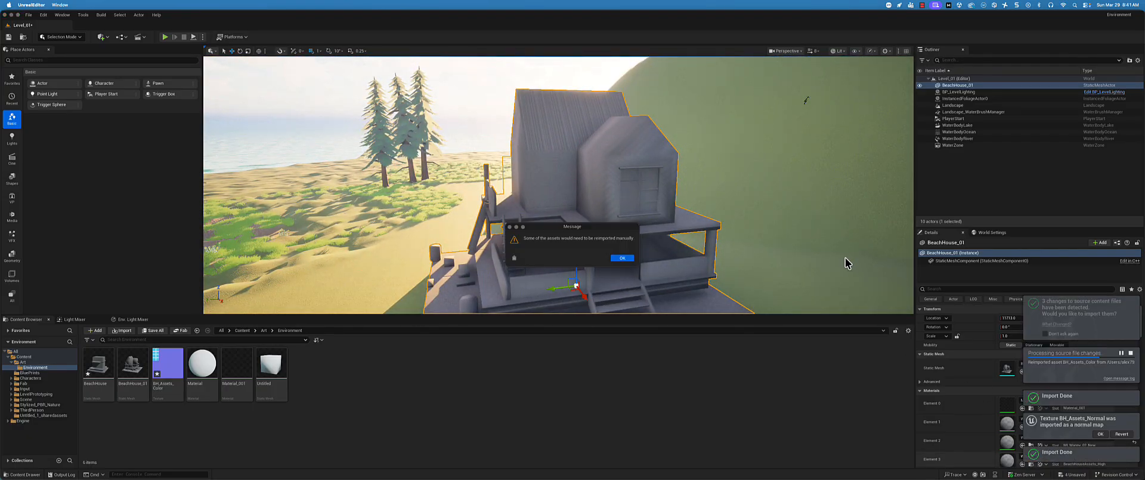
{"action": "left_click", "coordinate": [624, 259]}
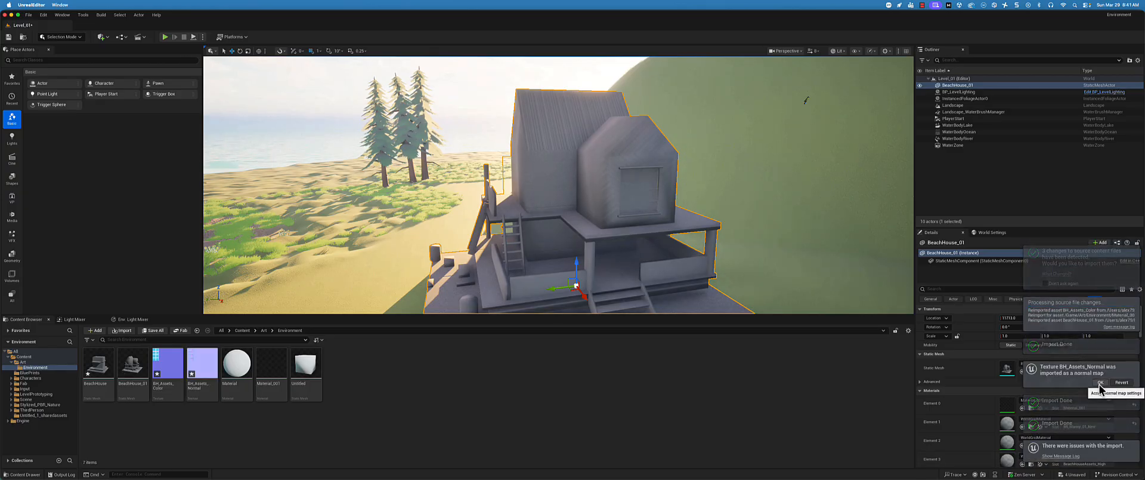
{"action": "left_click", "coordinate": [1100, 386]}
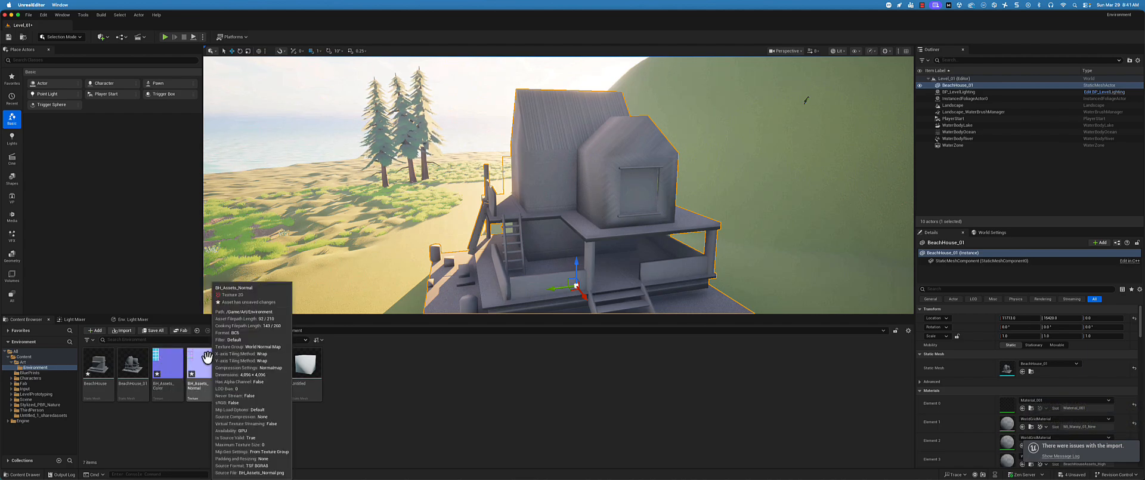
{"action": "right_click_drag", "start_coordinate": [600, 248], "coordinate": [599, 248]}
{"action": "middle_click_drag", "start_coordinate": [600, 248], "coordinate": [616, 246]}
{"action": "scroll", "coordinate": [589, 248], "scroll_direction": "down", "scroll_amount": 2}
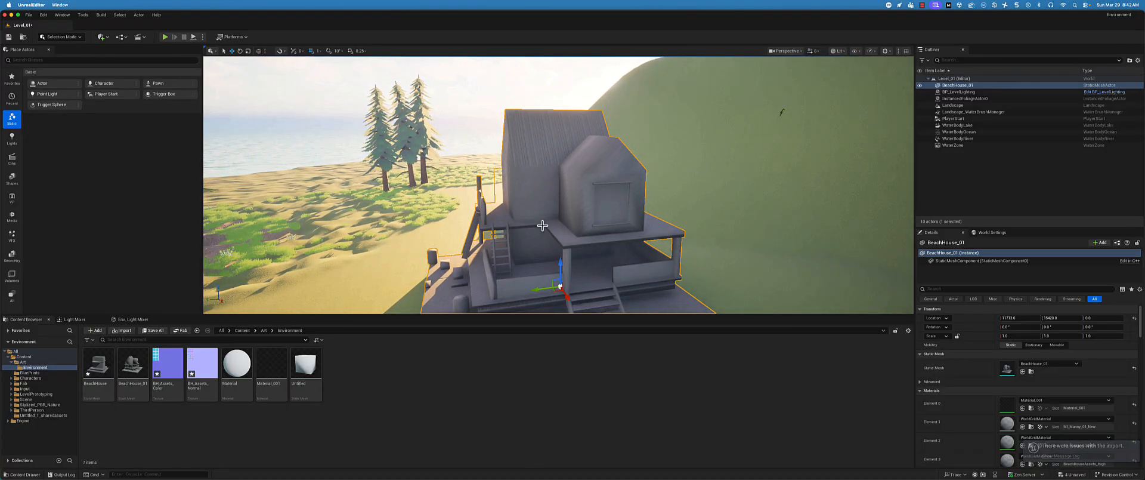
{"action": "left_click_drag", "start_coordinate": [449, 233], "coordinate": [463, 225], "text": "alt"}
{"action": "left_click_drag", "start_coordinate": [618, 195], "coordinate": [550, 199], "text": "alt"}
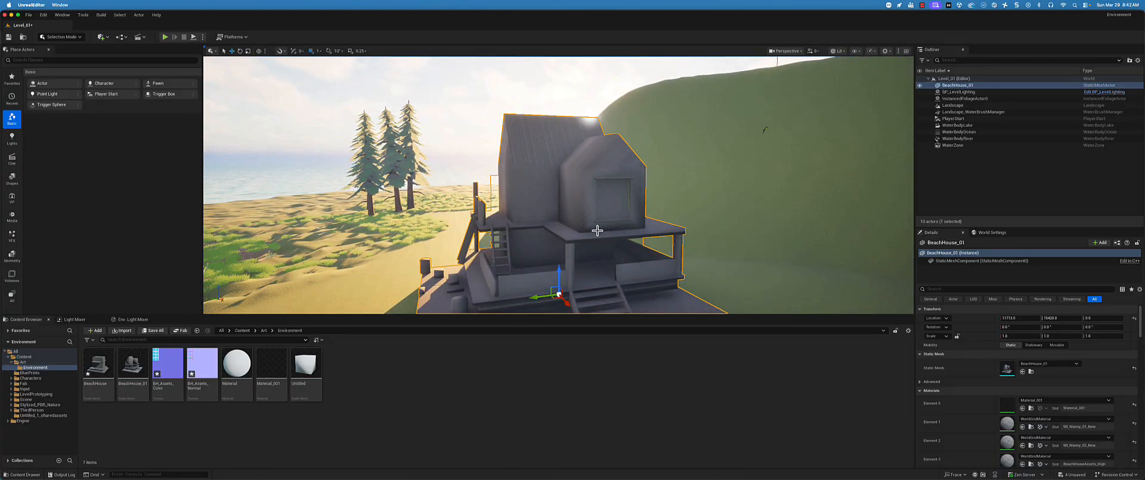